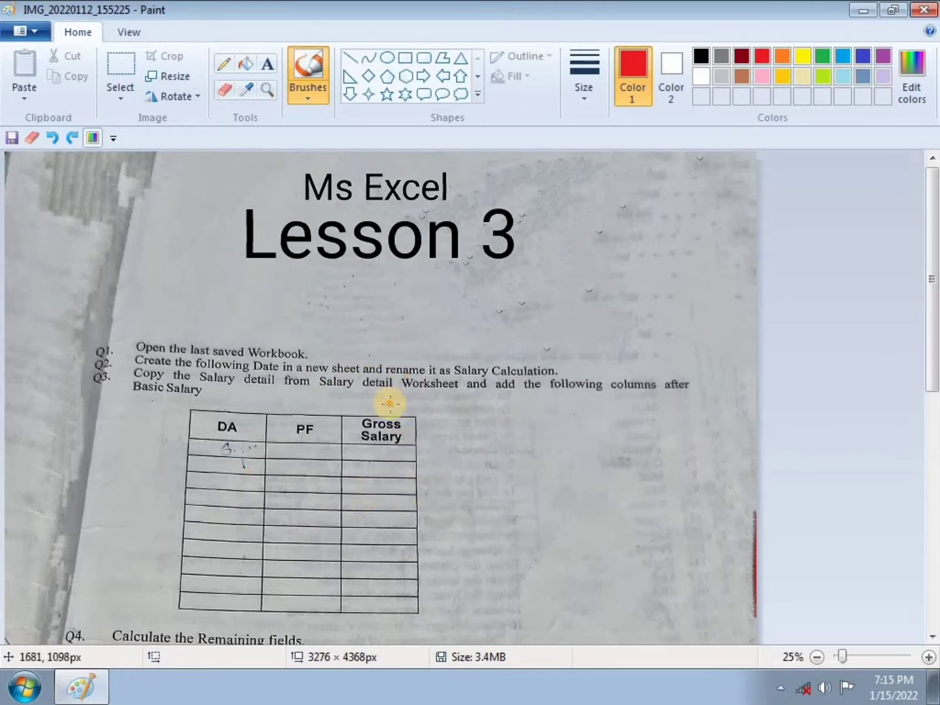
# Review the Lesson 3 sheet in Paint, undo the stray red dot, and switch to Excel
pyautogui.click(447, 422)
pyautogui.hotkey('ctrl', 'z')
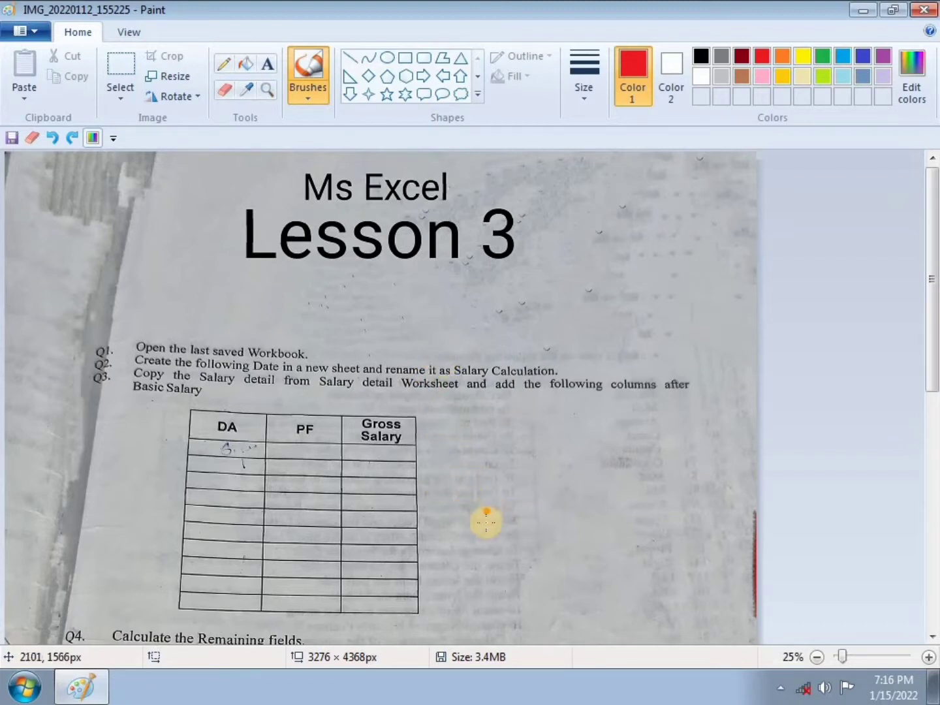
pyautogui.click(493, 531)
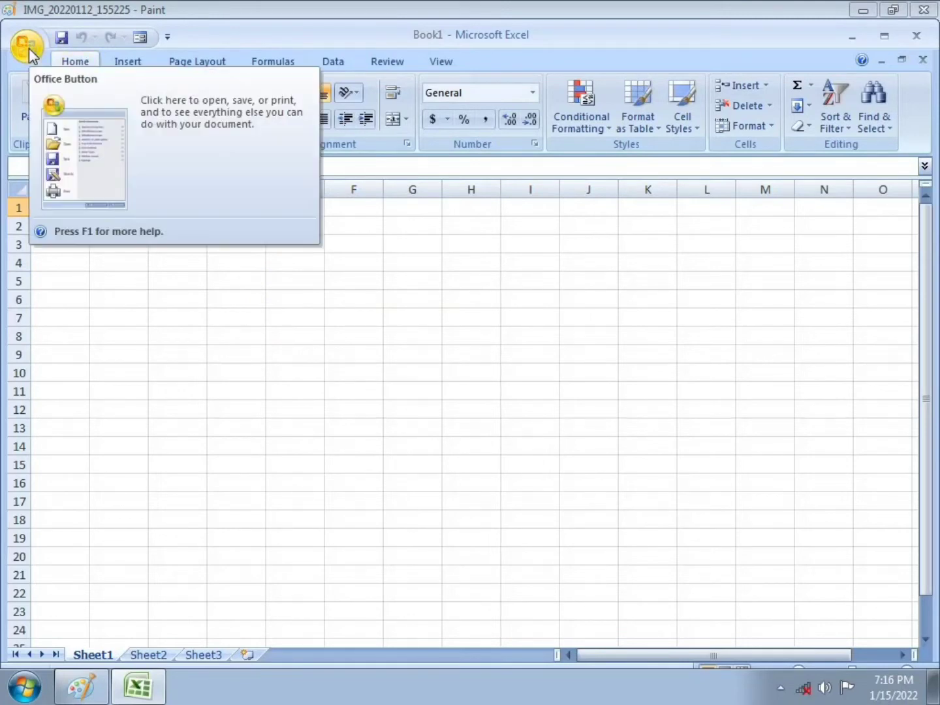
# Open the workbook RAM from the Office Button's Recent Documents list, then return to Paint
pyautogui.click(27, 46)
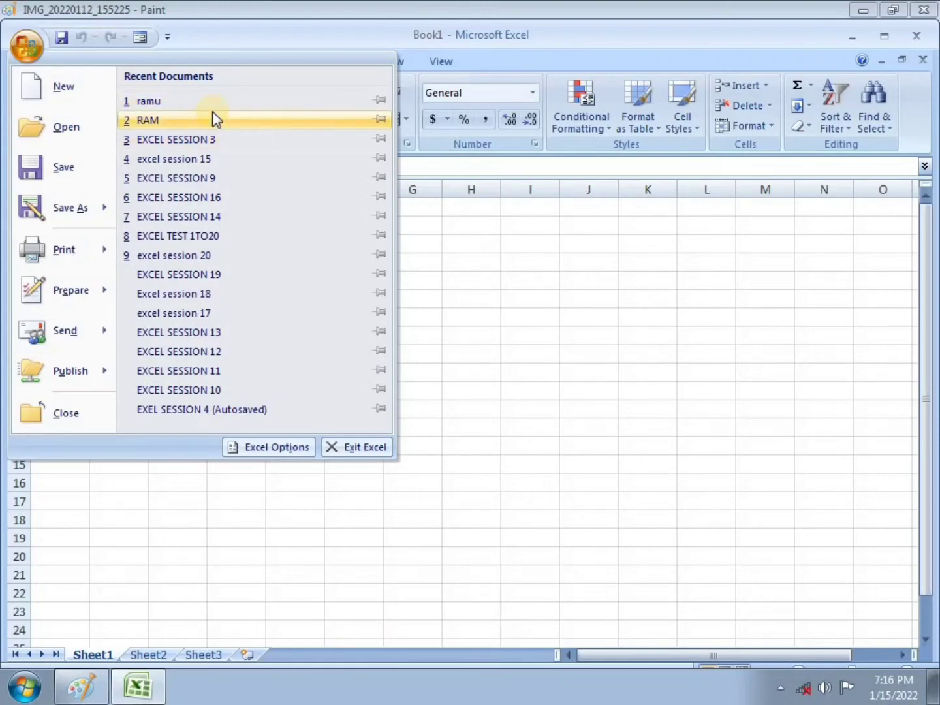
pyautogui.click(74, 129)
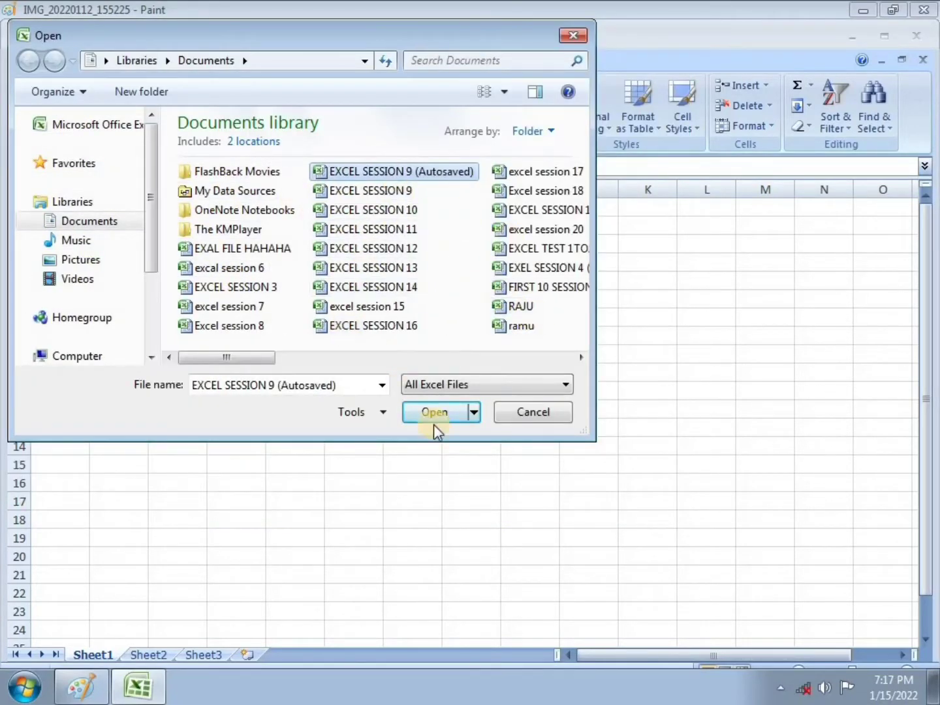
pyautogui.click(571, 36)
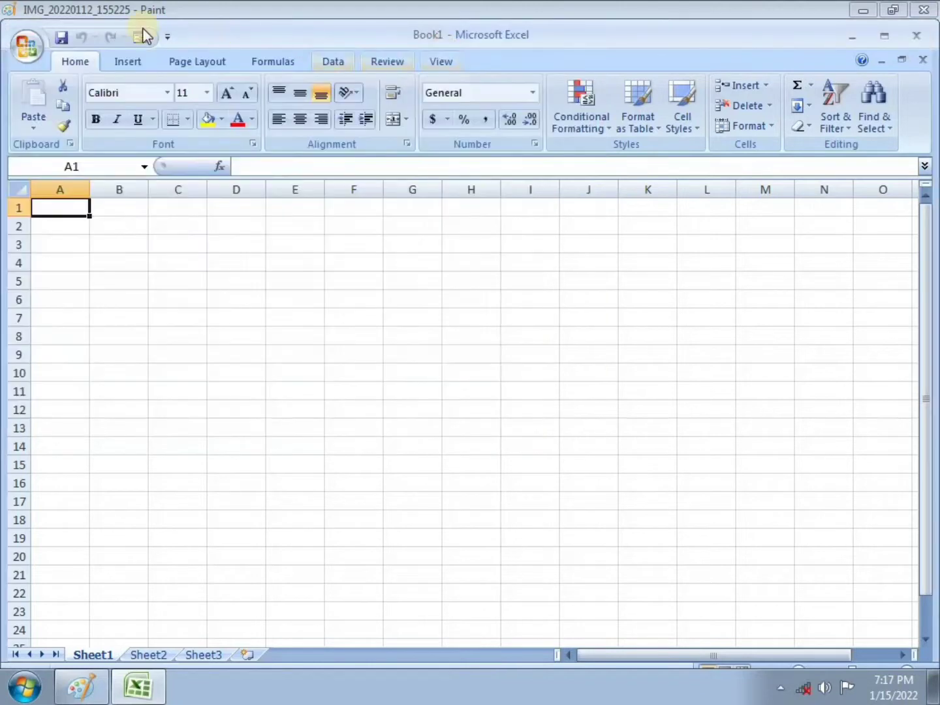
pyautogui.click(26, 52)
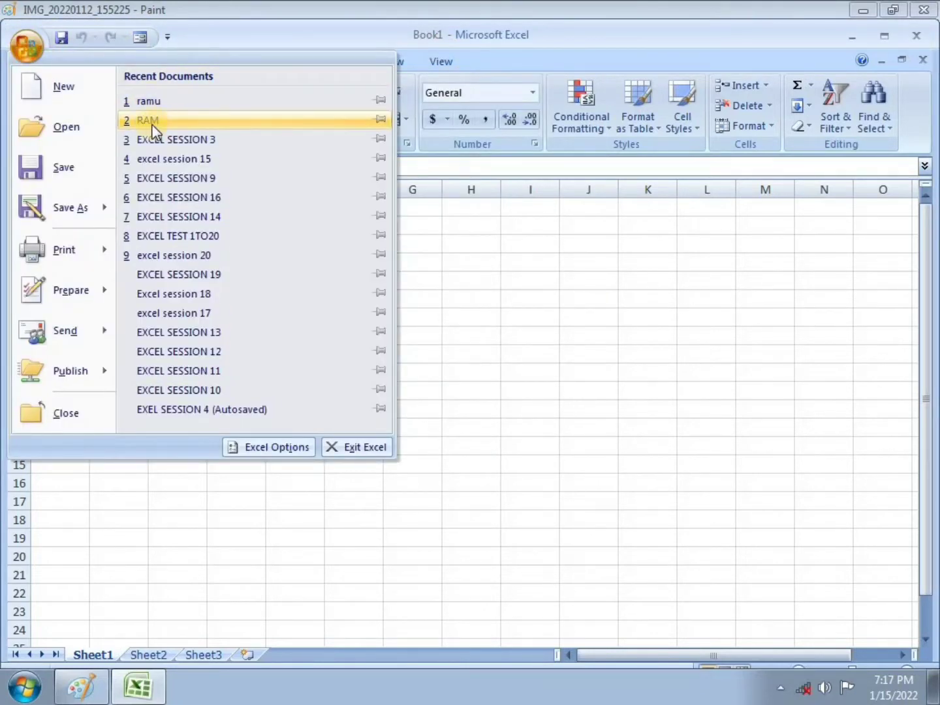
pyautogui.click(162, 121)
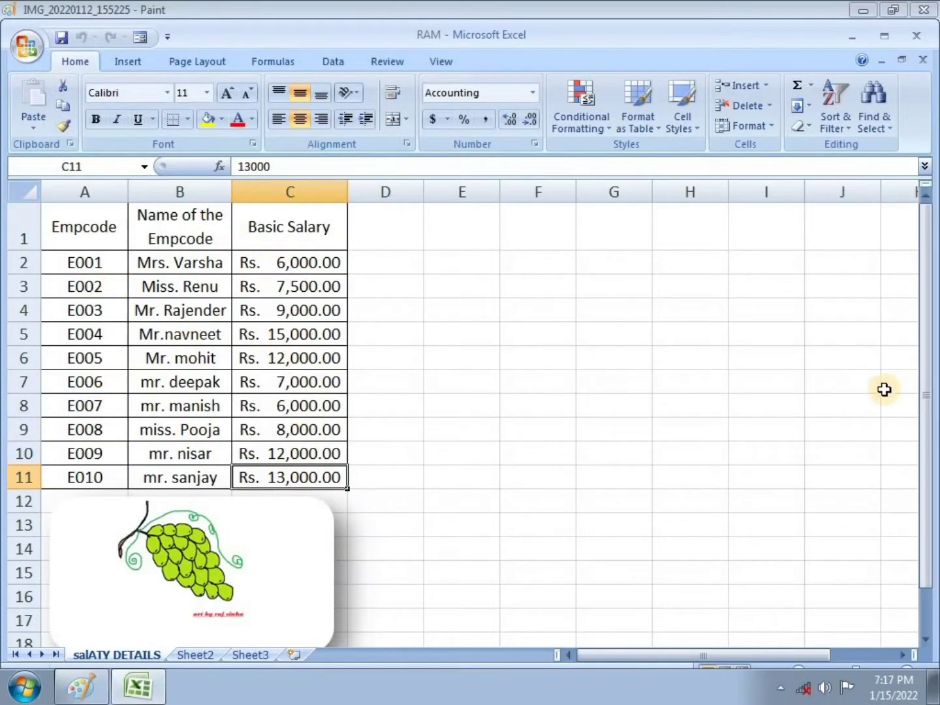
pyautogui.moveTo(926, 385); pyautogui.dragTo(925, 420)
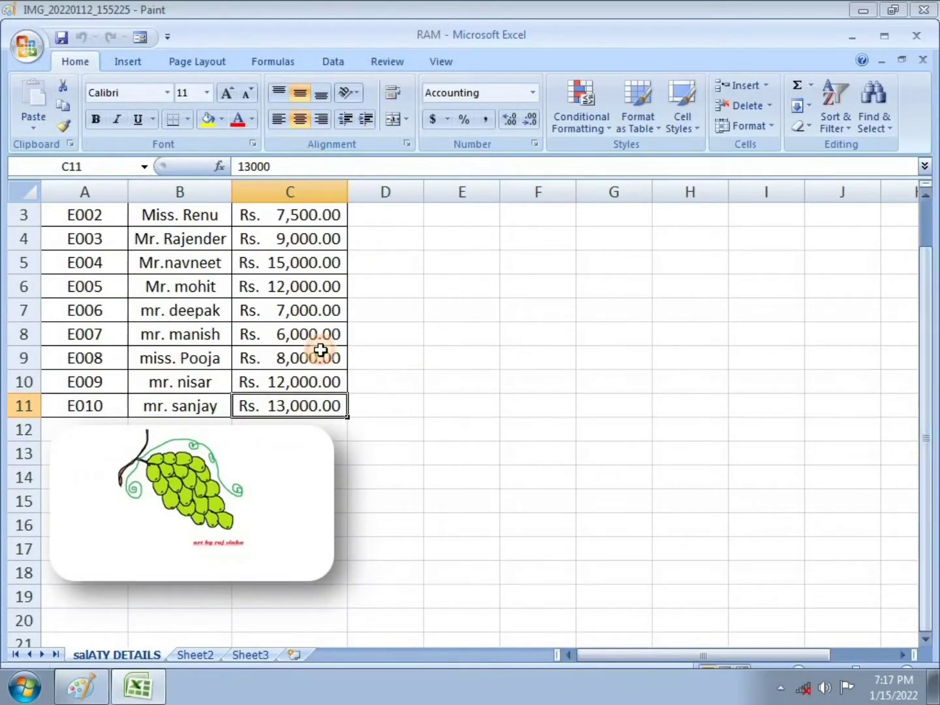
pyautogui.scroll(1, 326, 298)
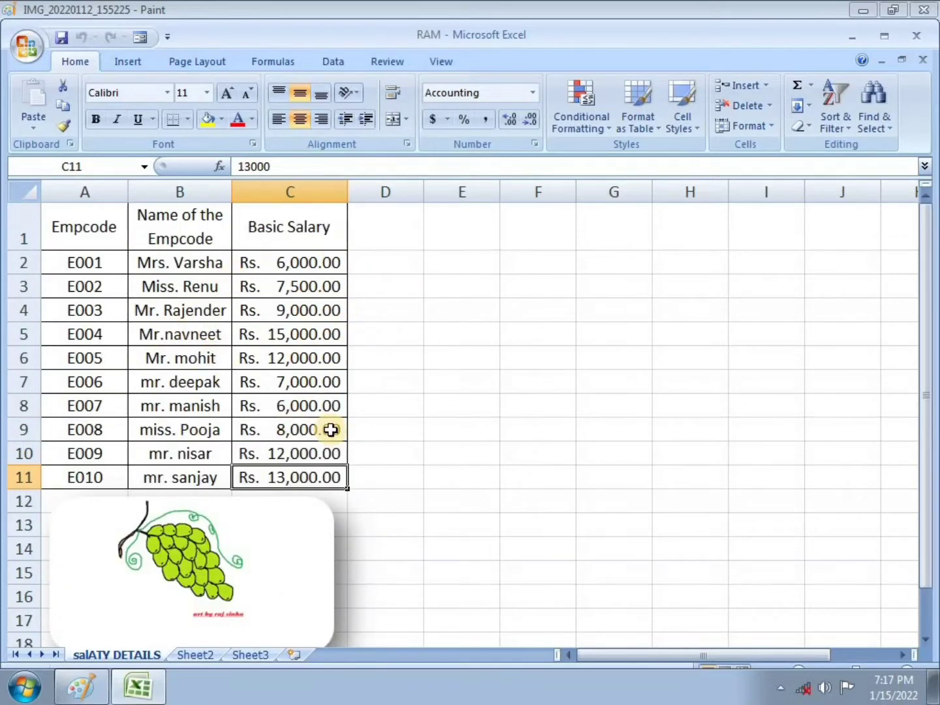
pyautogui.click(77, 687)
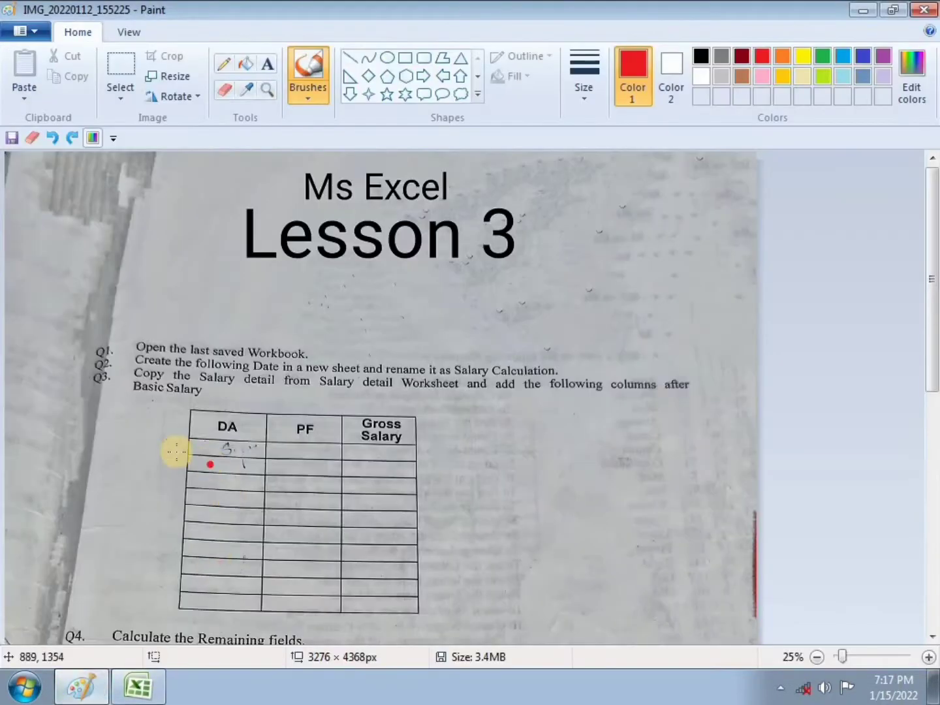
# Draw a red tick beside Q1 in Paint and switch back to the RAM workbook
pyautogui.moveTo(110, 350); pyautogui.dragTo(139, 335)
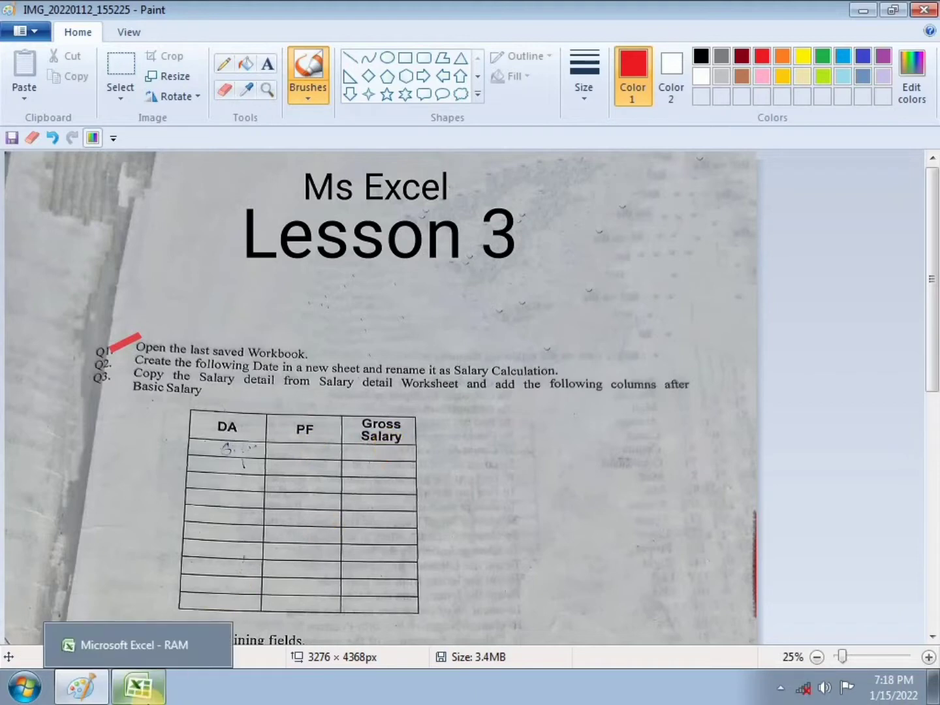
pyautogui.click(137, 686)
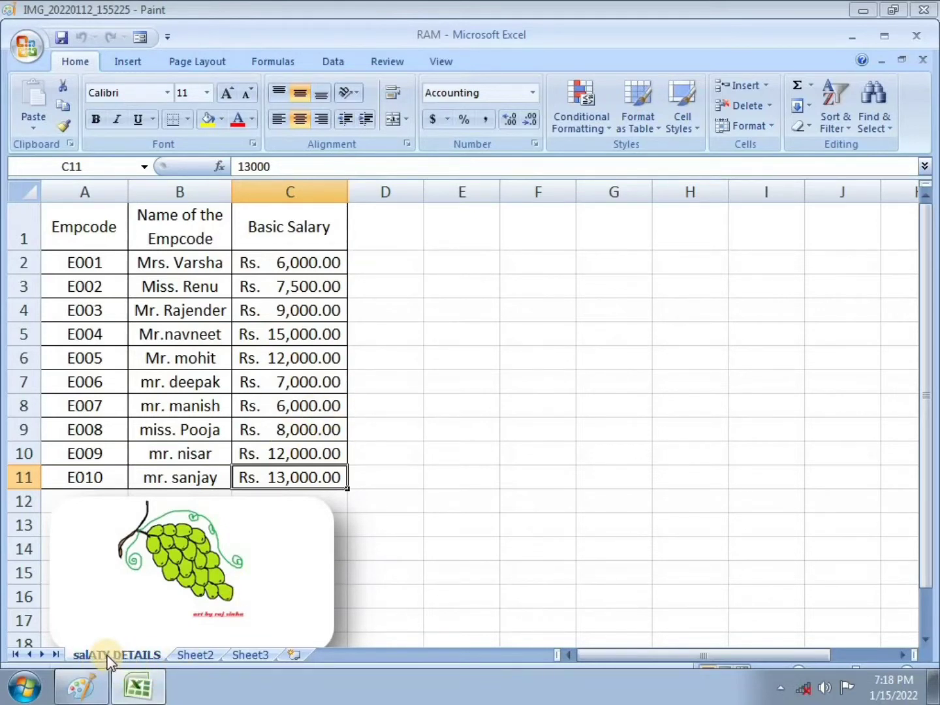
# On Sheet2, enter DA, PF and GROSS SALARY headings in G4:I4 and widen column I
pyautogui.click(193, 656)
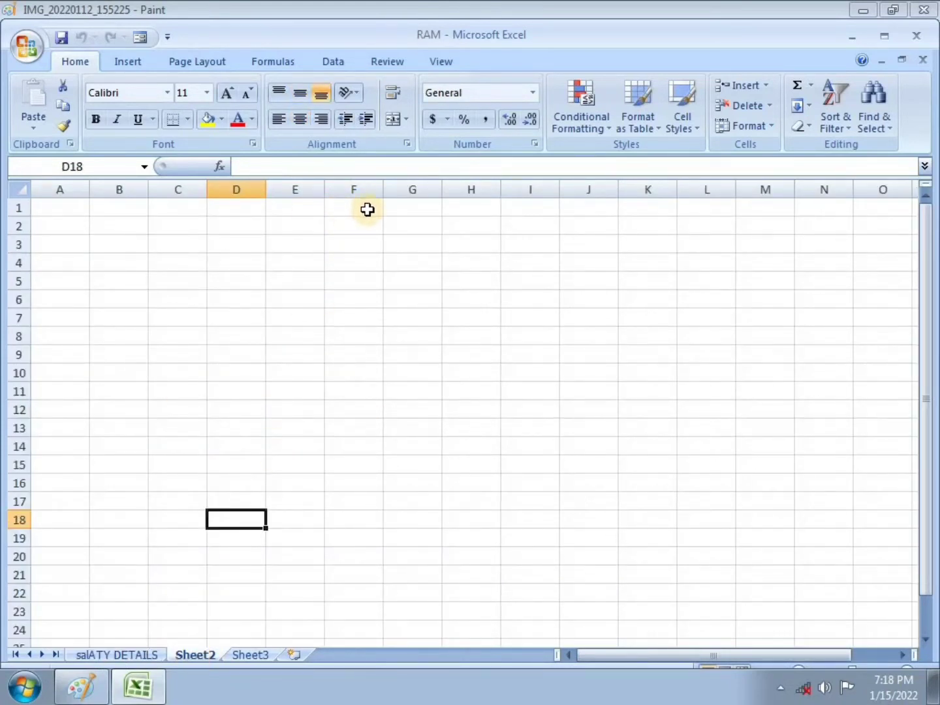
pyautogui.click(414, 264)
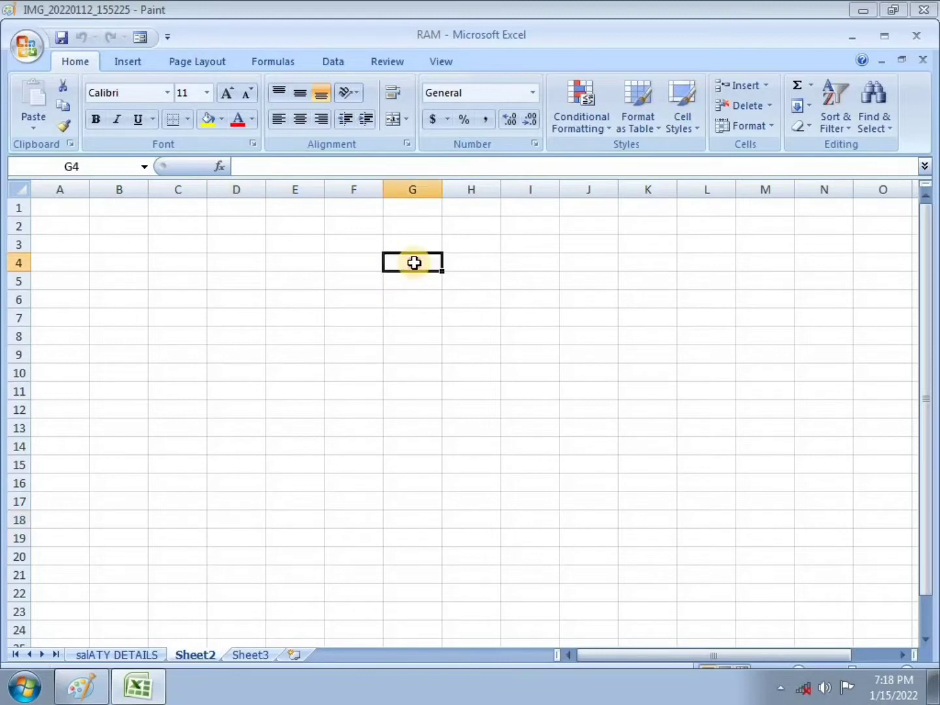
pyautogui.write('DA')
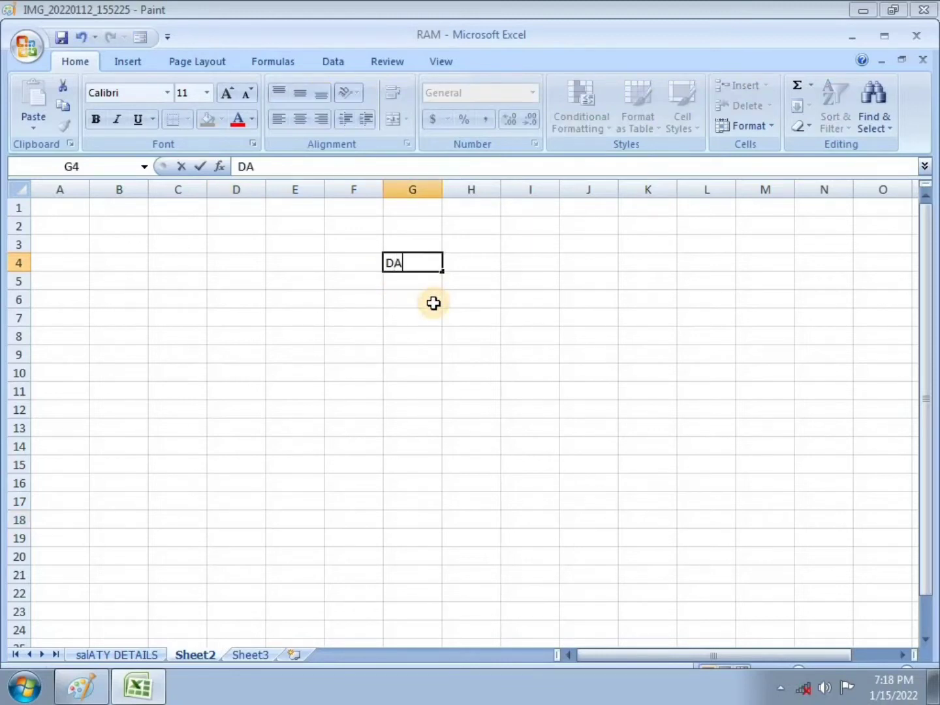
pyautogui.click(487, 264)
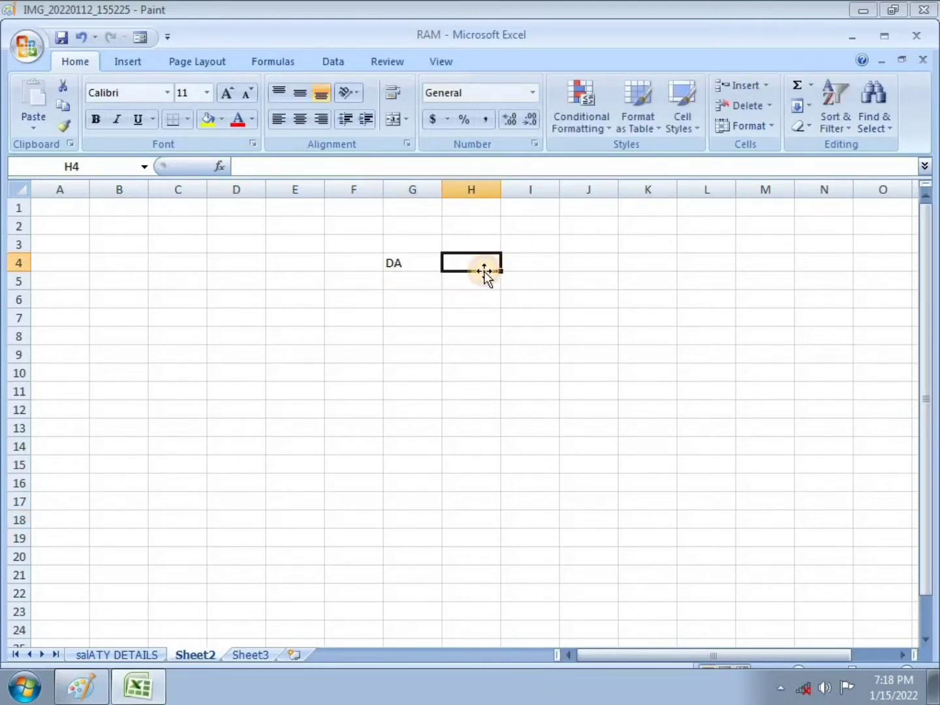
pyautogui.write('PF')
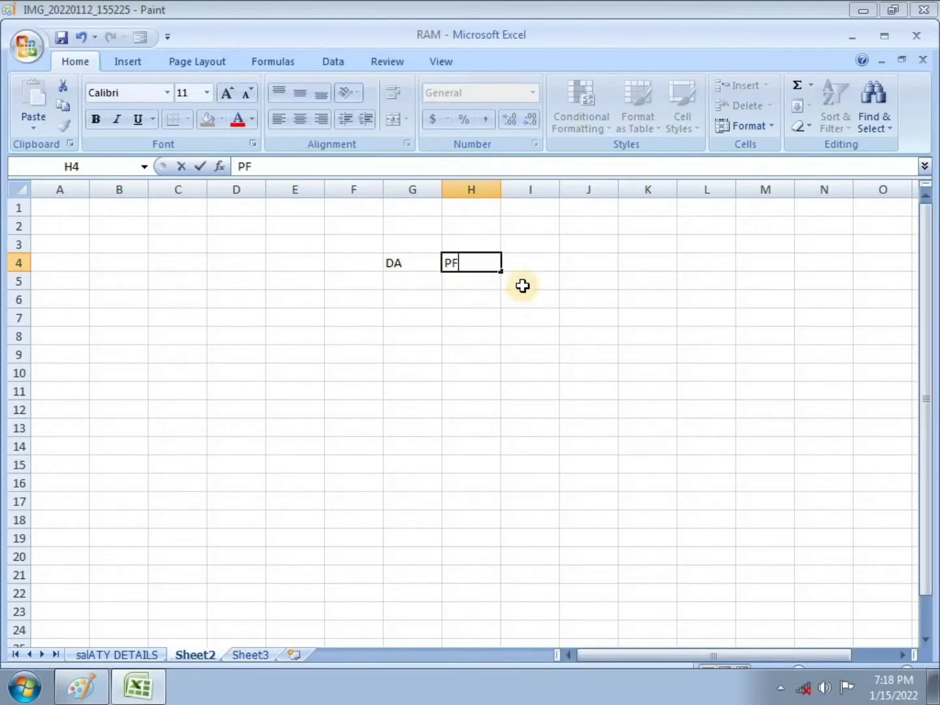
pyautogui.click(518, 262)
pyautogui.write('GROSS SALARY')
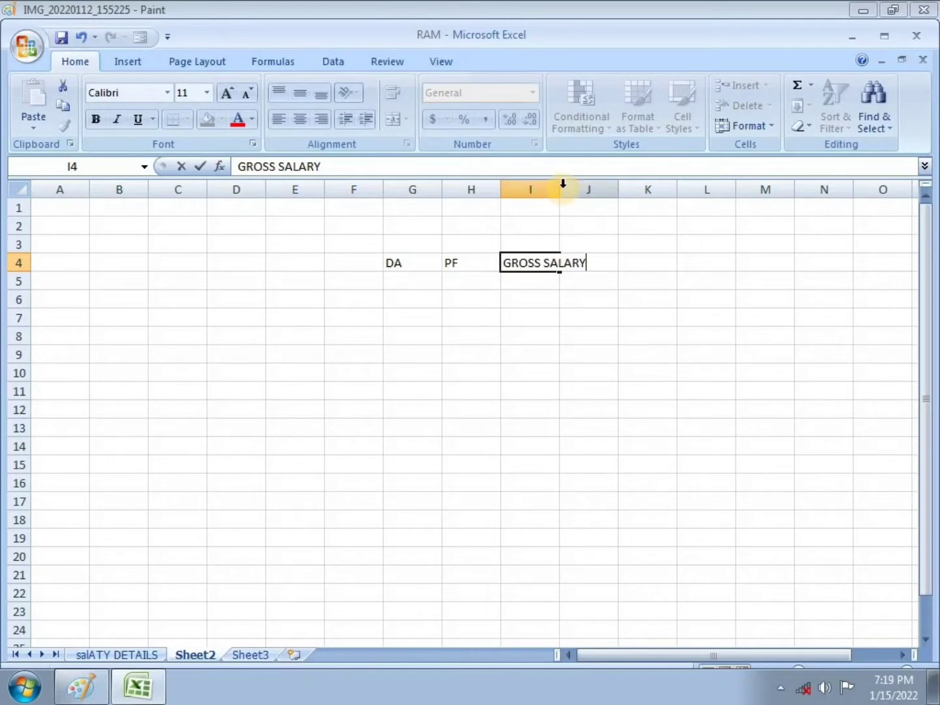
pyautogui.click(553, 211)
pyautogui.moveTo(561, 192); pyautogui.dragTo(595, 186)
pyautogui.click(545, 262)
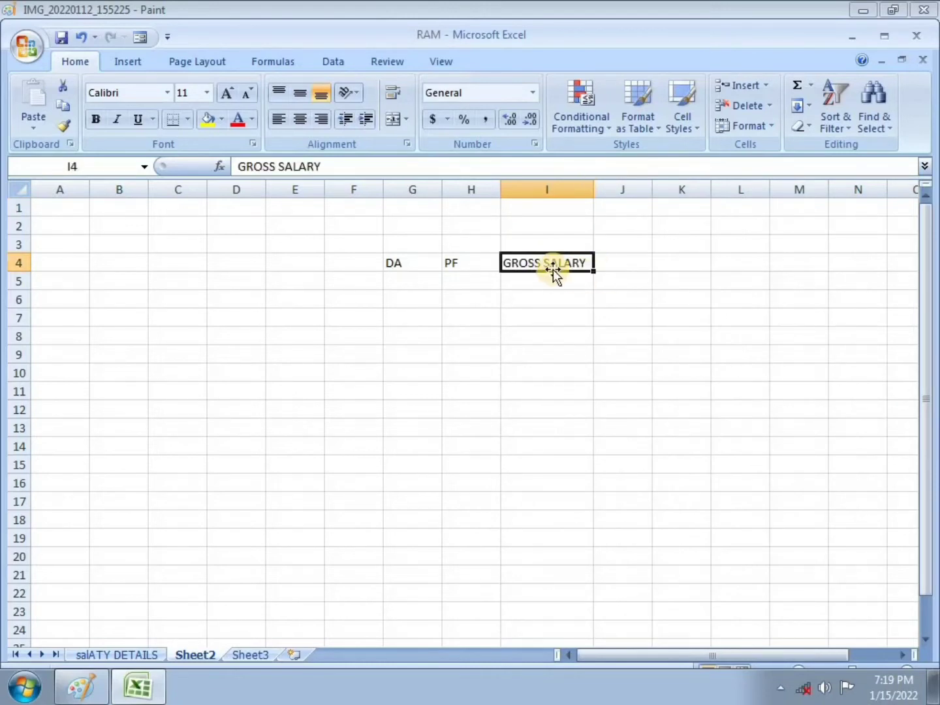
pyautogui.doubleClick(550, 272)
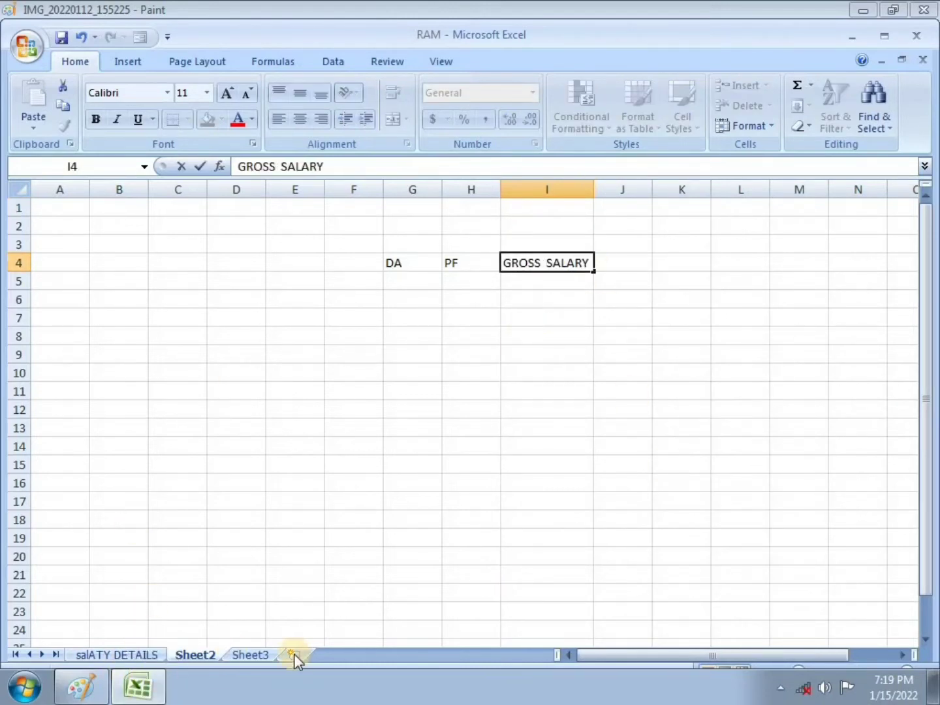
# Rename Sheet2 to SALARY CALCULATION, then return to the Paint exercise
pyautogui.doubleClick(207, 655)
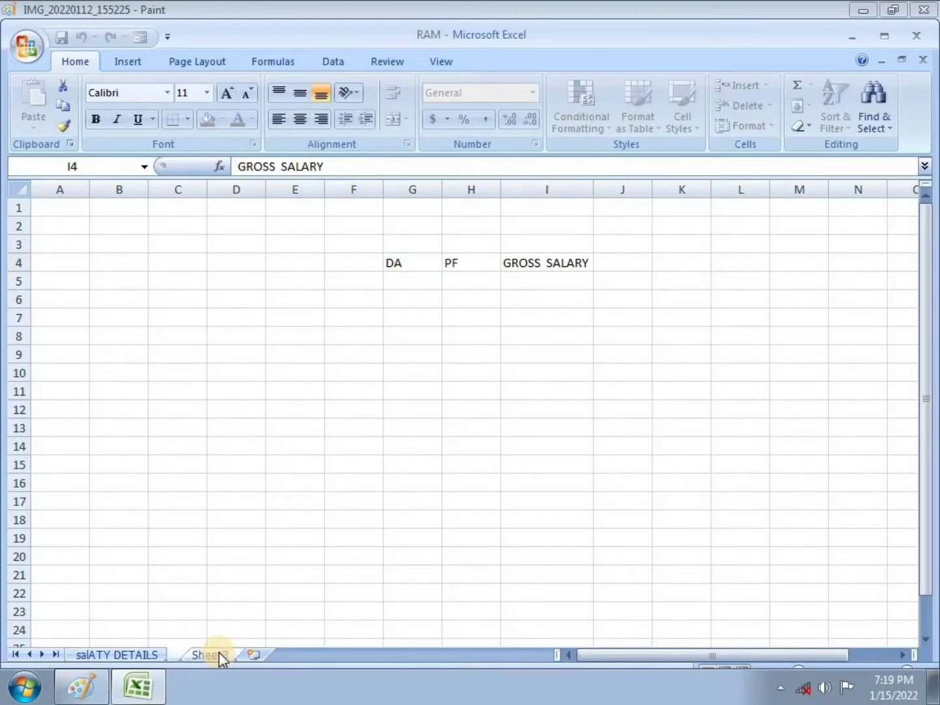
pyautogui.write('SALARY CALCULATION')
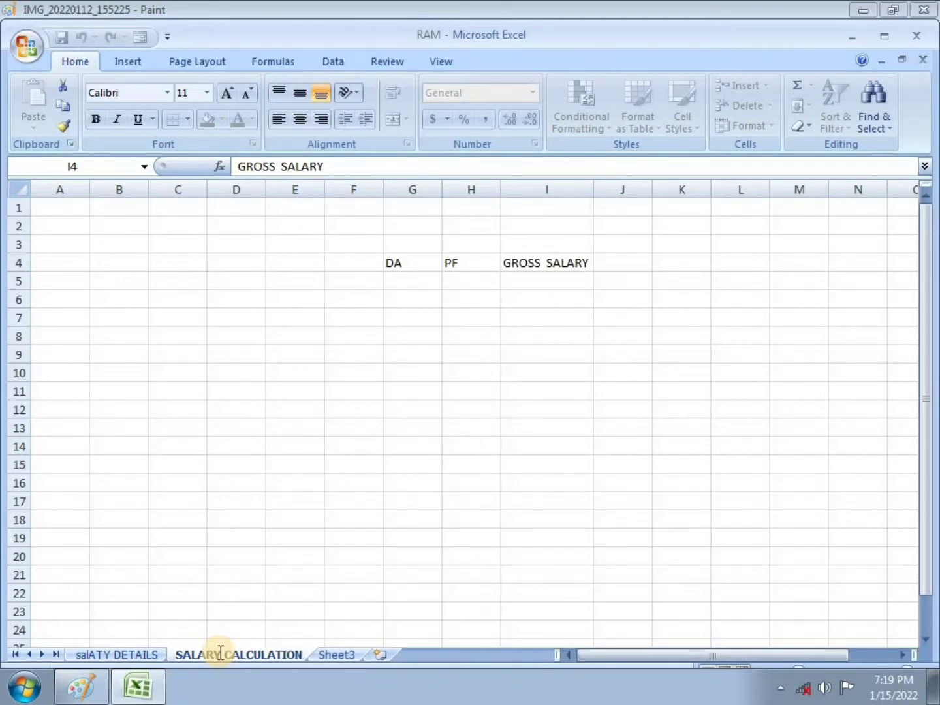
pyautogui.click(306, 531)
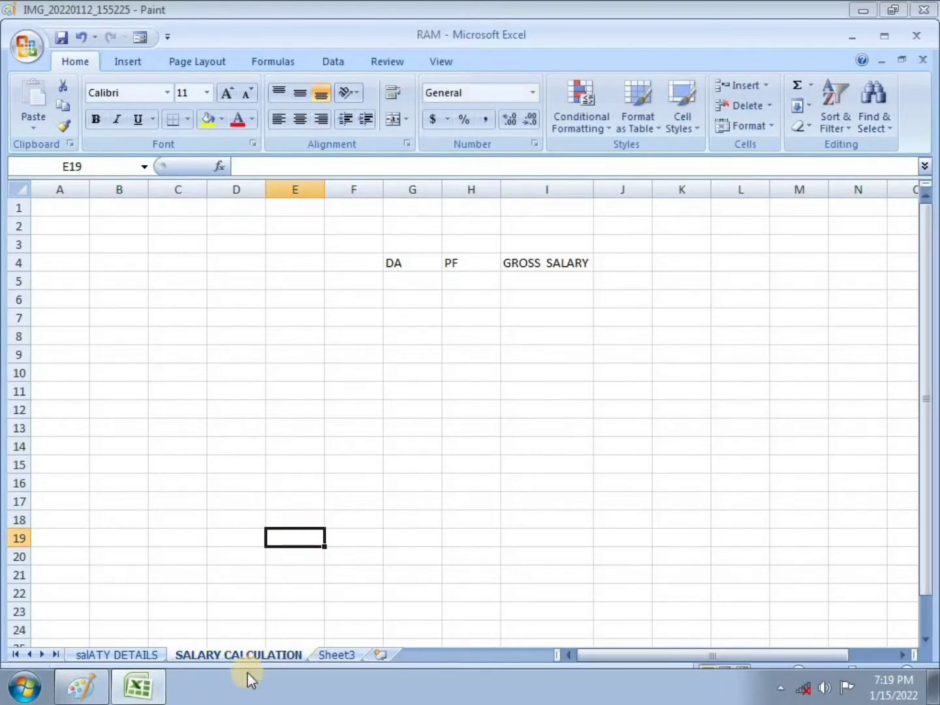
pyautogui.click(77, 679)
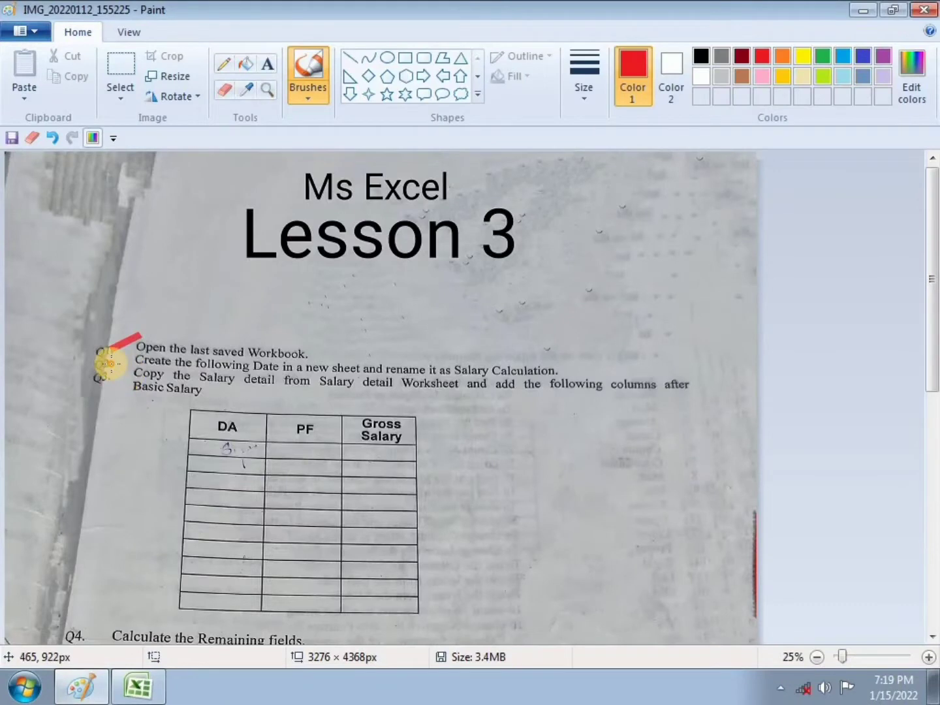
# Draw a red tick beside Q2 in Paint and return to the SALARY CALCULATION sheet
pyautogui.moveTo(111, 363); pyautogui.dragTo(143, 347)
pyautogui.click(118, 388)
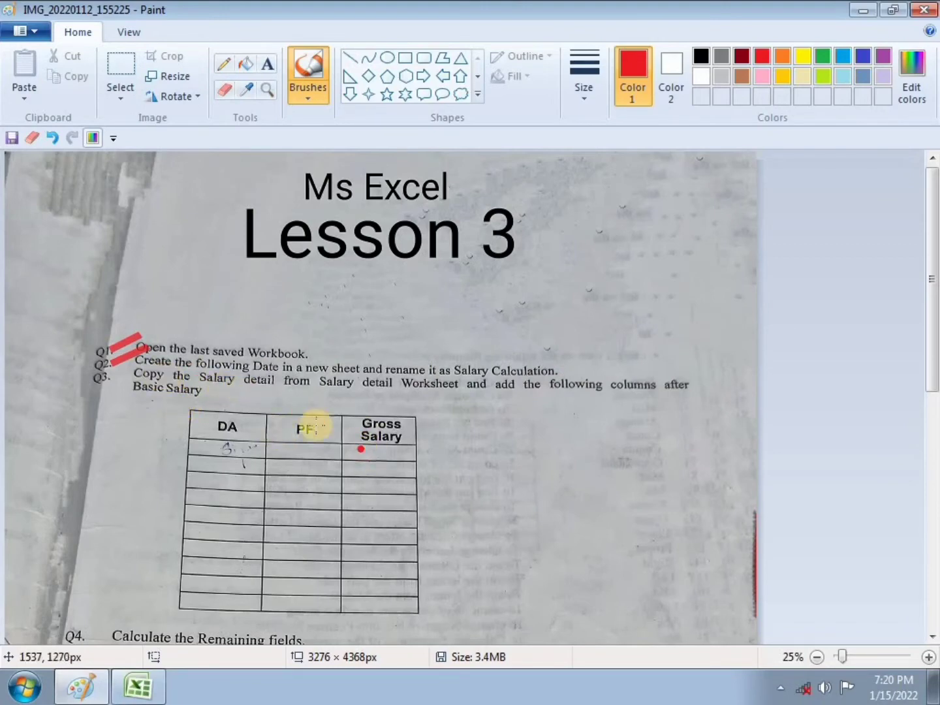
pyautogui.click(137, 687)
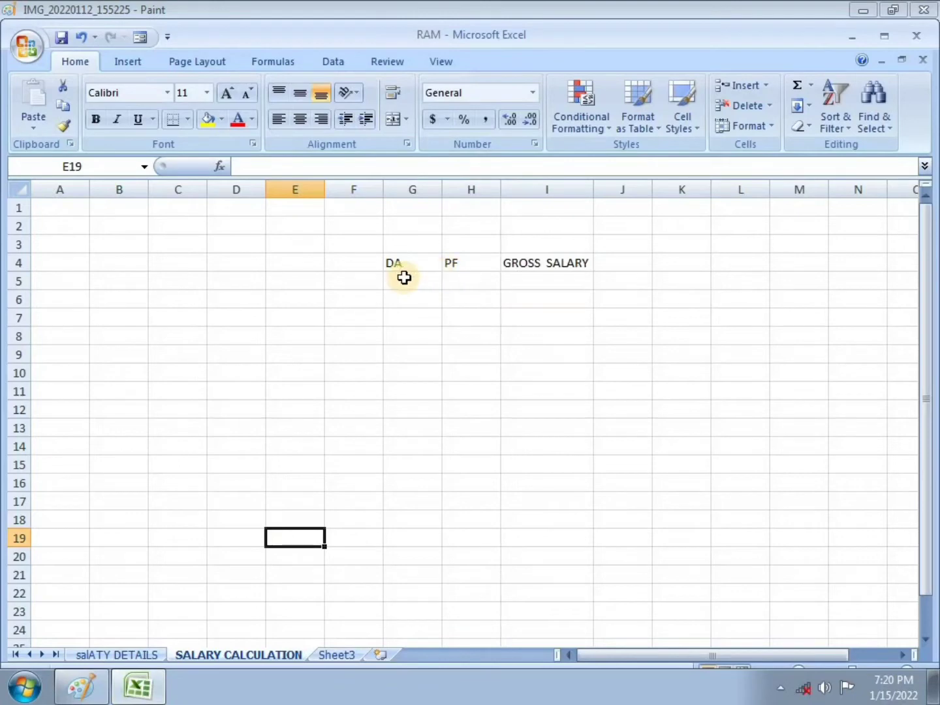
# Copy the employee table A1:C11 from salATY DETAILS, then go to SALARY CALCULATION
pyautogui.click(124, 654)
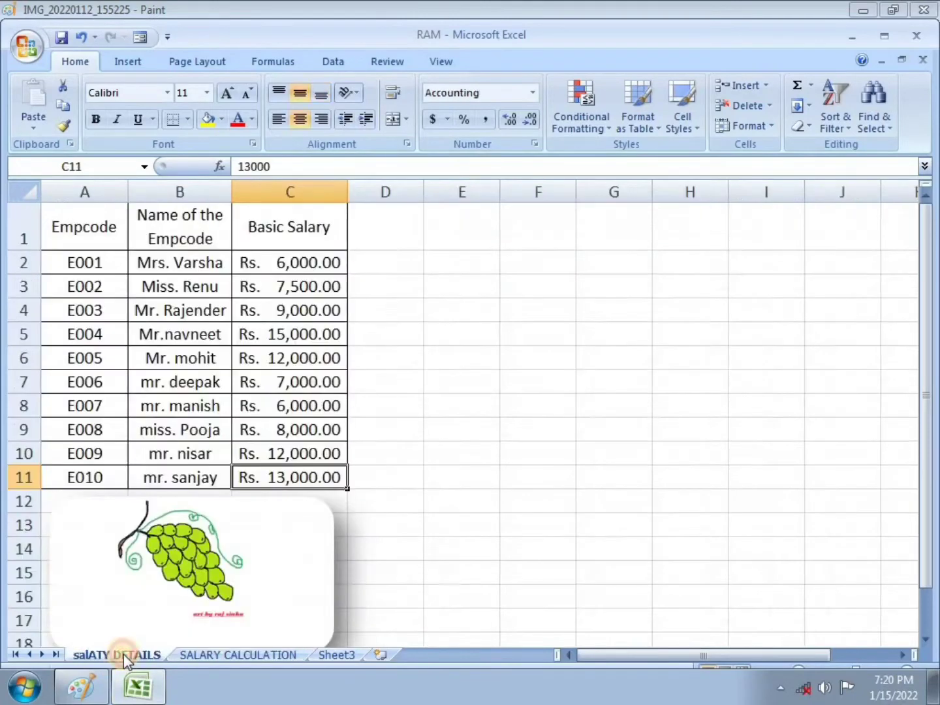
pyautogui.moveTo(118, 232)
pyautogui.mouseDown()
pyautogui.moveTo(78, 225)
pyautogui.moveTo(289, 437)
pyautogui.moveTo(290, 468)
pyautogui.mouseUp()
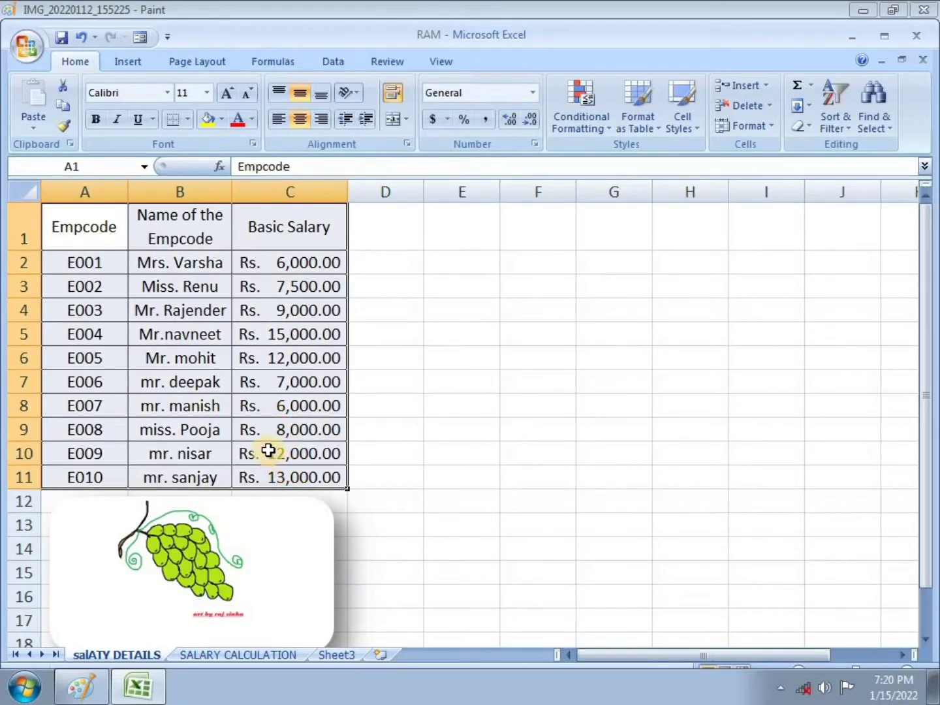
pyautogui.hotkey('ctrl', 'c')
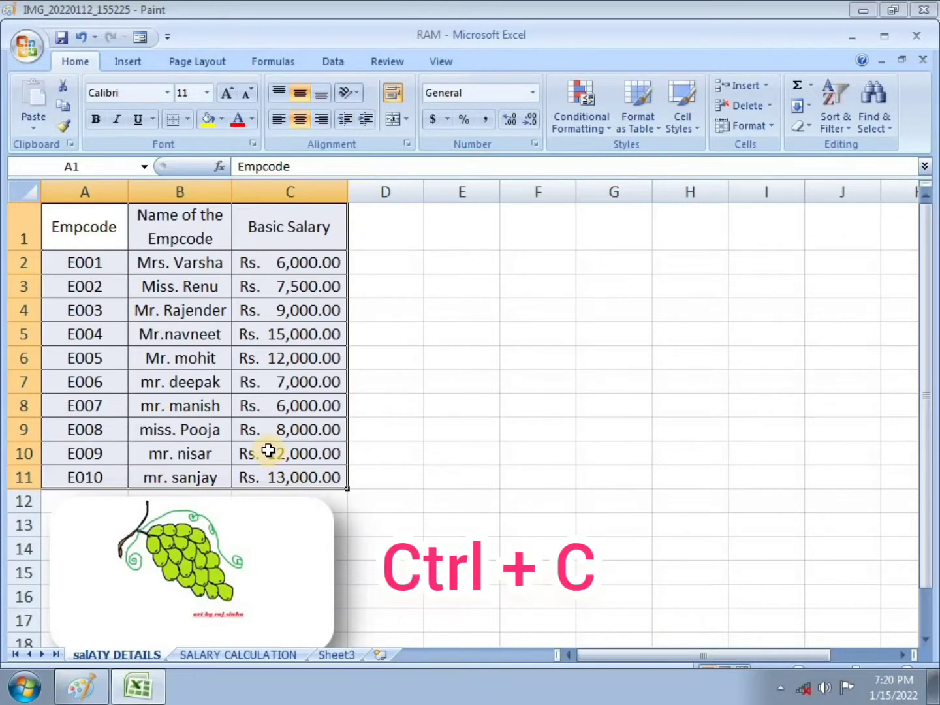
pyautogui.hotkey('ctrl', 'c')
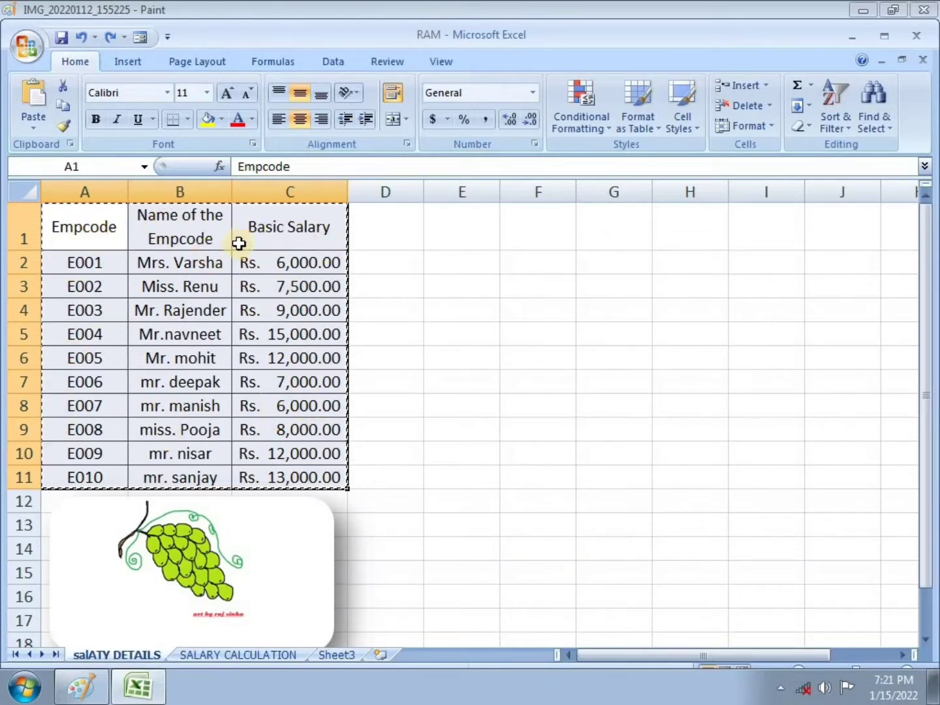
pyautogui.click(237, 655)
pyautogui.click(317, 460)
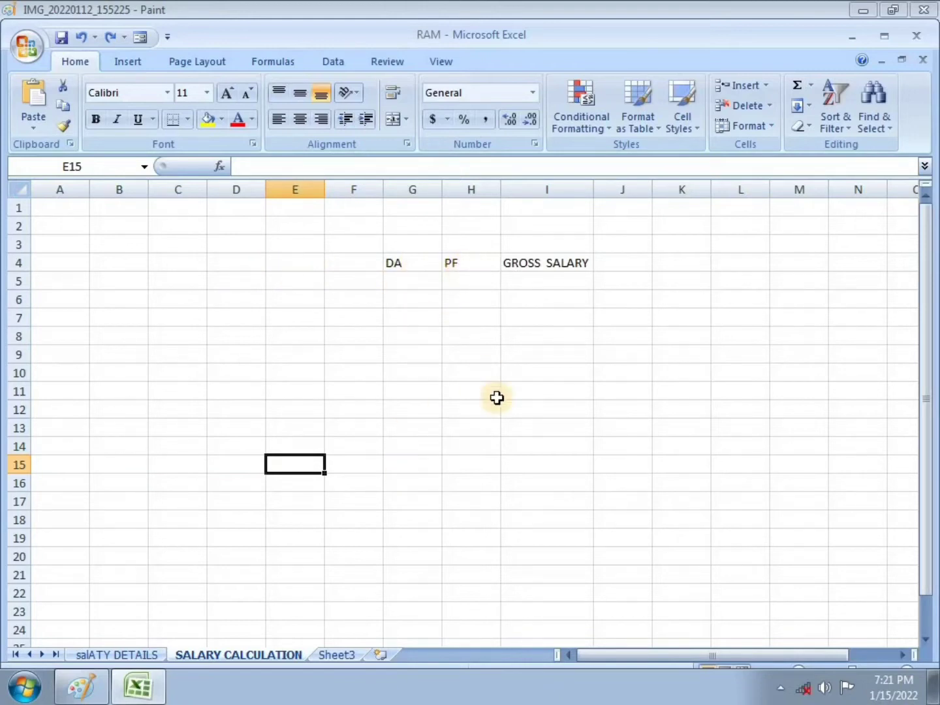
# Paste the copied employee table at cell D4 using the right-click Paste option
pyautogui.click(236, 261)
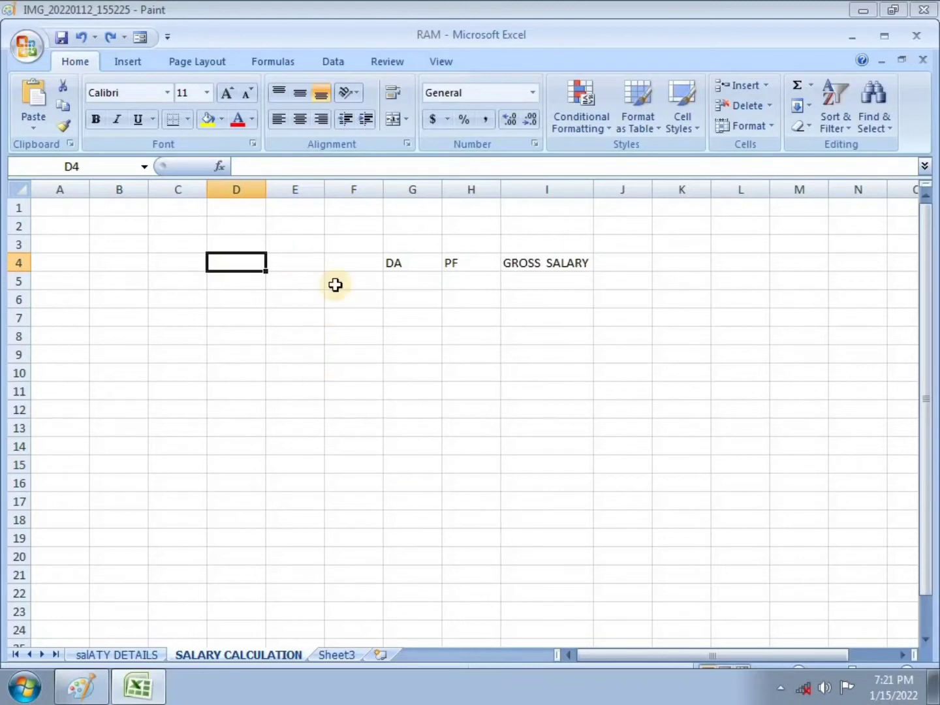
pyautogui.rightClick(226, 262)
pyautogui.click(222, 261)
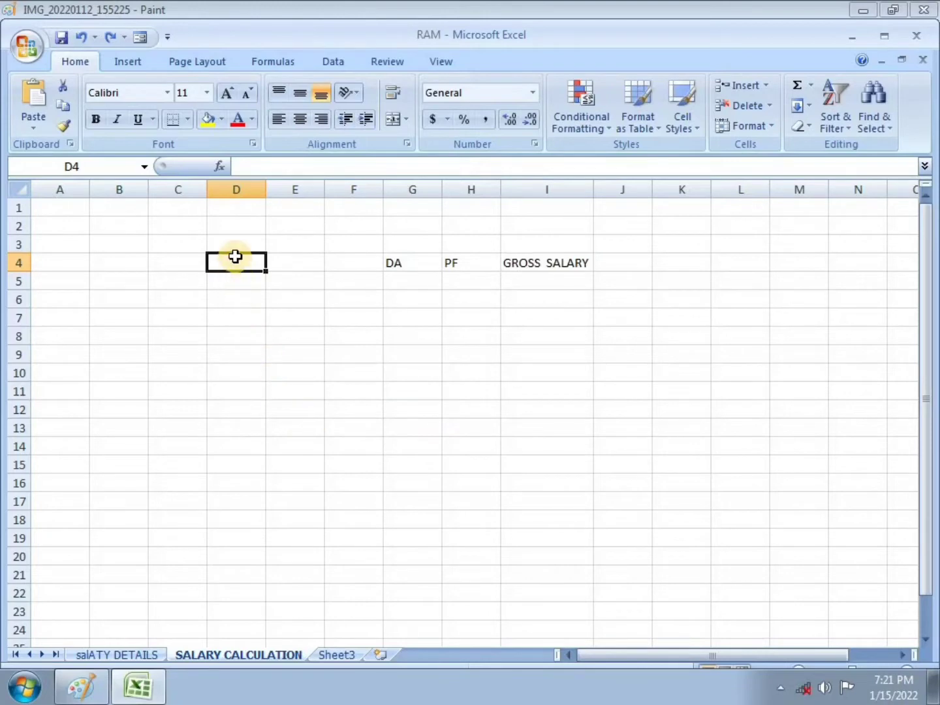
pyautogui.rightClick(235, 259)
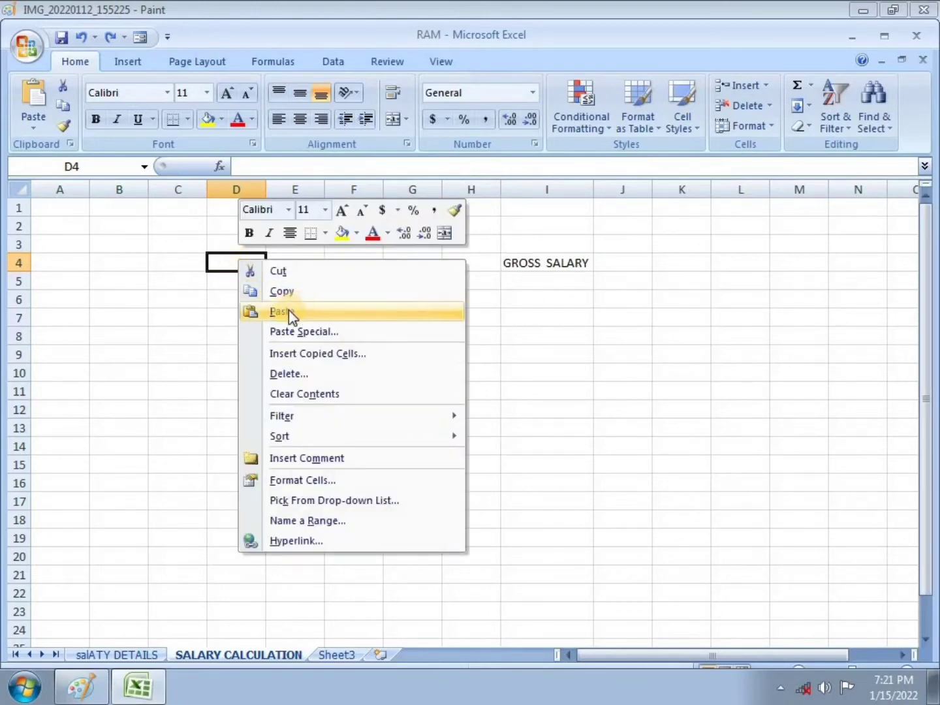
pyautogui.click(308, 314)
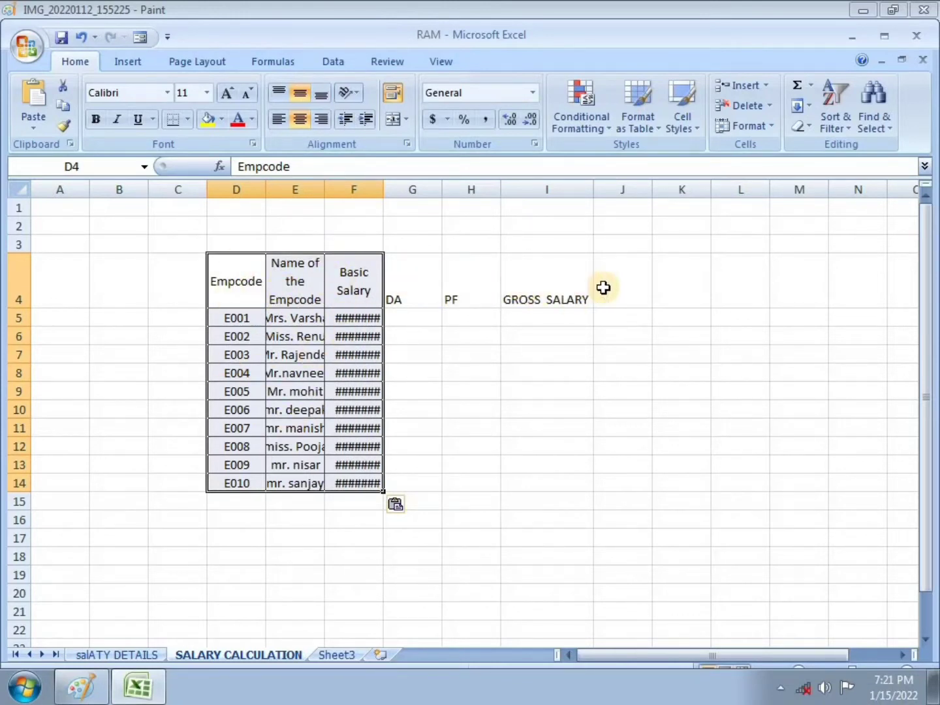
pyautogui.click(454, 275)
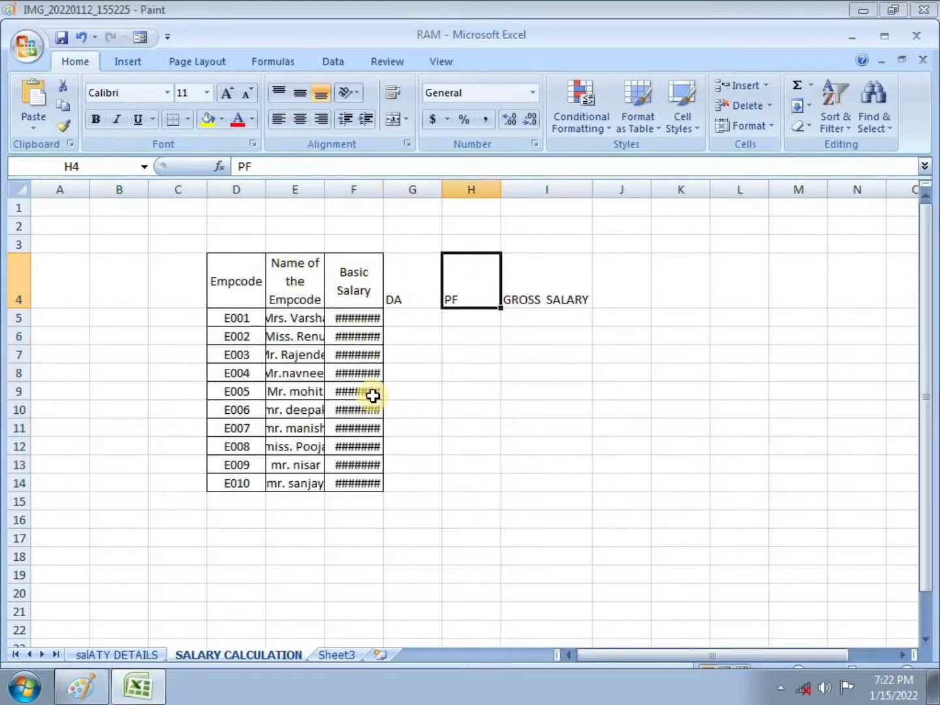
# Widen columns F and E so basic salaries and full names display
pyautogui.moveTo(385, 190); pyautogui.dragTo(413, 187)
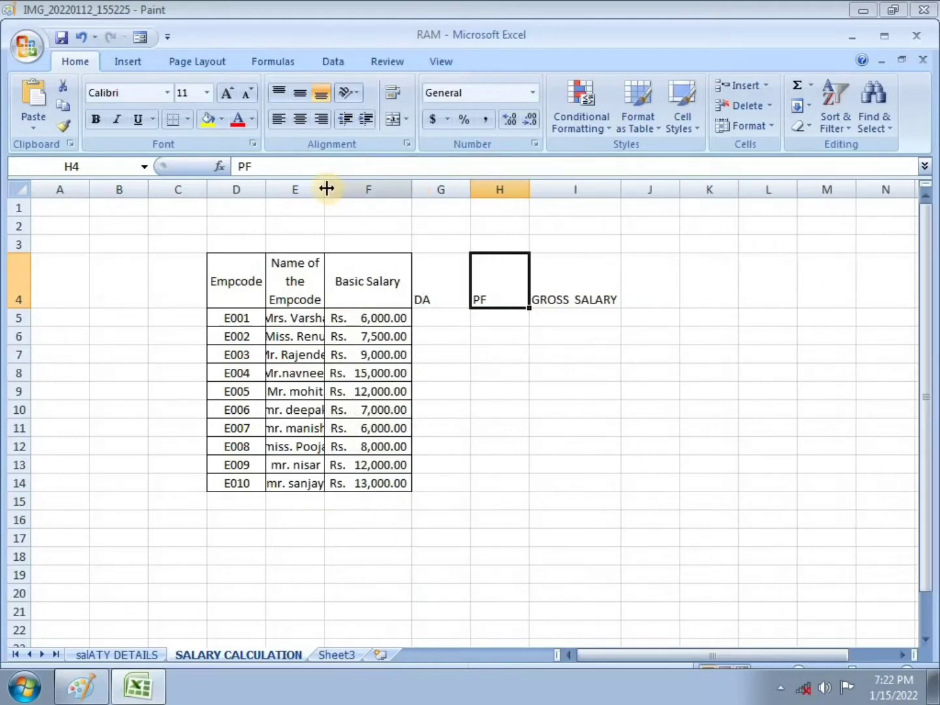
pyautogui.moveTo(326, 189); pyautogui.dragTo(353, 188)
pyautogui.press('Down')
pyautogui.press('Down')
pyautogui.press('Down')
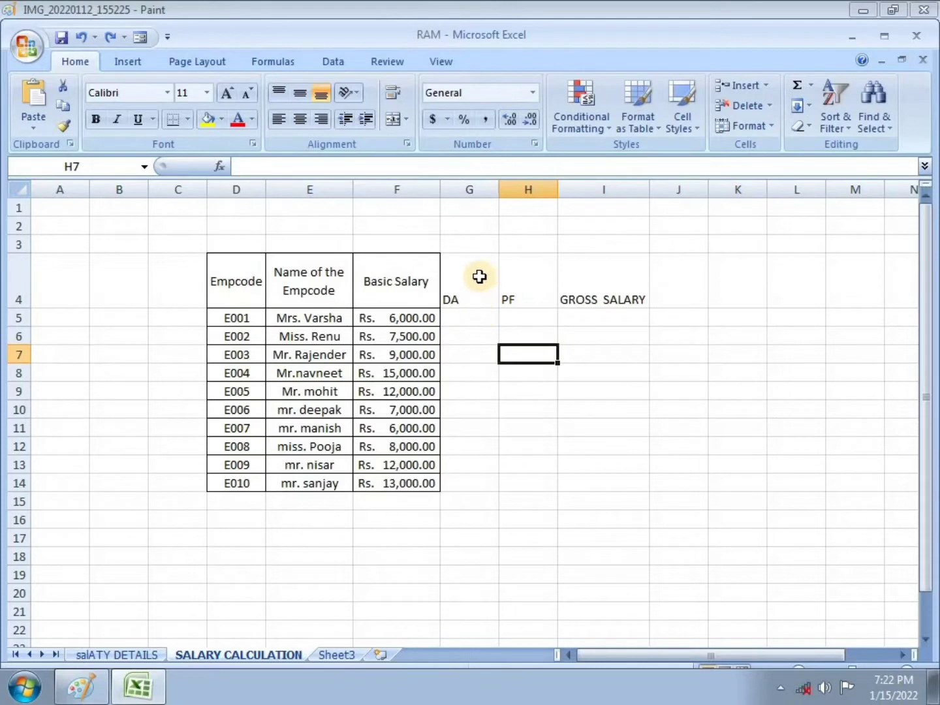
# Apply All Borders to the DA, PF and GROSS SALARY range G4:I14
pyautogui.moveTo(476, 274)
pyautogui.mouseDown()
pyautogui.moveTo(573, 343)
pyautogui.moveTo(576, 482)
pyautogui.mouseUp()
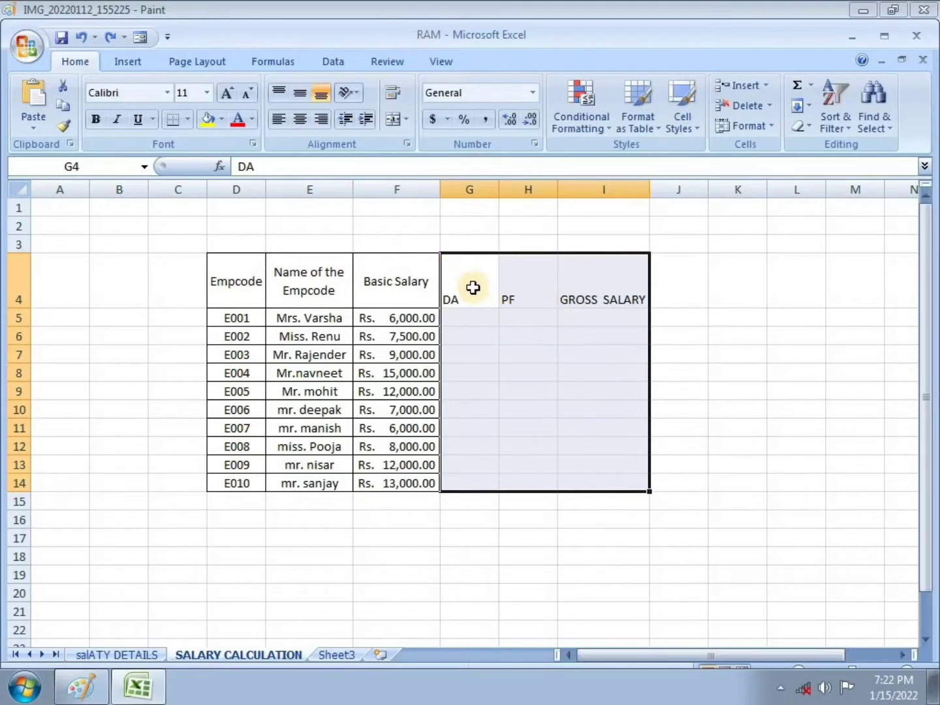
pyautogui.click(188, 120)
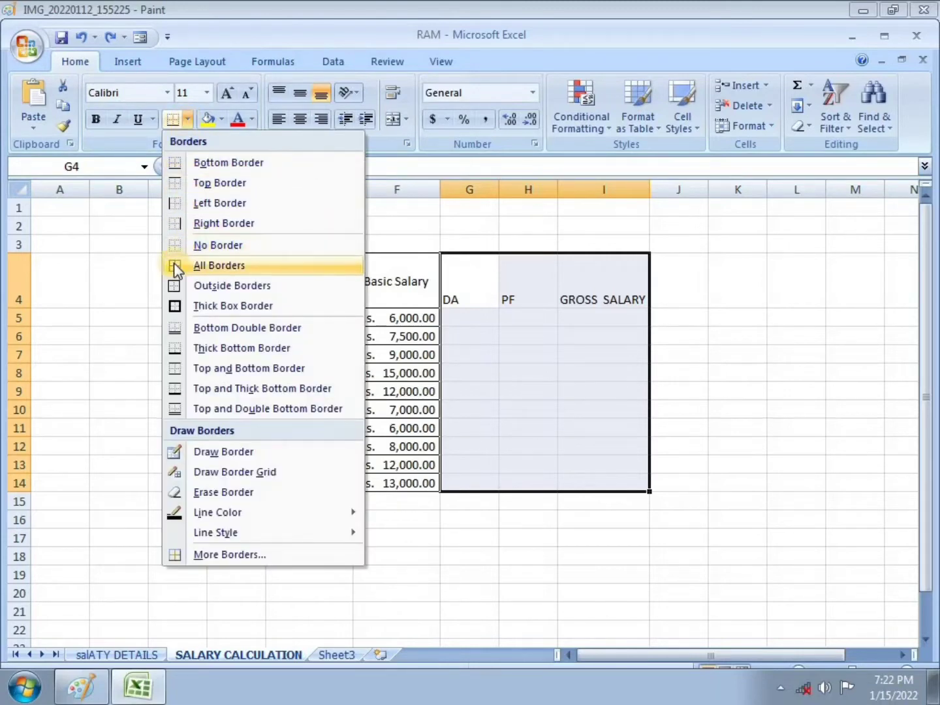
pyautogui.click(203, 270)
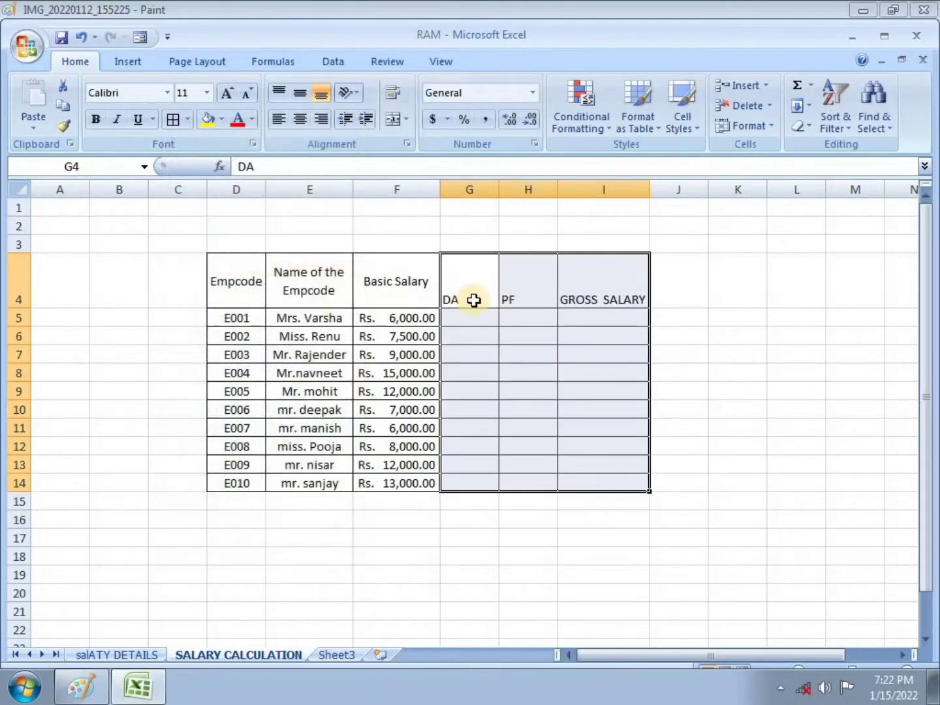
pyautogui.click(629, 391)
pyautogui.click(721, 404)
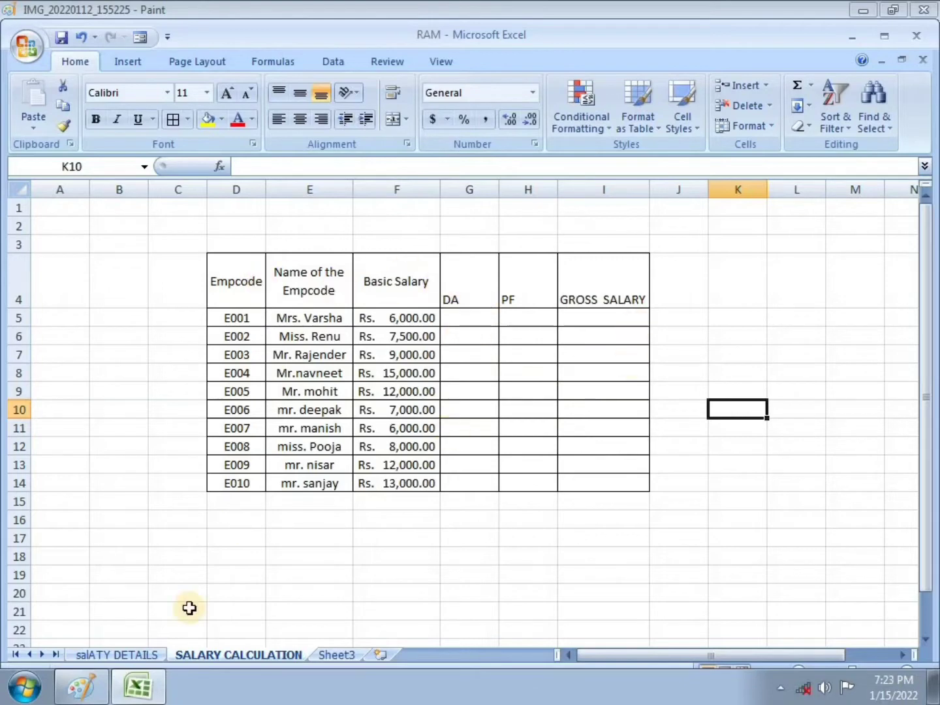
pyautogui.click(131, 689)
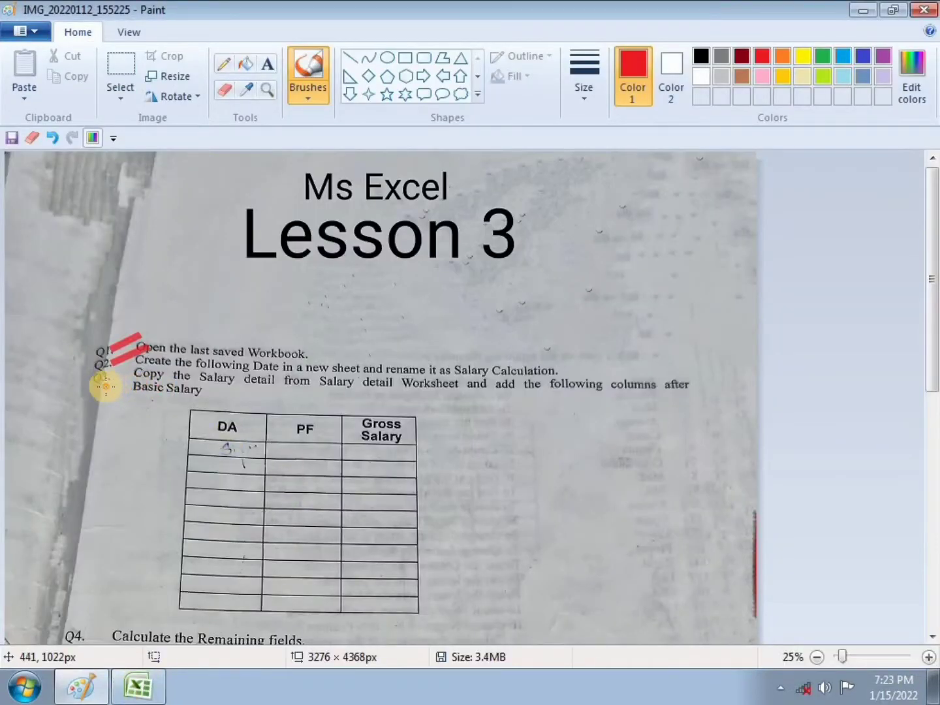
# Strike Q3 with a red stroke and scroll down to read Q4
pyautogui.moveTo(103, 390); pyautogui.dragTo(139, 372)
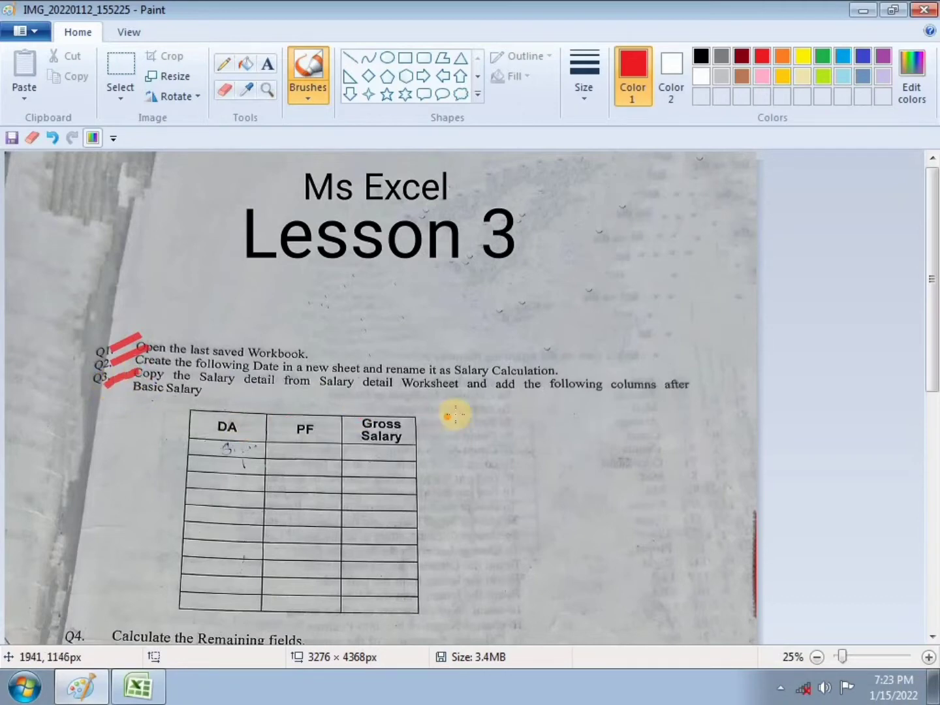
pyautogui.scroll(-2, 451, 414)
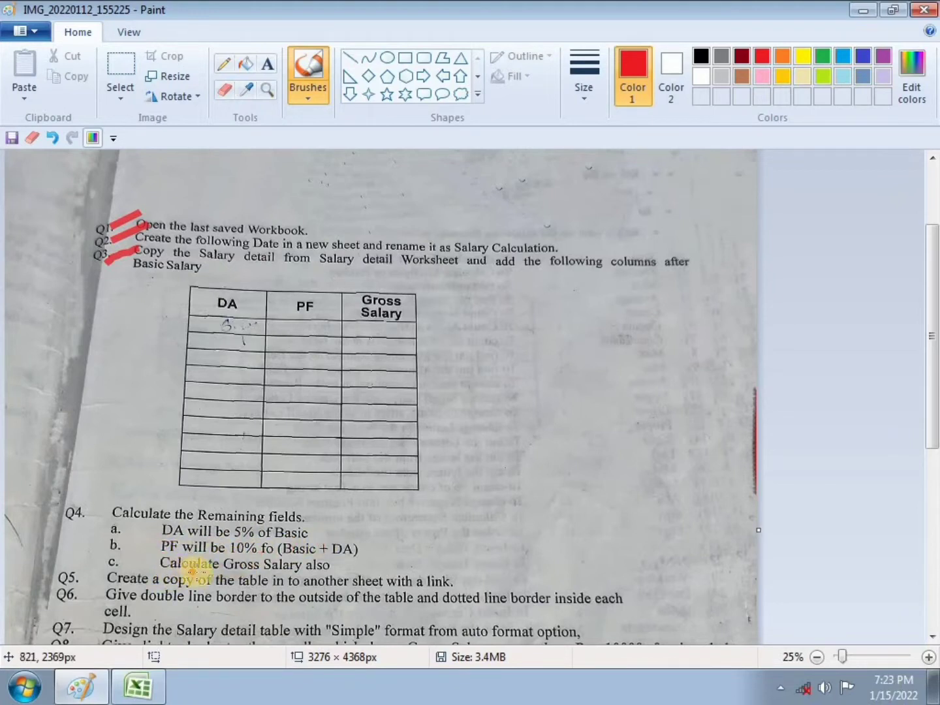
pyautogui.click(372, 400)
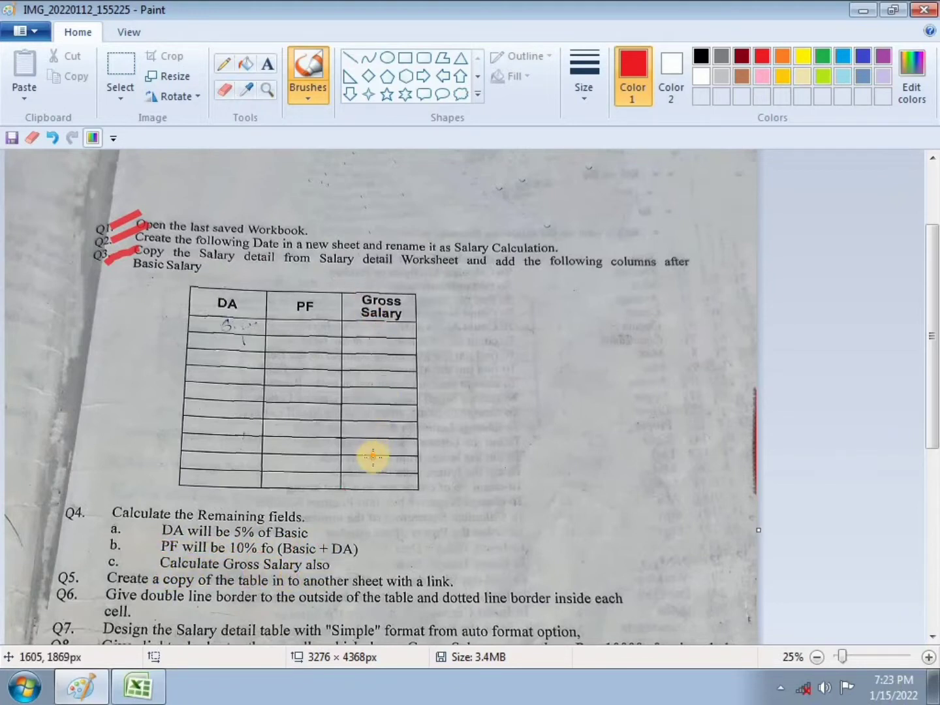
# Back in Excel, edit G4 to DA(5%) and H4 to PF(10%)
pyautogui.click(135, 690)
pyautogui.click(137, 690)
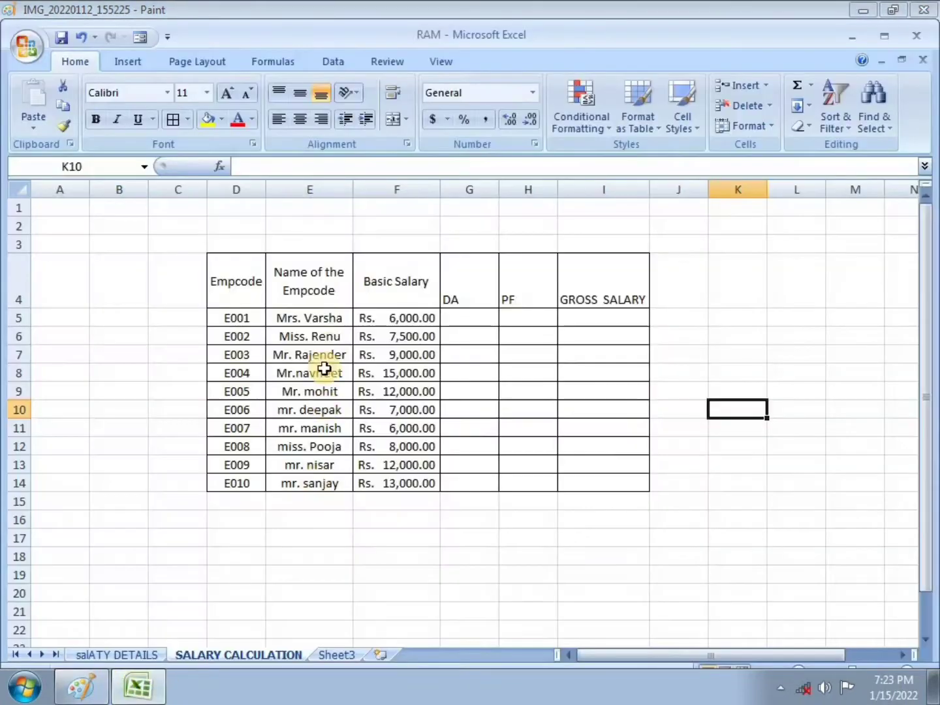
pyautogui.click(473, 298)
pyautogui.doubleClick(473, 299)
pyautogui.write('(5%)')
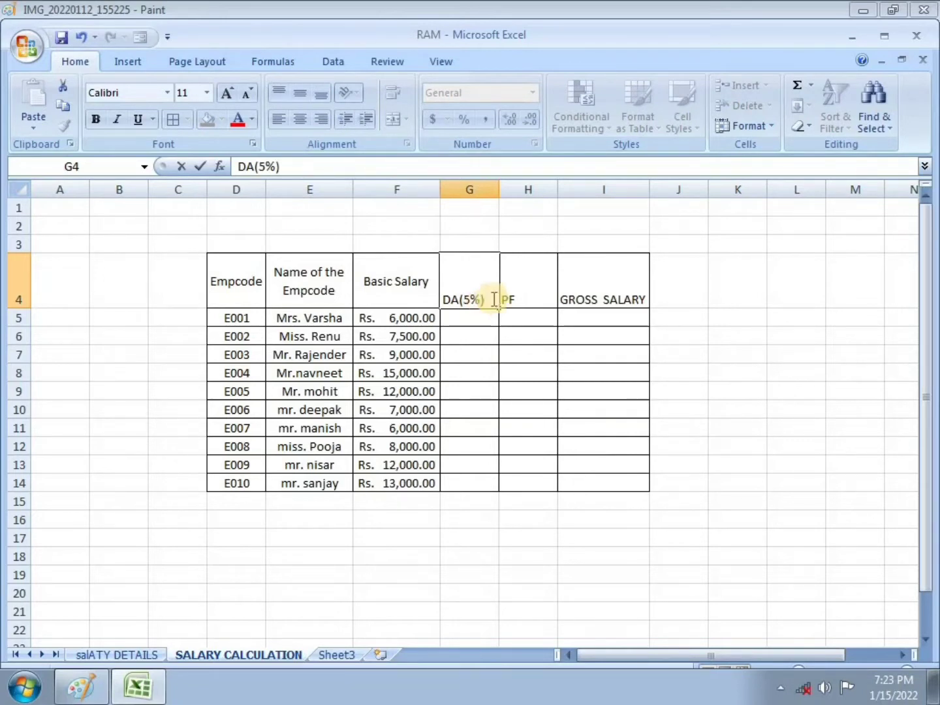
pyautogui.click(527, 301)
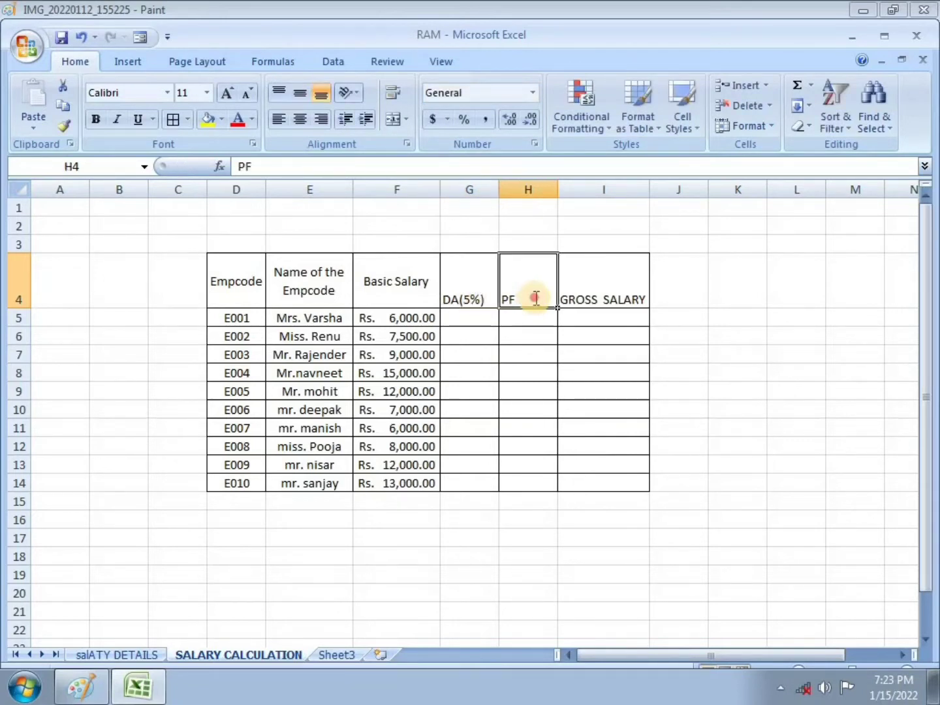
pyautogui.doubleClick(534, 298)
pyautogui.write('(10%)')
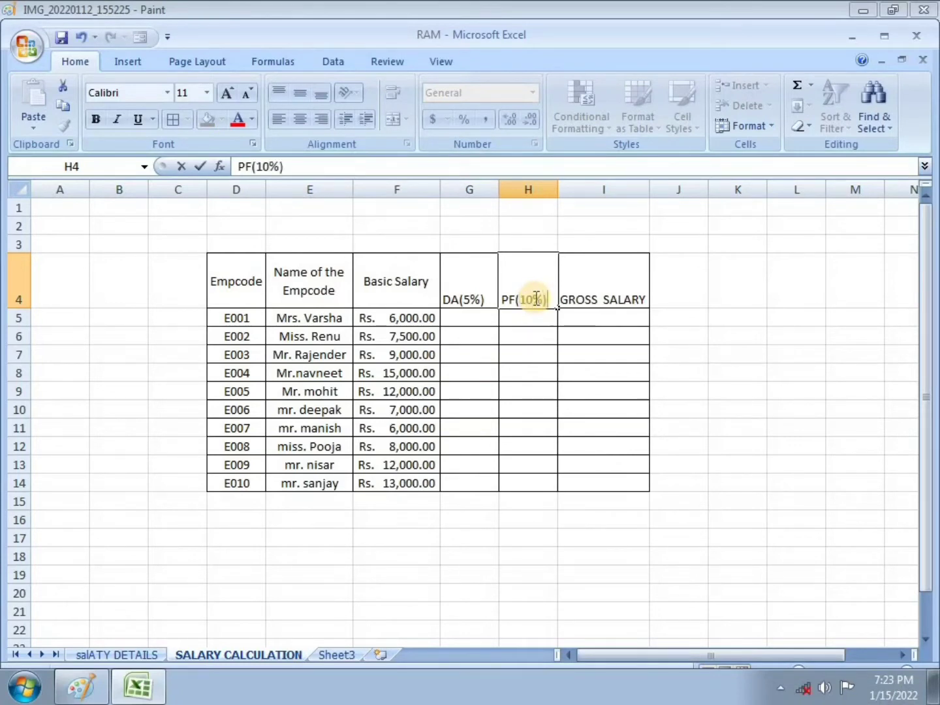
pyautogui.click(479, 316)
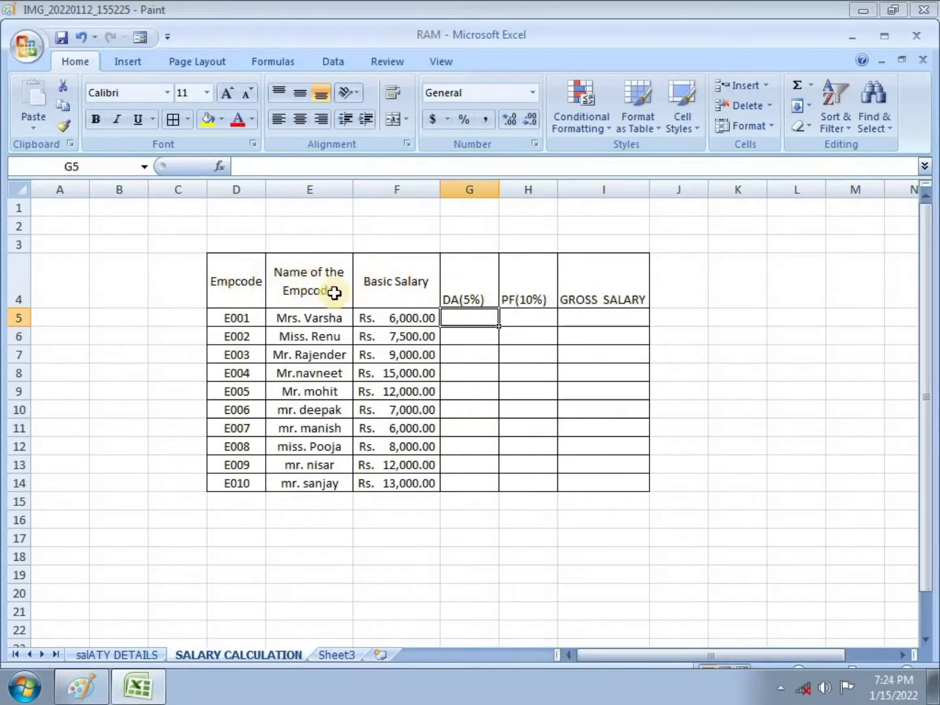
# Center the header texts in D4:I4 horizontally and vertically within row 4
pyautogui.moveTo(227, 267); pyautogui.dragTo(587, 281)
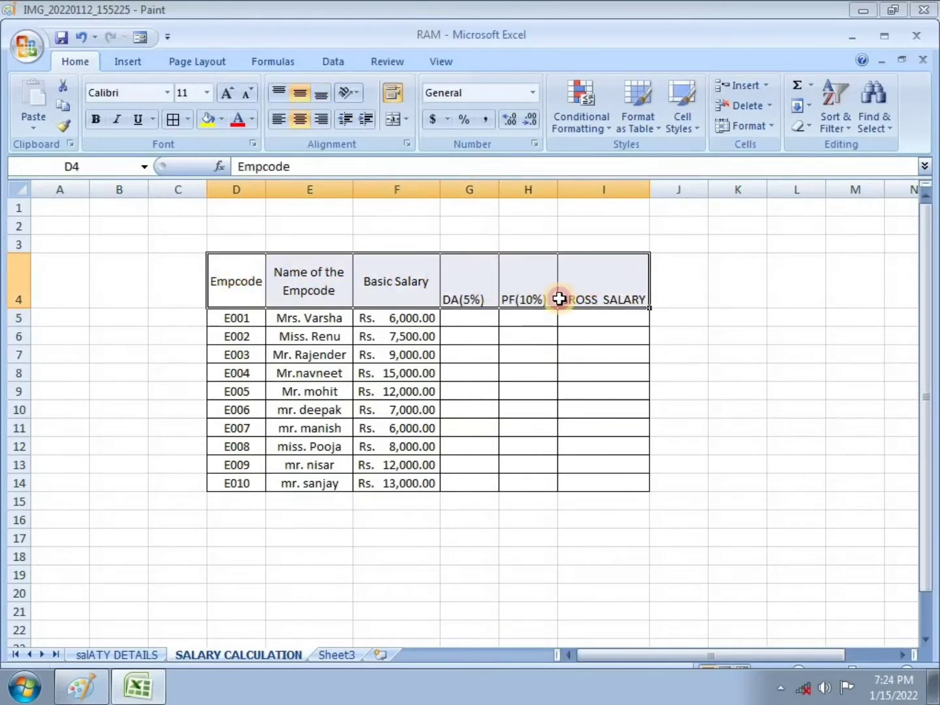
pyautogui.click(307, 123)
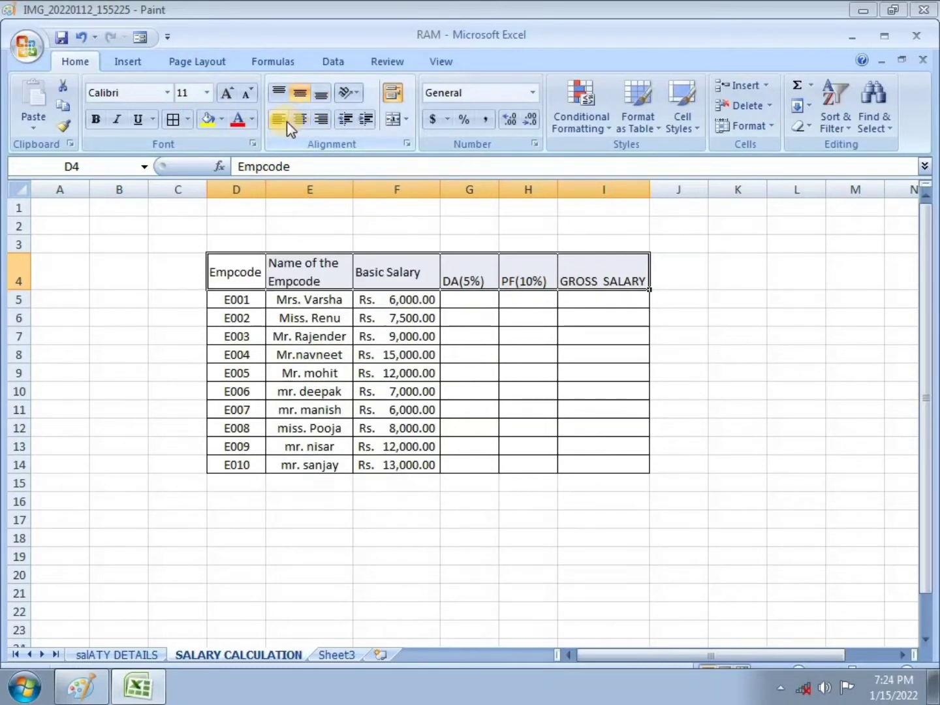
pyautogui.click(279, 96)
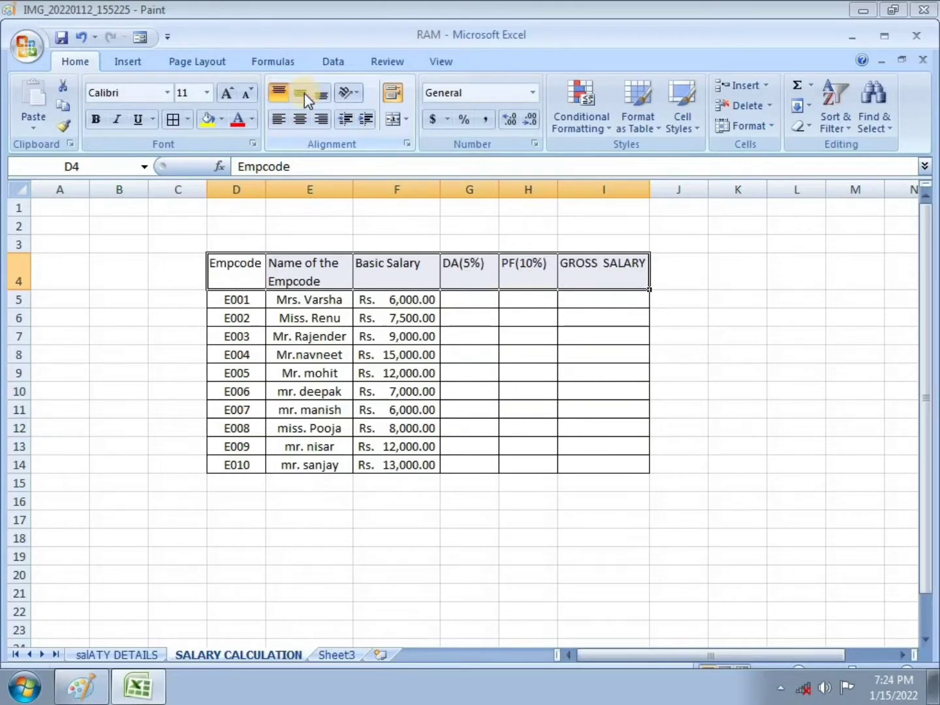
pyautogui.click(302, 94)
pyautogui.click(326, 94)
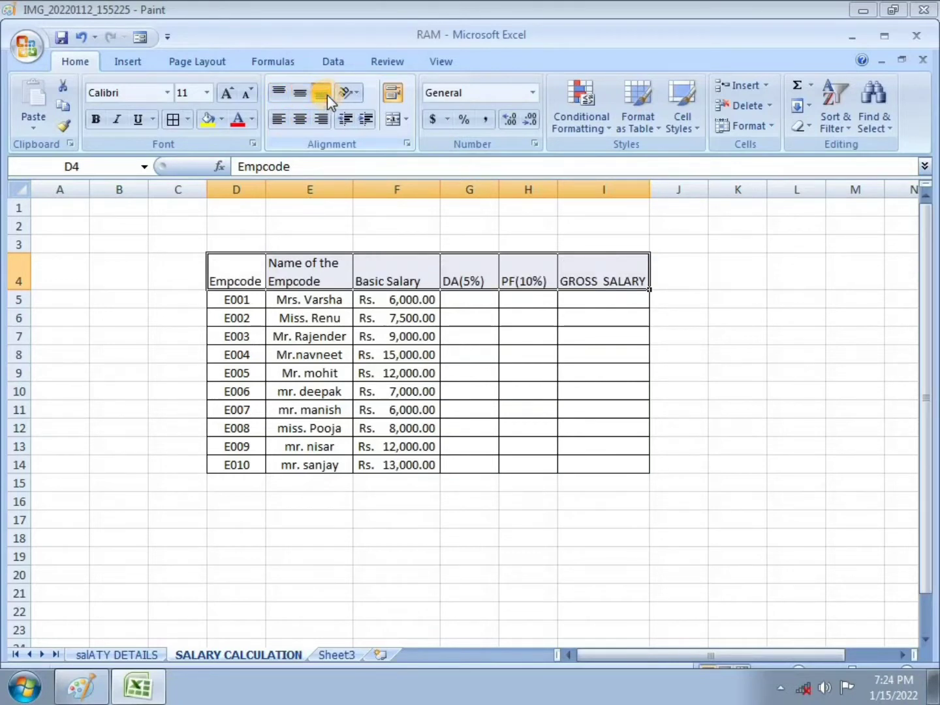
pyautogui.click(304, 96)
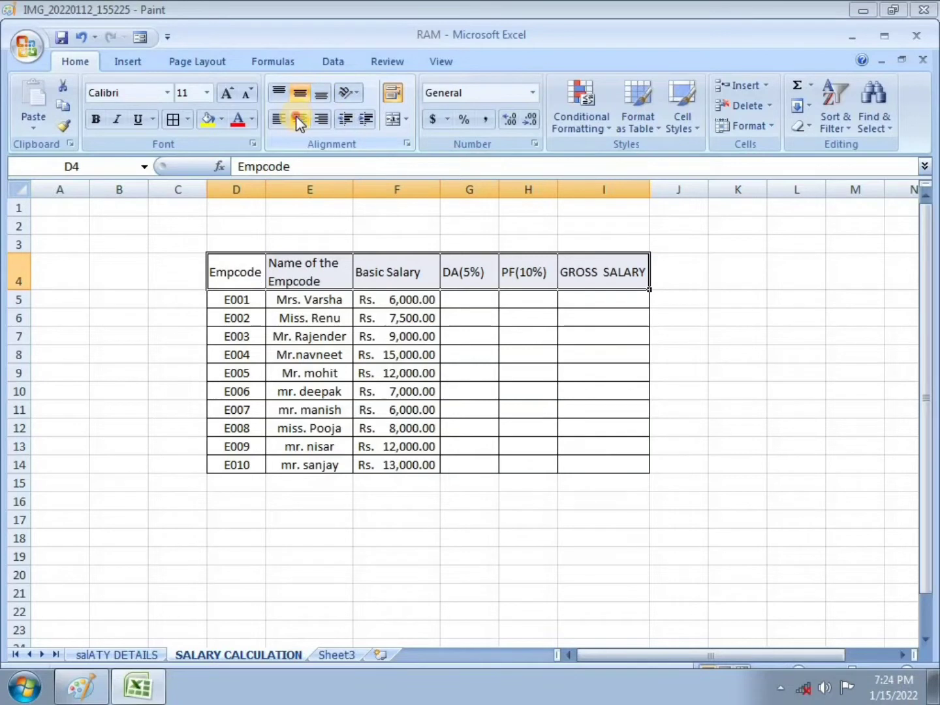
pyautogui.click(299, 119)
pyautogui.click(636, 208)
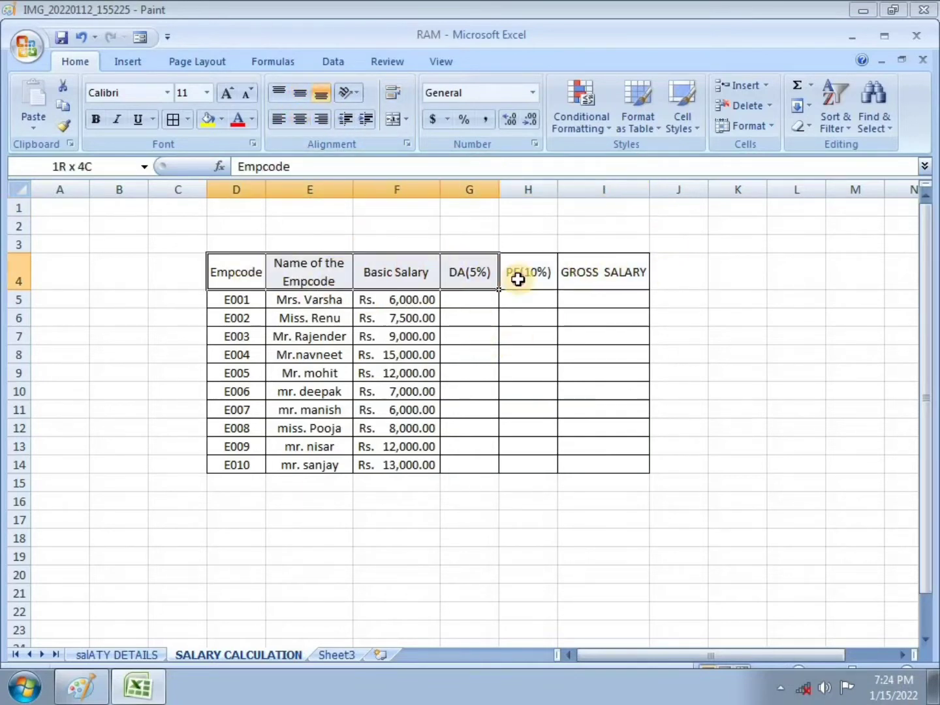
# Make the heading row D4:I4, Empcode through GROSS SALARY, bold, then select G5
pyautogui.moveTo(246, 273); pyautogui.dragTo(587, 282)
pyautogui.click(96, 120)
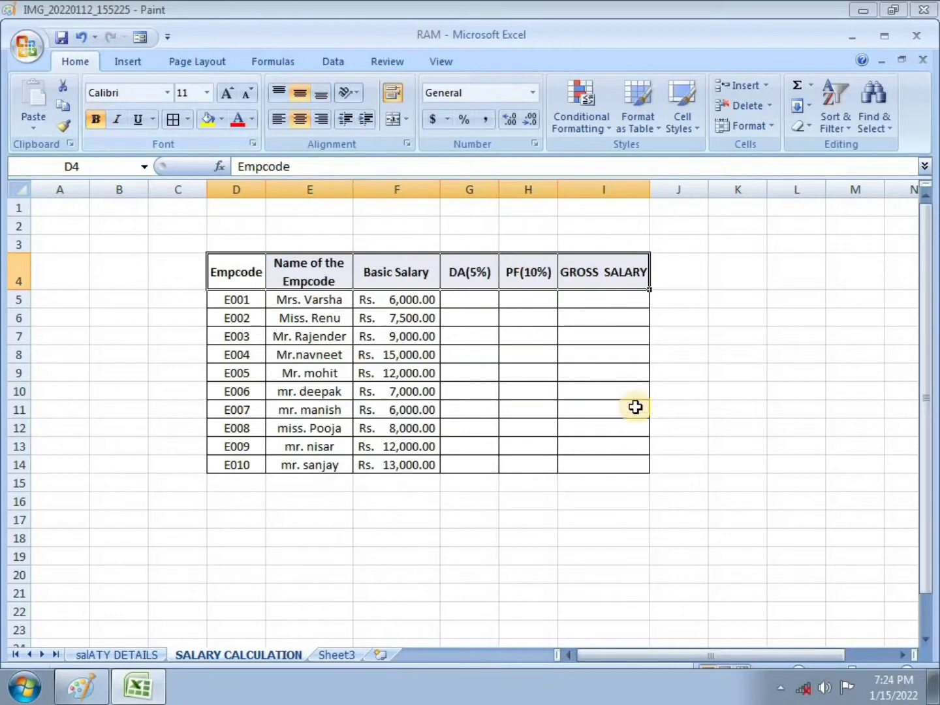
pyautogui.click(596, 359)
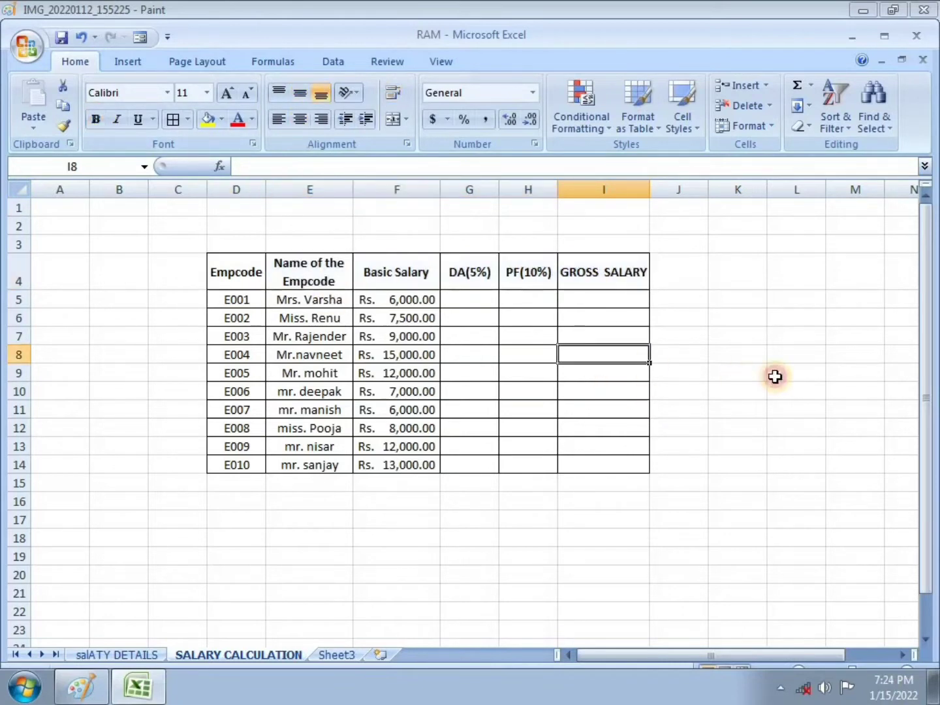
pyautogui.click(486, 304)
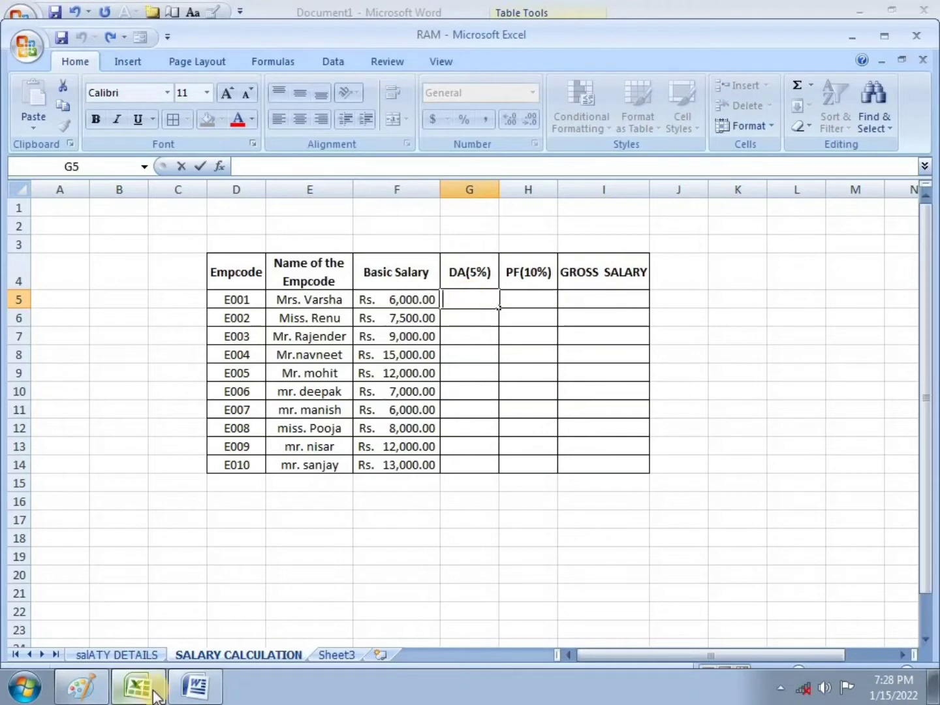
# In Word, insert a =5+5 field in row 2's third cell and update it to show 10
pyautogui.click(196, 685)
pyautogui.moveTo(472, 296)
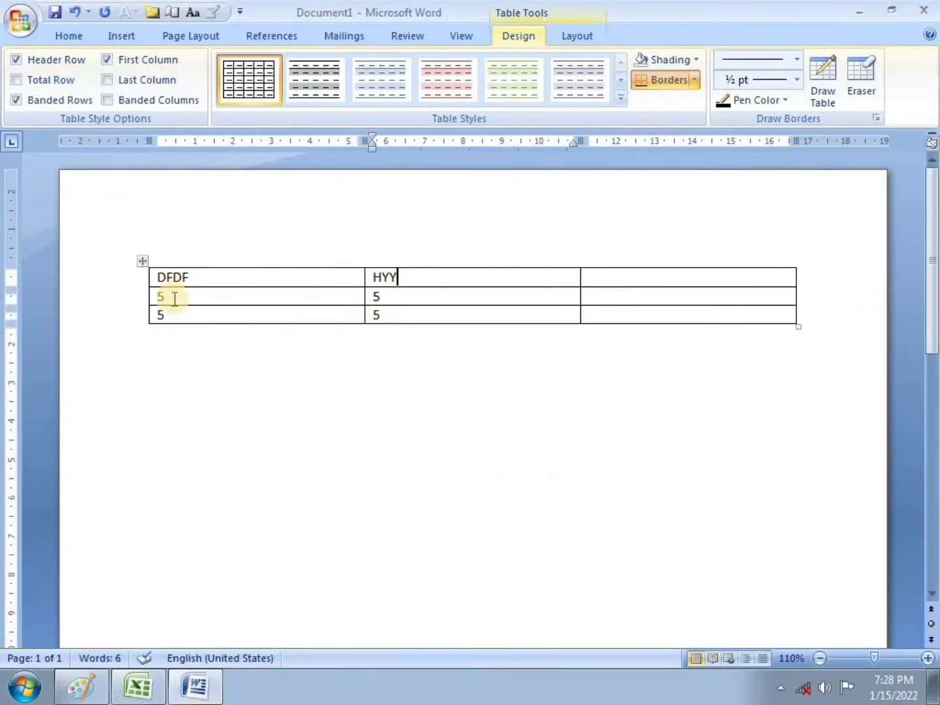
pyautogui.click(609, 295)
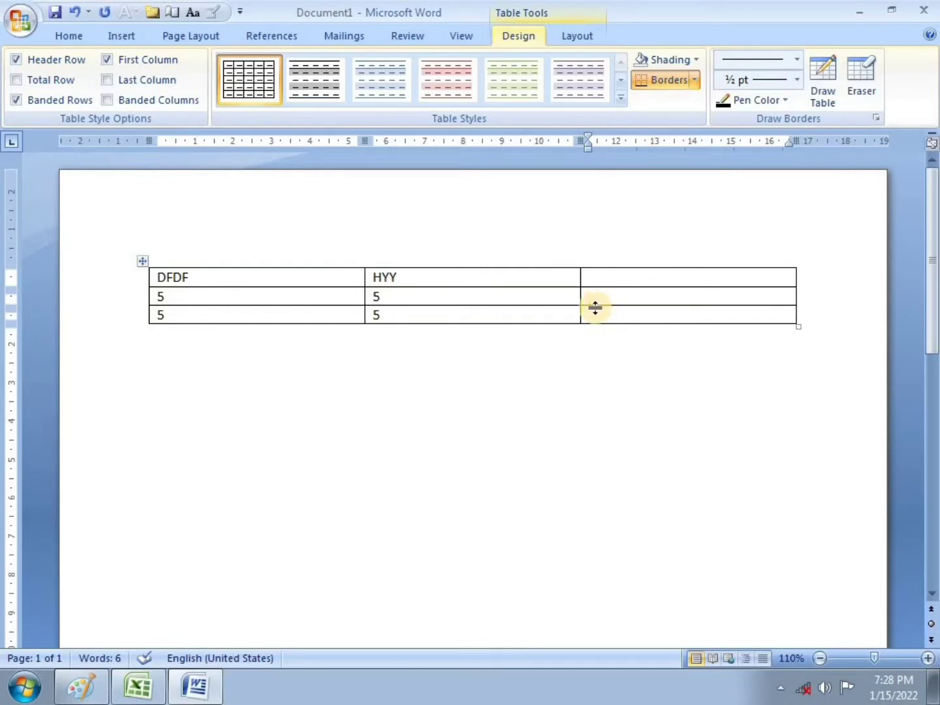
pyautogui.hotkey('ctrl', 'F9')
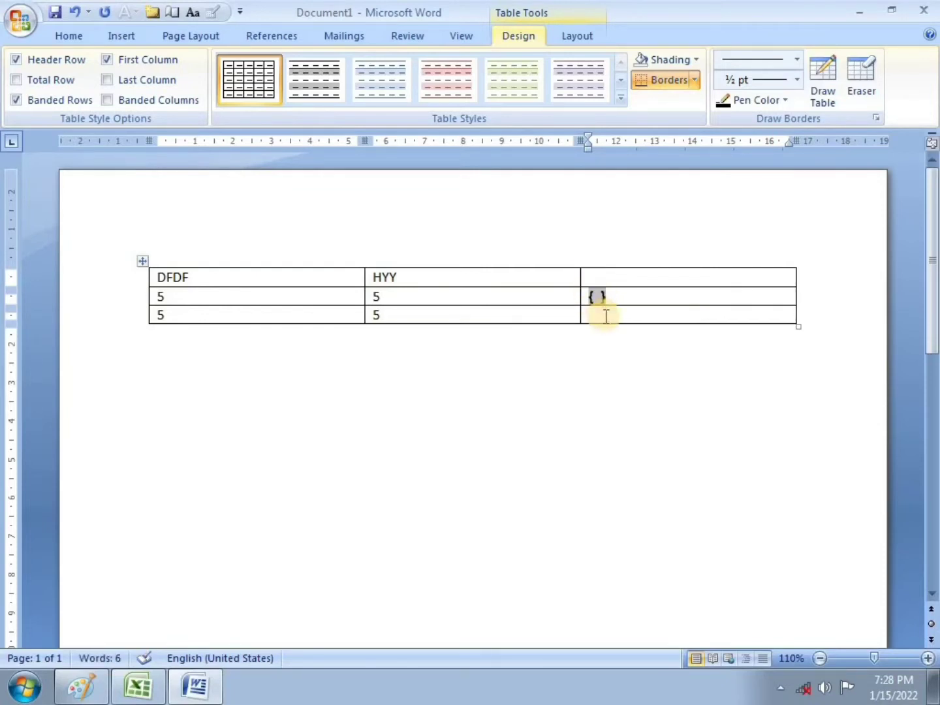
pyautogui.write('=')
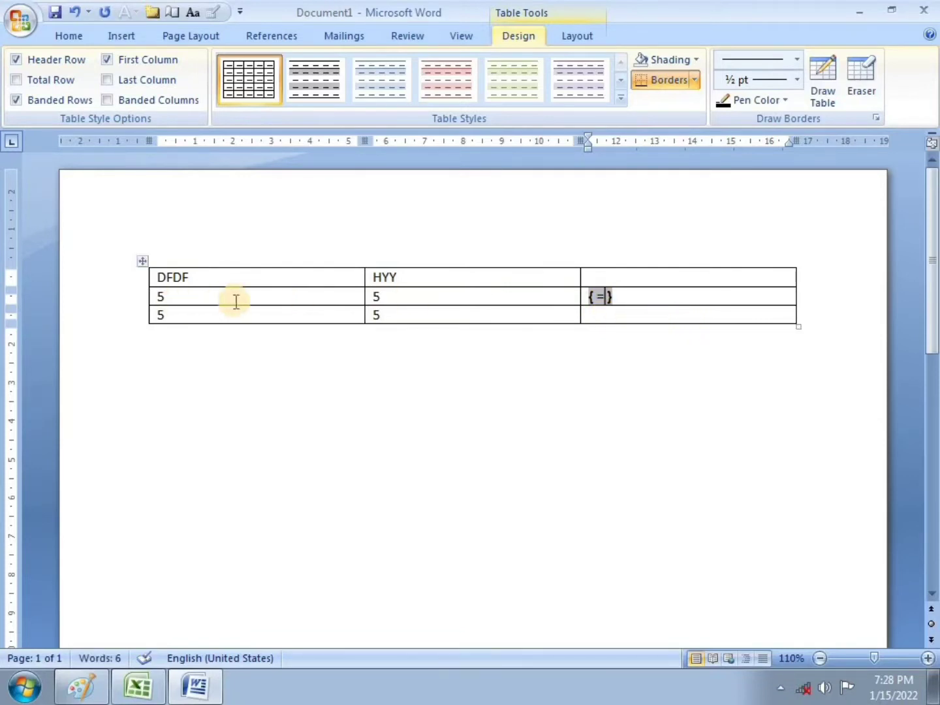
pyautogui.write('5 ')
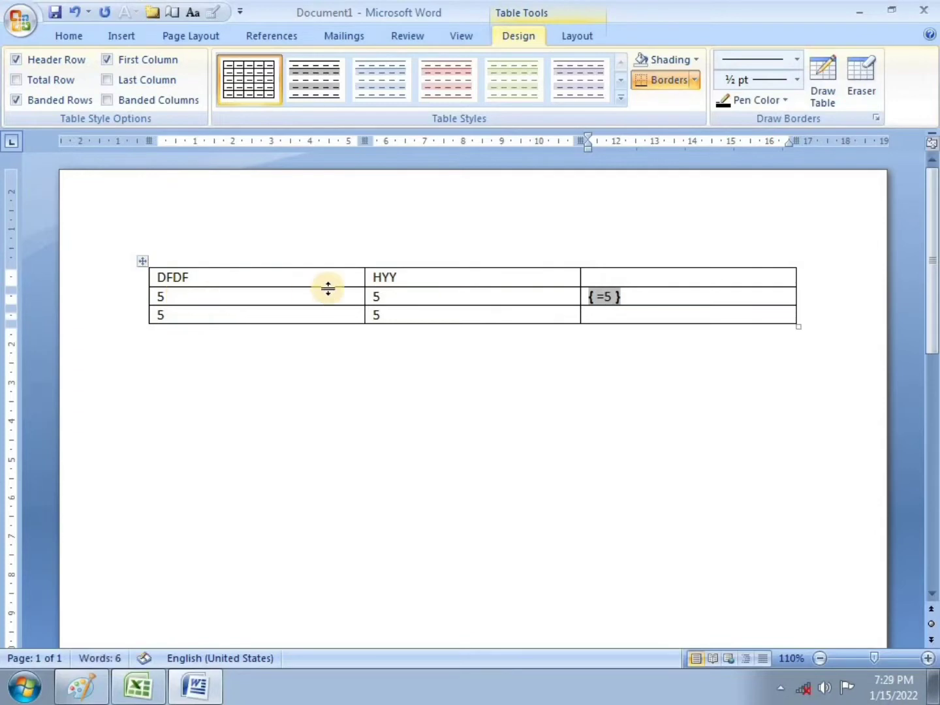
pyautogui.write('+')
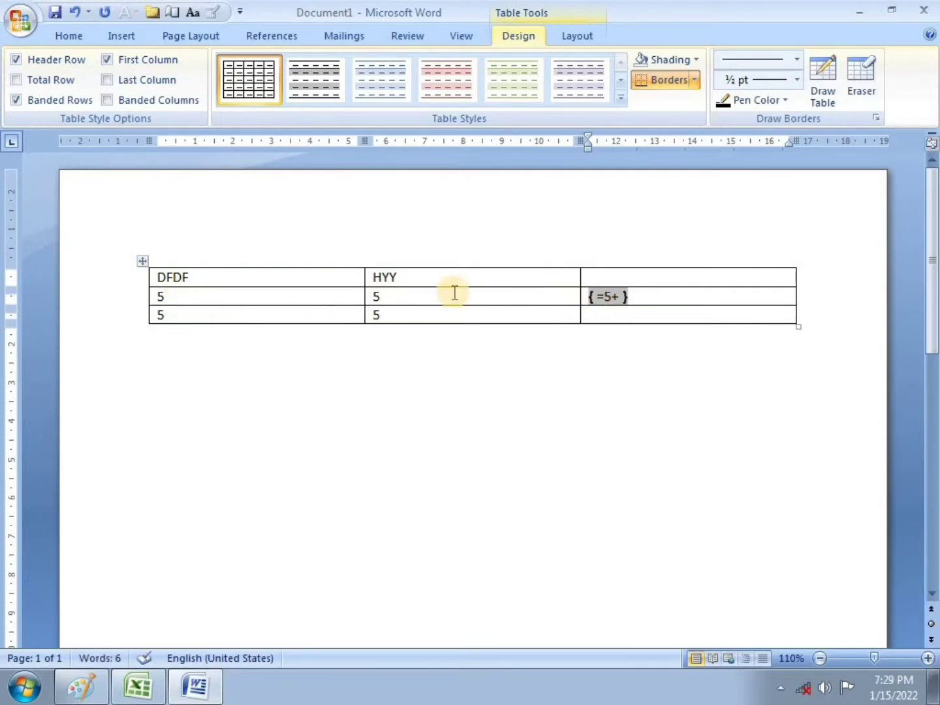
pyautogui.write('+')
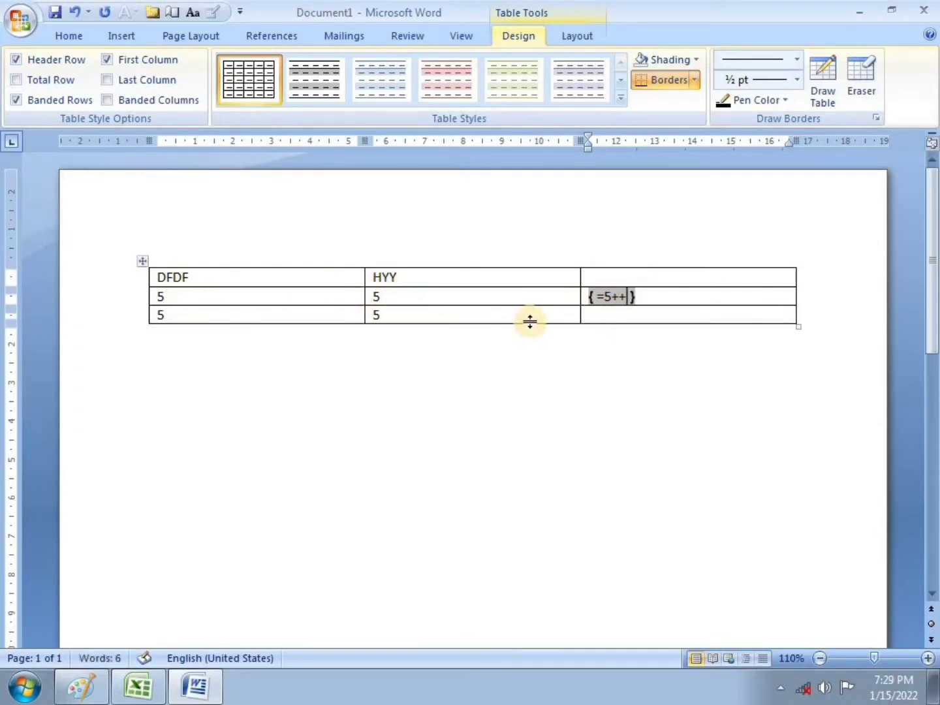
pyautogui.press('BackSpace')
pyautogui.write('5')
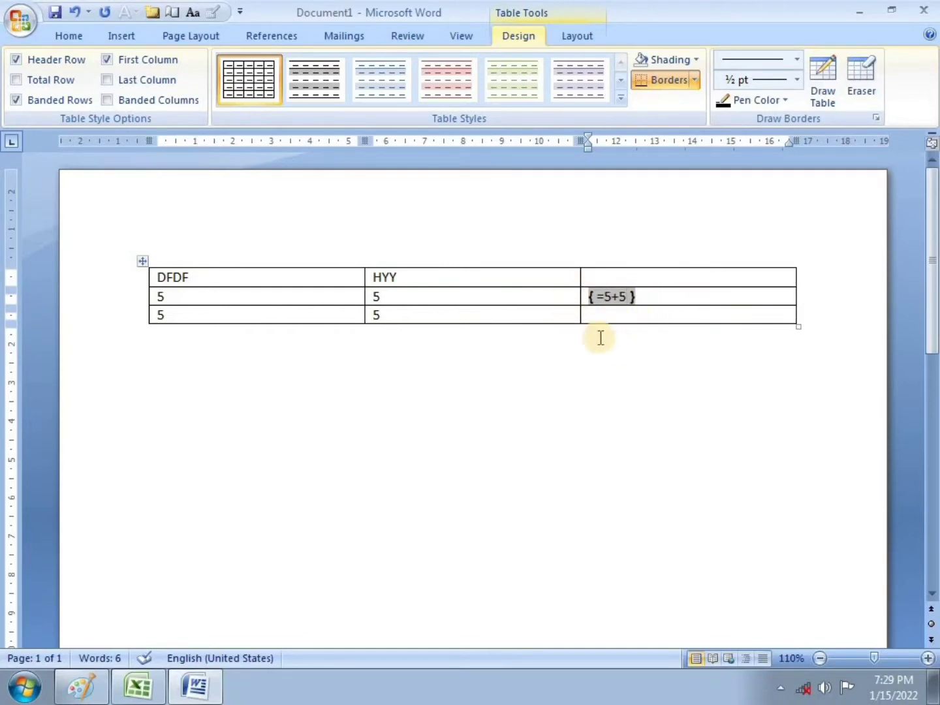
pyautogui.press('F9')
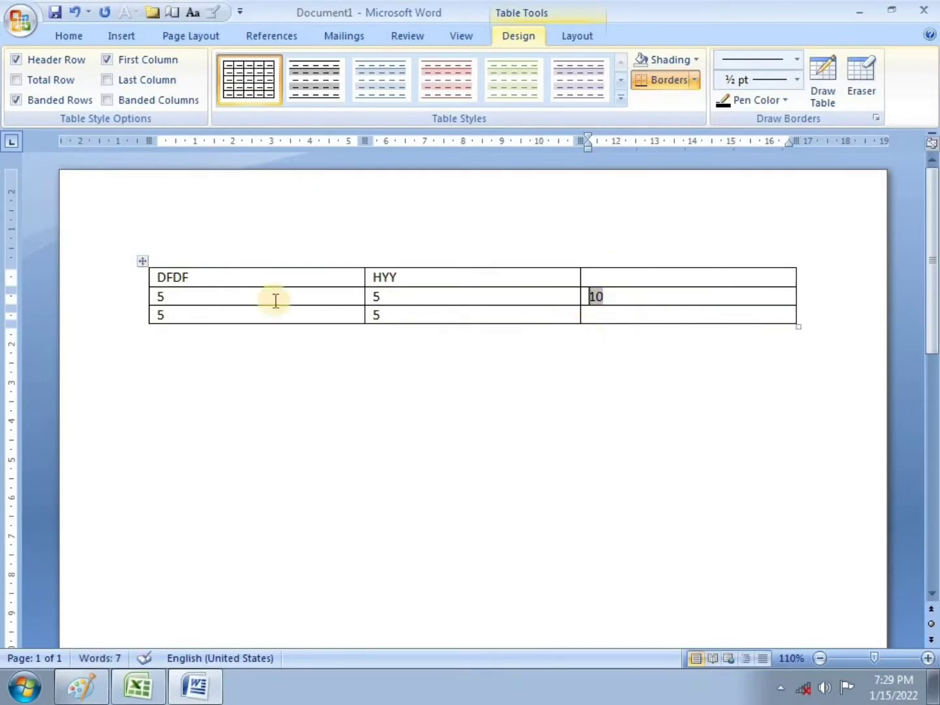
# Back in Excel, enter =6000*5% in G5 so the DA shows 300
pyautogui.click(203, 698)
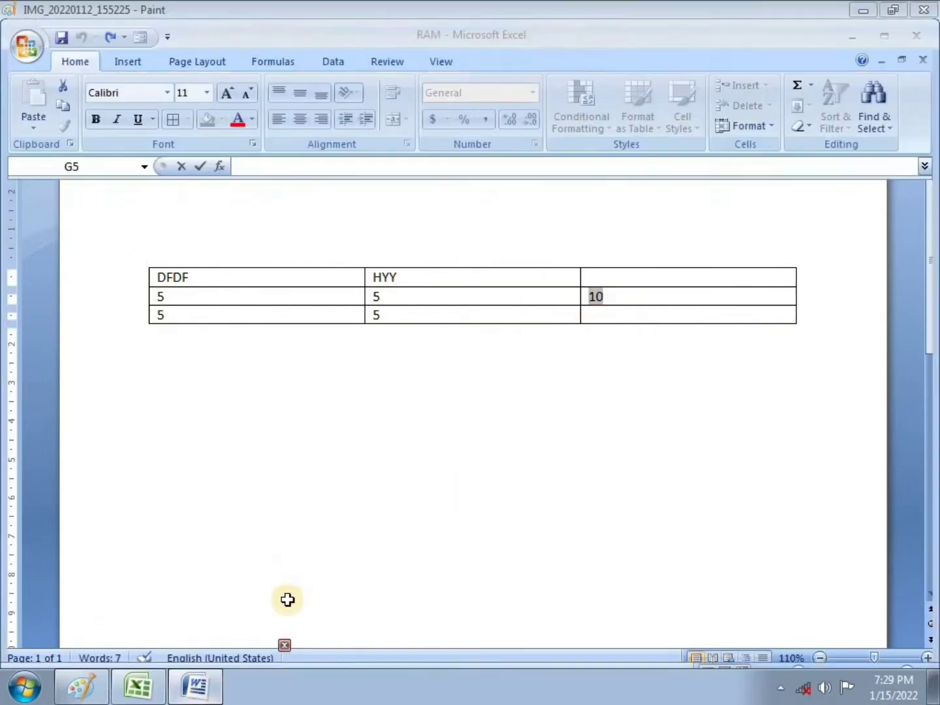
pyautogui.doubleClick(472, 300)
pyautogui.write('=60000')
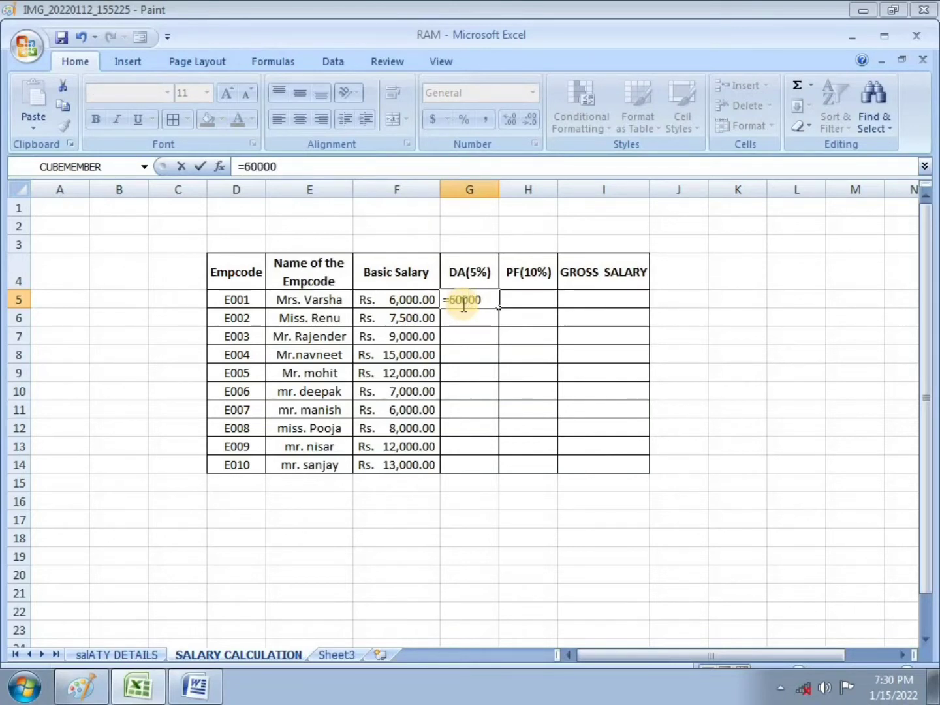
pyautogui.press('BackSpace')
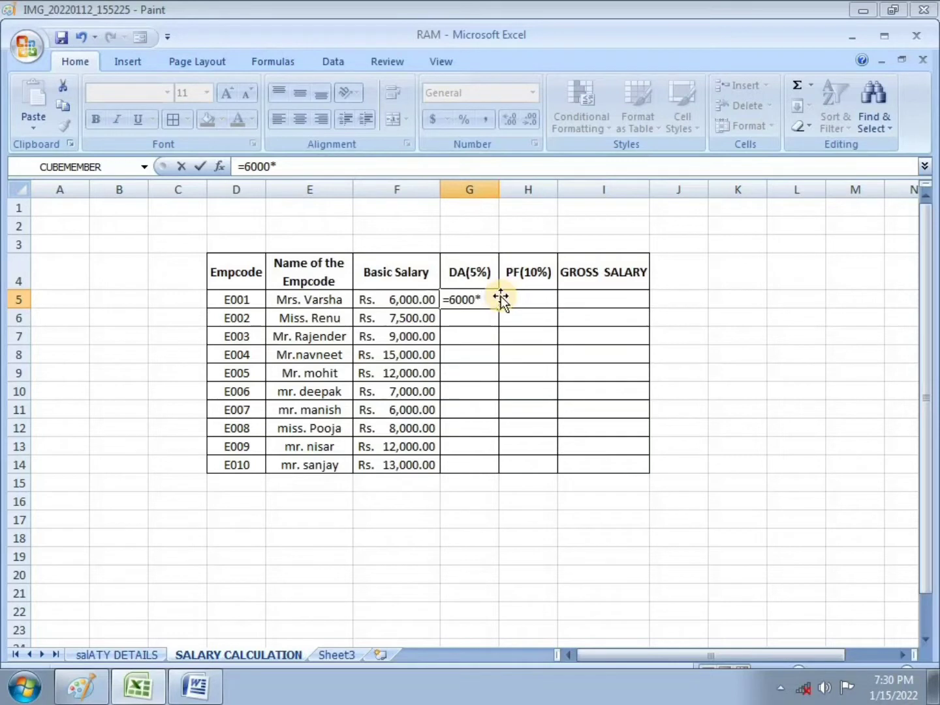
pyautogui.write('5')
pyautogui.write('%')
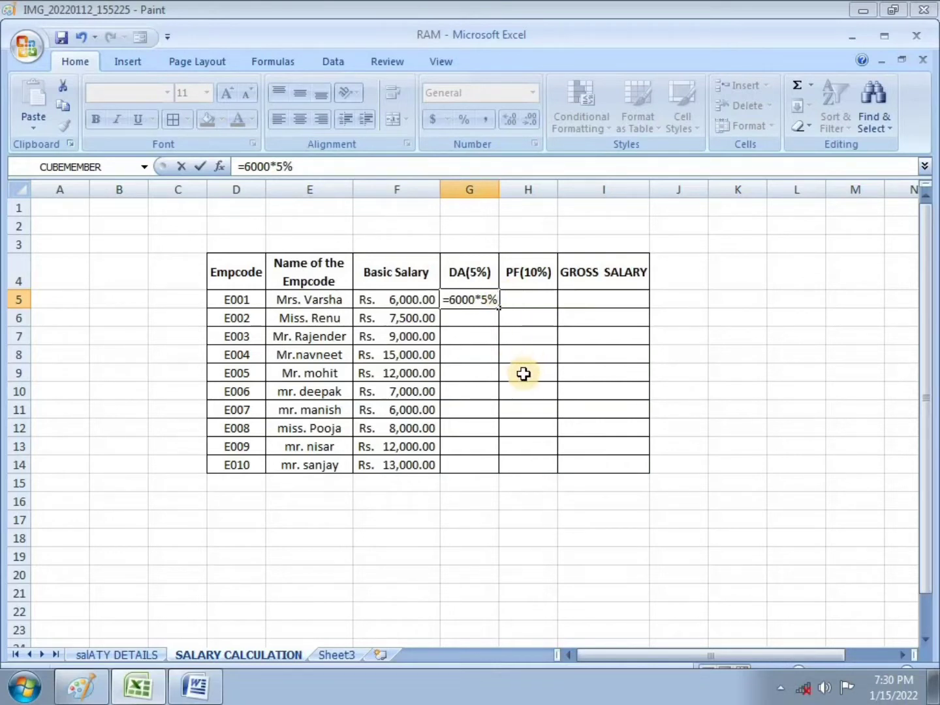
pyautogui.press('Return')
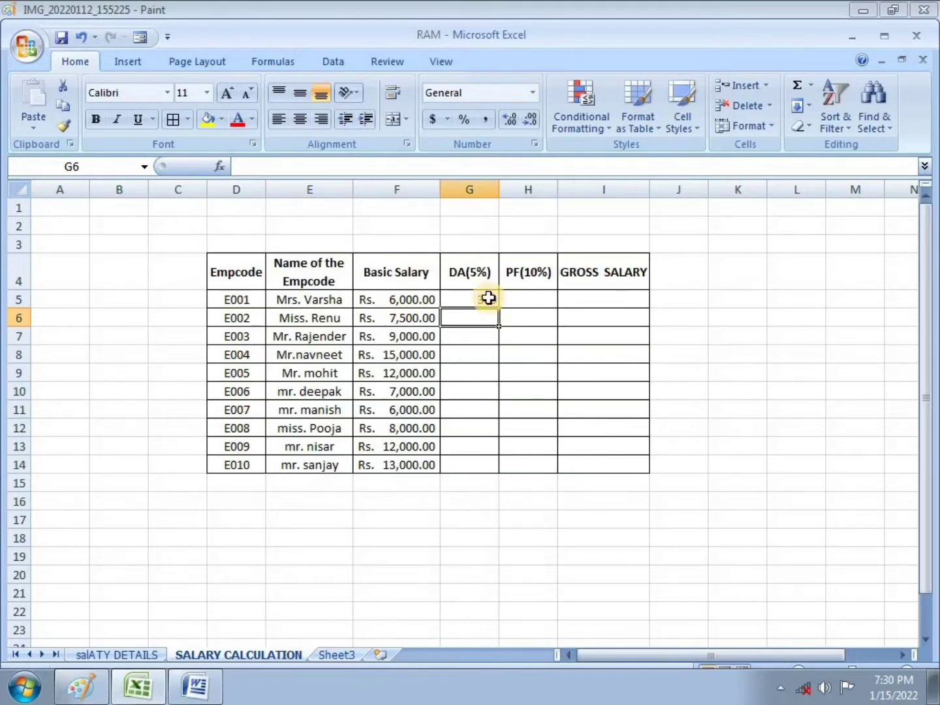
# Replace G5's formula with =F5*5% so it shows Rs. 300.00
pyautogui.click(488, 298)
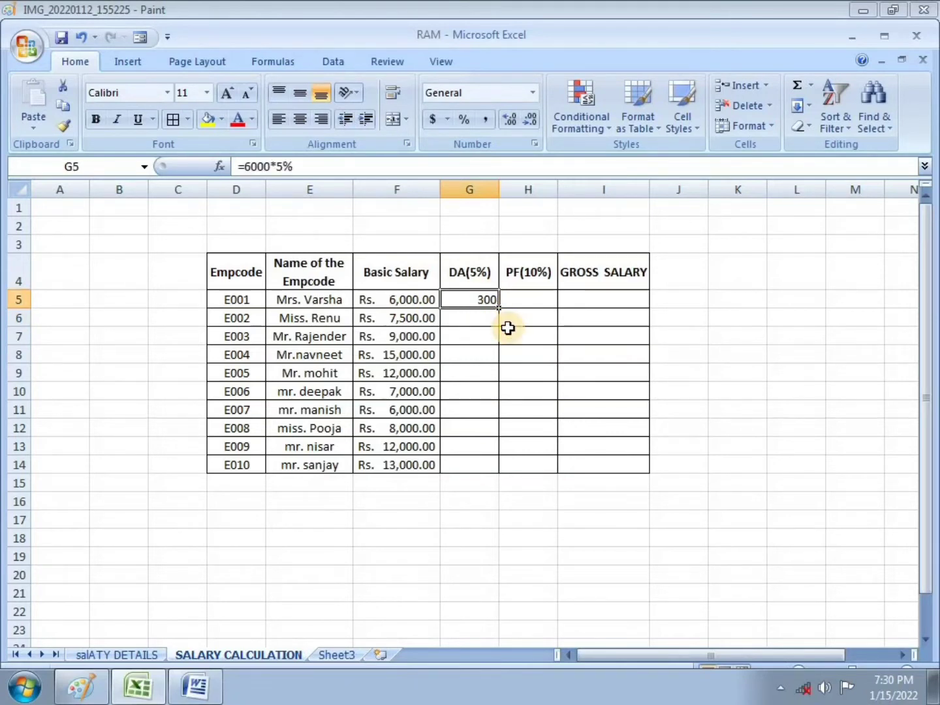
pyautogui.press('BackSpace')
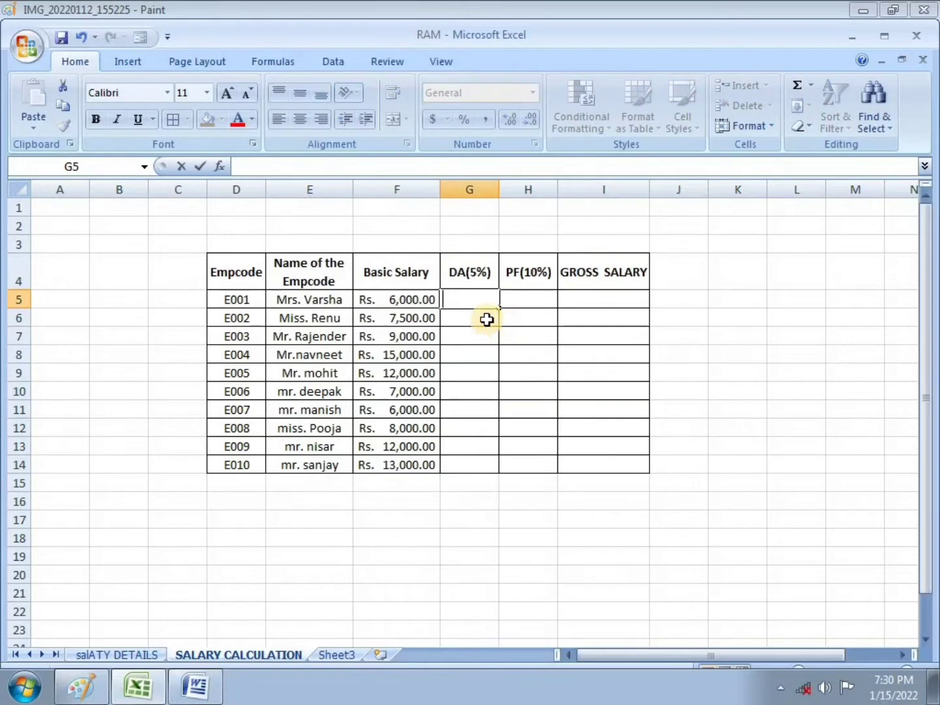
pyautogui.write('=')
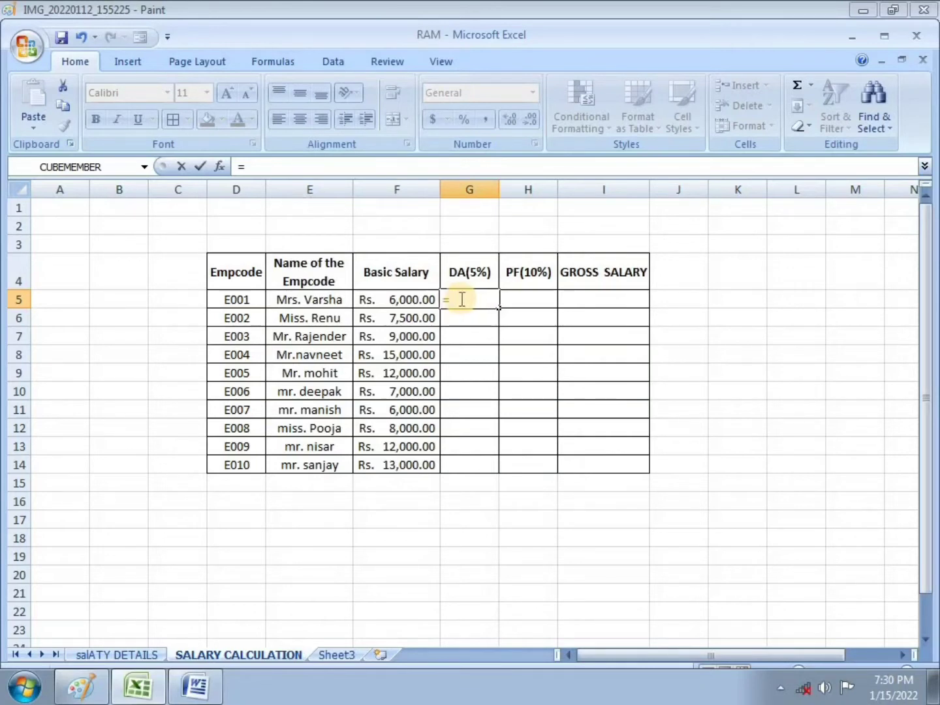
pyautogui.click(737, 391)
pyautogui.click(527, 483)
pyautogui.click(309, 537)
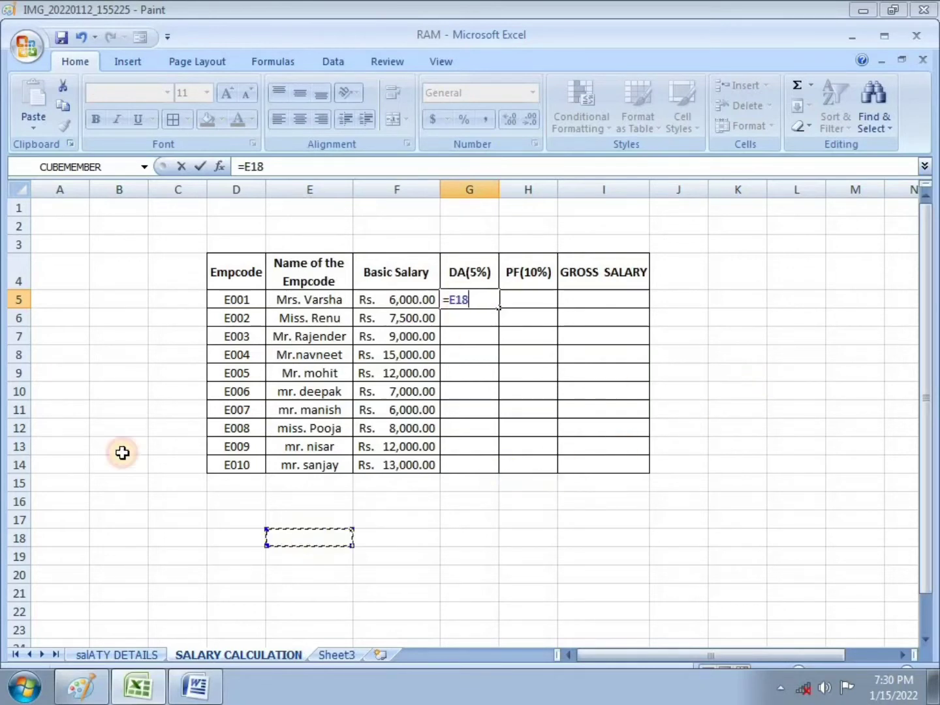
pyautogui.click(119, 445)
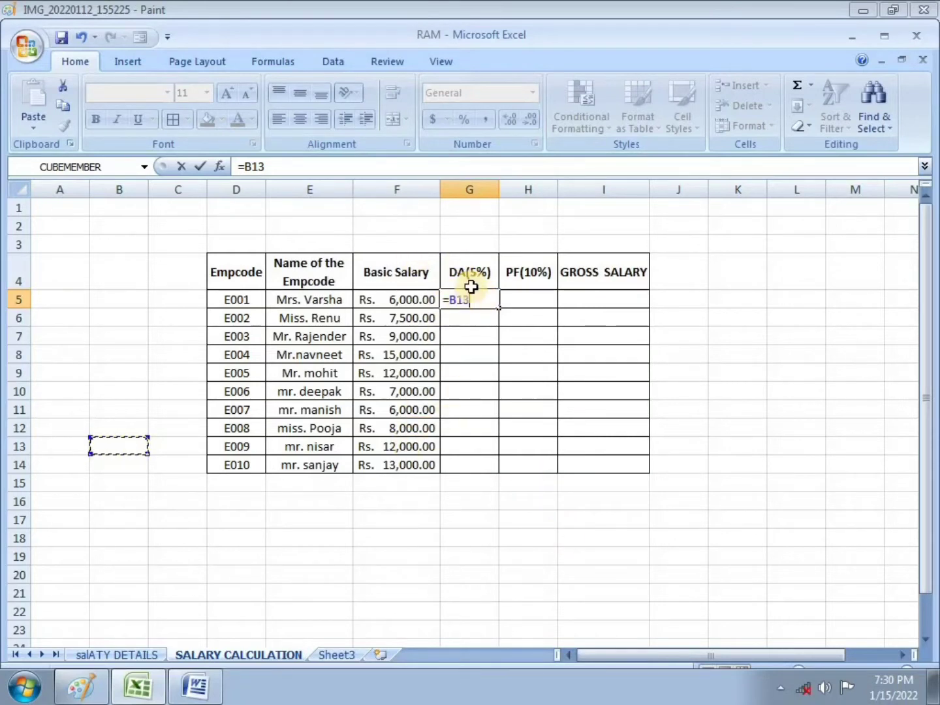
pyautogui.press('BackSpace')
pyautogui.press('BackSpace')
pyautogui.press('BackSpace')
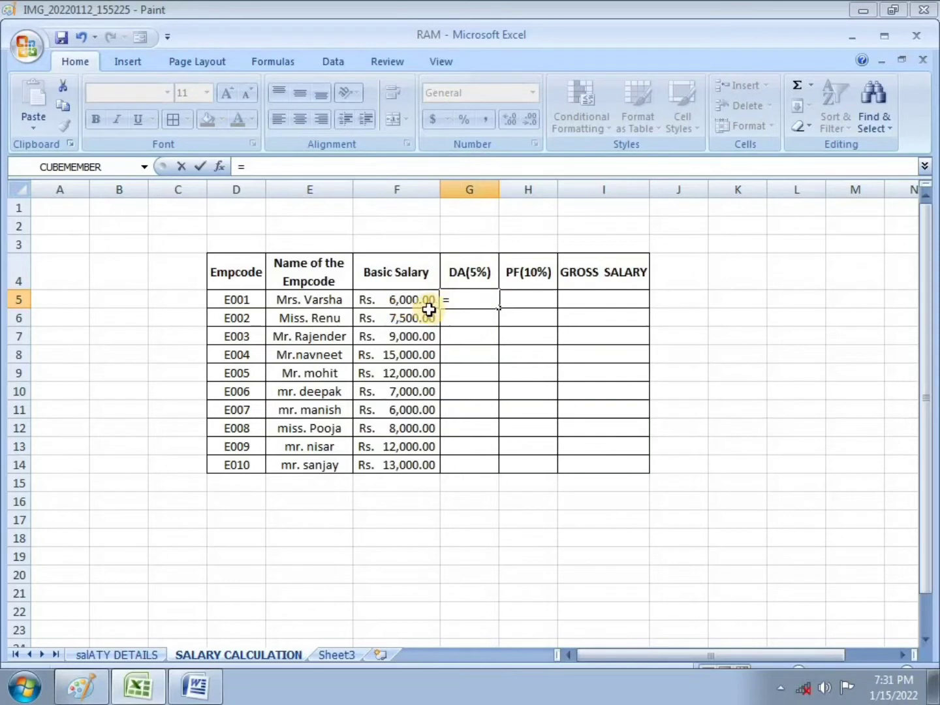
pyautogui.click(390, 301)
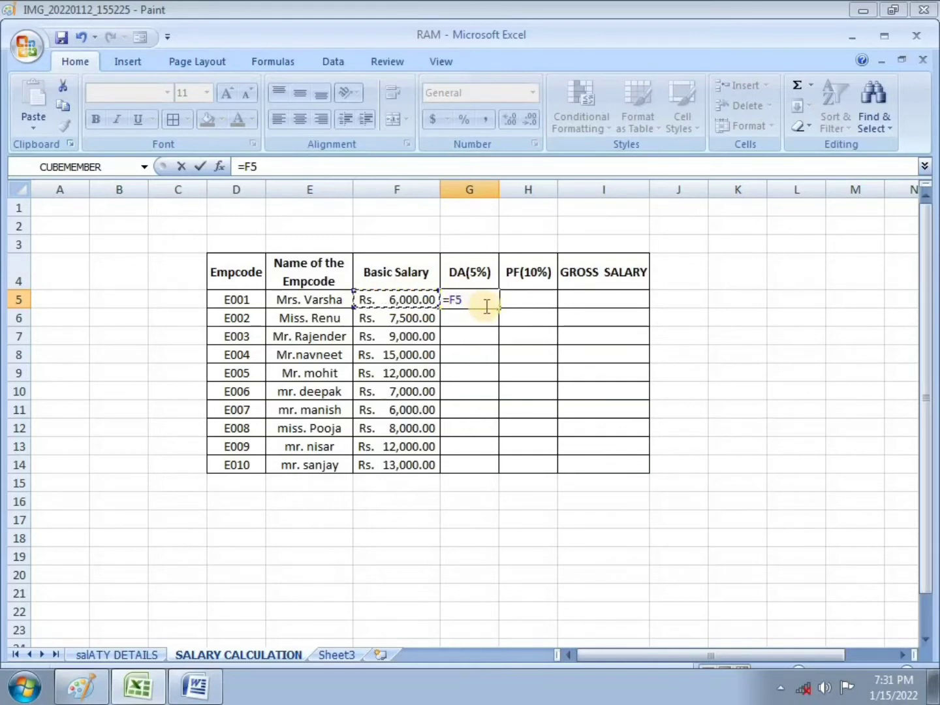
pyautogui.write('*')
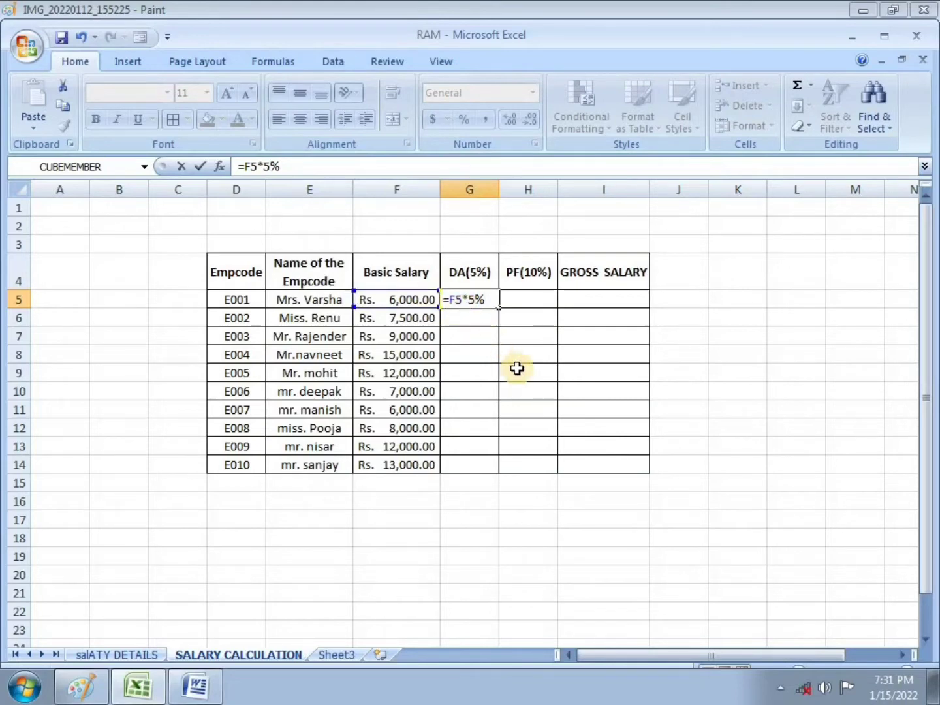
pyautogui.press('Return')
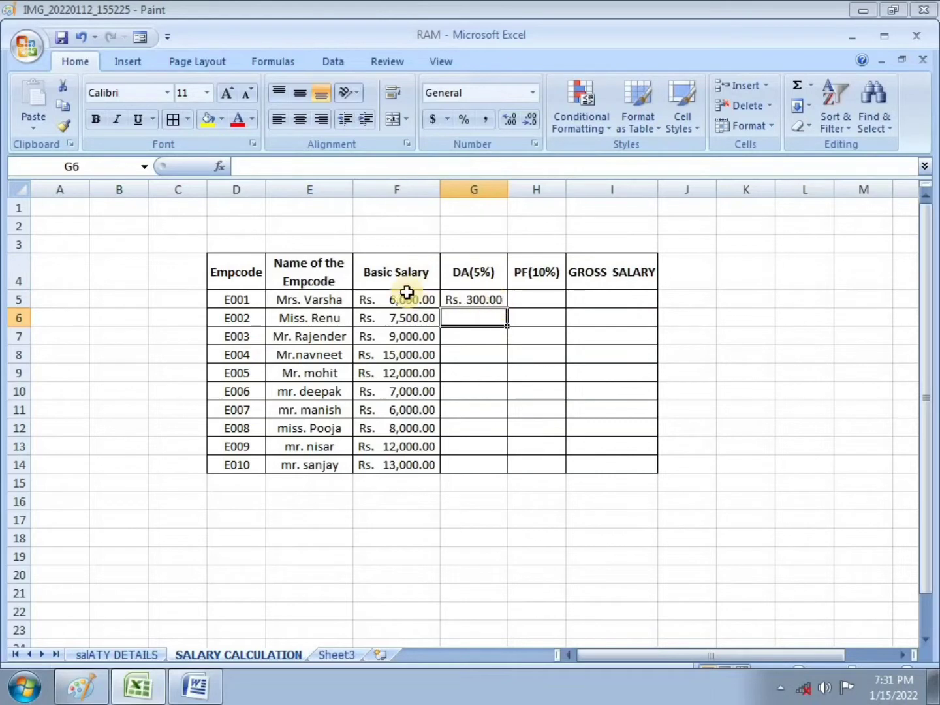
# Fill the G5 DA formula =F5*5% down through G14
pyautogui.click(491, 299)
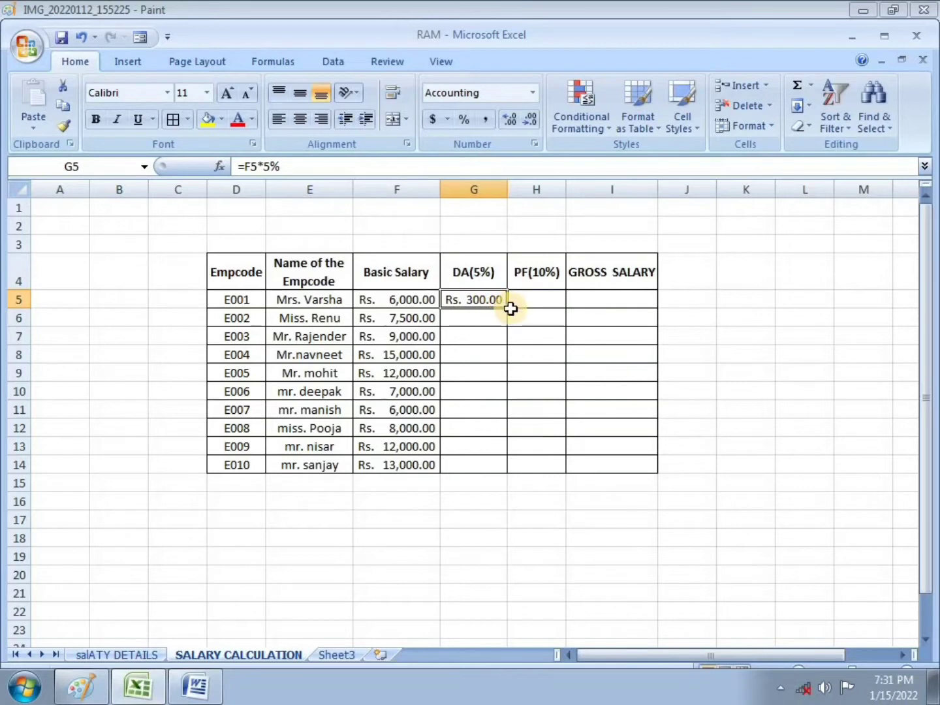
pyautogui.moveTo(506, 307); pyautogui.dragTo(503, 466)
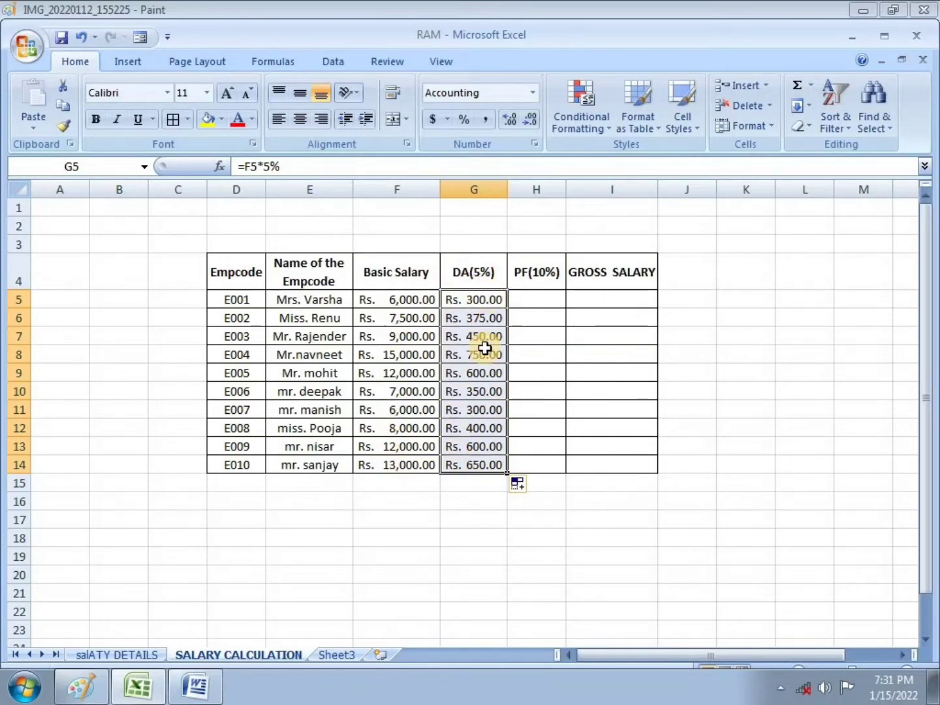
# Enter the PF formula =(F5+G5)*10% in H5
pyautogui.click(539, 300)
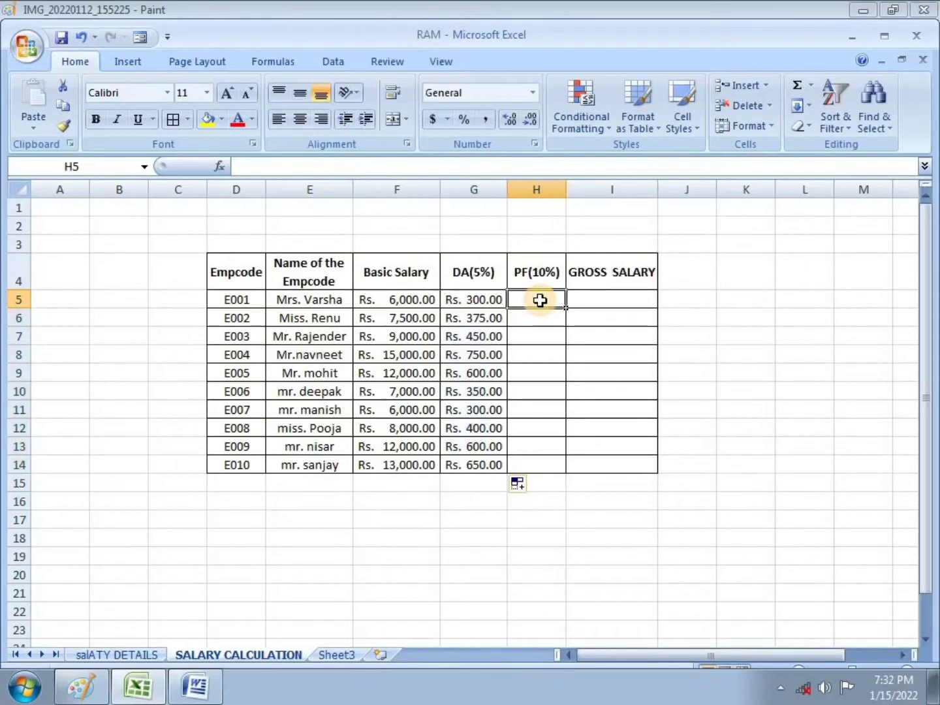
pyautogui.write('=')
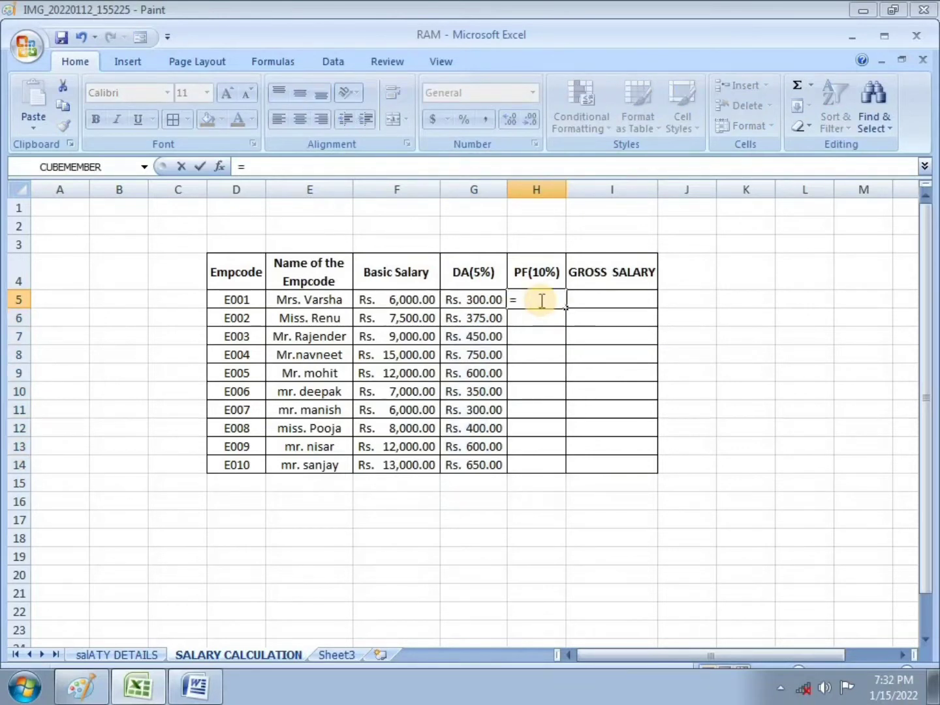
pyautogui.write('(')
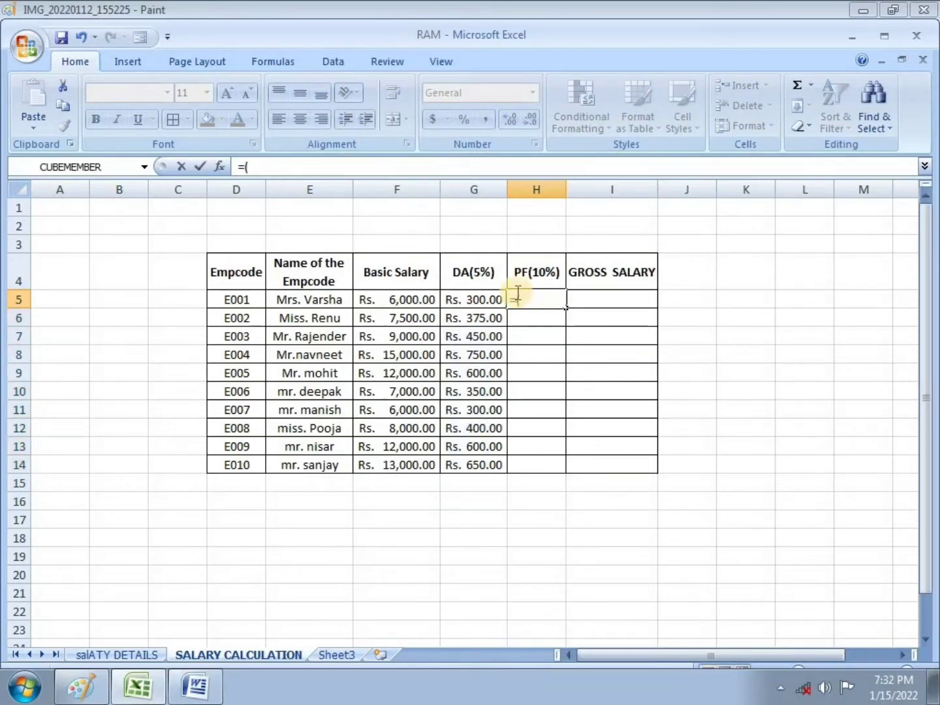
pyautogui.click(408, 302)
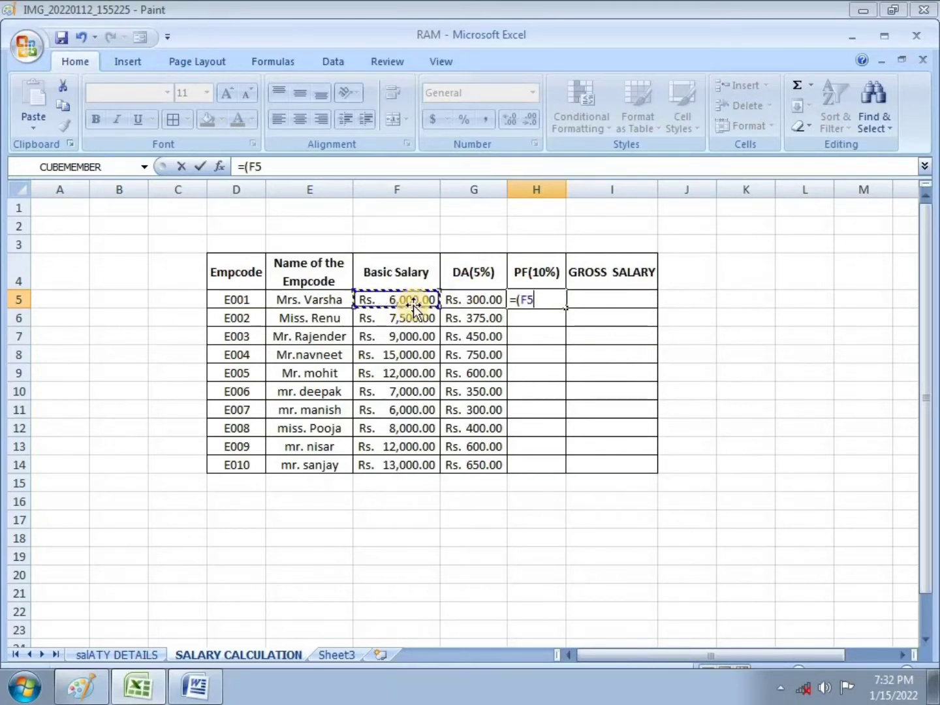
pyautogui.write('+')
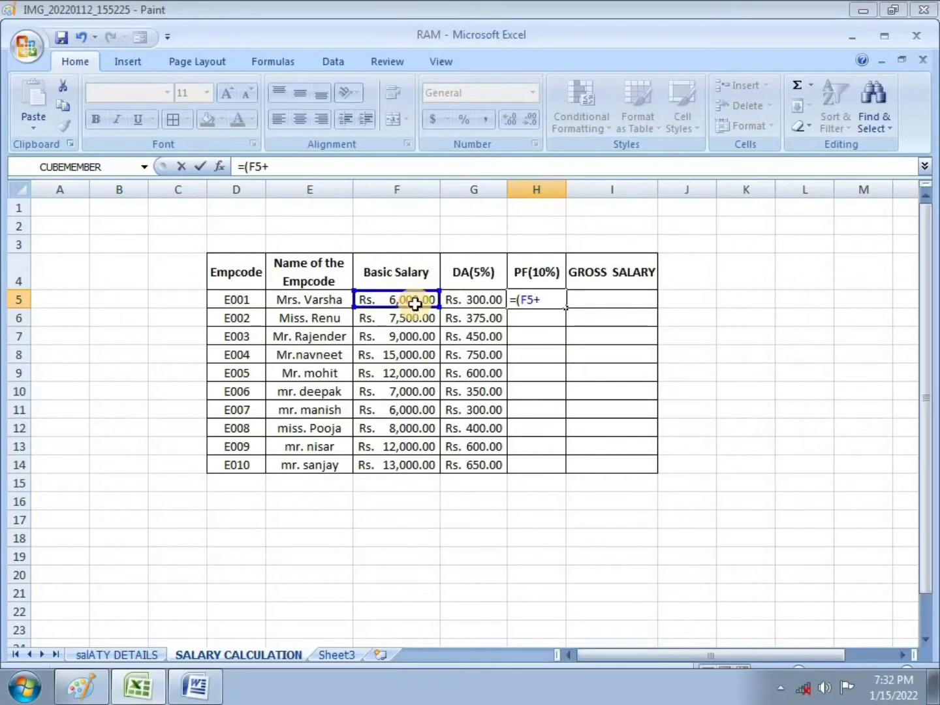
pyautogui.click(479, 301)
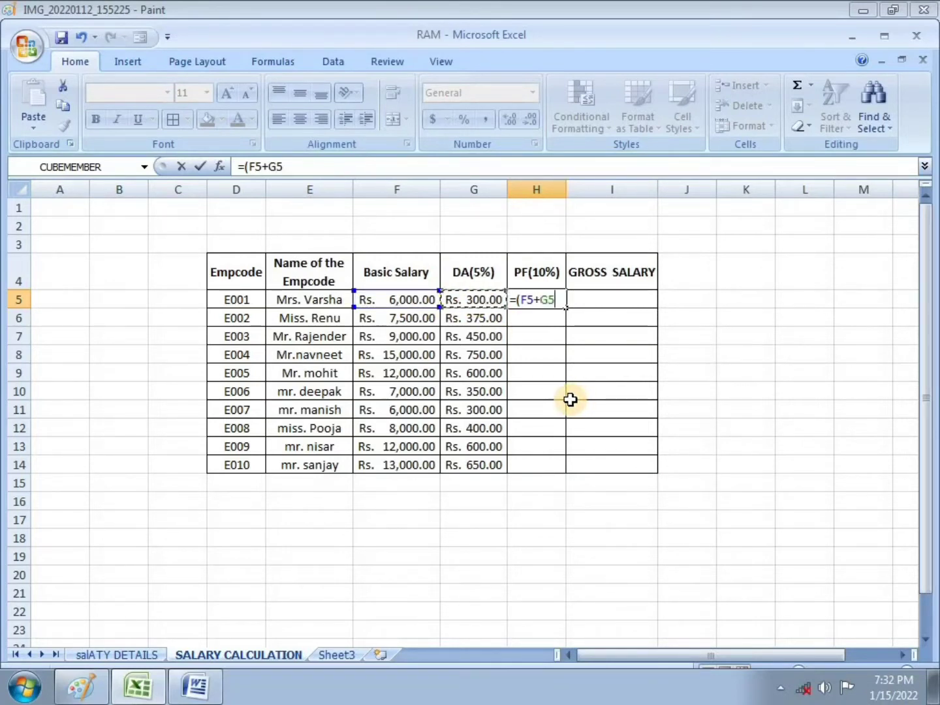
pyautogui.write(')*10')
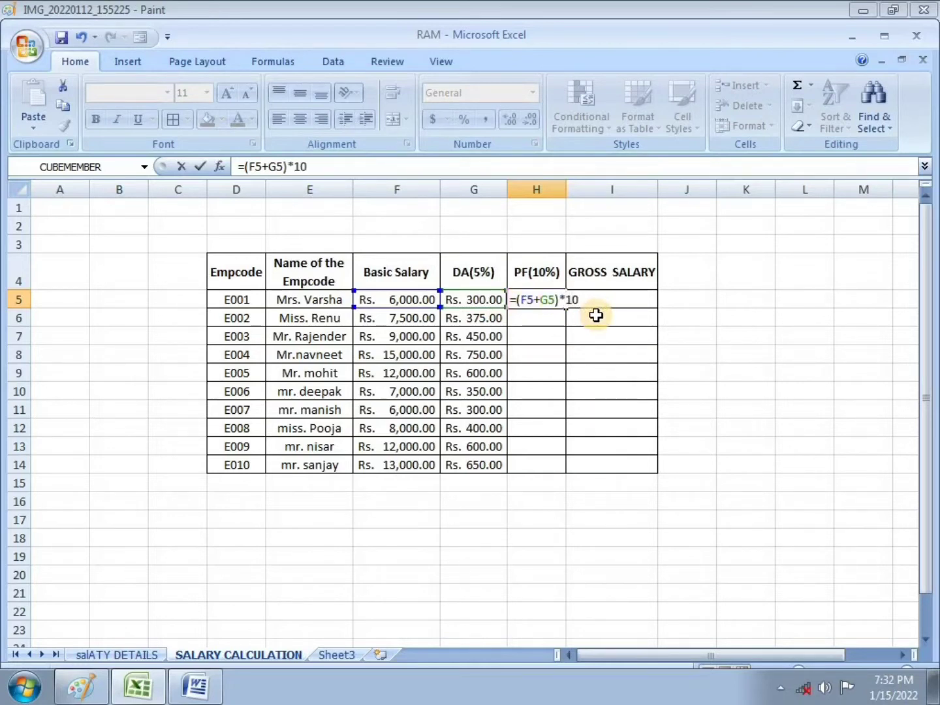
pyautogui.write('%')
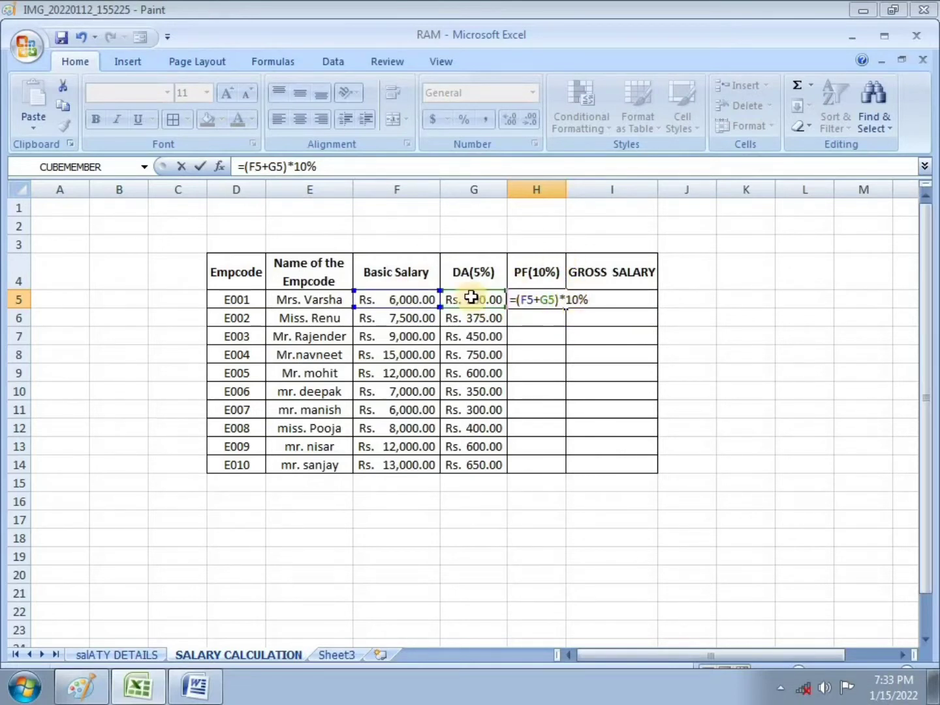
pyautogui.press('Return')
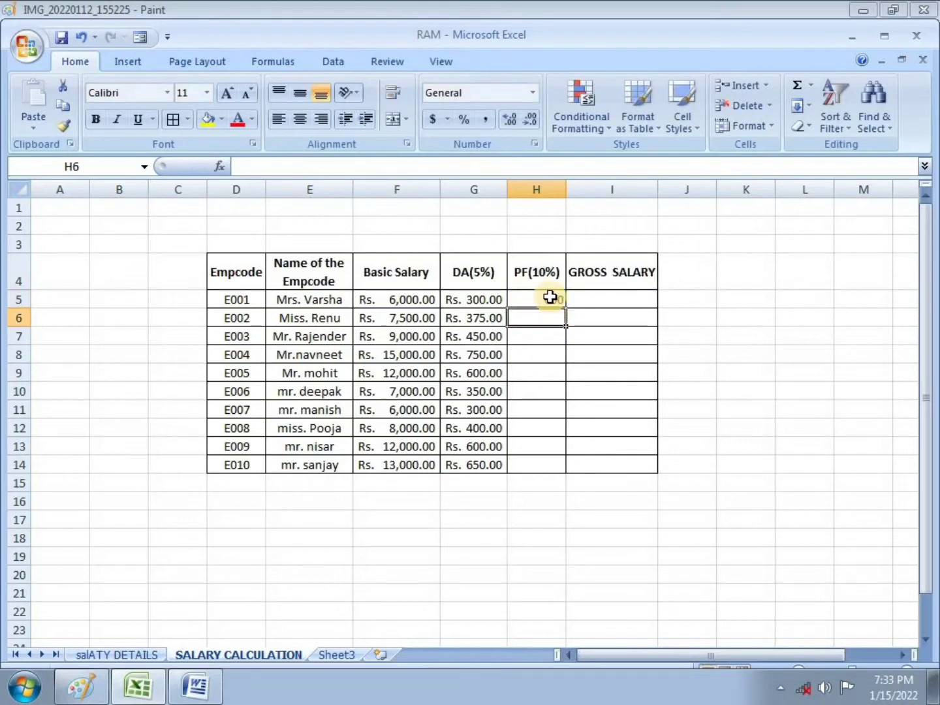
# Copy the H5 PF formula down through H14
pyautogui.click(551, 296)
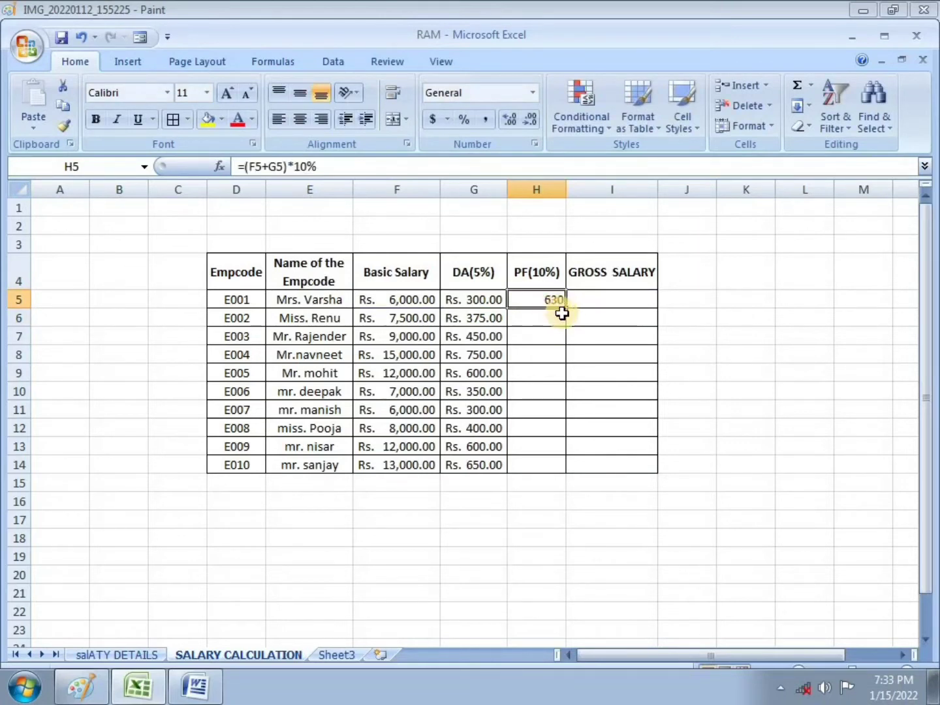
pyautogui.moveTo(567, 309); pyautogui.dragTo(572, 470)
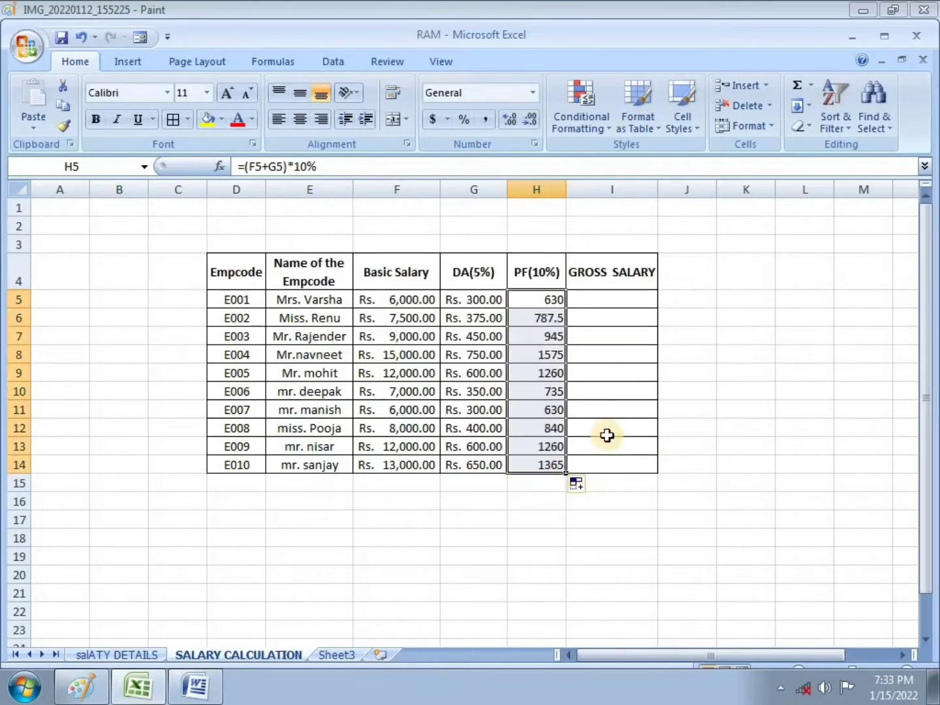
pyautogui.click(615, 302)
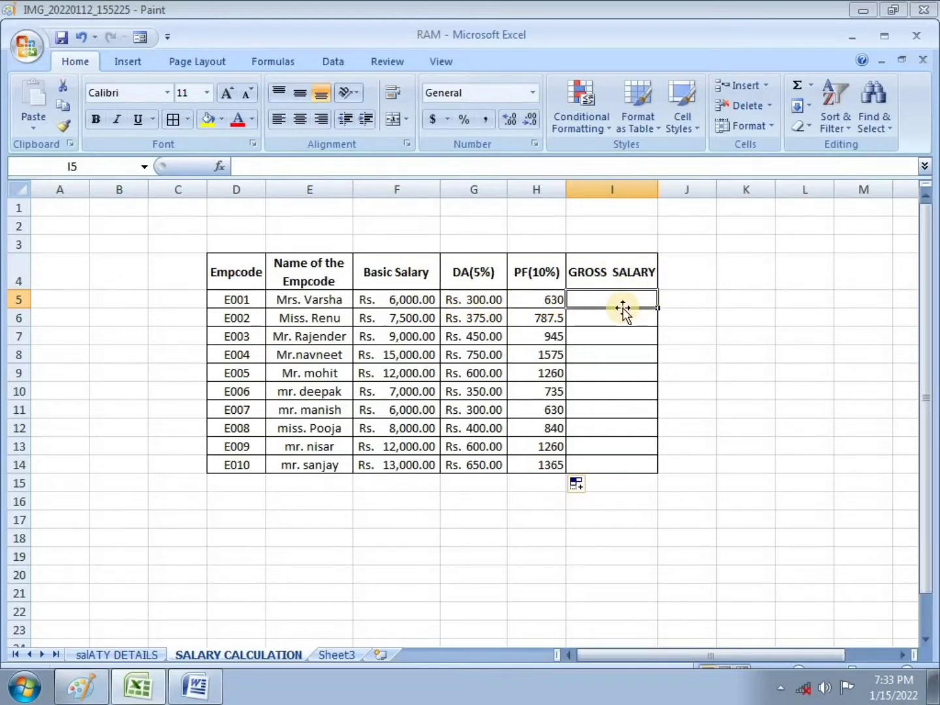
# Enter the gross salary formula =(F5+G5)-H5 in I5, giving Rs. 5,670.00
pyautogui.write('=(')
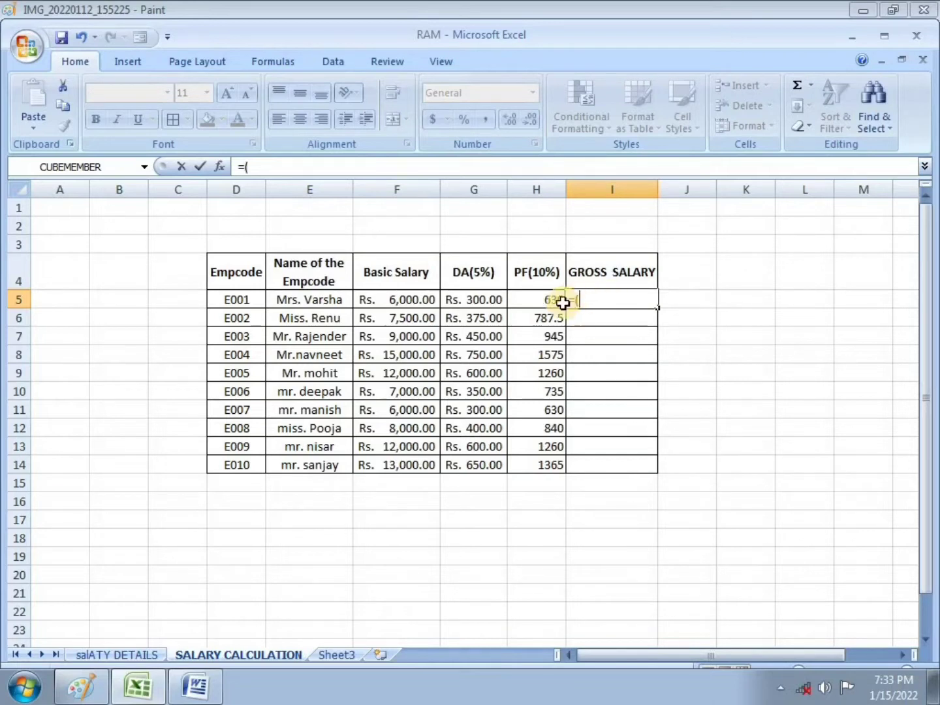
pyautogui.click(413, 299)
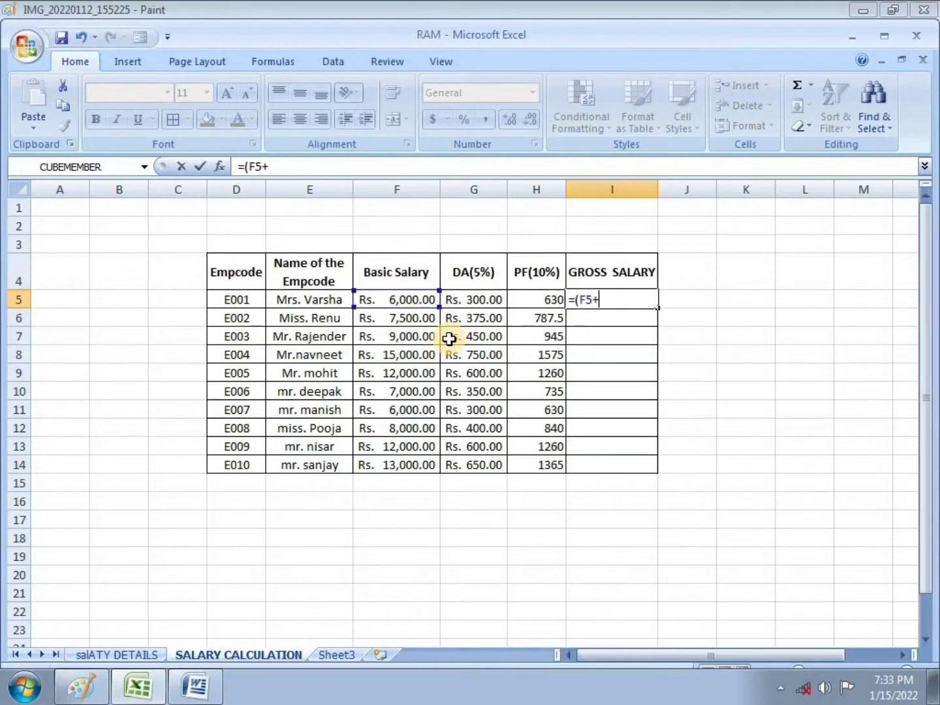
pyautogui.click(490, 302)
pyautogui.write('G5)-')
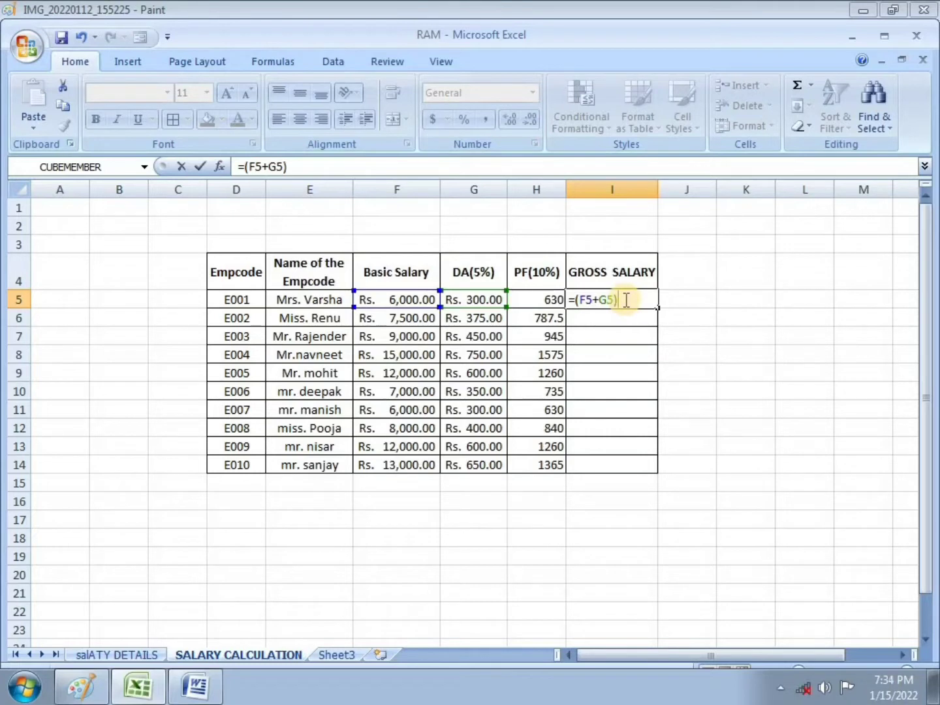
pyautogui.click(538, 299)
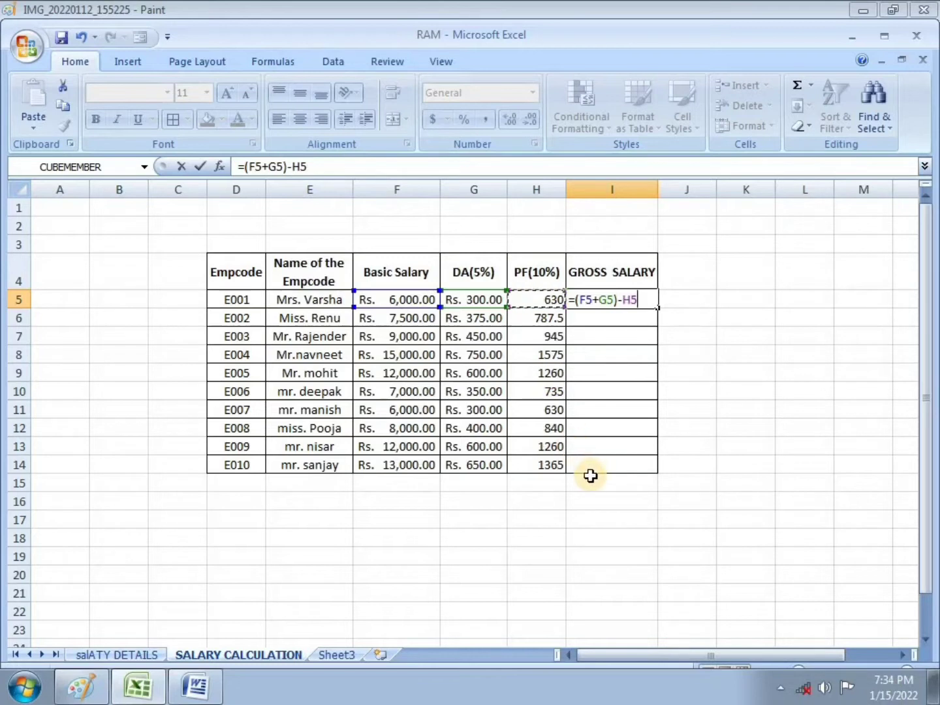
pyautogui.press('Return')
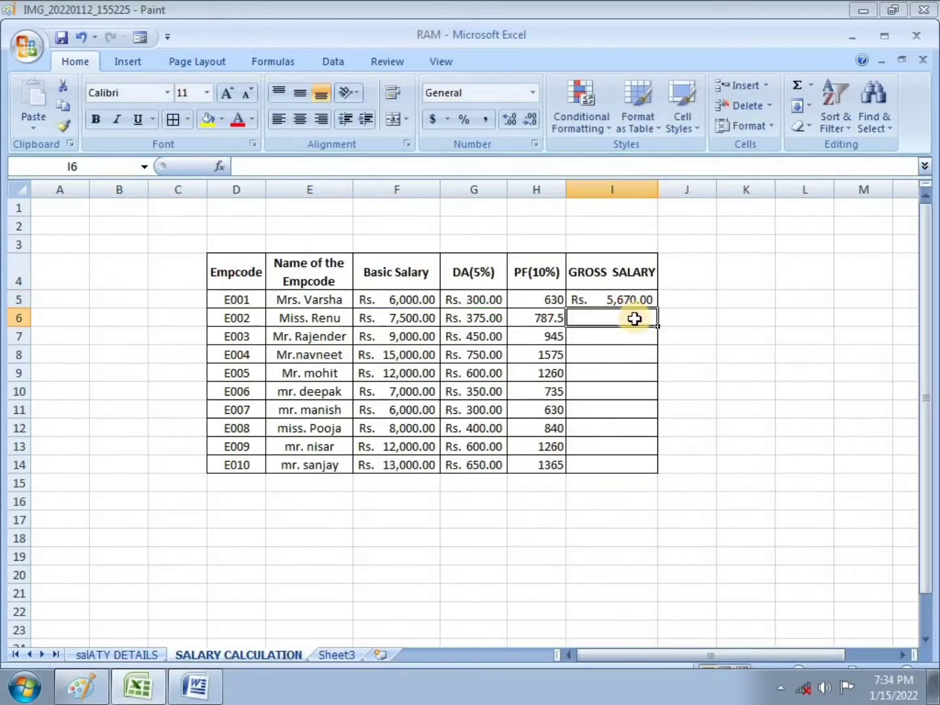
# Copy the I5 gross salary formula down through I14
pyautogui.click(643, 299)
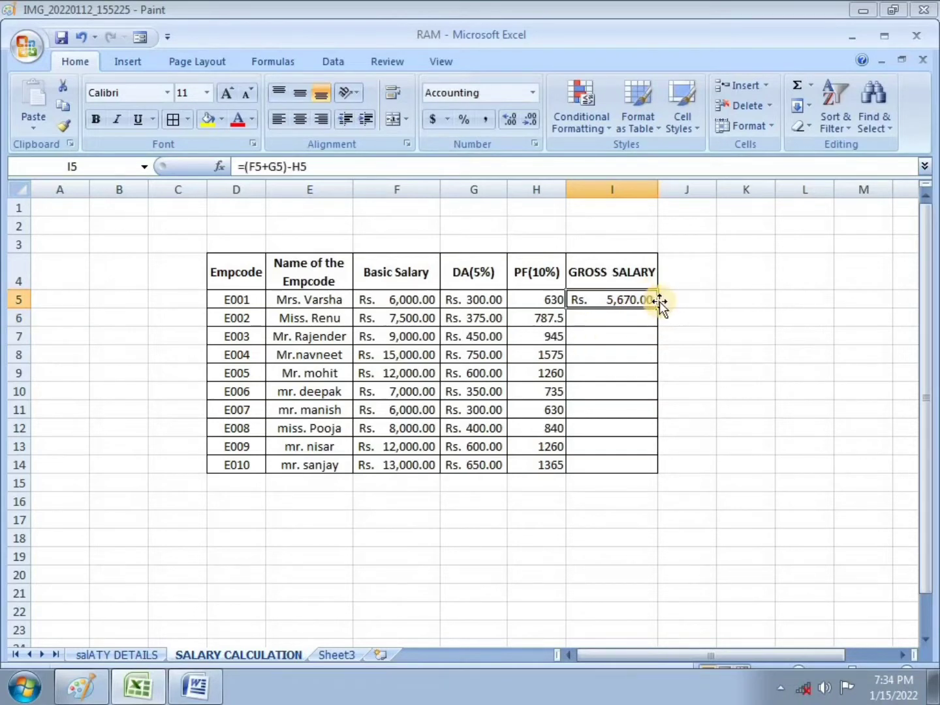
pyautogui.moveTo(657, 312); pyautogui.dragTo(657, 474)
pyautogui.click(721, 446)
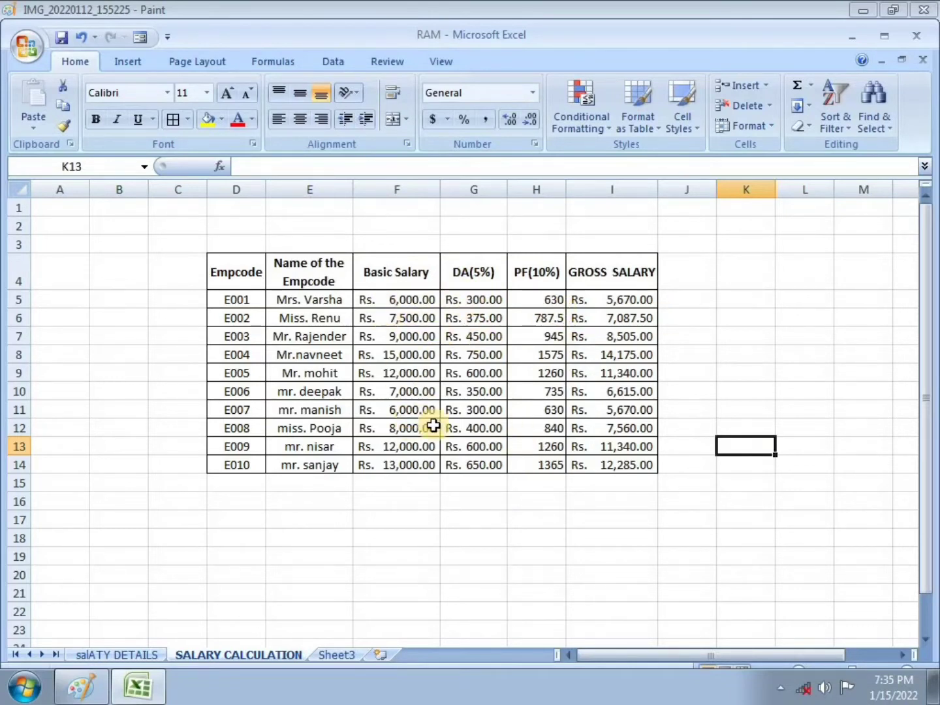
pyautogui.click(481, 303)
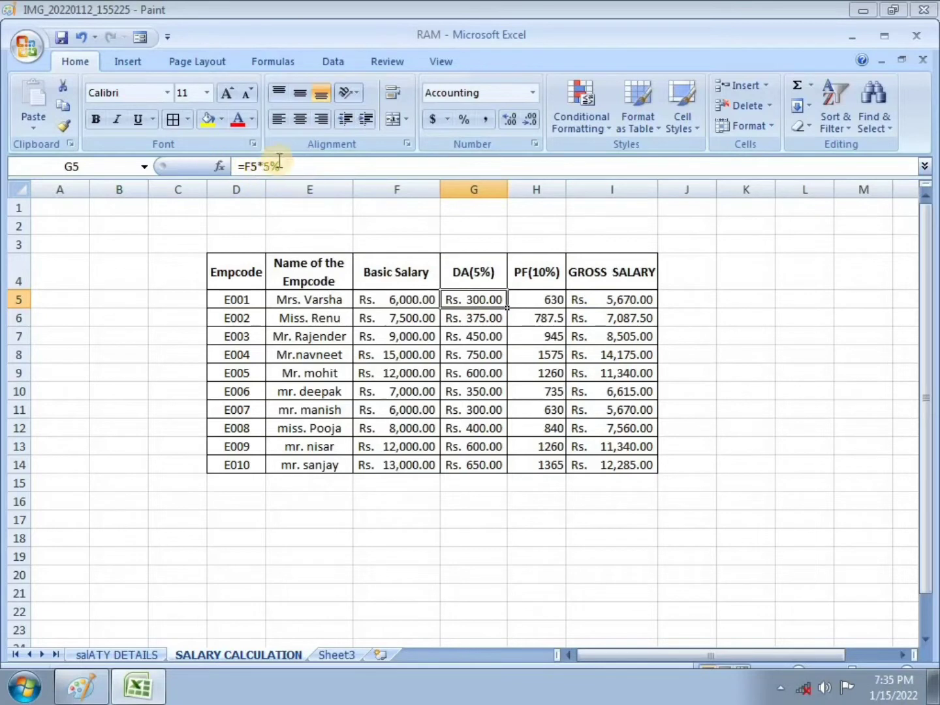
pyautogui.click(768, 332)
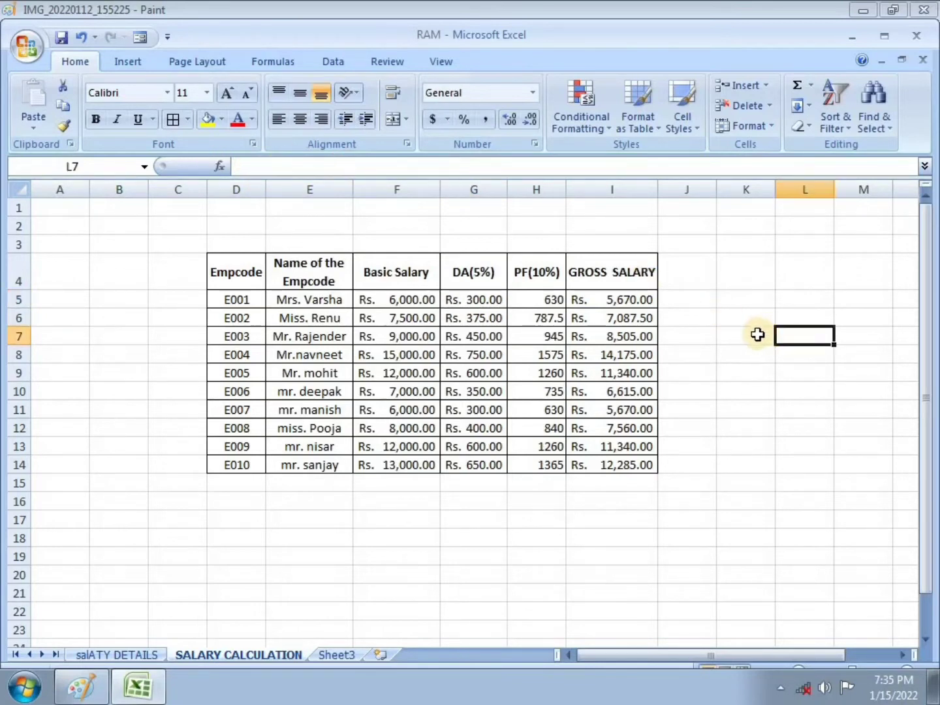
pyautogui.click(756, 334)
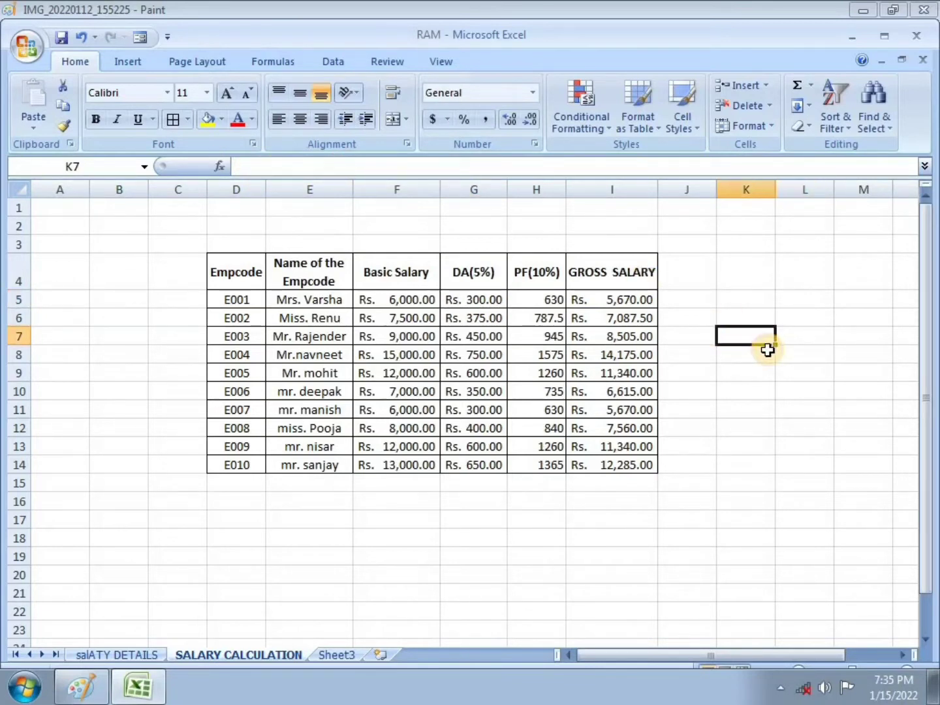
pyautogui.write('44454')
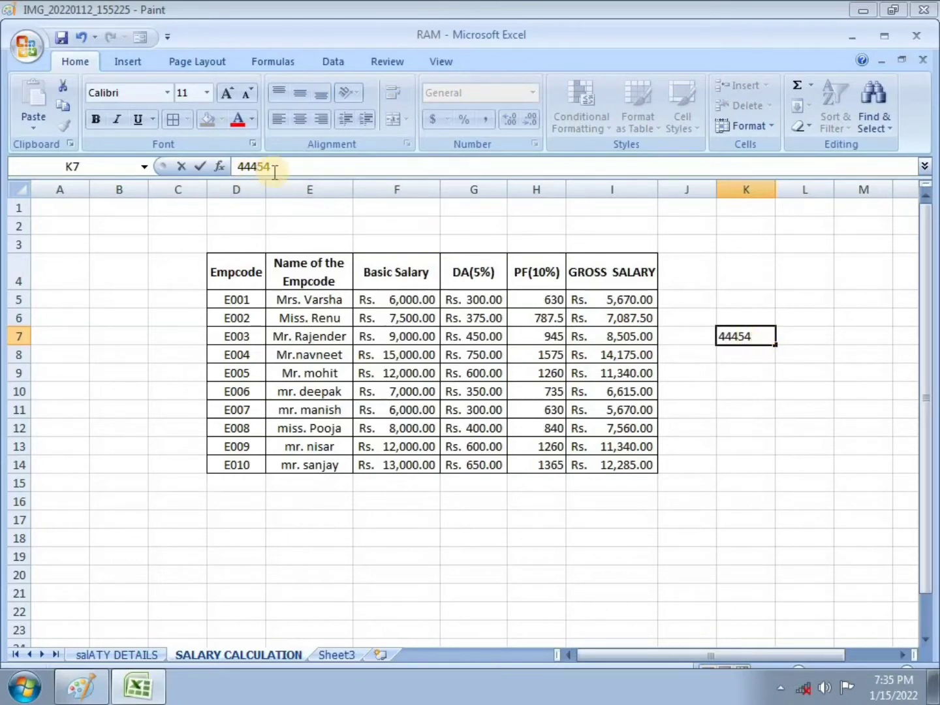
pyautogui.click(750, 443)
pyautogui.write('TUYT')
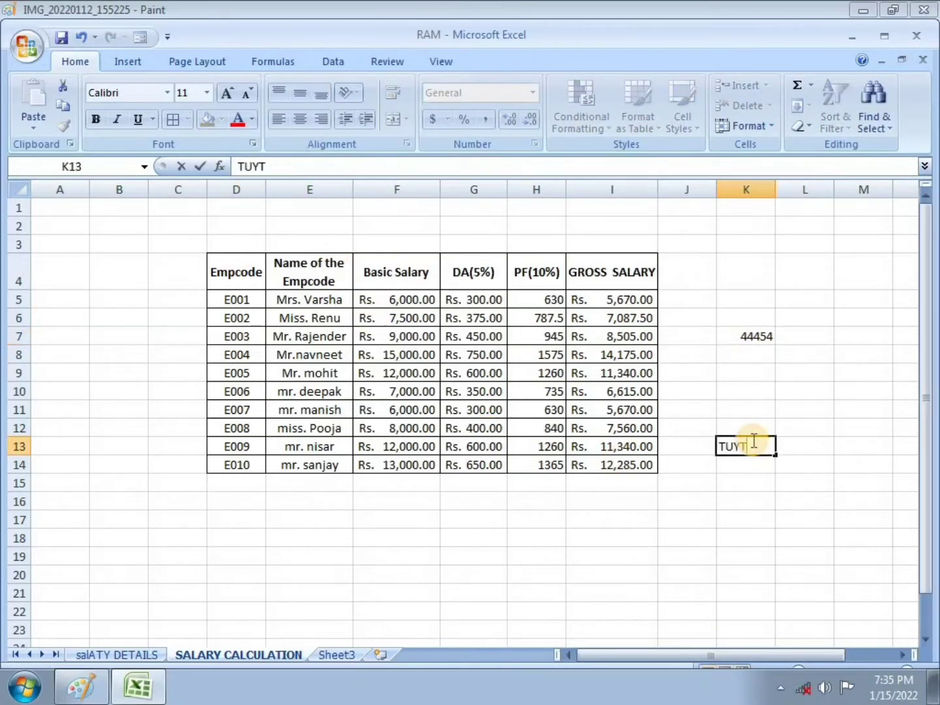
pyautogui.write('UT')
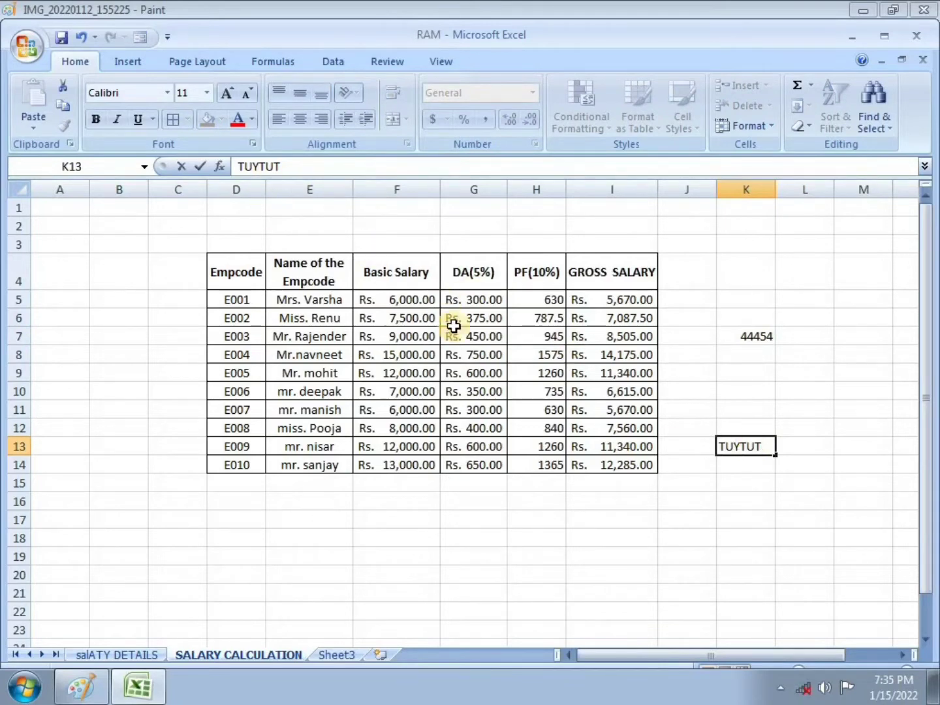
pyautogui.click(479, 300)
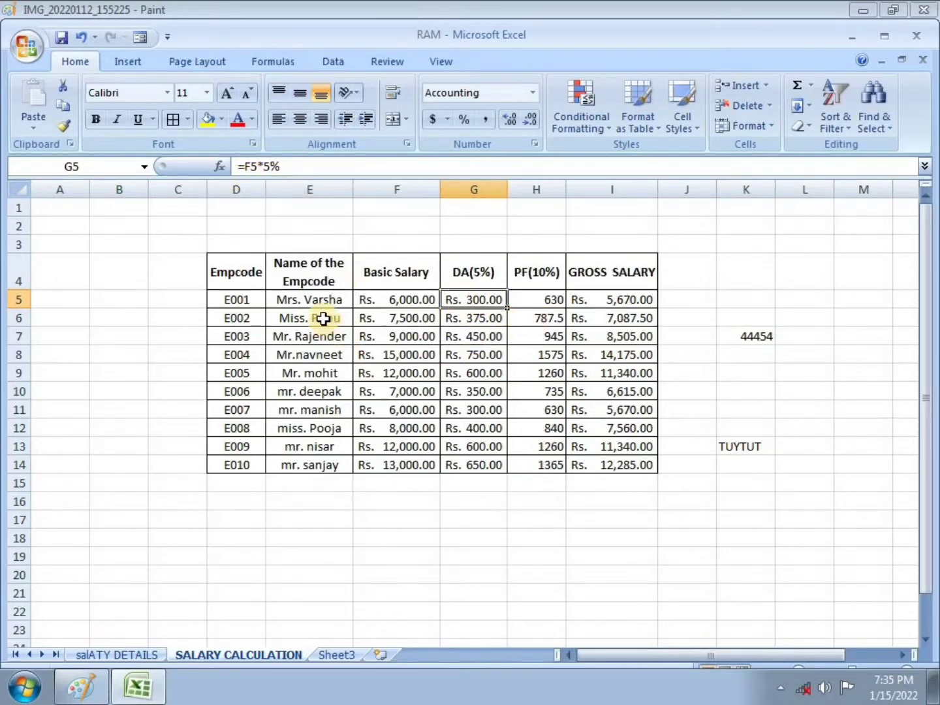
pyautogui.click(323, 319)
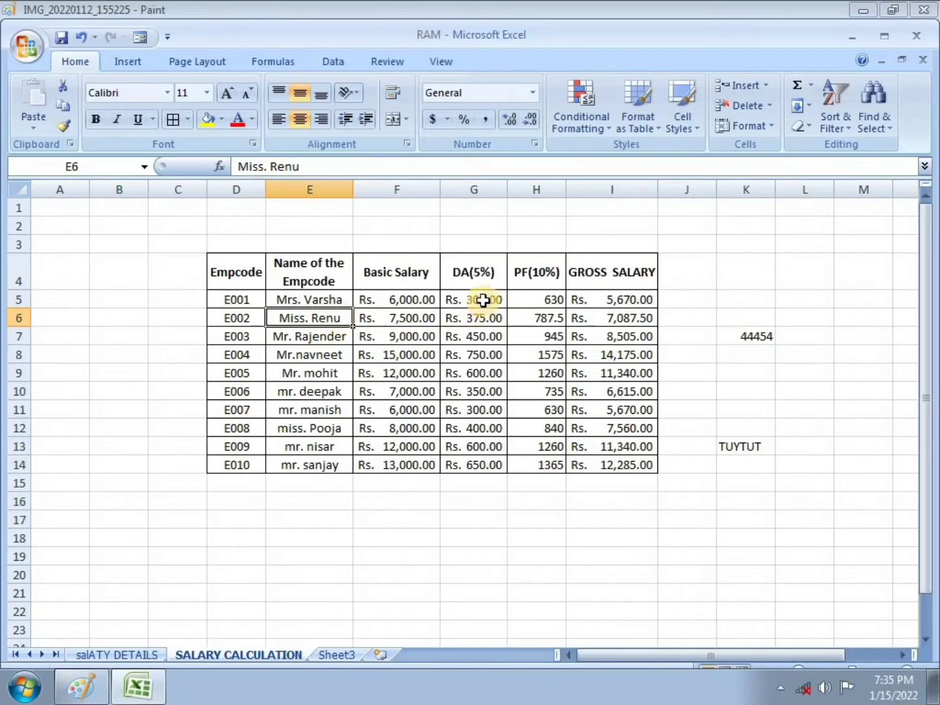
pyautogui.click(323, 354)
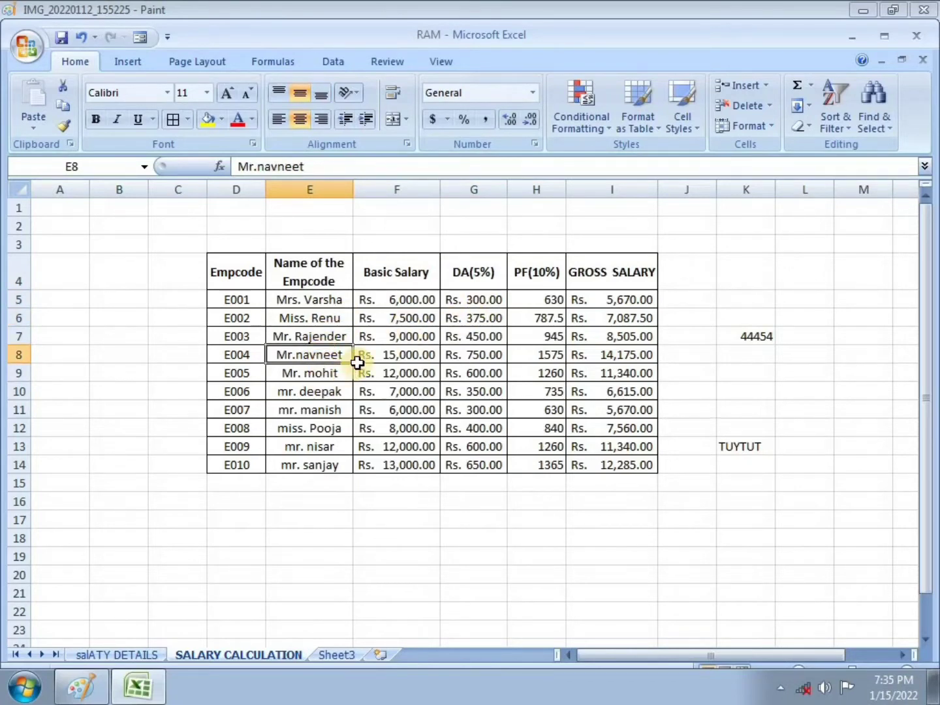
pyautogui.click(358, 362)
pyautogui.click(401, 373)
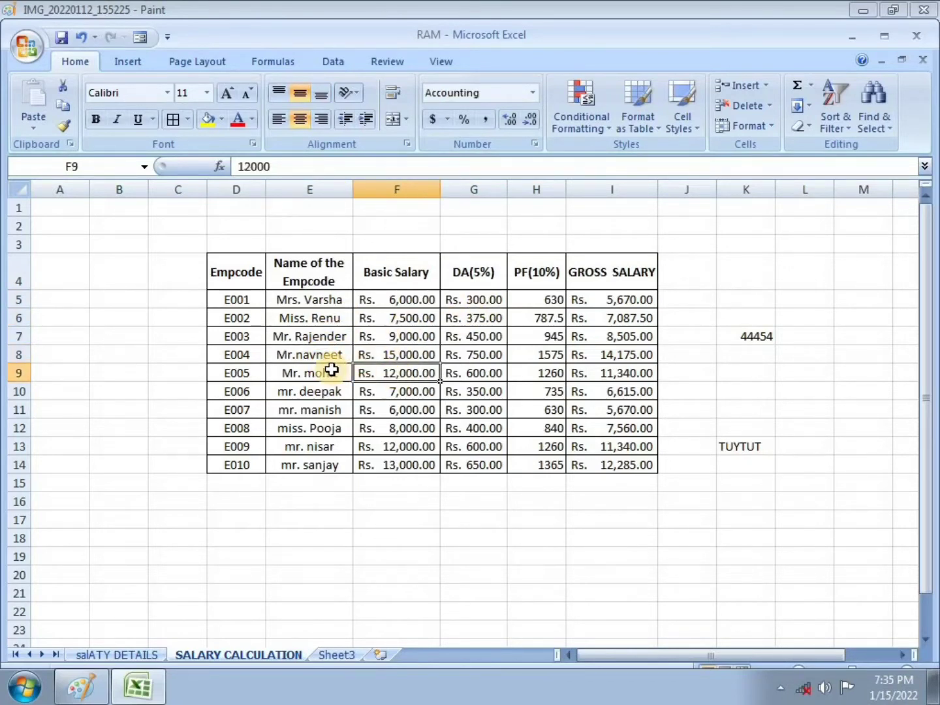
pyautogui.click(474, 300)
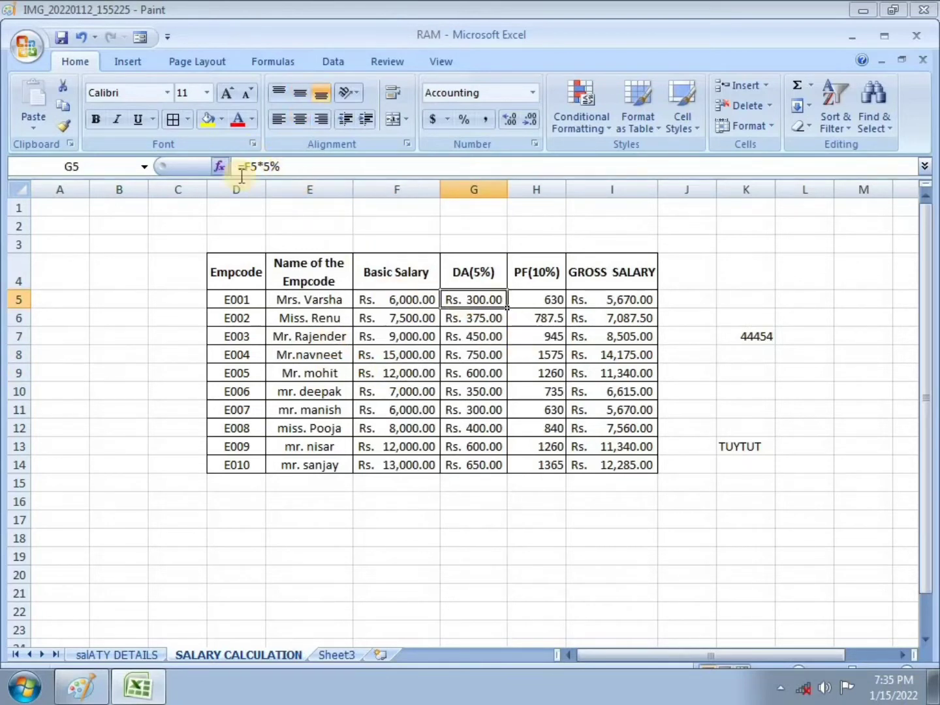
pyautogui.moveTo(750, 320); pyautogui.dragTo(746, 476)
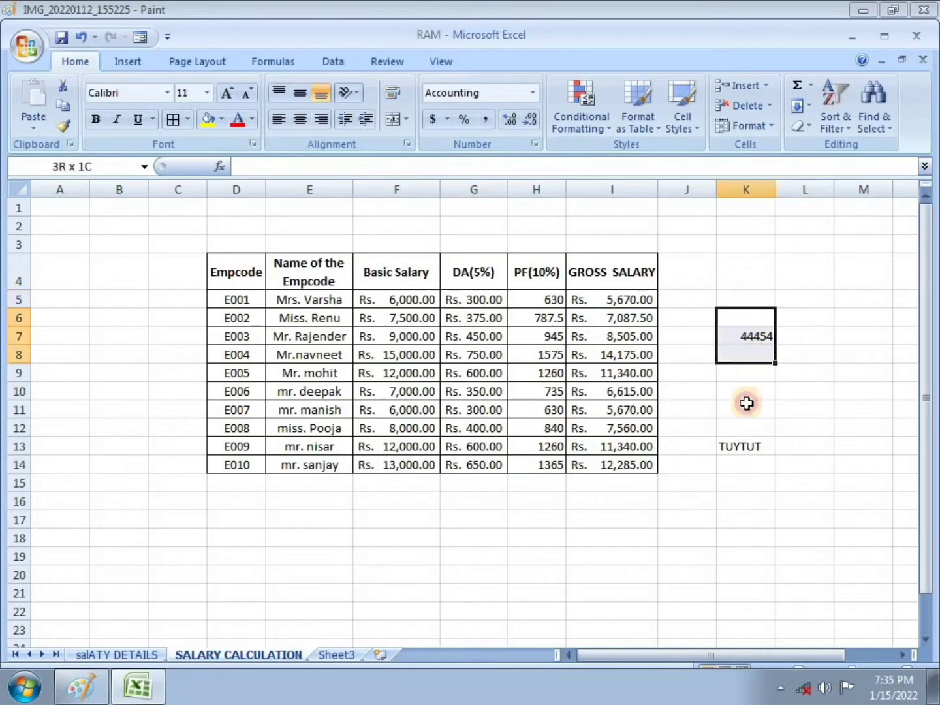
pyautogui.click(684, 321)
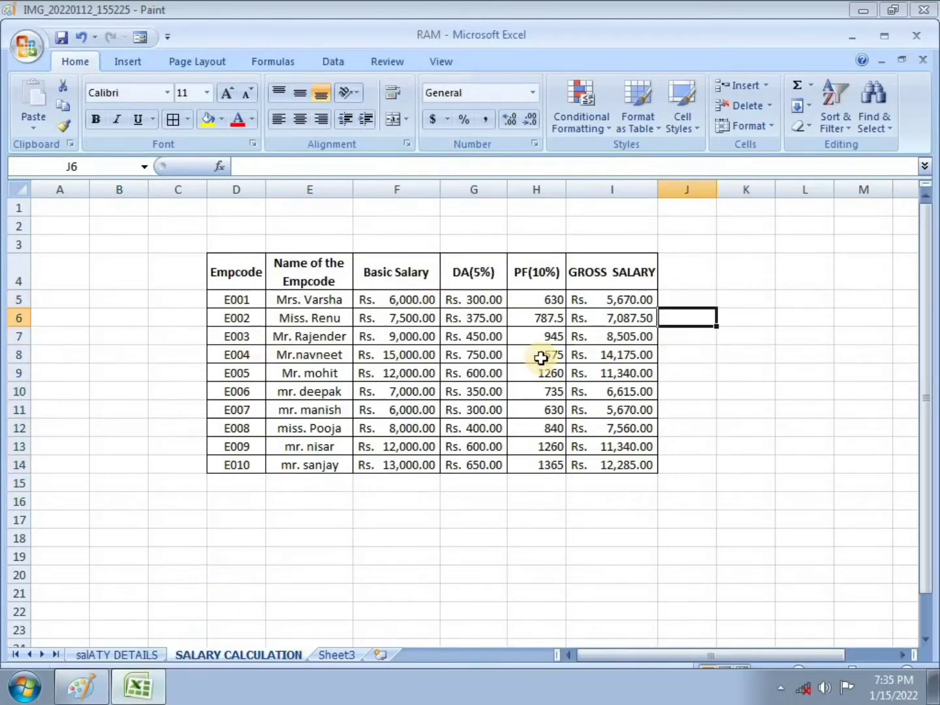
# In Paint, strike Q4 and its parts a, b and c in red, then return to Excel
pyautogui.click(105, 680)
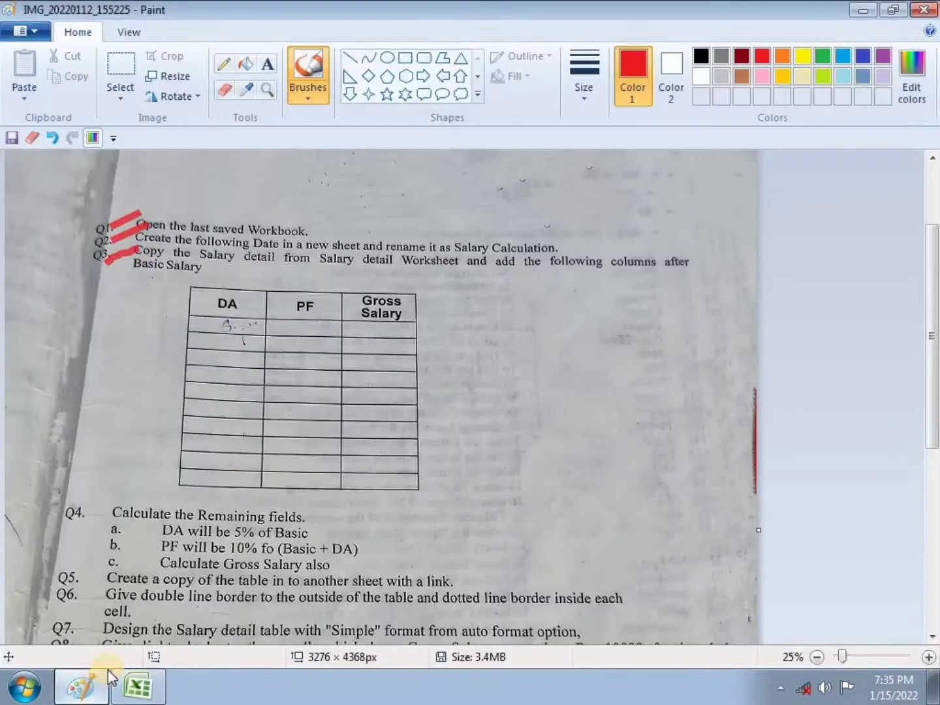
pyautogui.moveTo(77, 523); pyautogui.dragTo(134, 492)
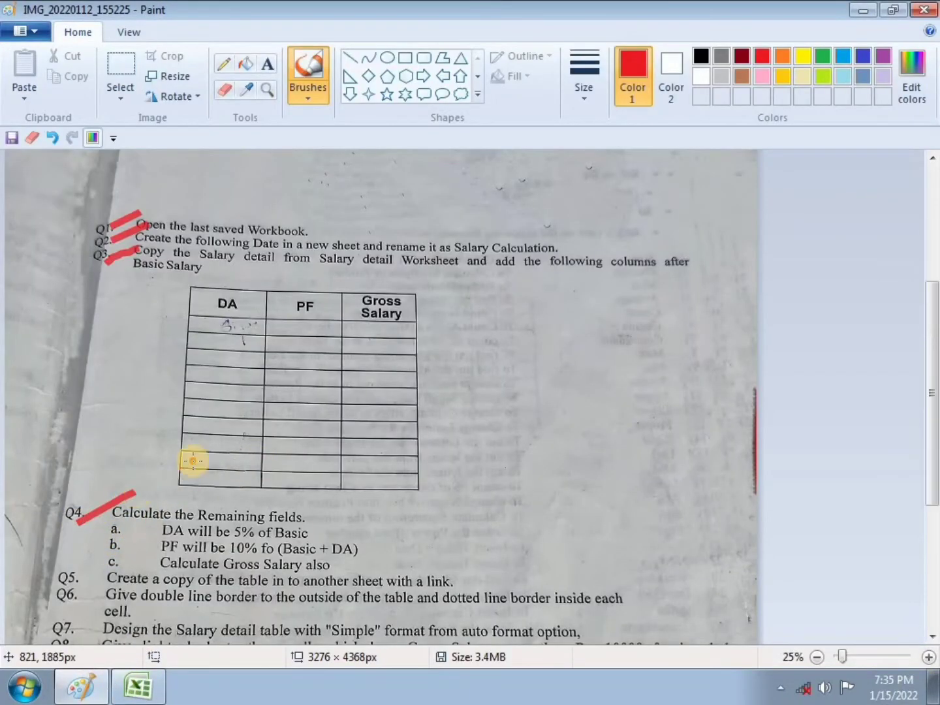
pyautogui.scroll(-3, 193, 461)
pyautogui.moveTo(114, 284); pyautogui.dragTo(148, 287)
pyautogui.moveTo(125, 314); pyautogui.dragTo(138, 311)
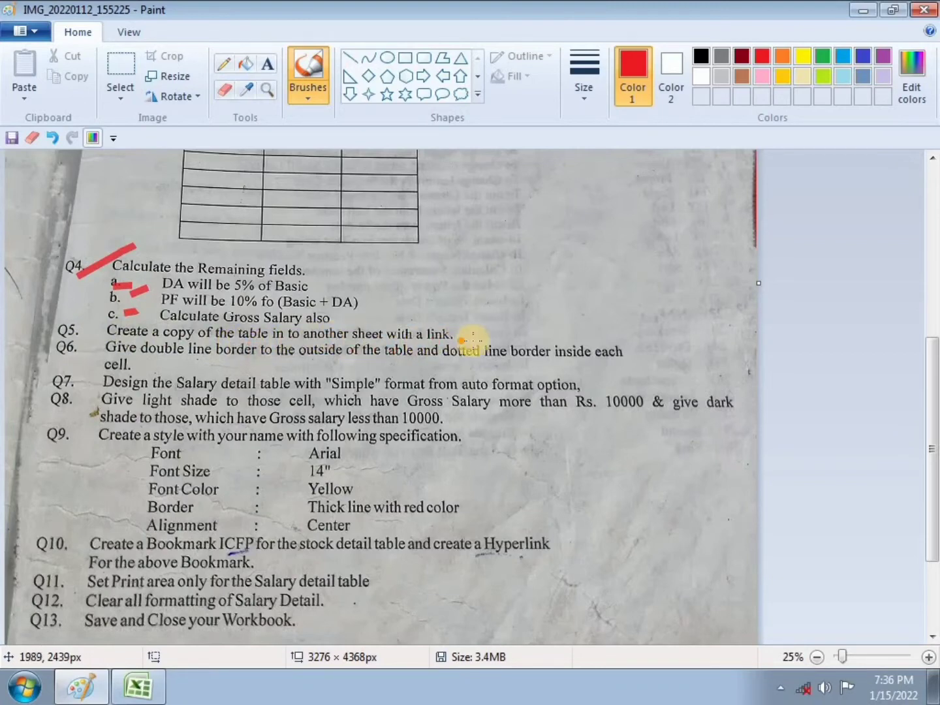
pyautogui.click(150, 699)
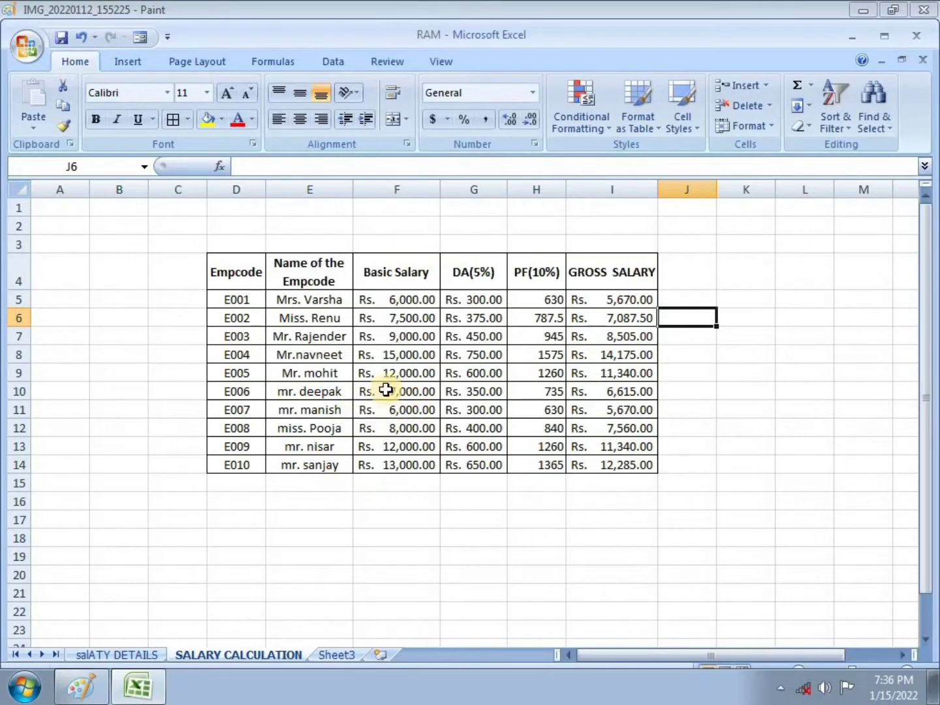
# Select and copy the salary table D4:I14, then go to the empty Sheet3
pyautogui.moveTo(237, 272); pyautogui.dragTo(621, 461)
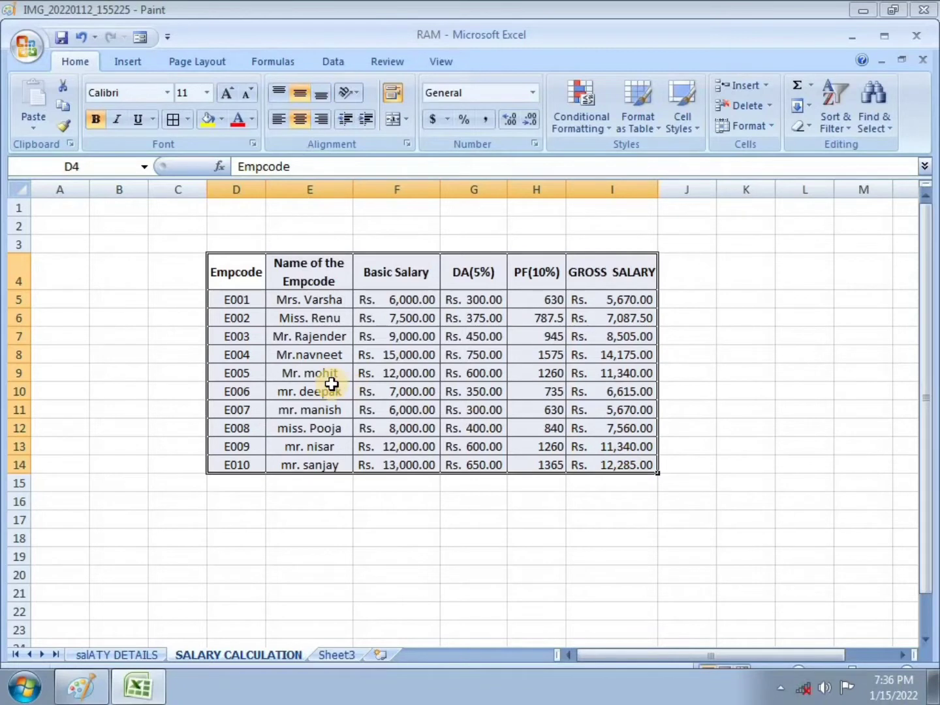
pyautogui.hotkey('ctrl', 'c')
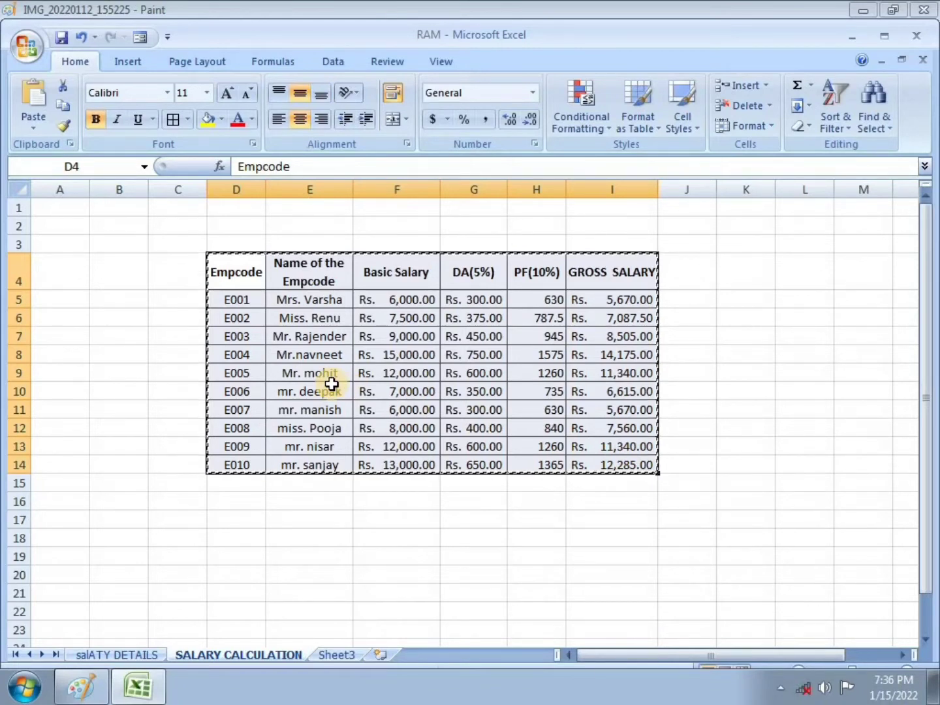
pyautogui.click(339, 652)
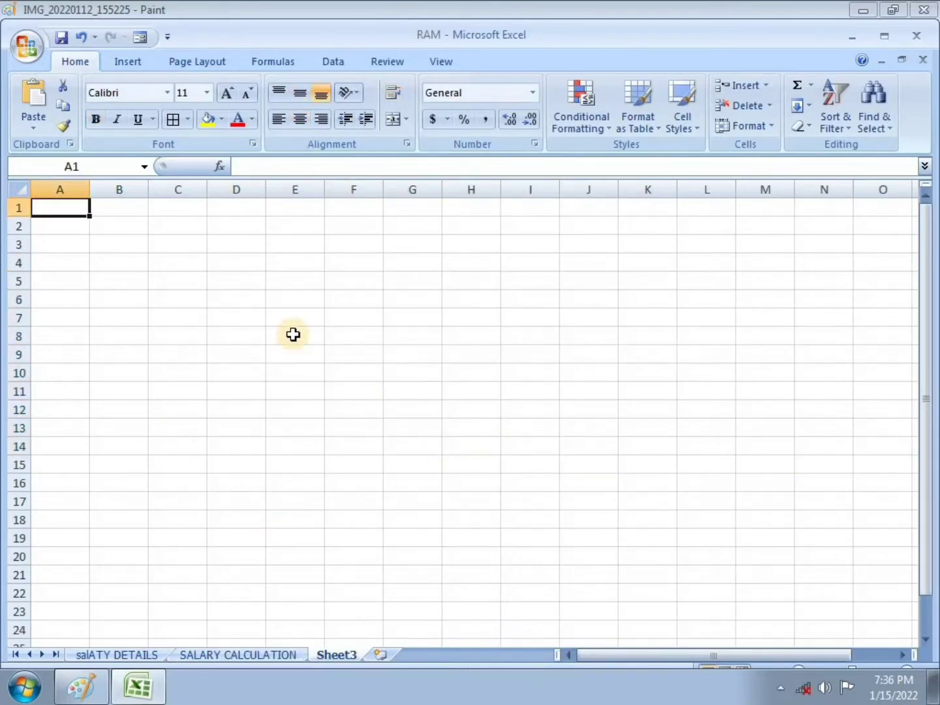
# Paste Link the salary table into Sheet3 at D7, then select the linked range D7:I17
pyautogui.click(251, 317)
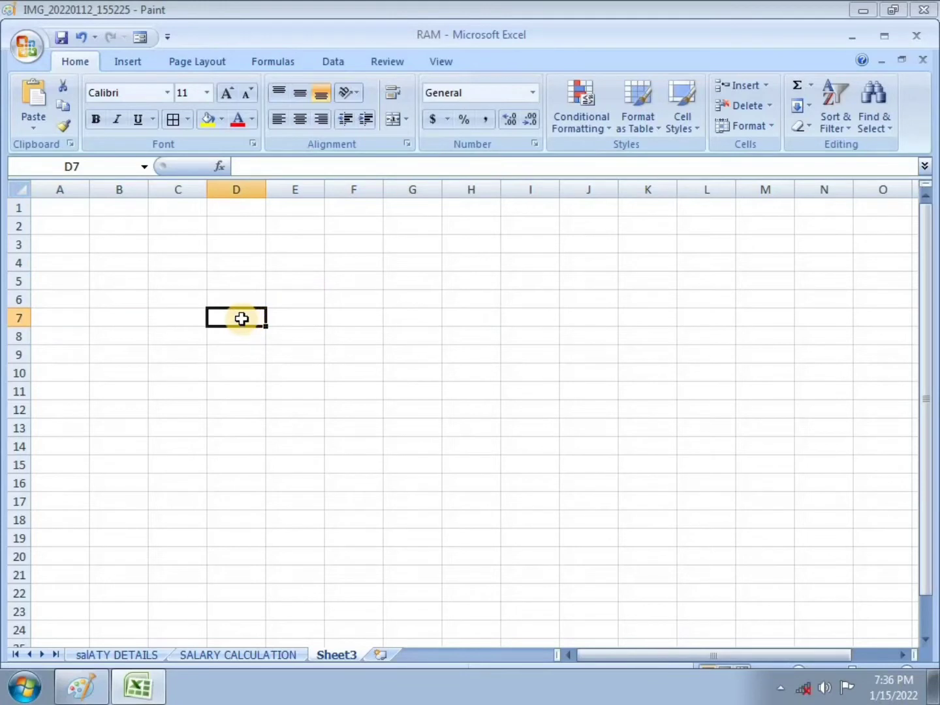
pyautogui.rightClick(242, 318)
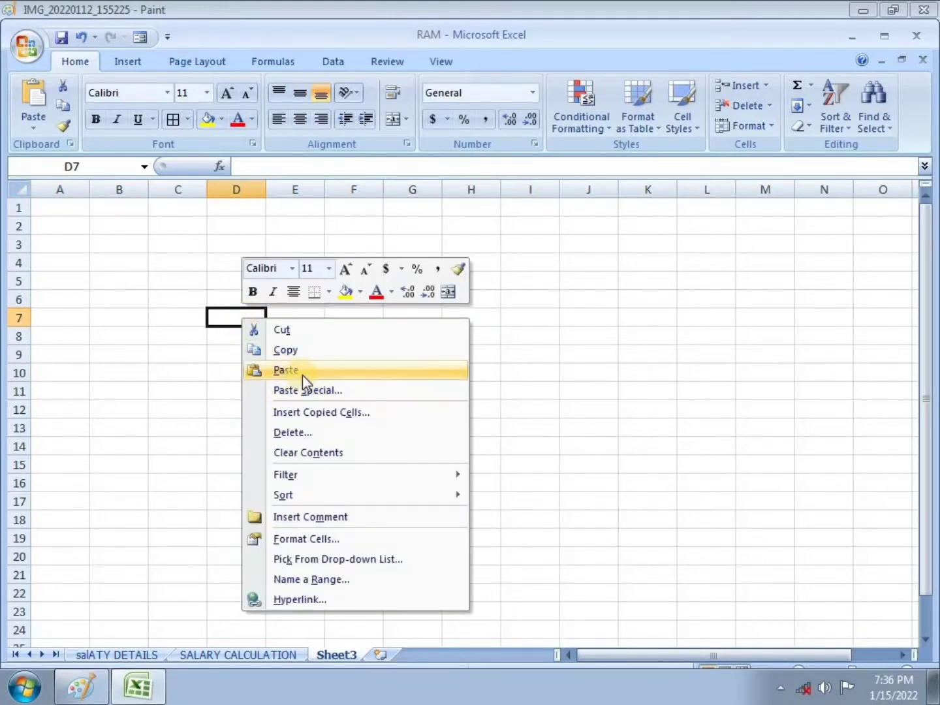
pyautogui.click(329, 393)
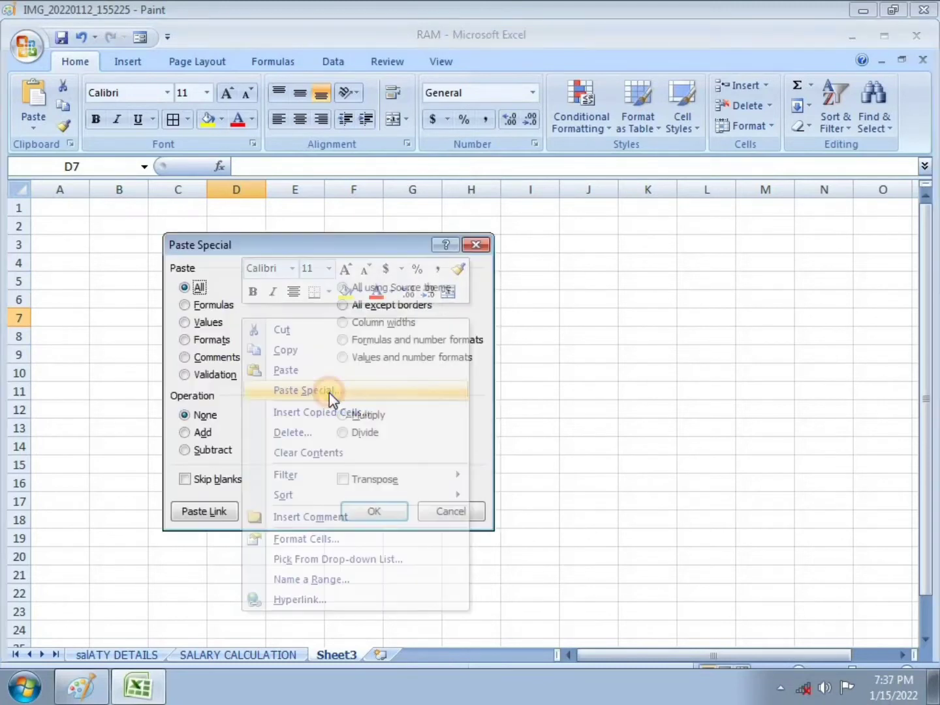
pyautogui.click(215, 513)
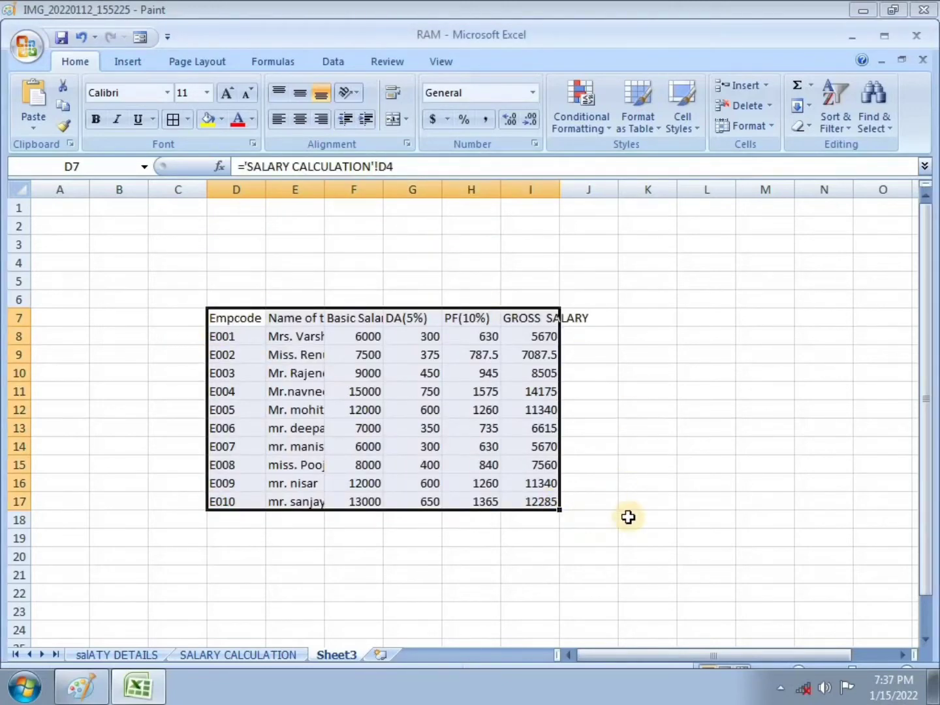
pyautogui.click(615, 390)
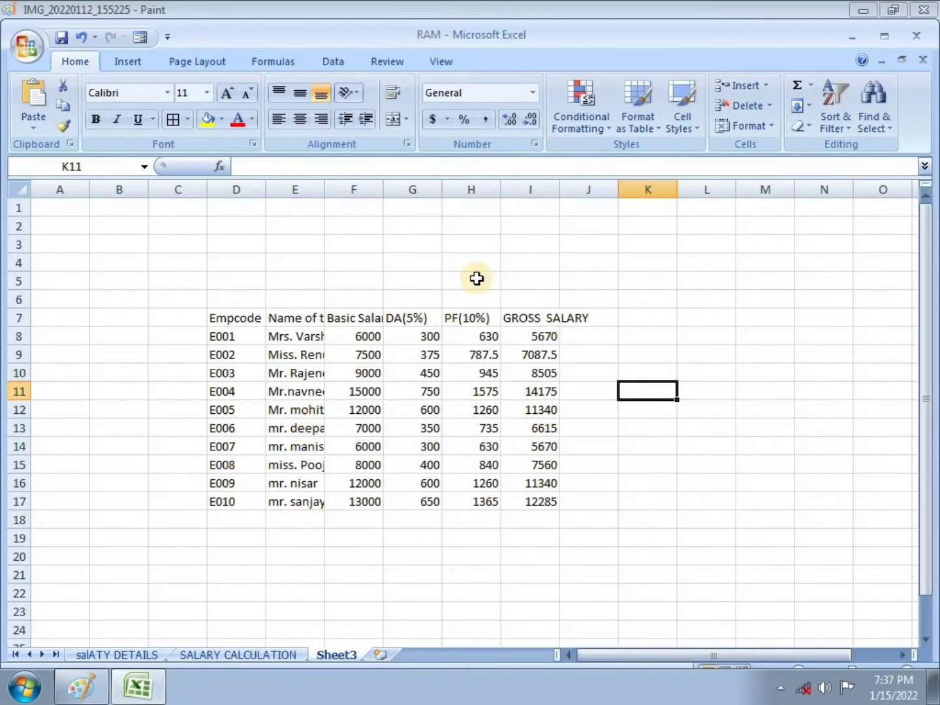
pyautogui.click(230, 318)
pyautogui.moveTo(230, 317); pyautogui.dragTo(550, 504)
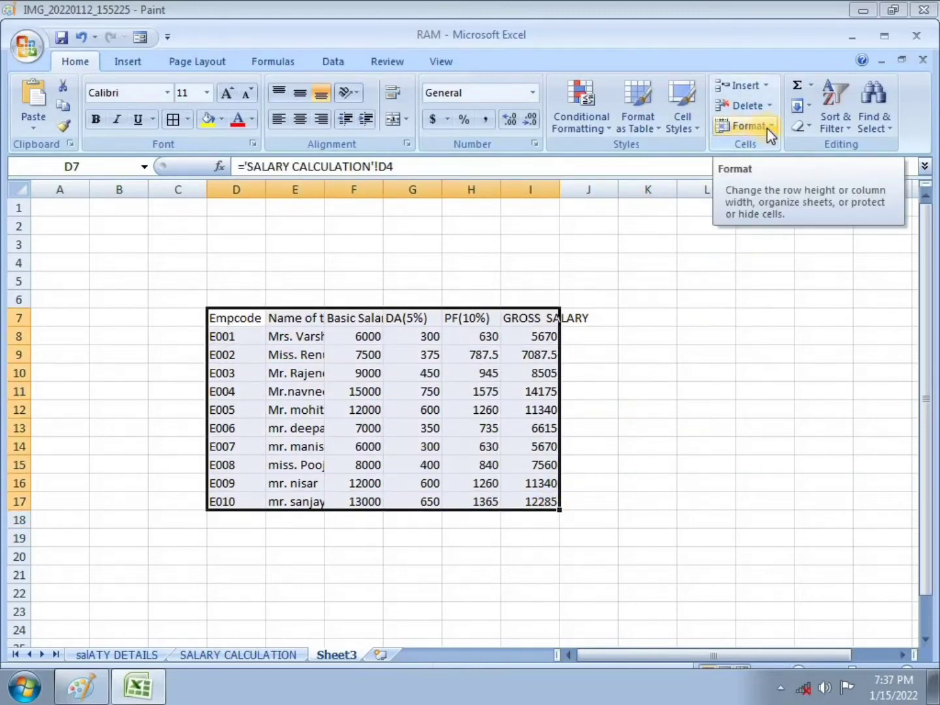
# AutoFit columns D to I of Sheet3's linked table, then bring up the Paint question sheet
pyautogui.click(750, 126)
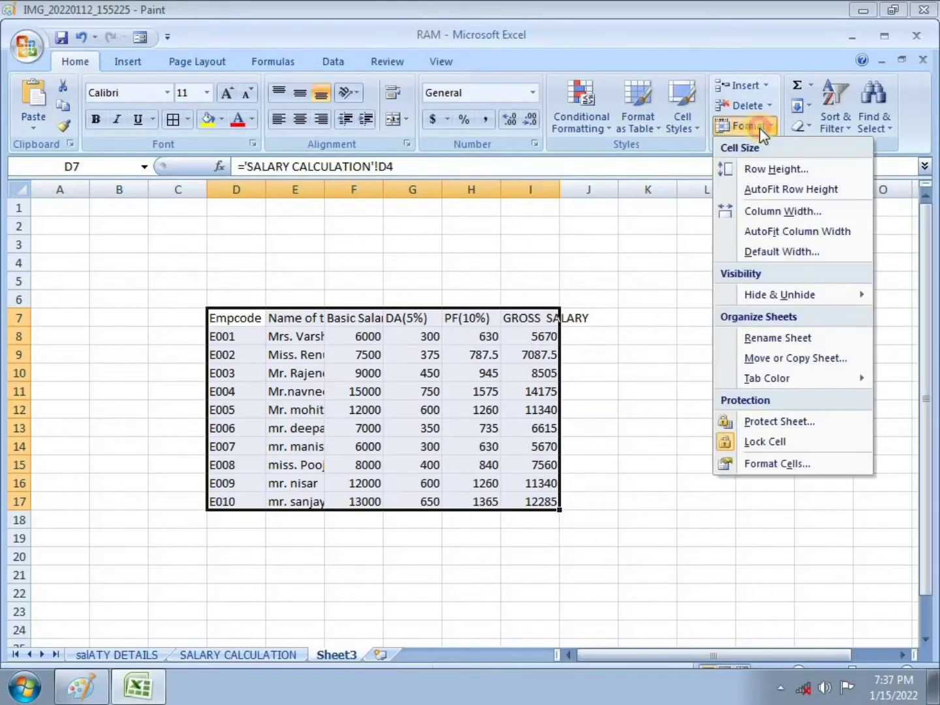
pyautogui.click(799, 231)
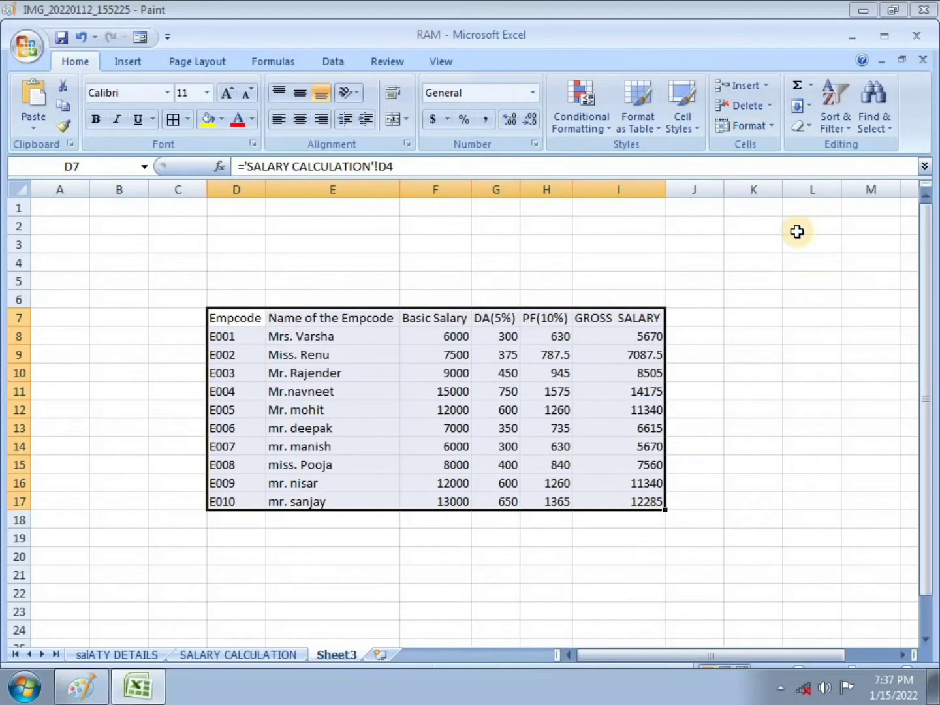
pyautogui.click(702, 282)
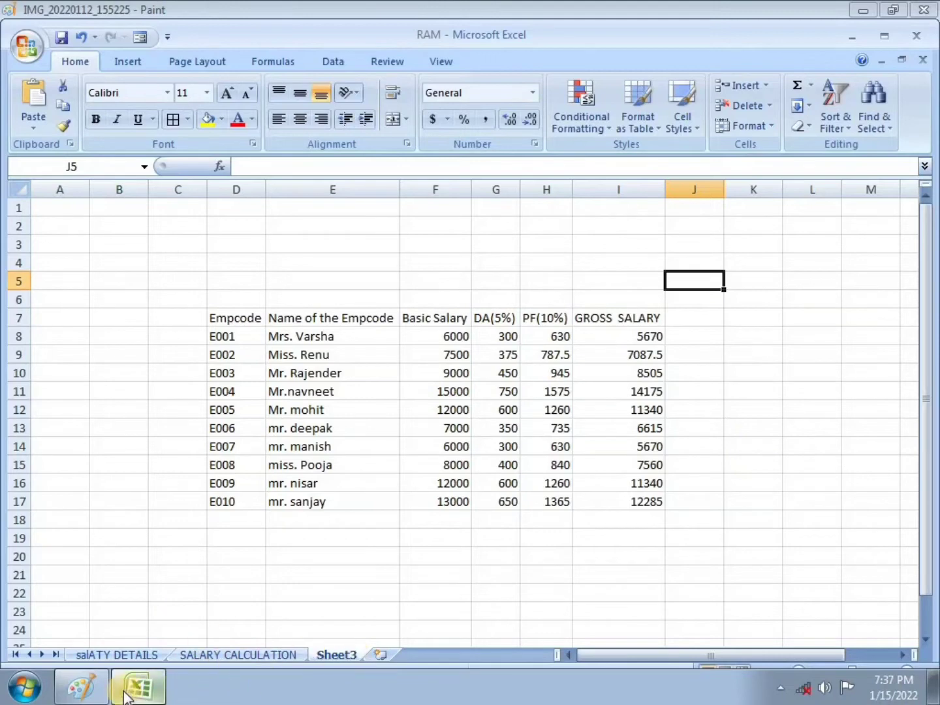
pyautogui.click(84, 687)
# Strike through Q5 in red on the question paper and go back to Excel
pyautogui.moveTo(79, 333); pyautogui.dragTo(112, 319)
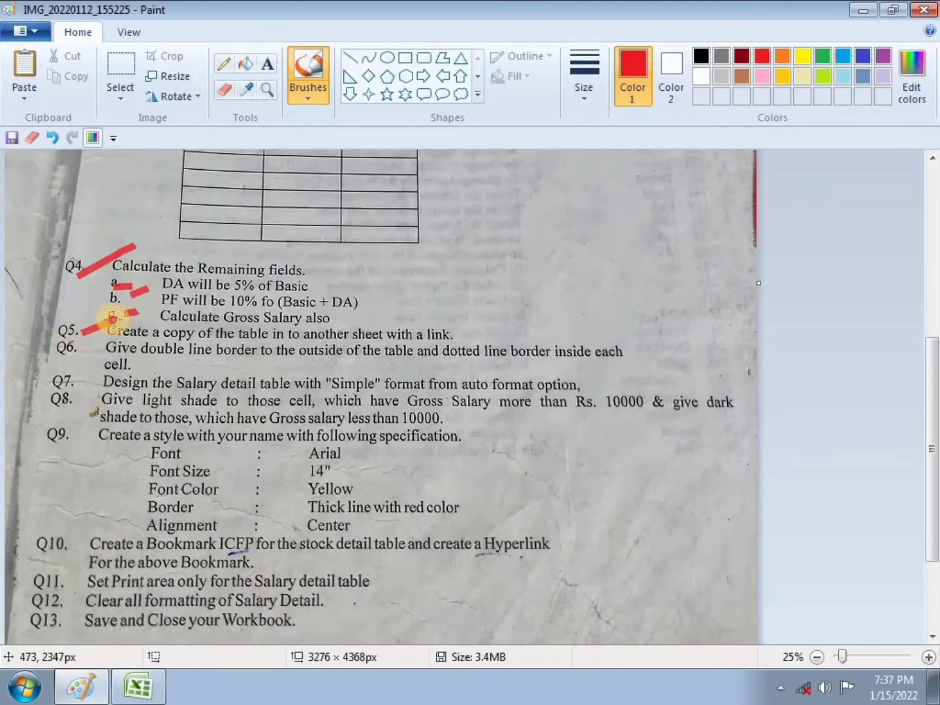
pyautogui.click(211, 359)
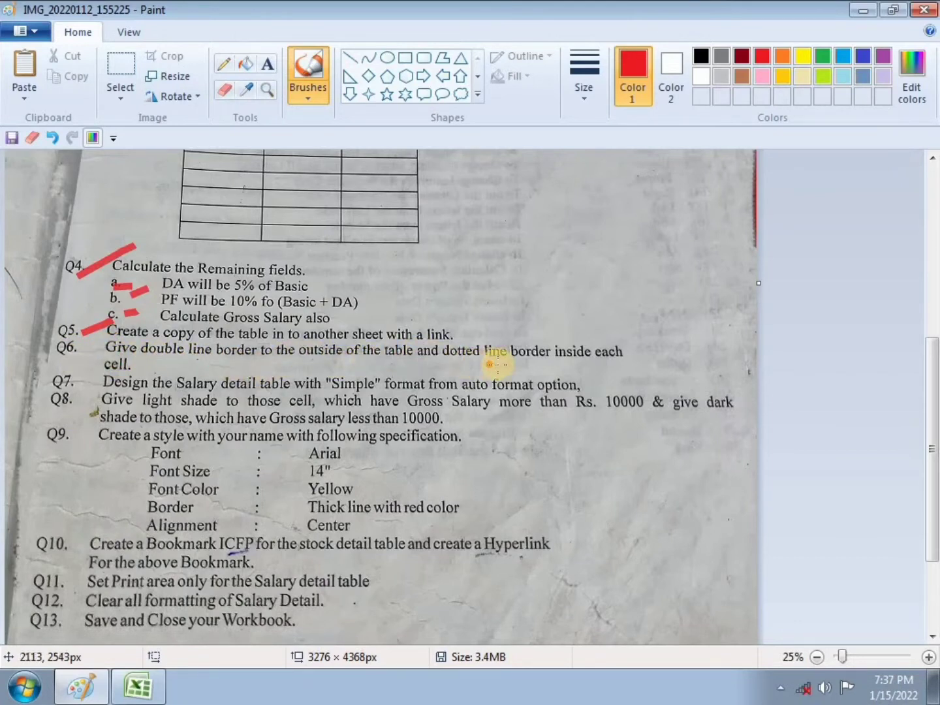
pyautogui.scroll(2, 116, 370)
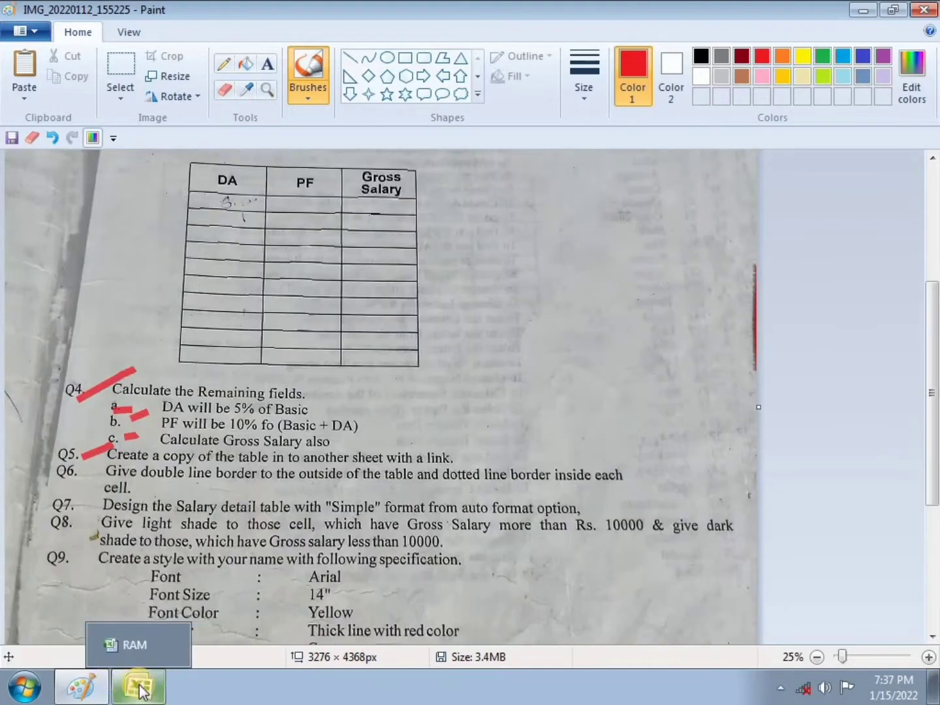
pyautogui.click(137, 686)
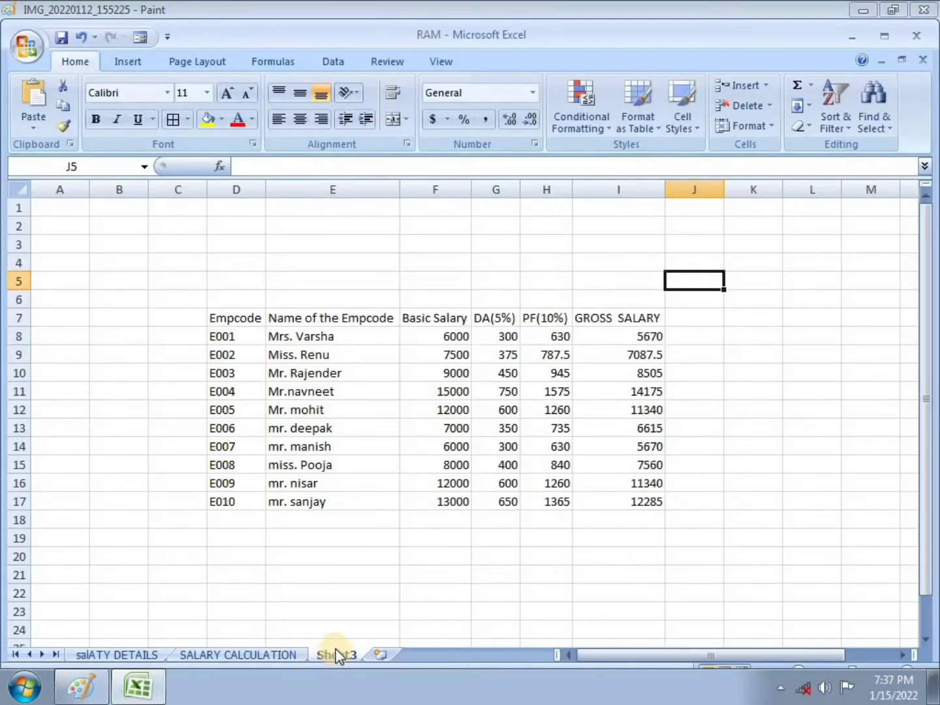
# Switch to the SALARY CALCULATION sheet and select the salary table D4:I14
pyautogui.click(239, 653)
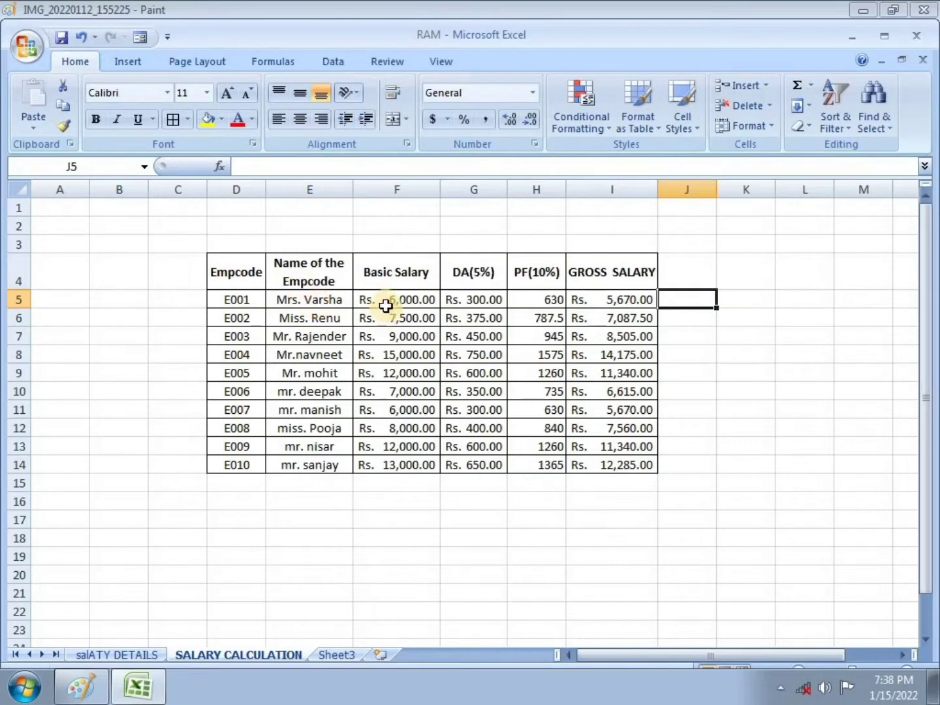
pyautogui.click(226, 257)
pyautogui.moveTo(226, 257); pyautogui.dragTo(609, 462)
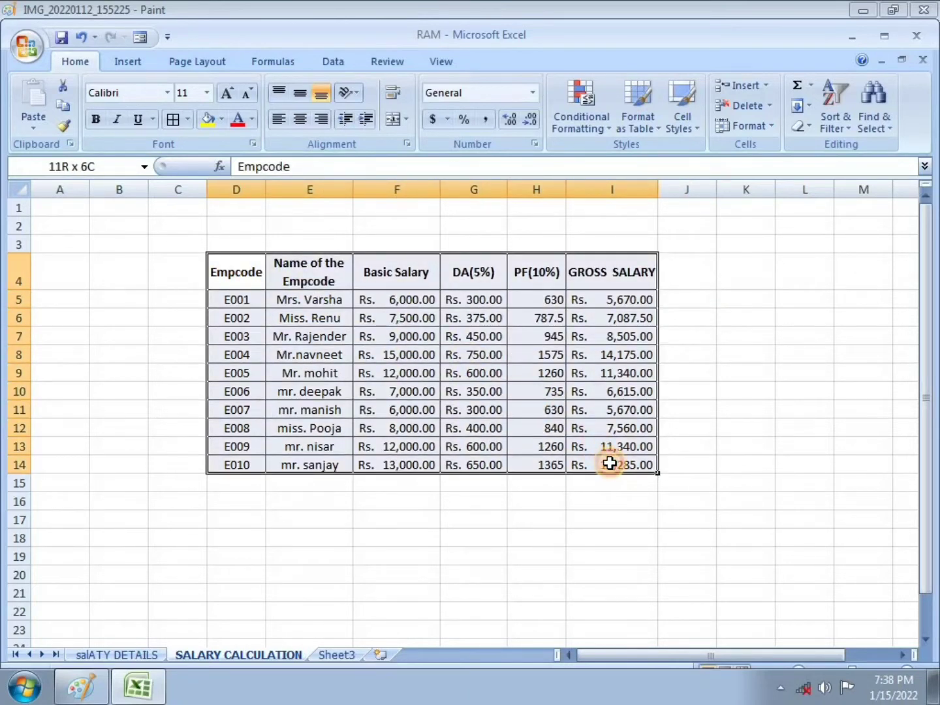
pyautogui.moveTo(609, 462); pyautogui.dragTo(609, 463)
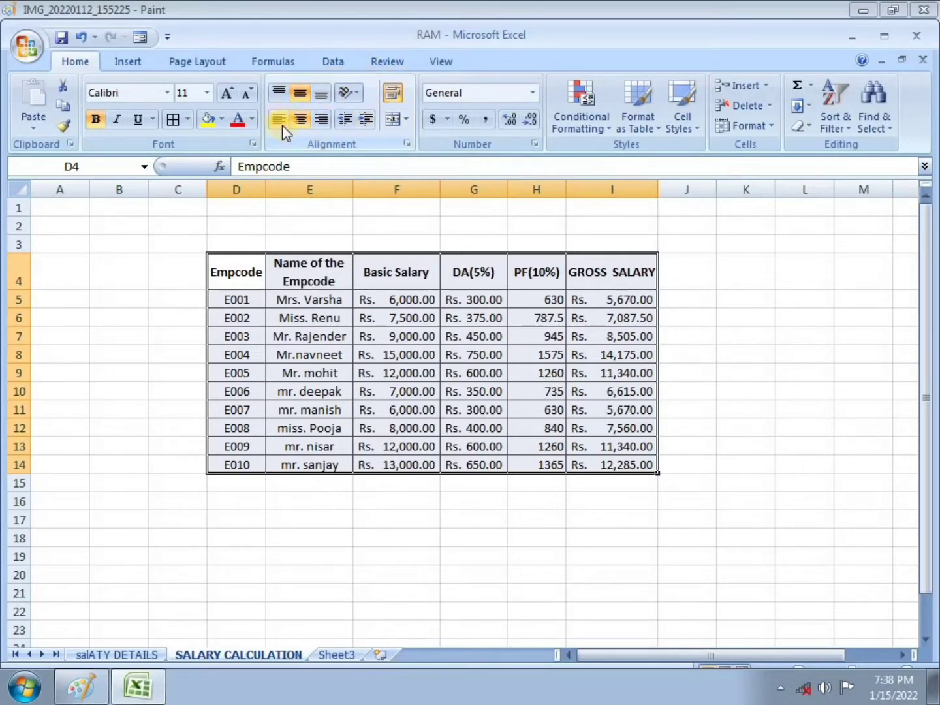
# Bring up the Format Cells dialog on its Border settings, moved aside to reveal the table
pyautogui.click(408, 143)
pyautogui.moveTo(413, 144); pyautogui.dragTo(423, 138)
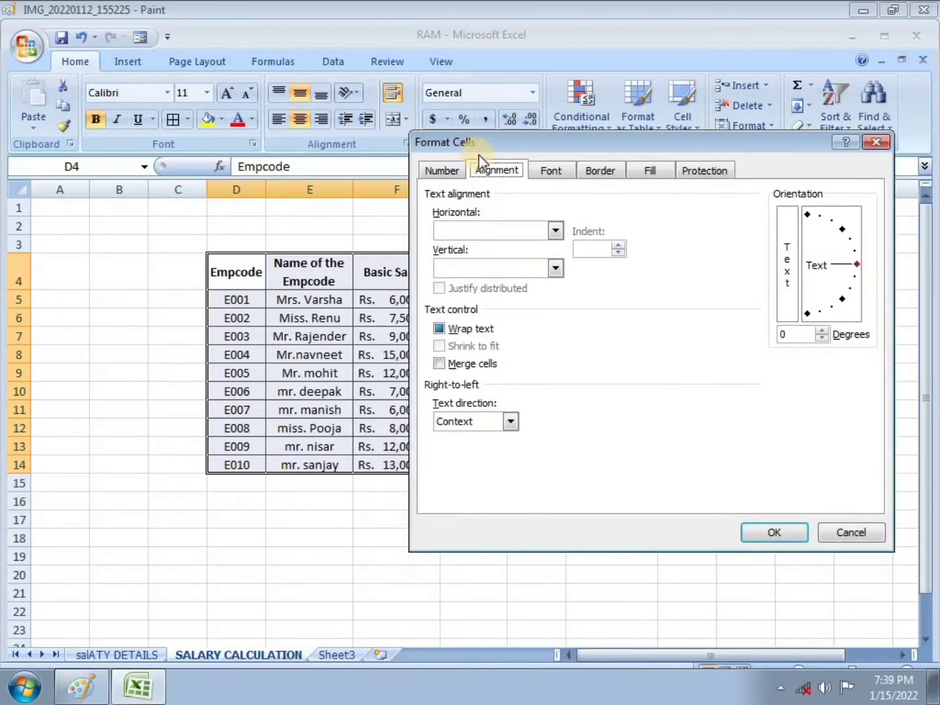
pyautogui.click(443, 173)
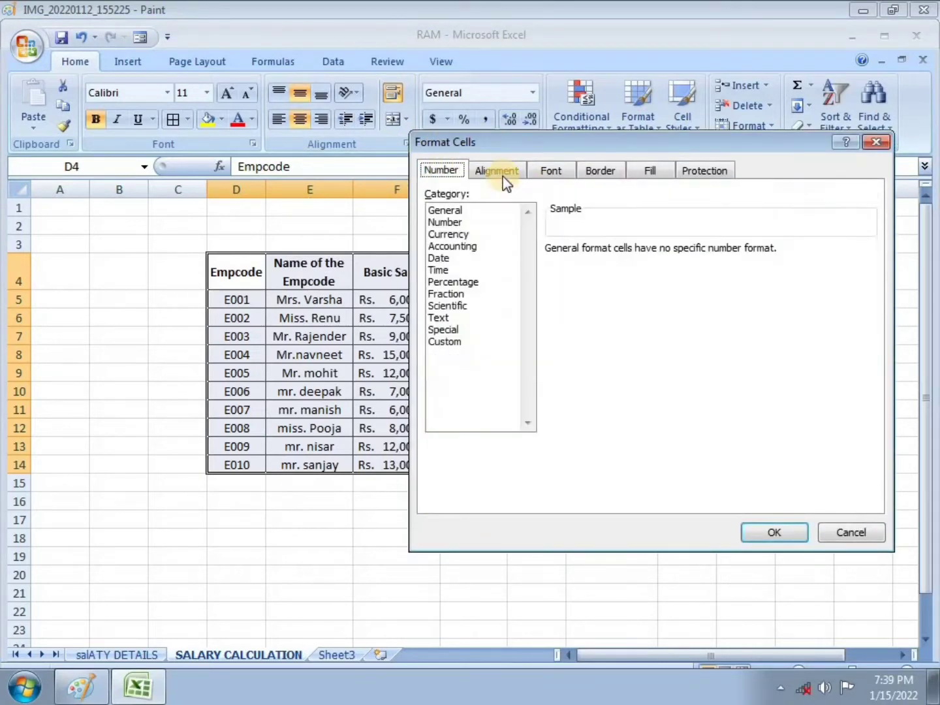
pyautogui.click(505, 175)
pyautogui.click(554, 173)
pyautogui.click(607, 171)
pyautogui.click(650, 171)
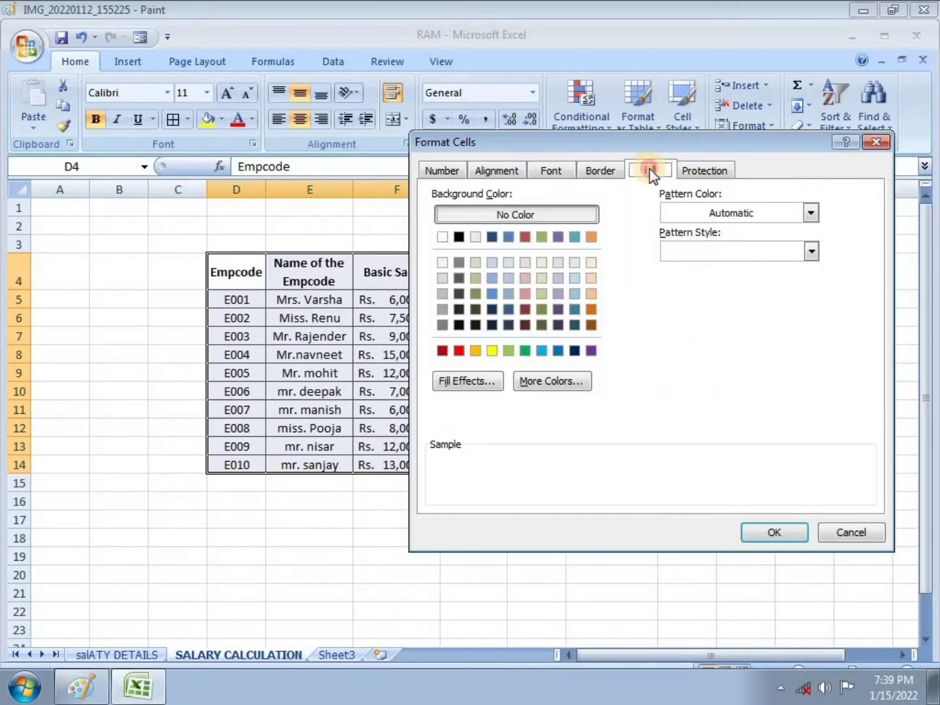
pyautogui.click(704, 171)
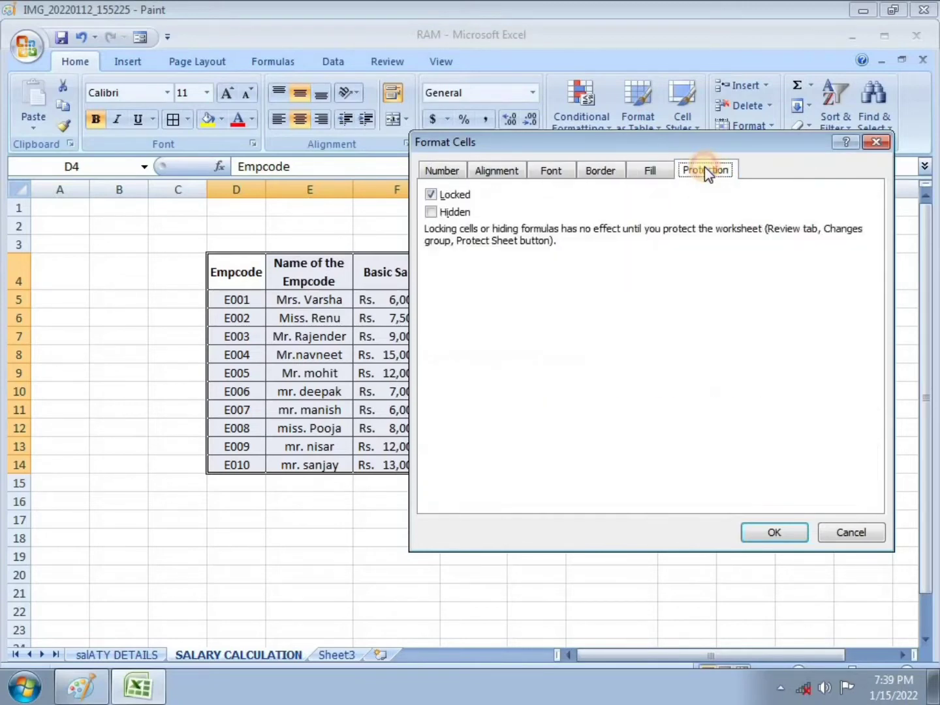
pyautogui.click(601, 169)
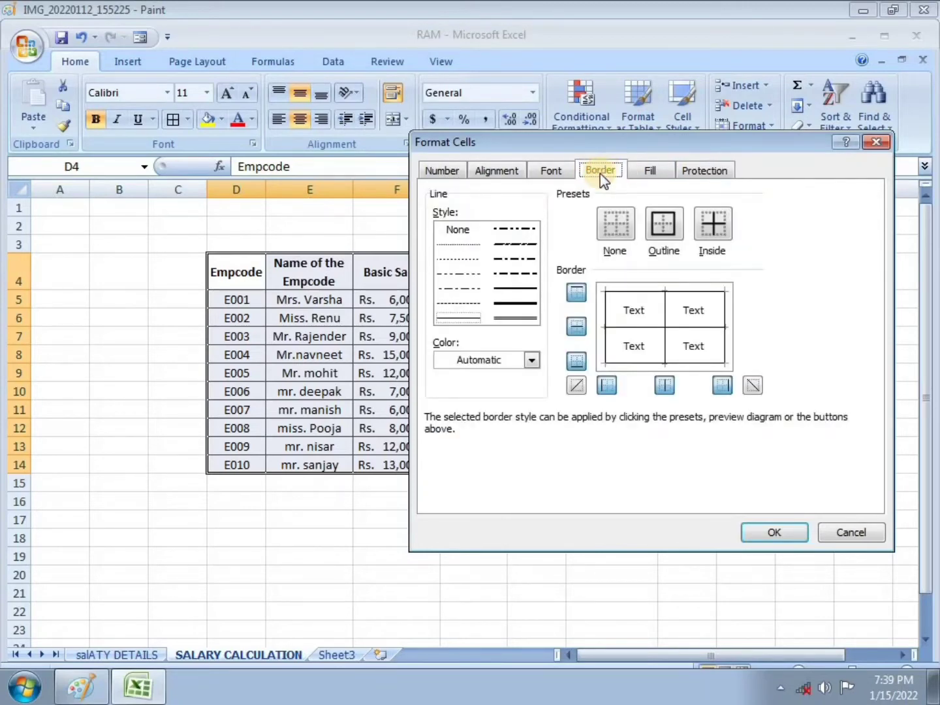
pyautogui.moveTo(555, 142); pyautogui.dragTo(637, 134)
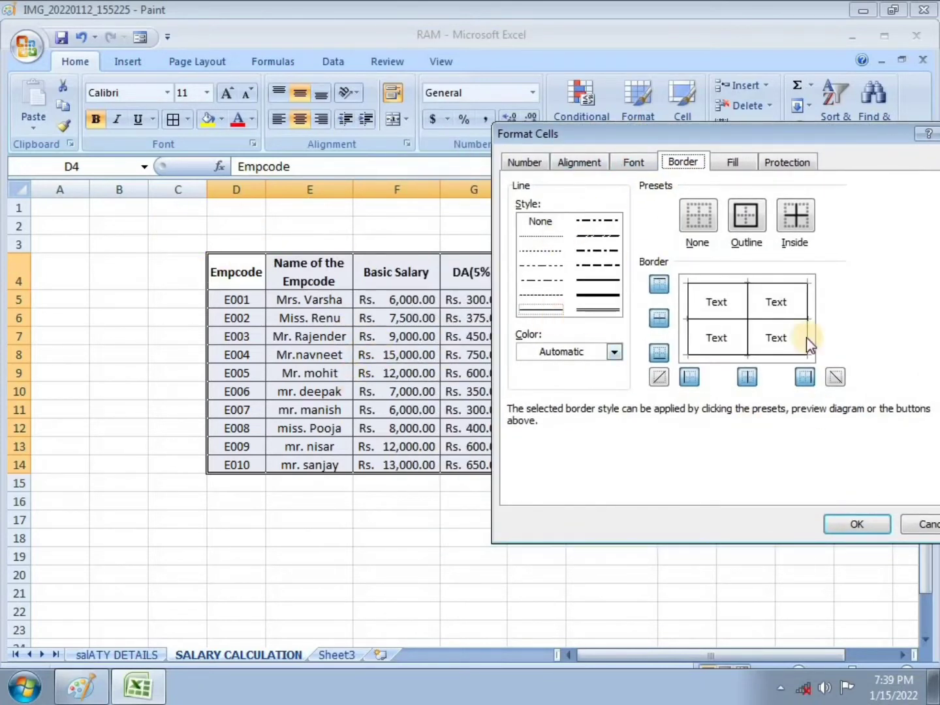
# Apply dotted inside horizontal and vertical borders to D4:I14, keeping the outer border
pyautogui.click(601, 271)
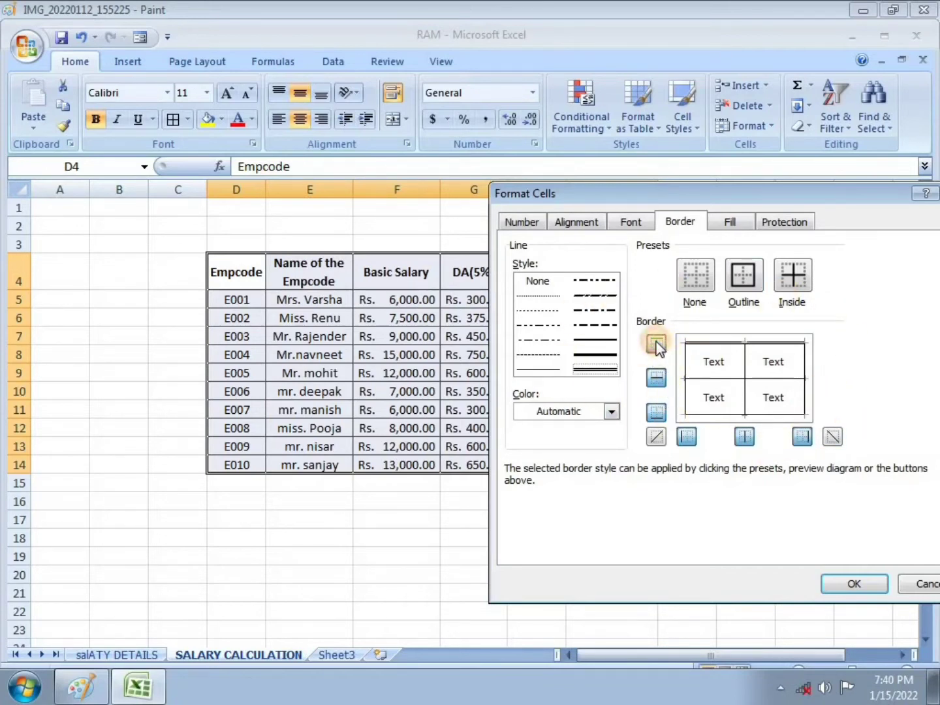
pyautogui.click(656, 416)
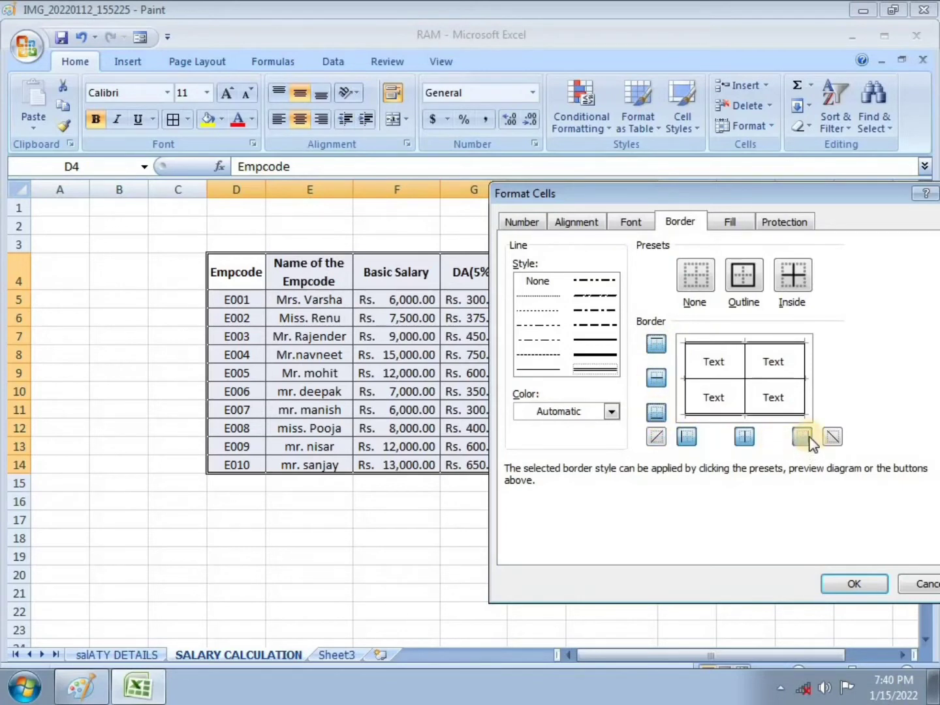
pyautogui.click(804, 438)
pyautogui.click(686, 436)
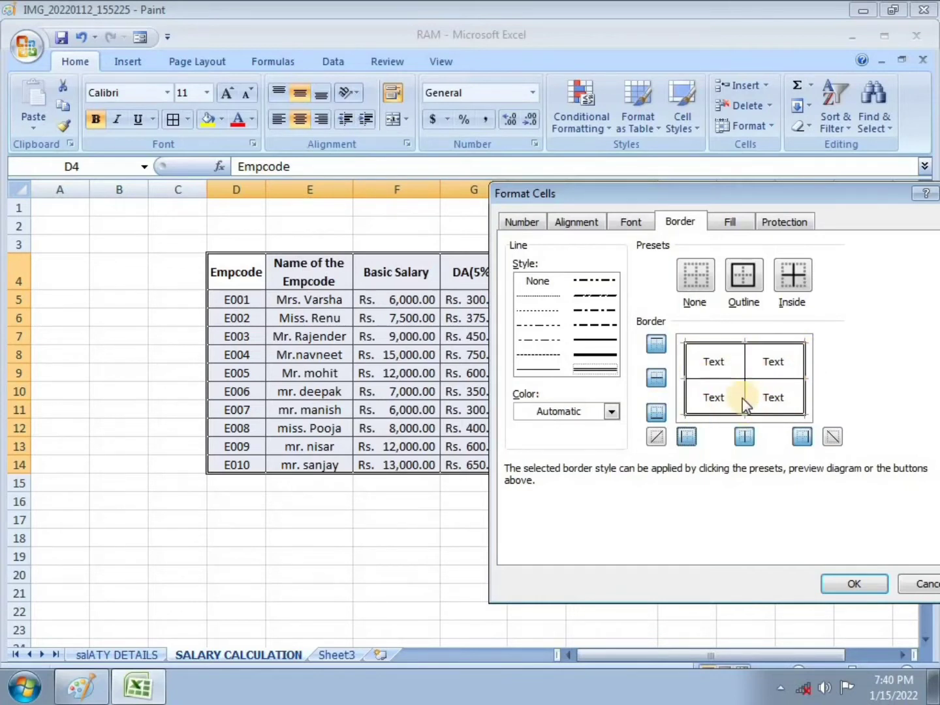
pyautogui.click(545, 310)
pyautogui.click(655, 379)
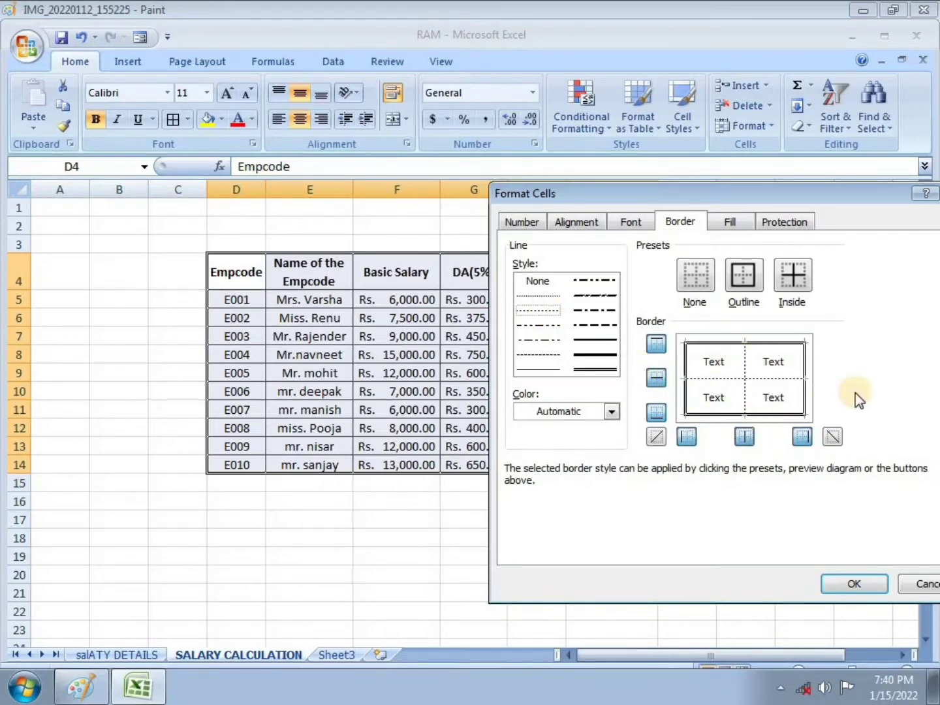
pyautogui.click(854, 584)
pyautogui.click(849, 338)
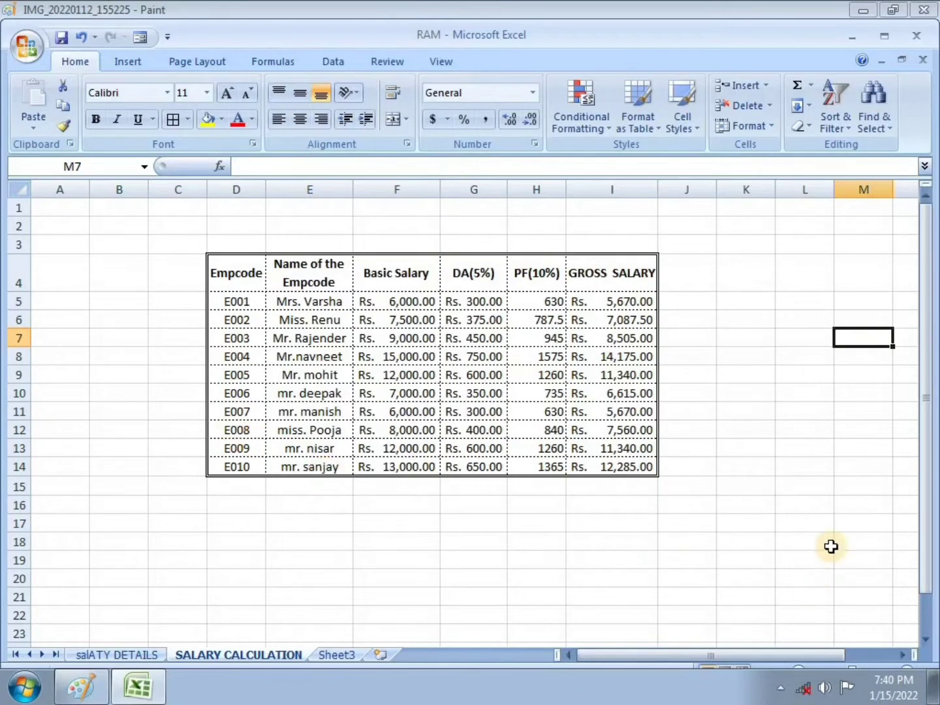
pyautogui.click(761, 400)
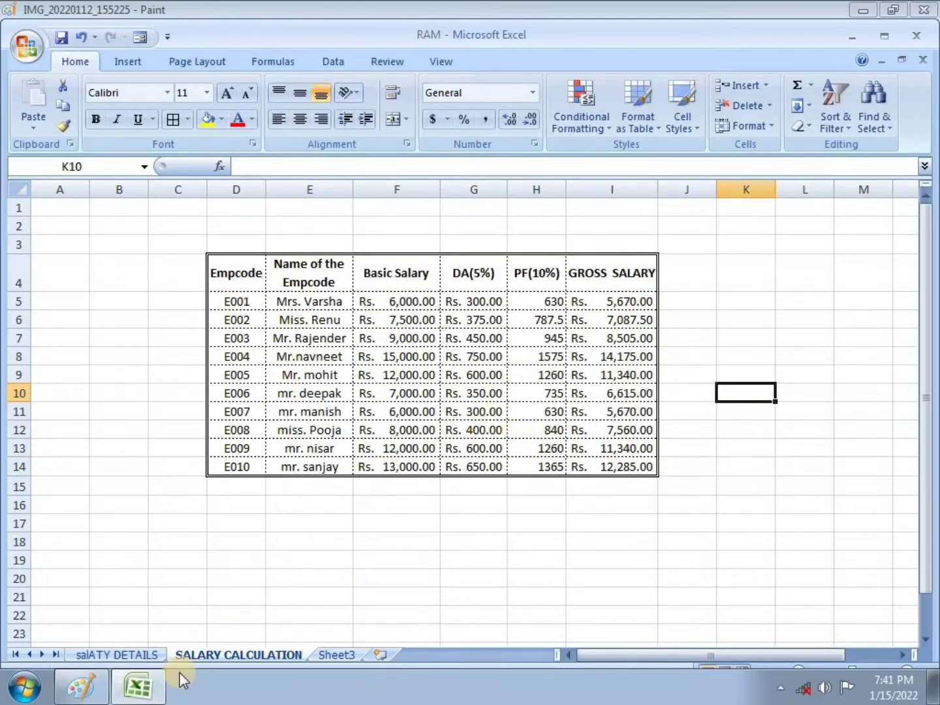
# Tick off Q6 with a red stroke on the Paint assignment sheet and scroll down
pyautogui.click(91, 682)
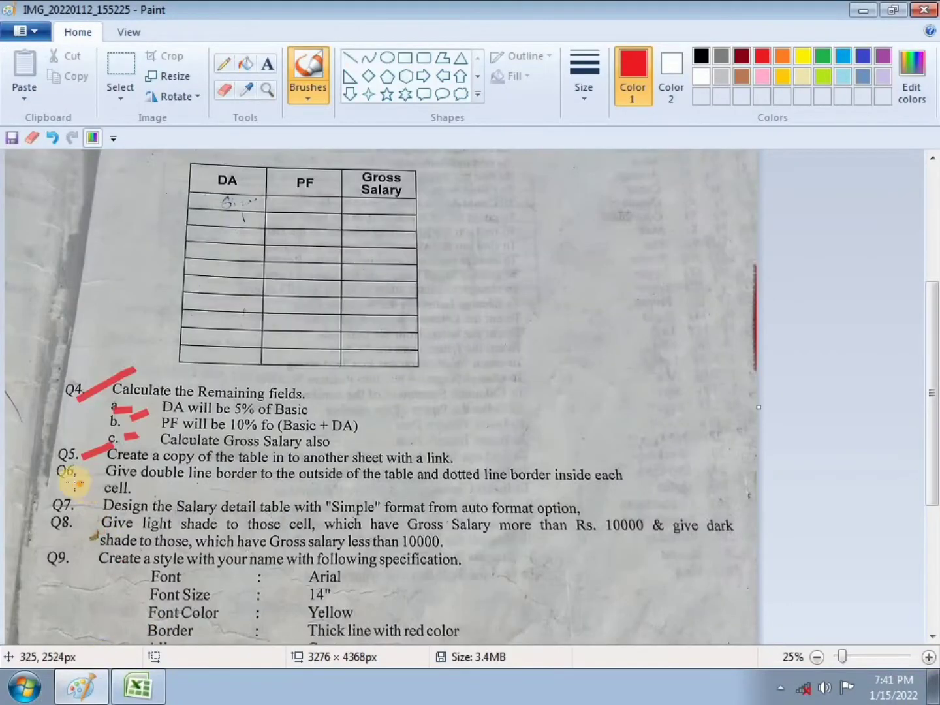
pyautogui.moveTo(74, 481); pyautogui.dragTo(111, 464)
pyautogui.scroll(-3, 128, 485)
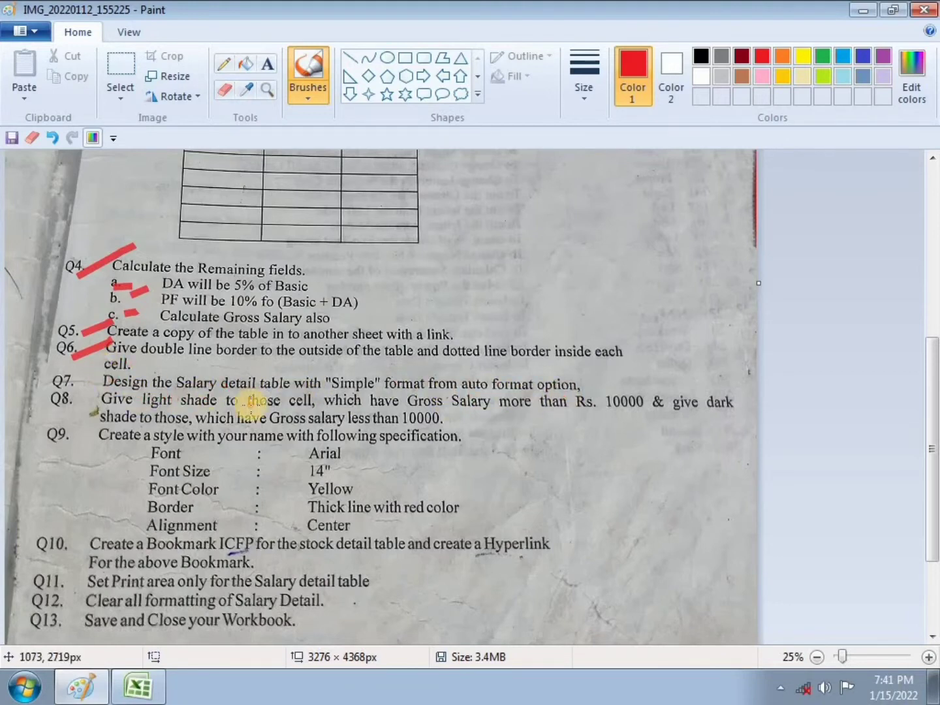
# Return to the workbook and select the salary table D4:I14
pyautogui.click(134, 686)
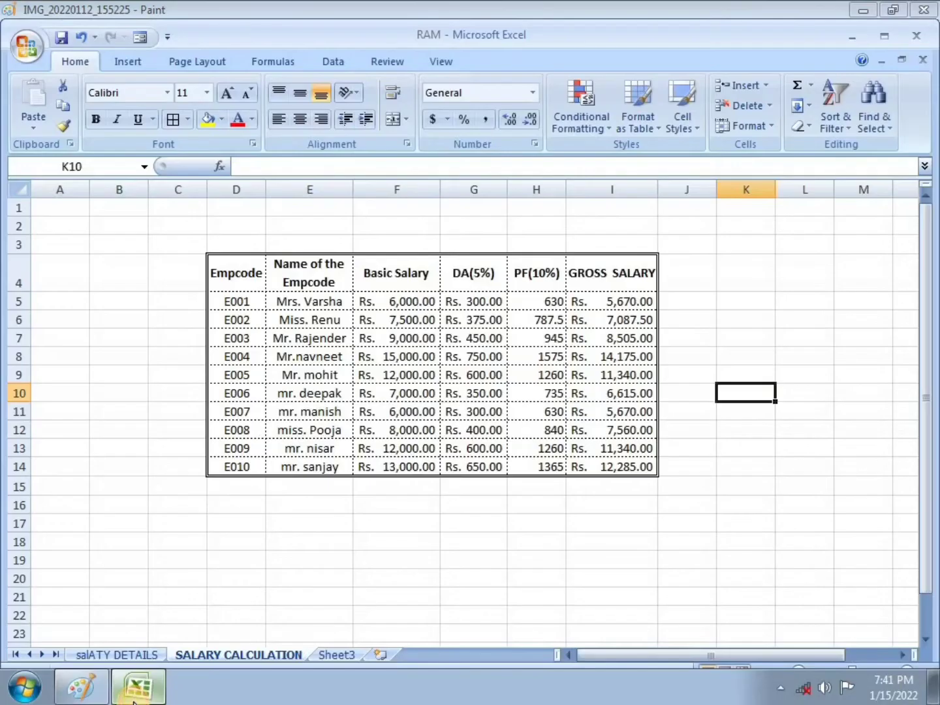
pyautogui.click(257, 267)
pyautogui.hotkey('ctrl', 'a')
pyautogui.moveTo(233, 262); pyautogui.dragTo(609, 441)
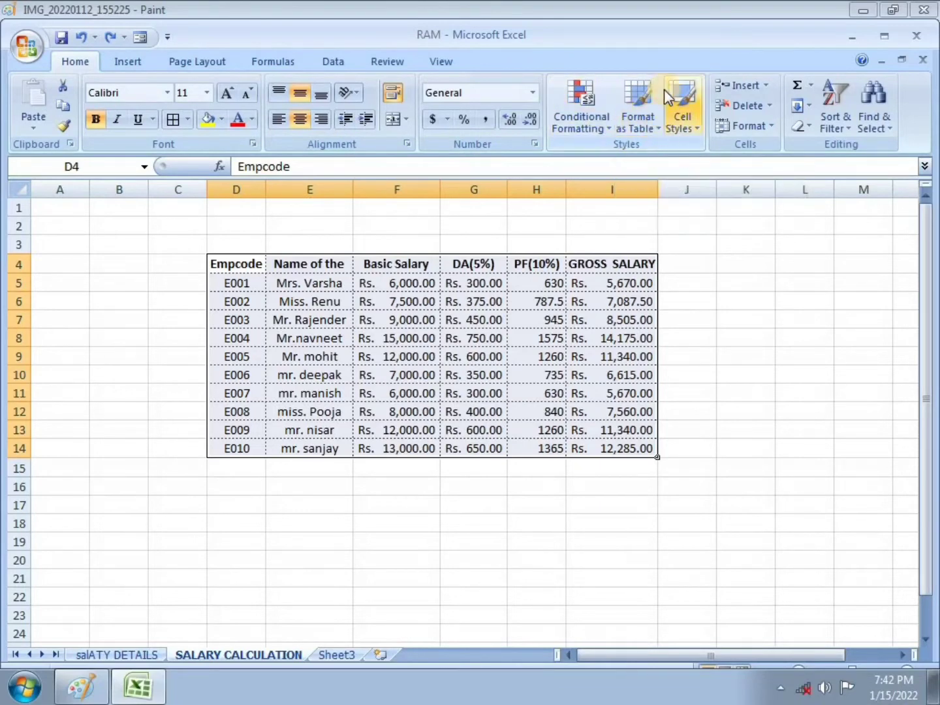
# Format D4:I14 as a table with a light banded style and header row
pyautogui.click(637, 114)
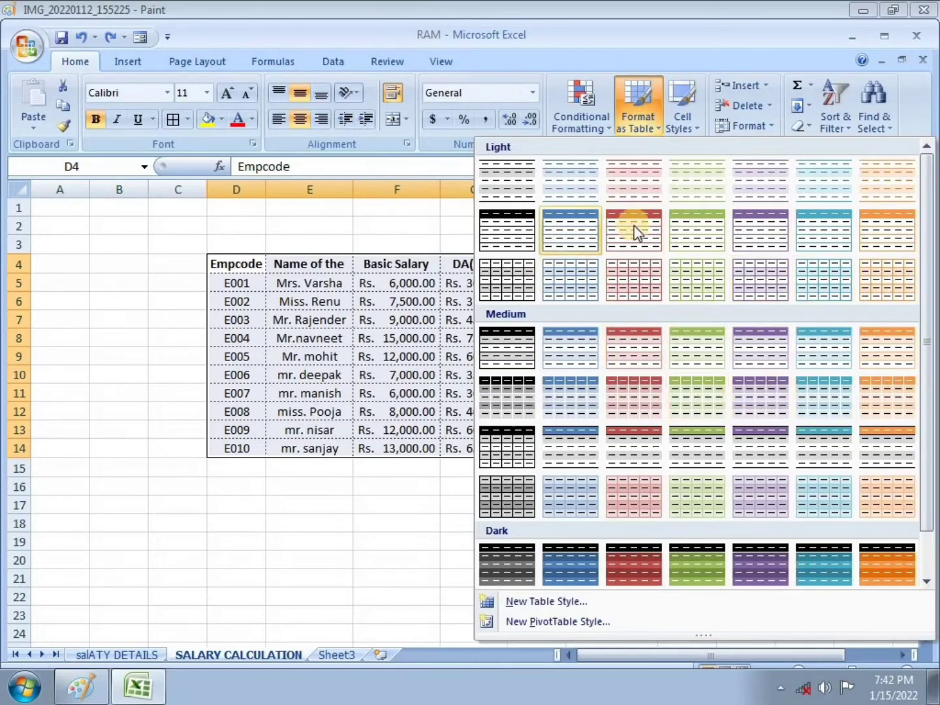
pyautogui.click(695, 185)
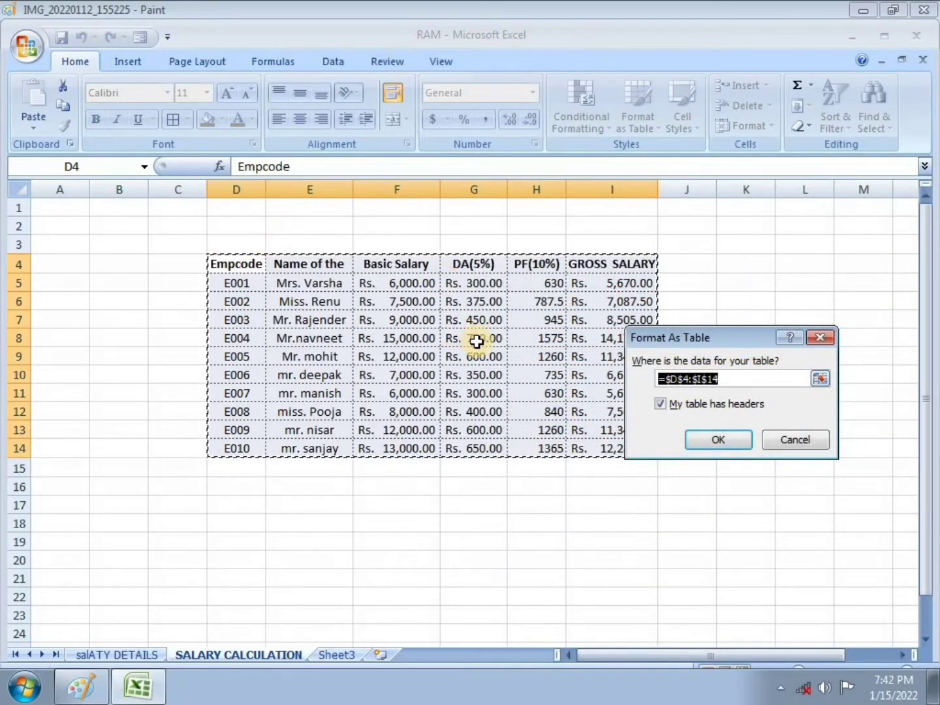
pyautogui.click(718, 440)
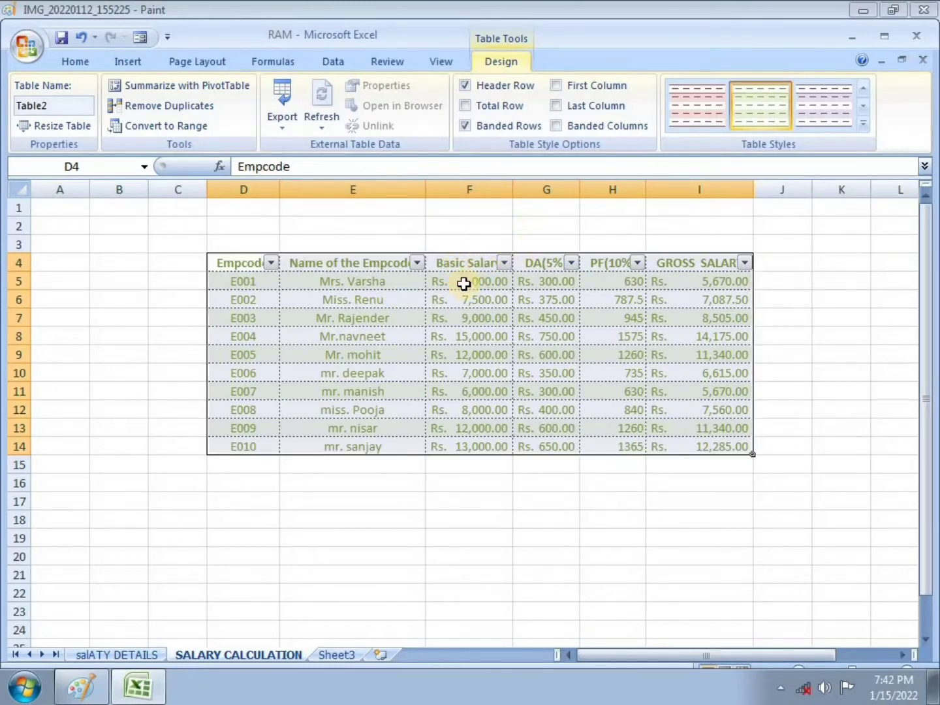
pyautogui.click(470, 245)
pyautogui.click(400, 232)
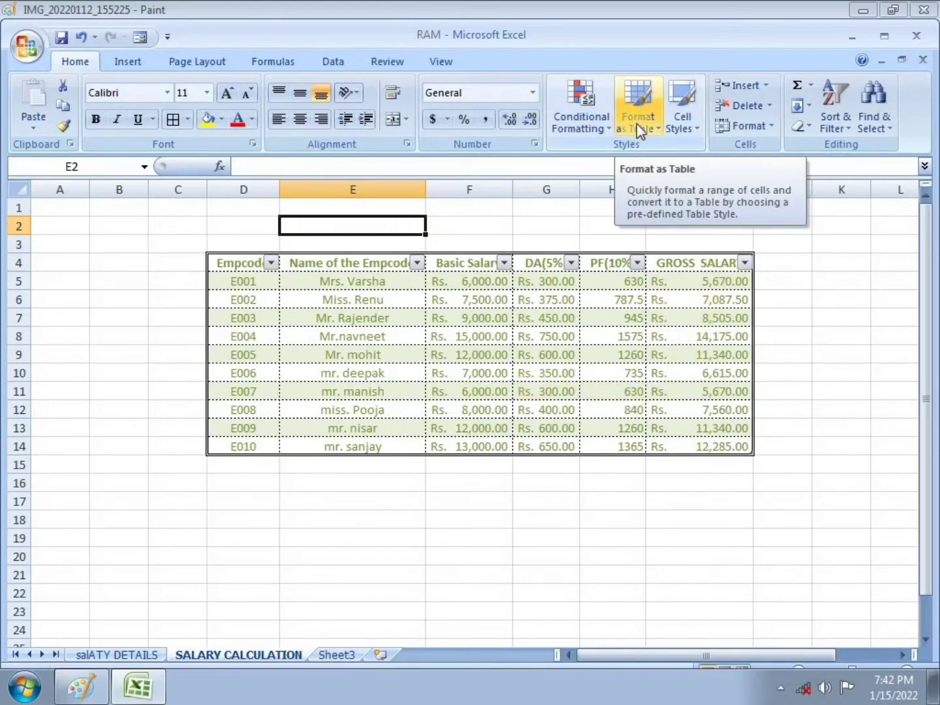
# Tick off Q7 in red on the assignment sheet, undo a stray dot, and return to Excel
pyautogui.click(82, 686)
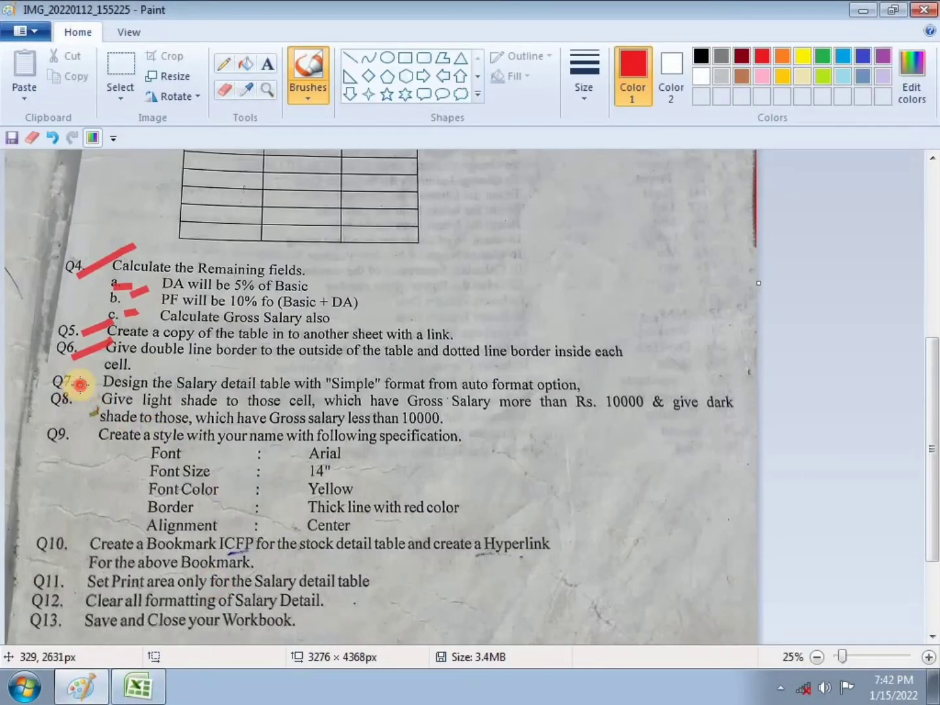
pyautogui.moveTo(79, 385); pyautogui.dragTo(104, 369)
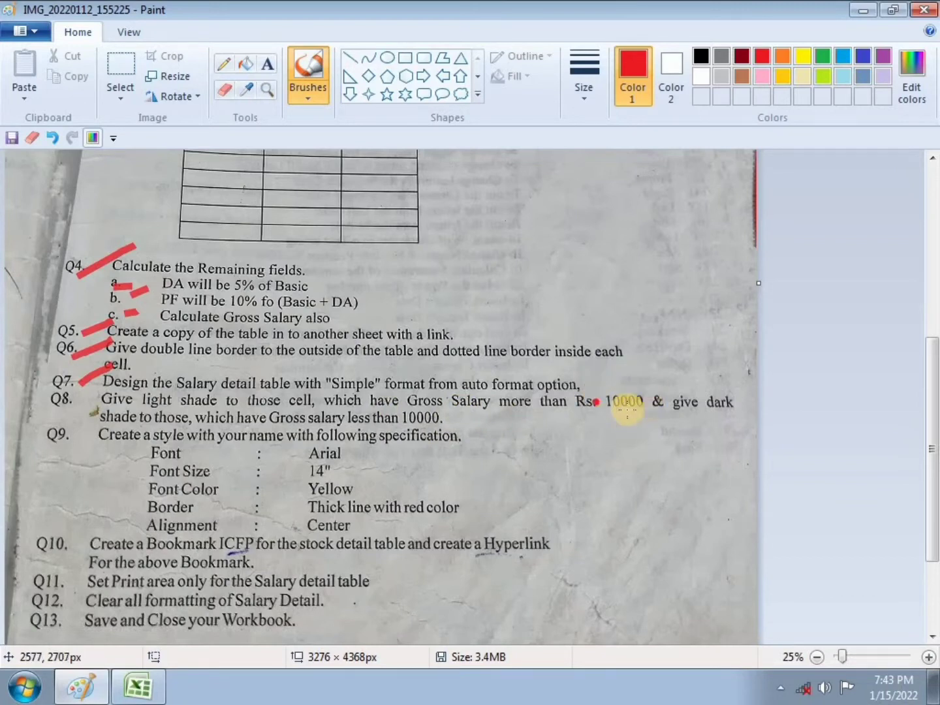
pyautogui.click(408, 445)
pyautogui.hotkey('ctrl', 'z')
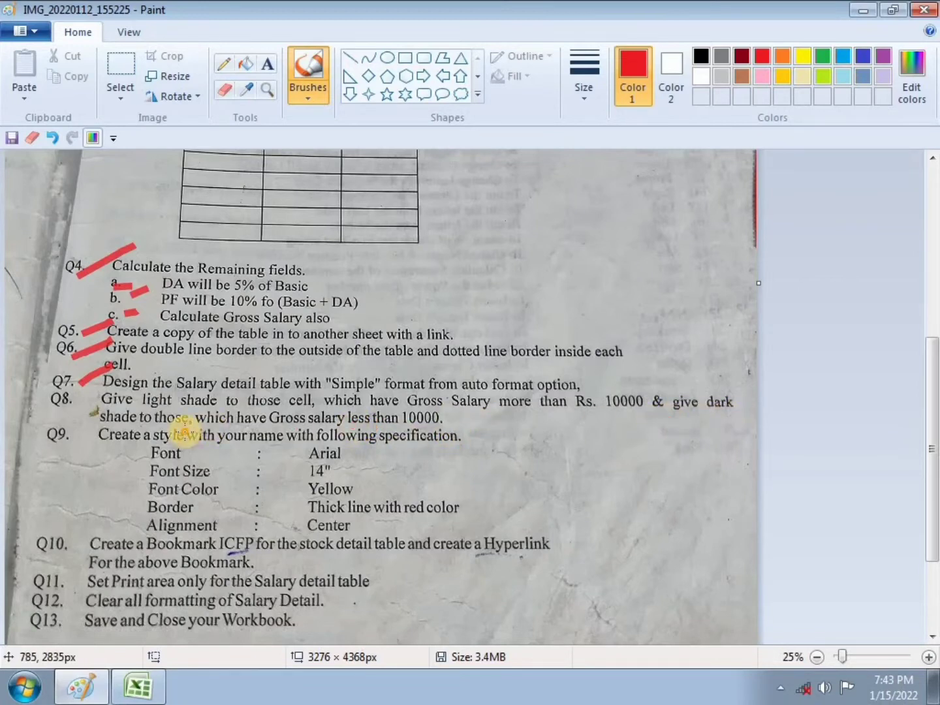
pyautogui.click(138, 685)
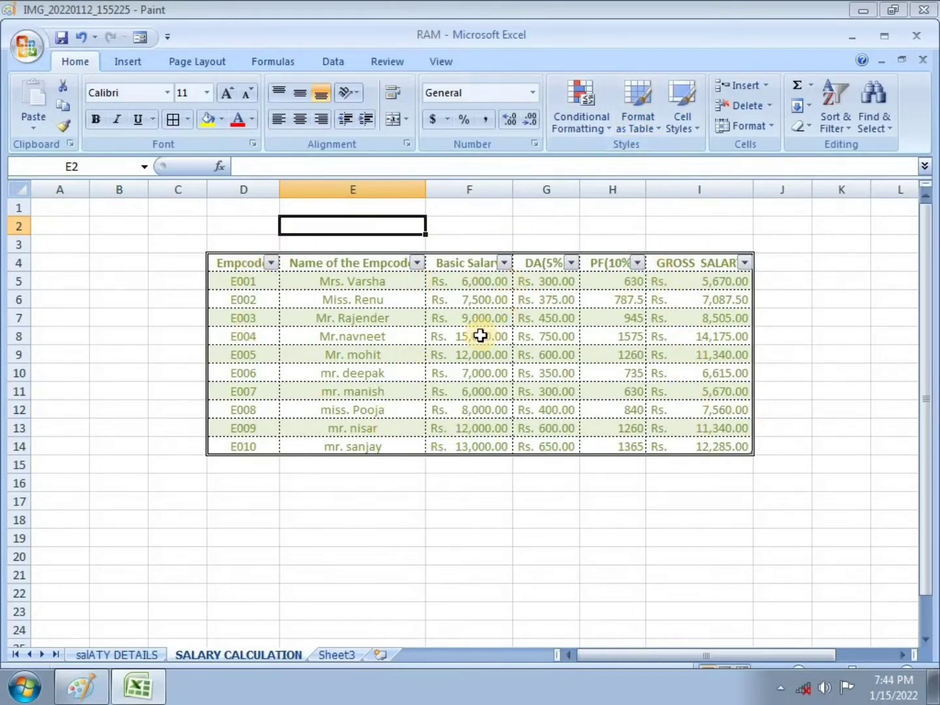
# Undo the table style to restore plain dotted borders, then select Gross Salary cells I5:I14
pyautogui.hotkey('ctrl', 'z')
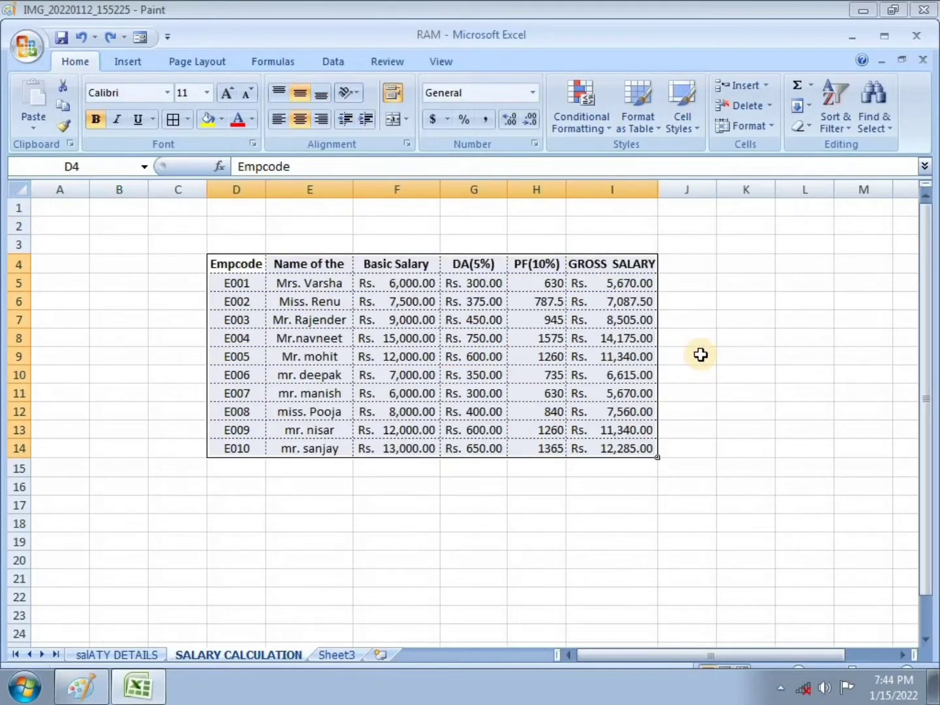
pyautogui.click(703, 339)
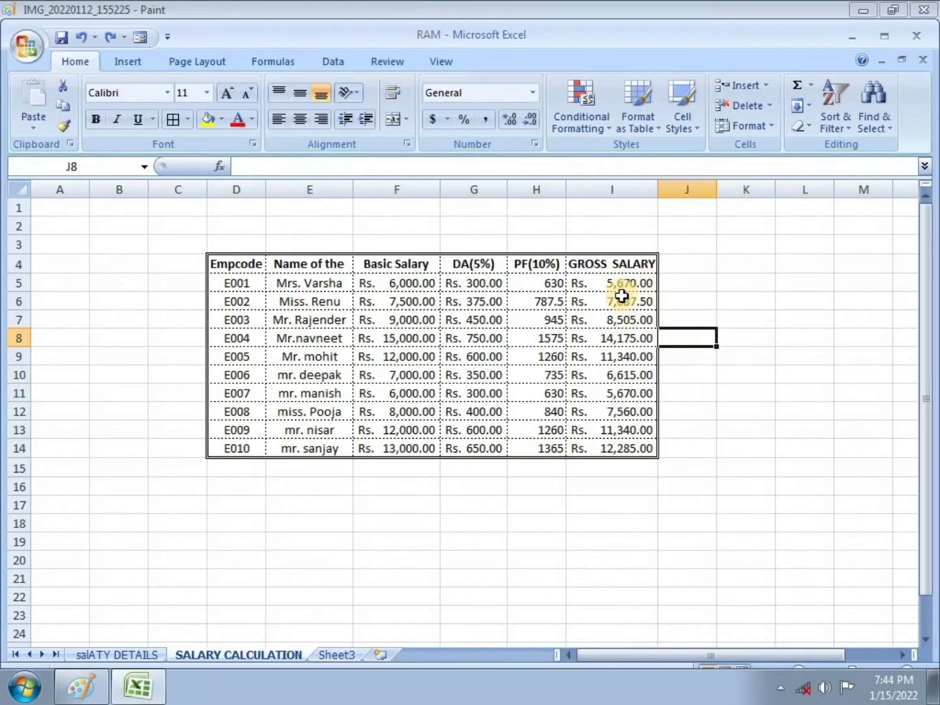
pyautogui.moveTo(619, 281); pyautogui.dragTo(629, 448)
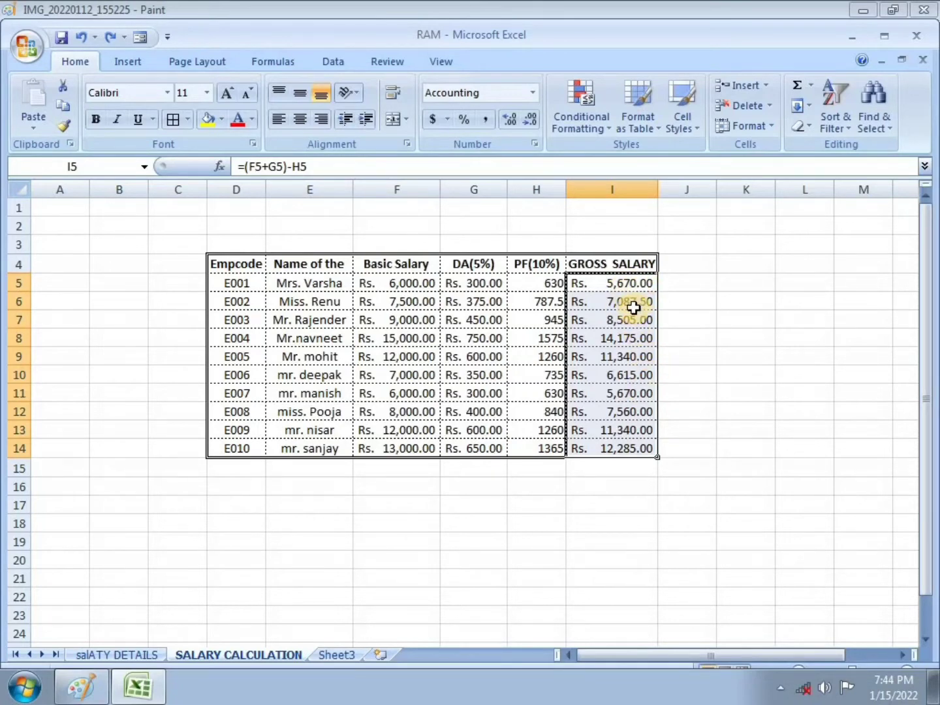
pyautogui.moveTo(623, 285); pyautogui.dragTo(634, 450)
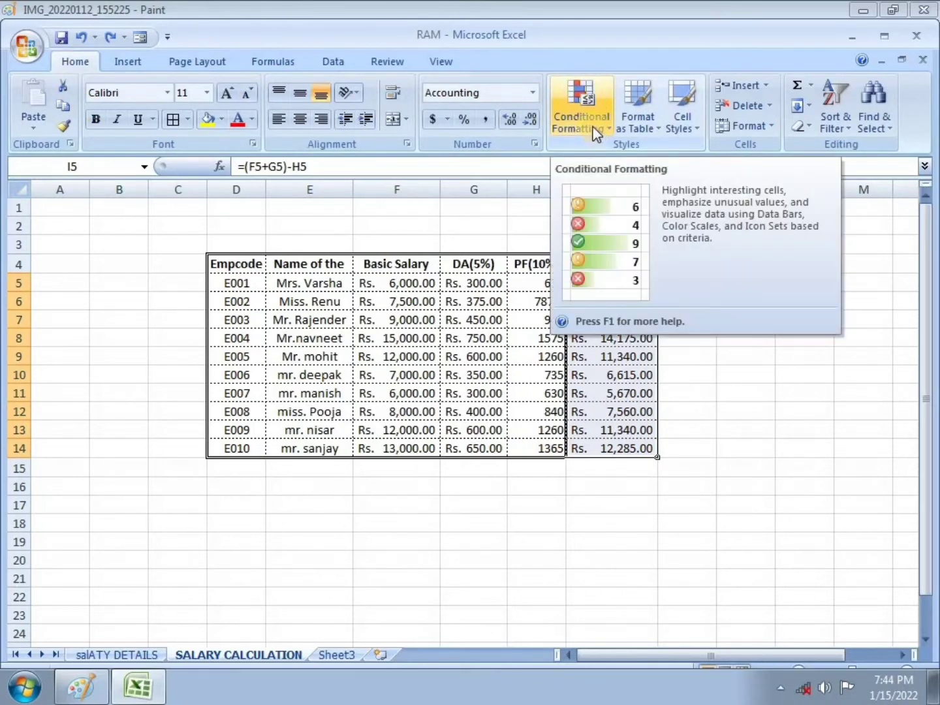
# Add a Greater Than 10000 rule with Light Red Fill to I5:I14, then reselect the cells
pyautogui.click(595, 132)
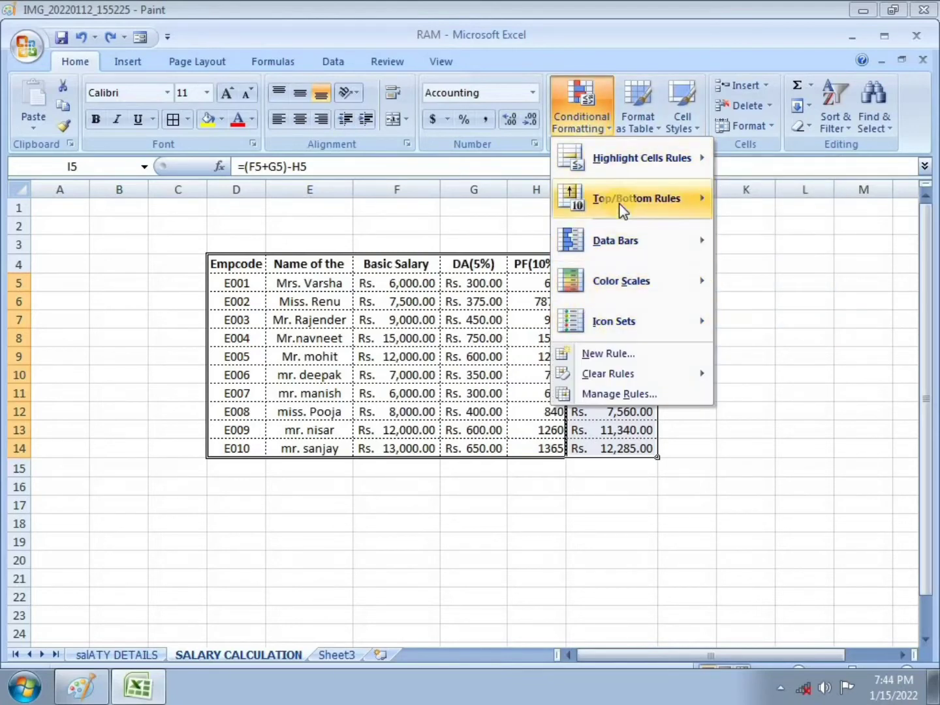
pyautogui.moveTo(641, 158)
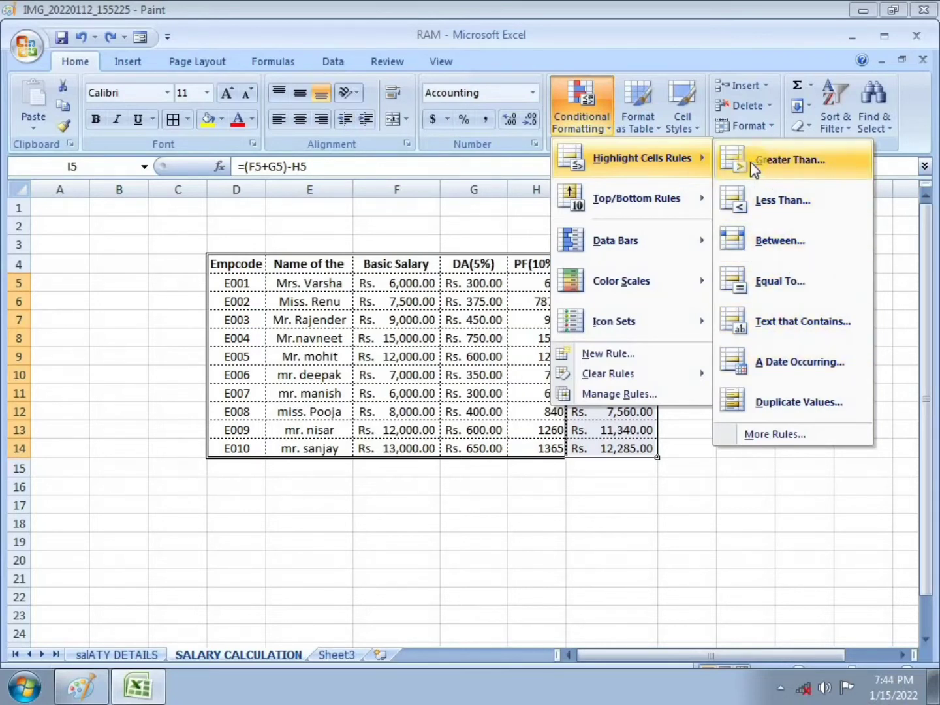
pyautogui.click(785, 161)
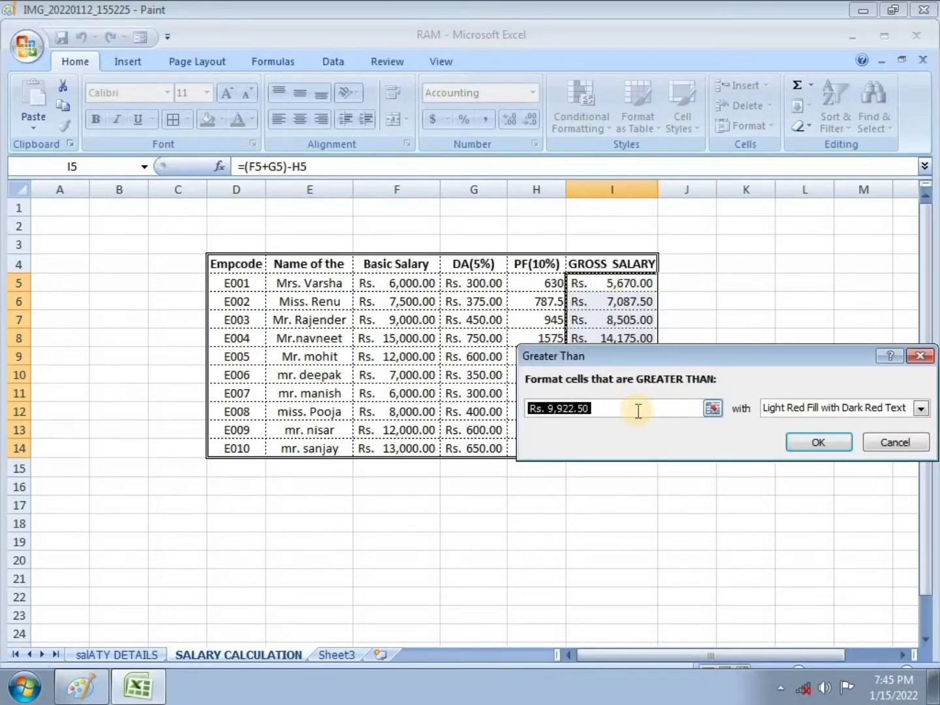
pyautogui.press('BackSpace')
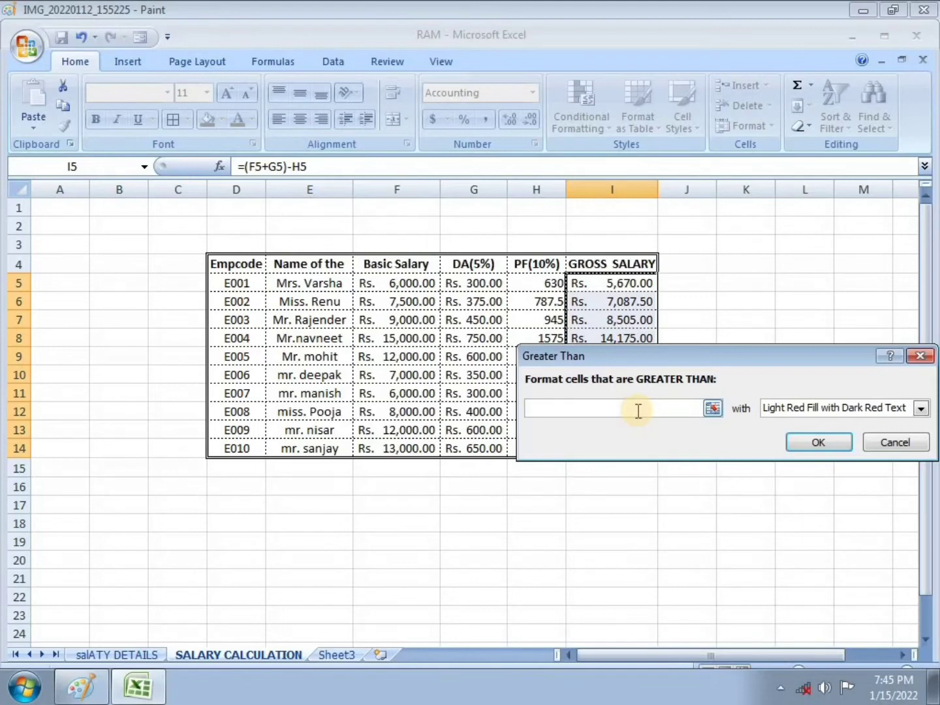
pyautogui.write('10000')
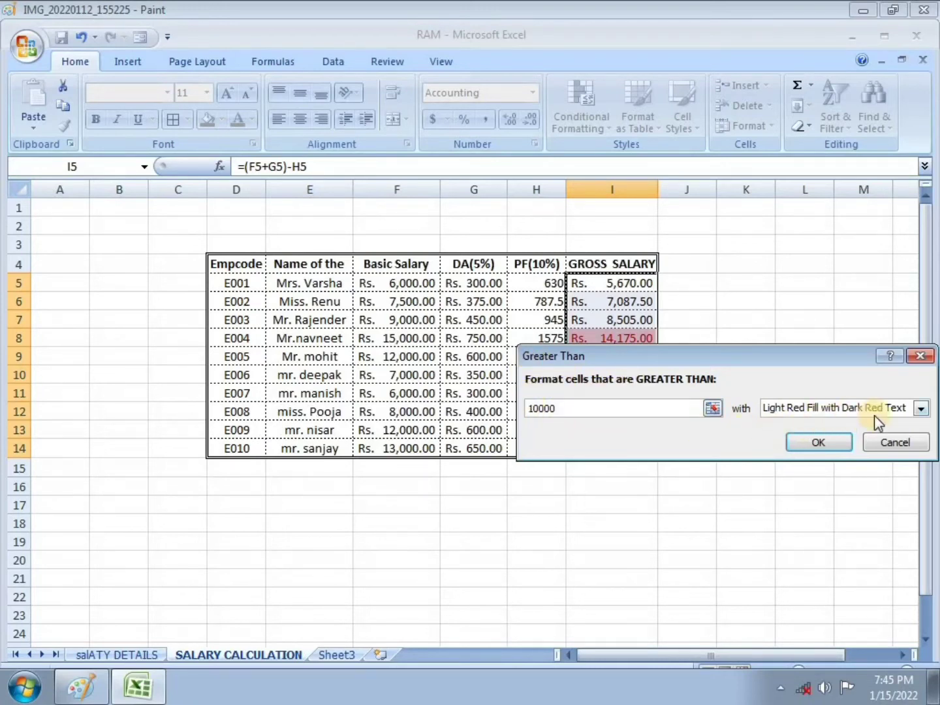
pyautogui.click(922, 410)
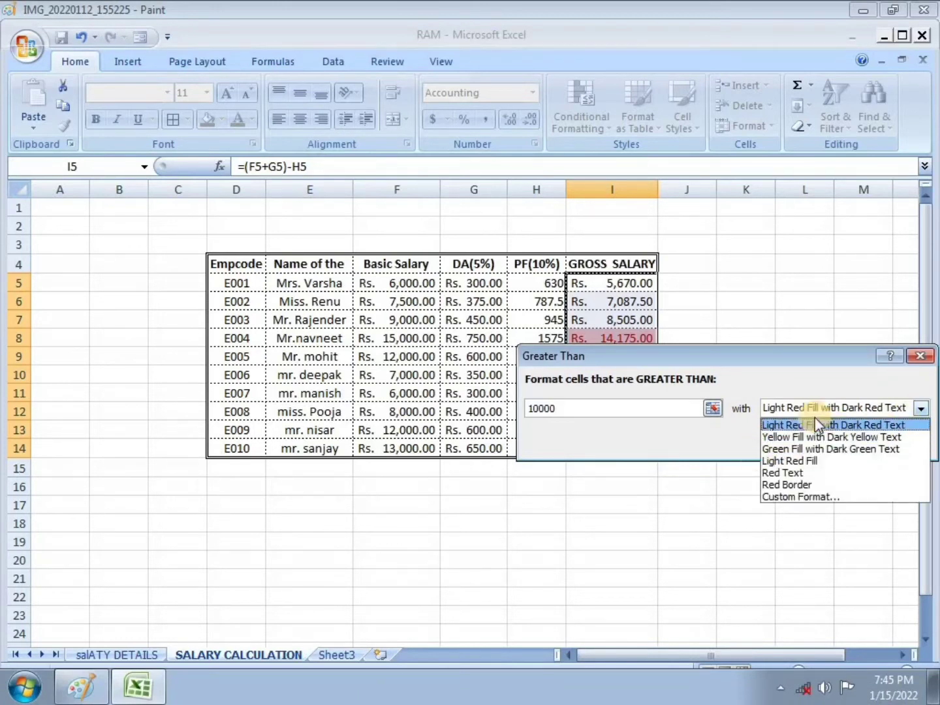
pyautogui.click(797, 353)
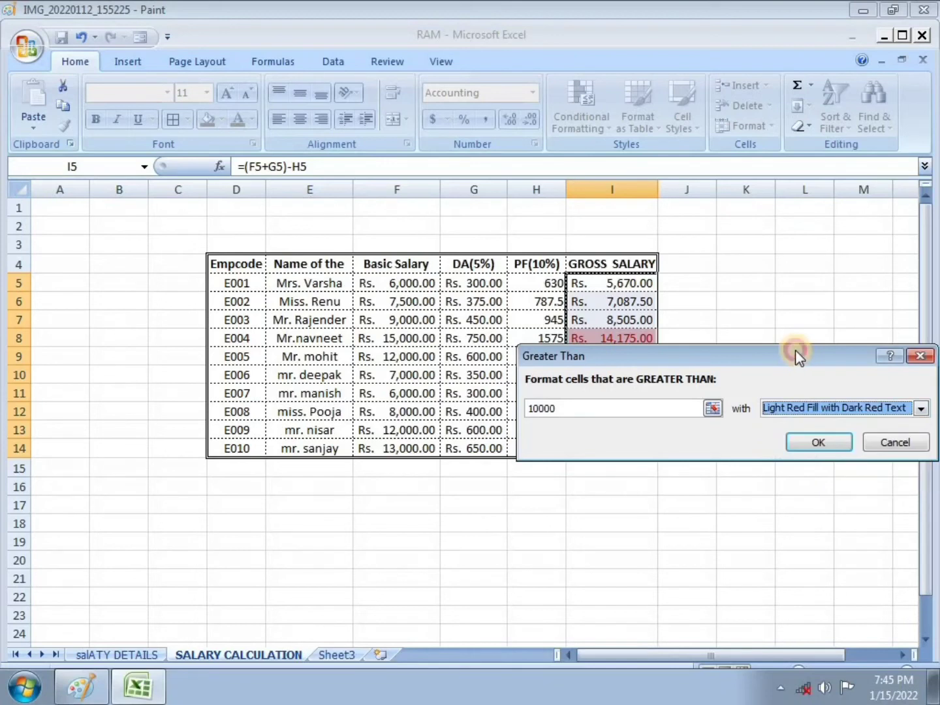
pyautogui.moveTo(797, 353)
pyautogui.mouseDown()
pyautogui.moveTo(626, 475)
pyautogui.moveTo(626, 487)
pyautogui.mouseUp()
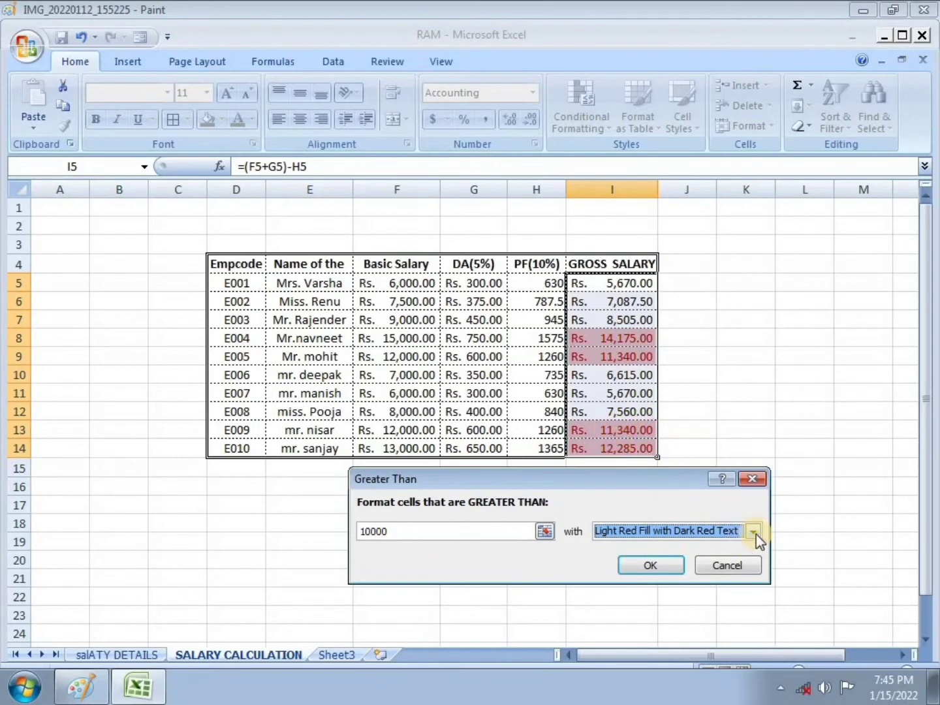
pyautogui.click(755, 531)
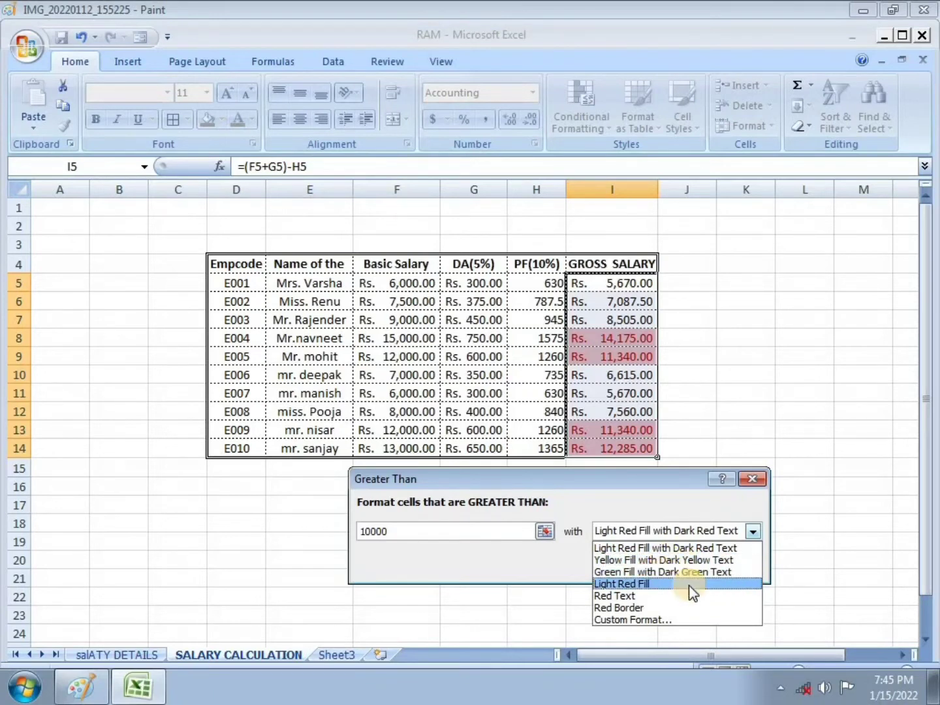
pyautogui.click(629, 585)
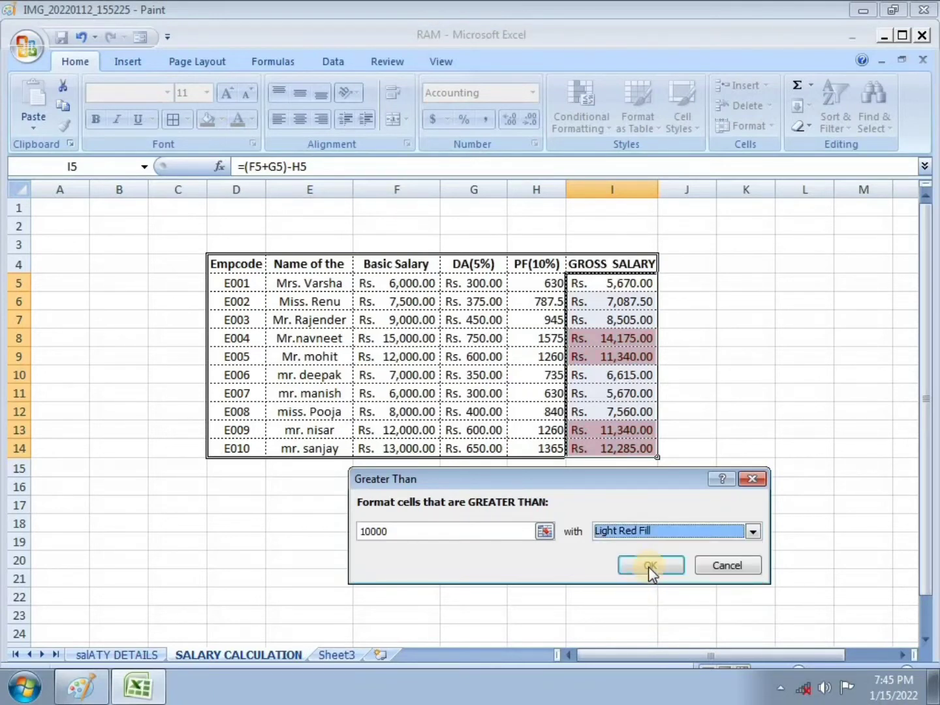
pyautogui.click(642, 564)
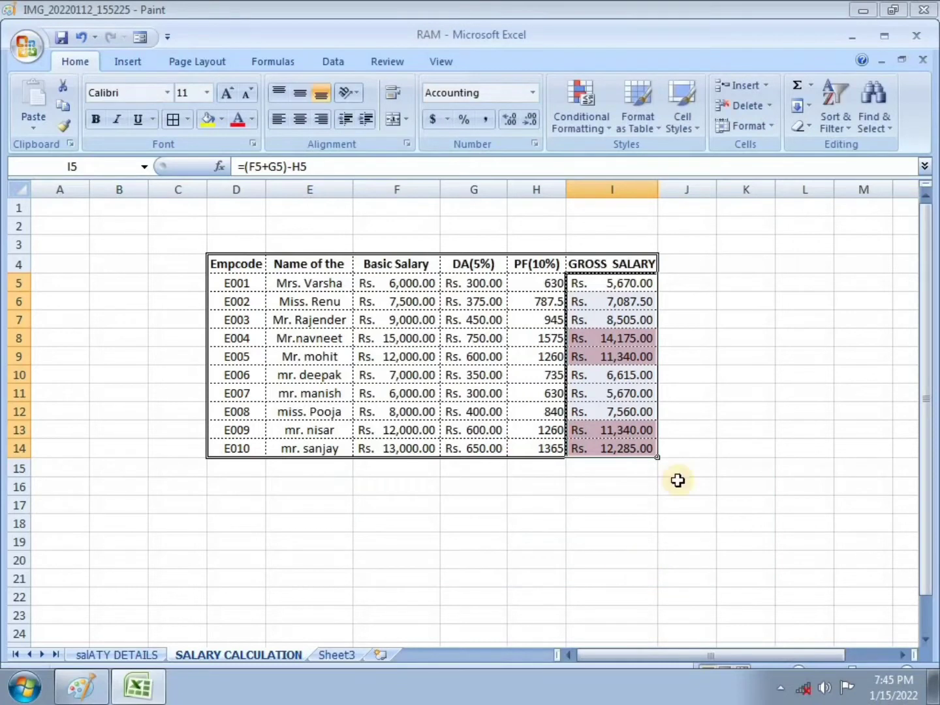
pyautogui.click(742, 370)
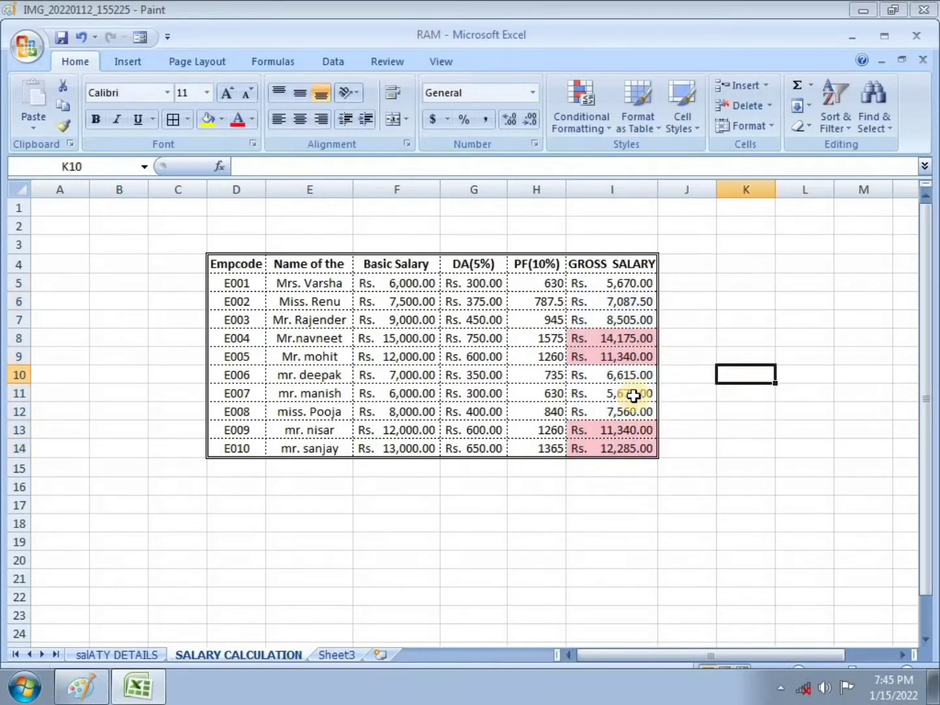
pyautogui.moveTo(606, 281); pyautogui.dragTo(623, 453)
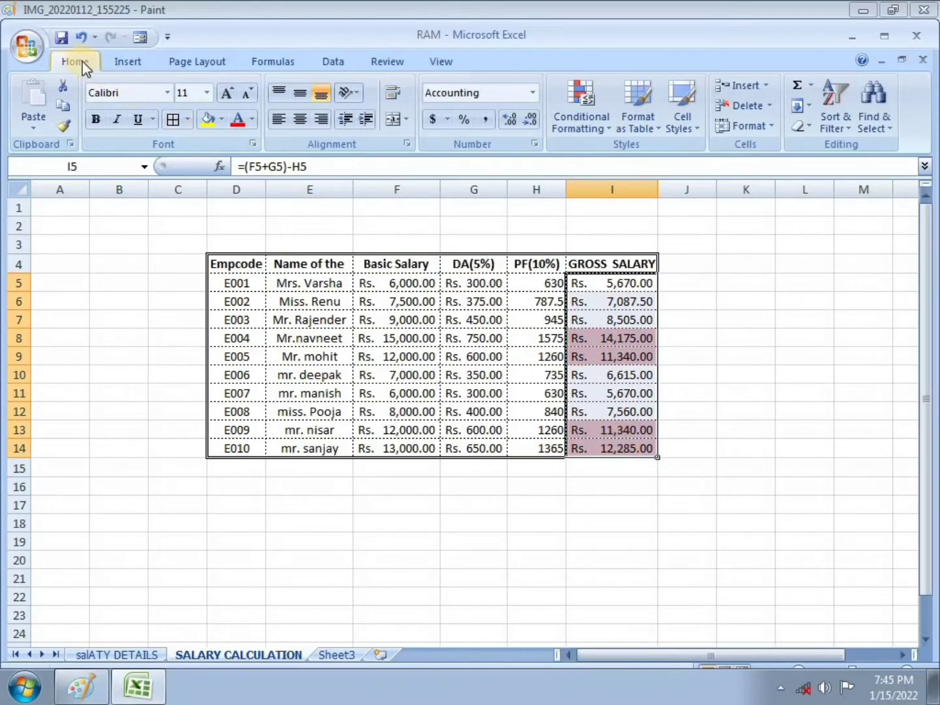
# Add a Less Than 10000 rule with Yellow Fill and Dark Yellow Text to I5:I14
pyautogui.click(585, 129)
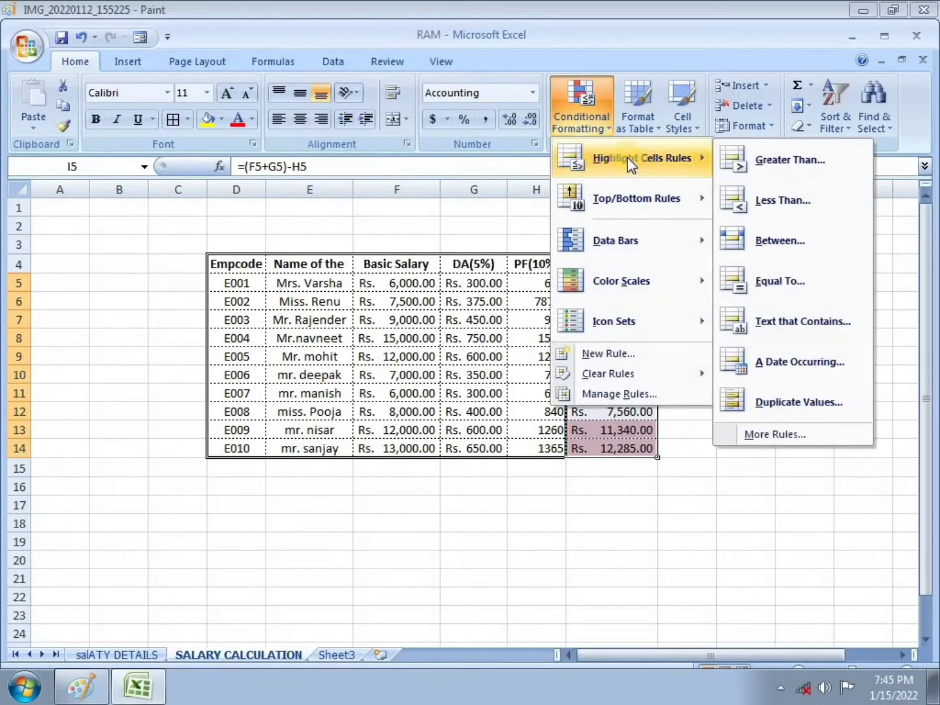
pyautogui.moveTo(641, 157)
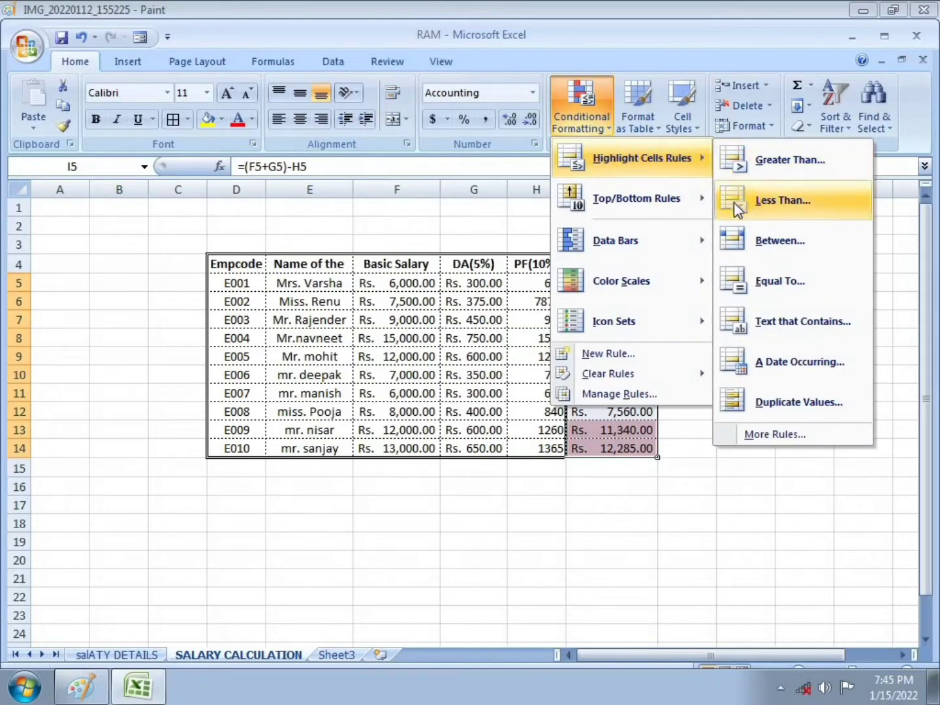
pyautogui.click(771, 203)
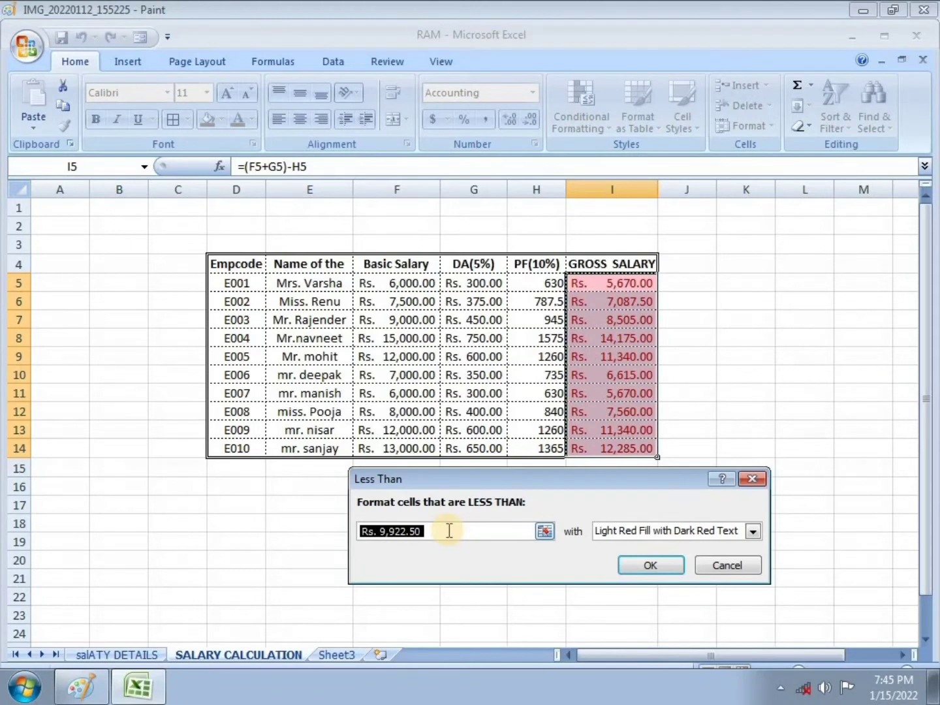
pyautogui.press('BackSpace')
pyautogui.write('10')
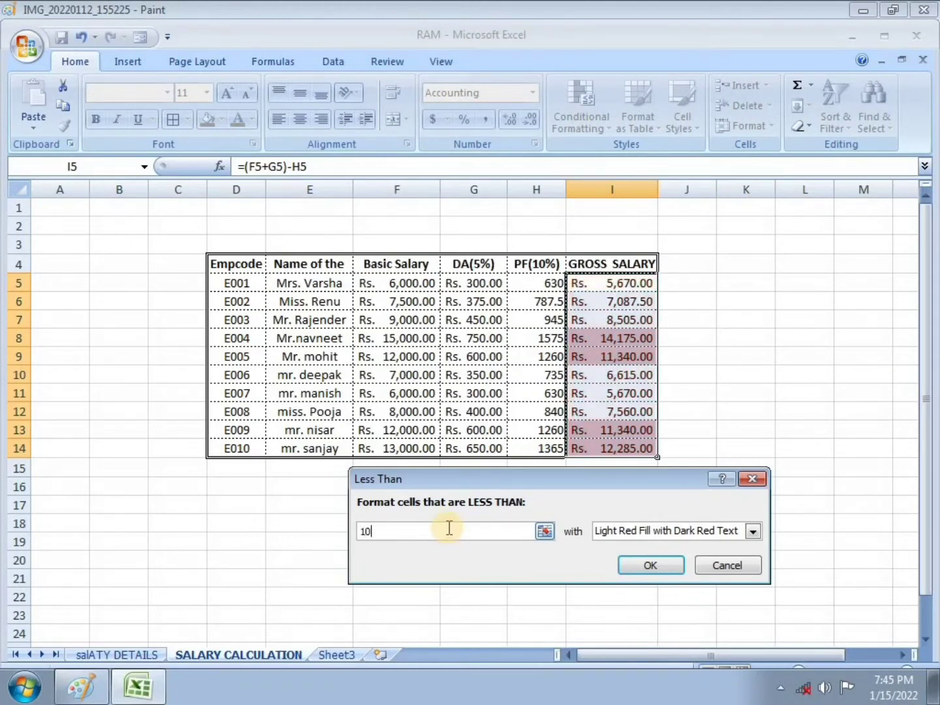
pyautogui.write('000')
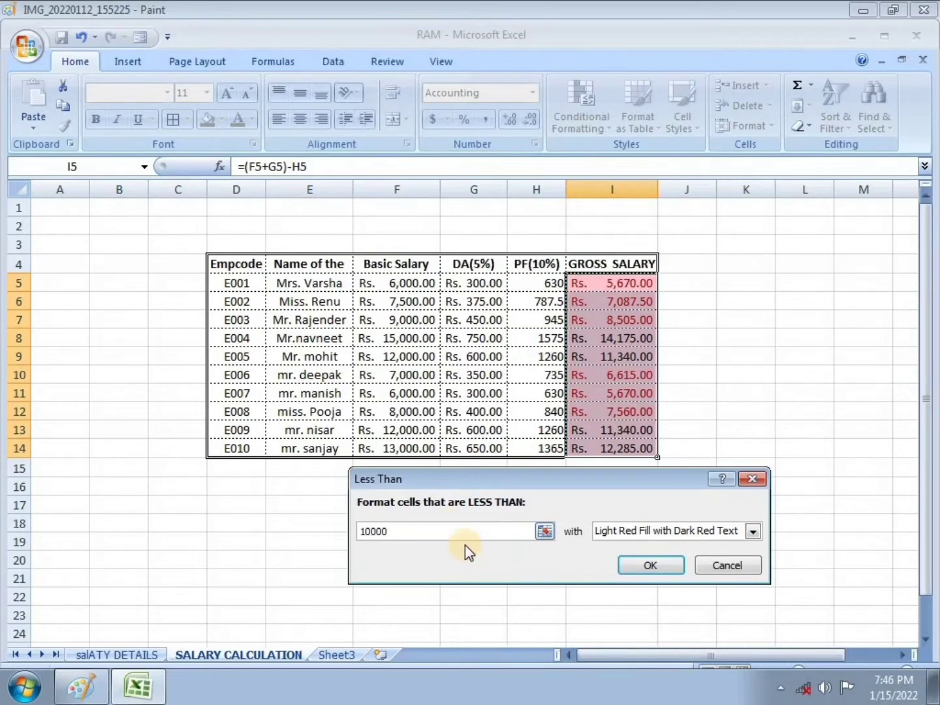
pyautogui.click(752, 532)
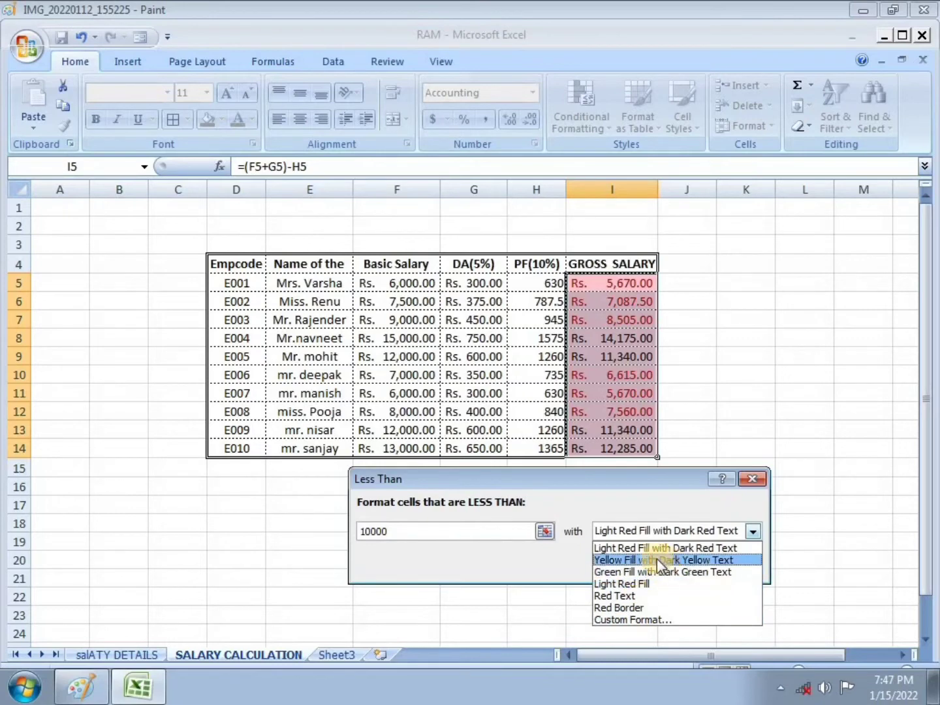
pyautogui.click(689, 560)
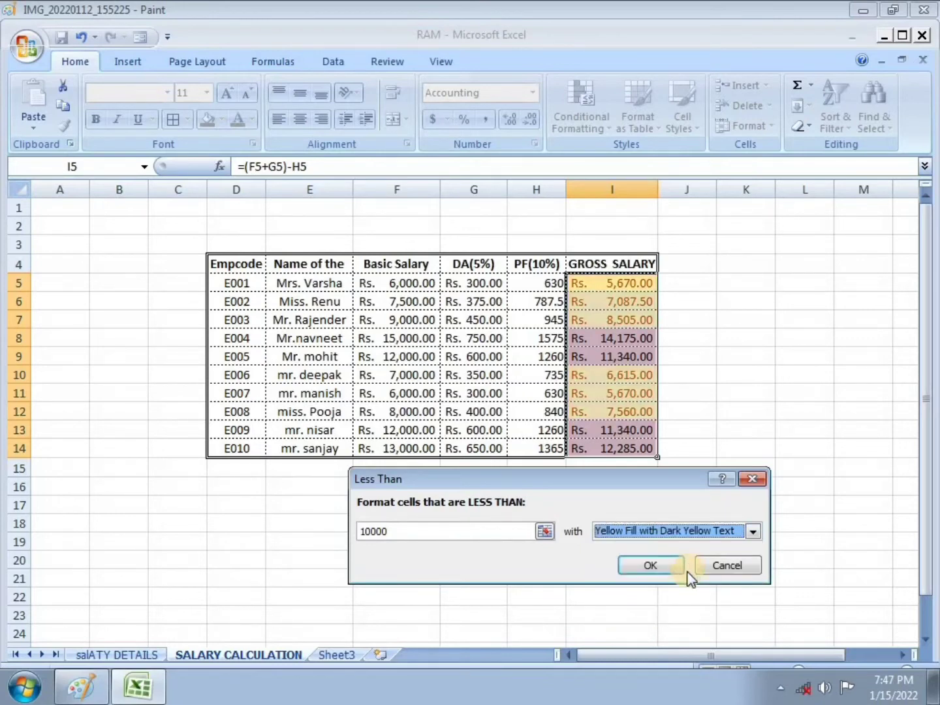
pyautogui.click(660, 566)
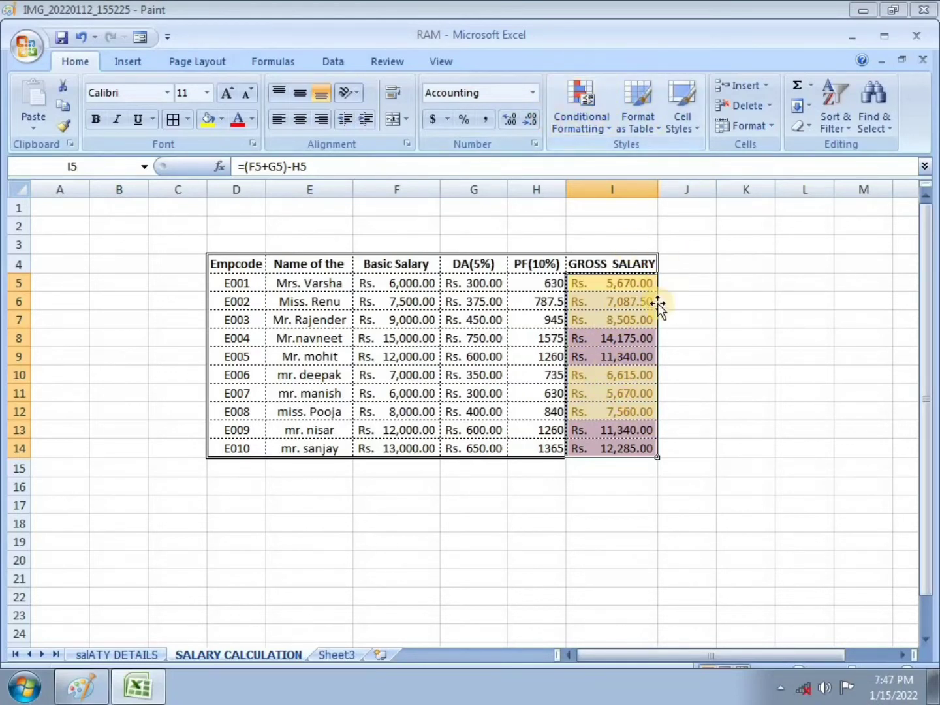
pyautogui.click(81, 686)
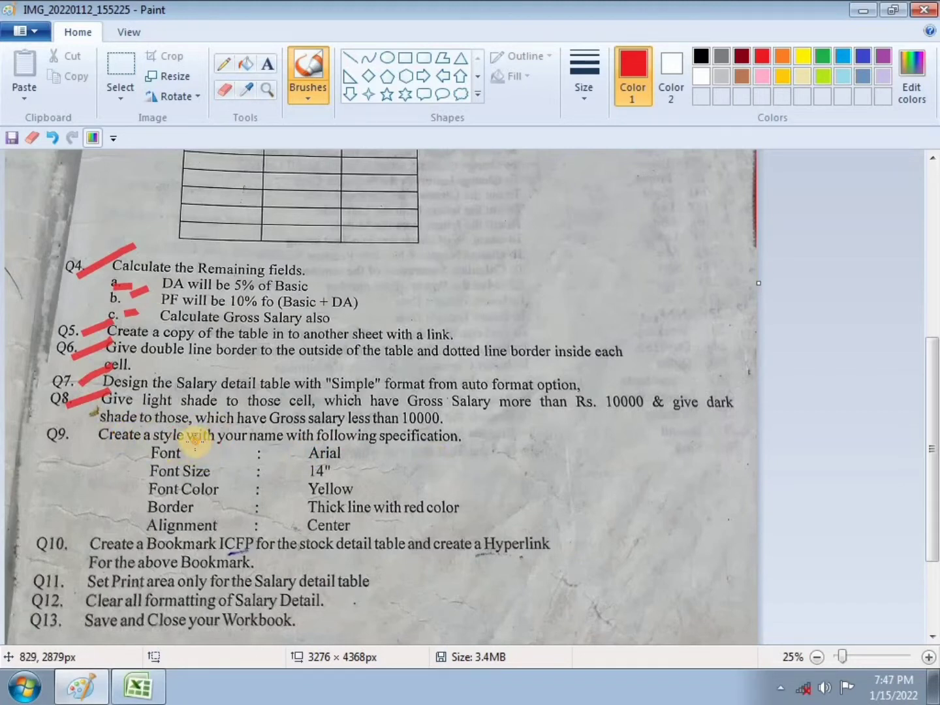
pyautogui.click(279, 447)
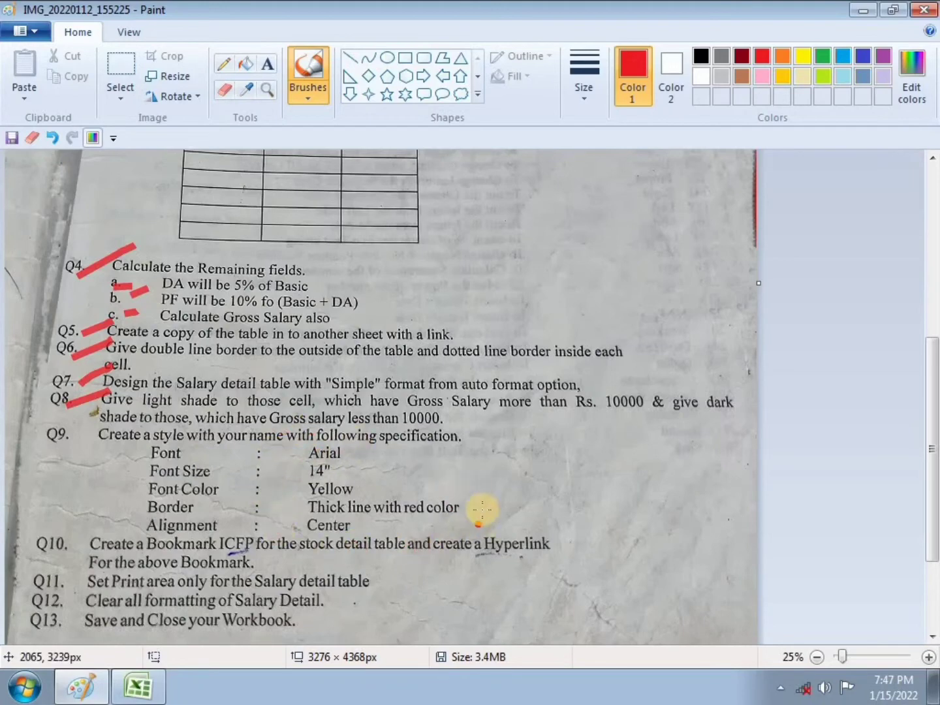
# Back in Excel, deselect the Gross Salary cells and preview the Cell Styles gallery without applying a style
pyautogui.click(136, 693)
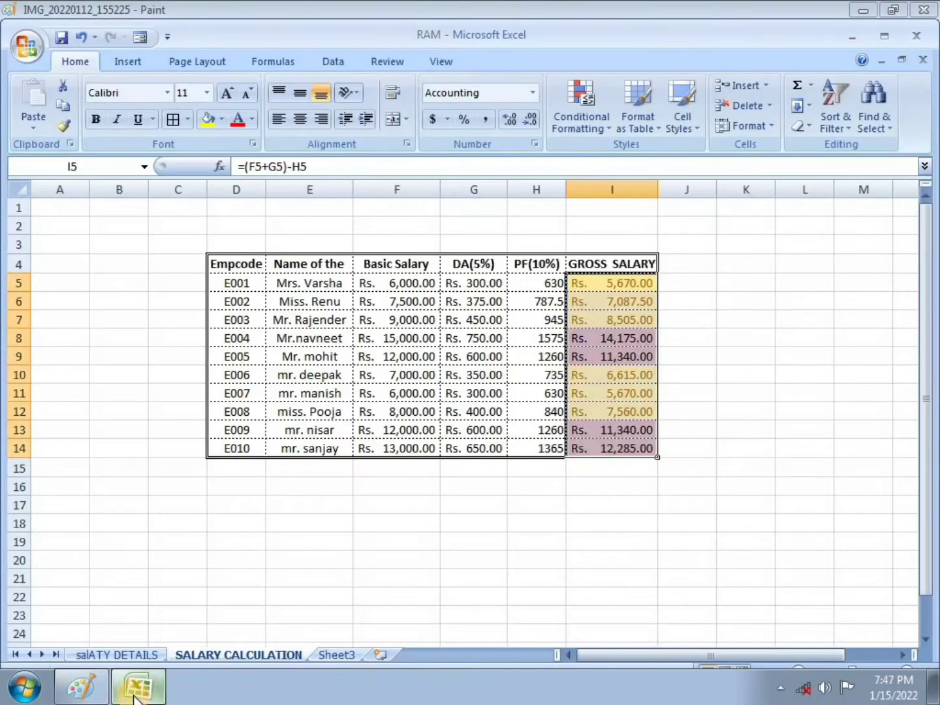
pyautogui.click(745, 320)
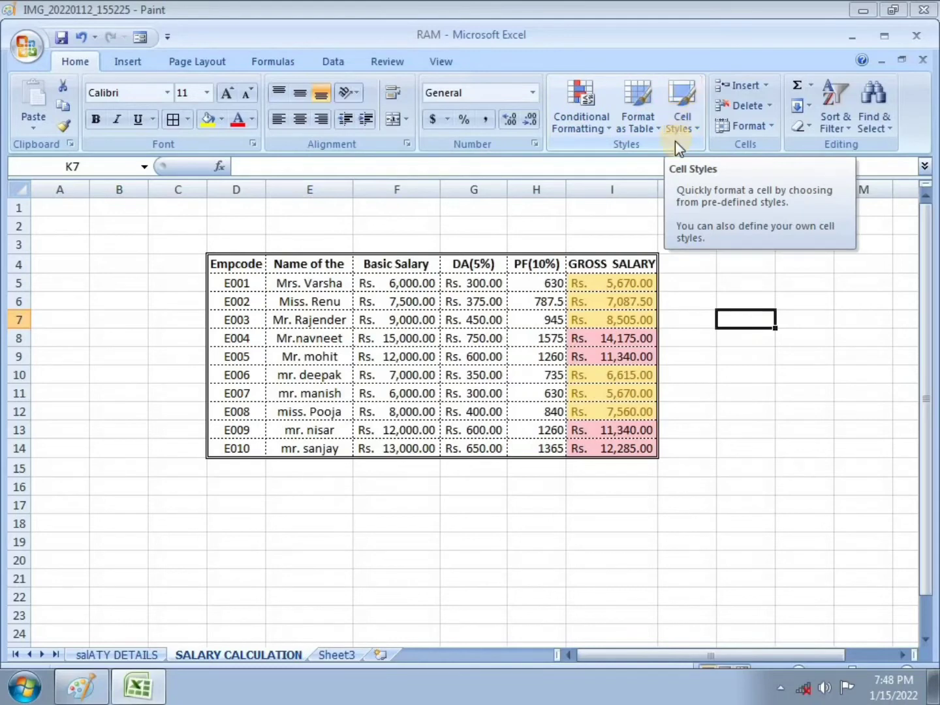
pyautogui.click(689, 120)
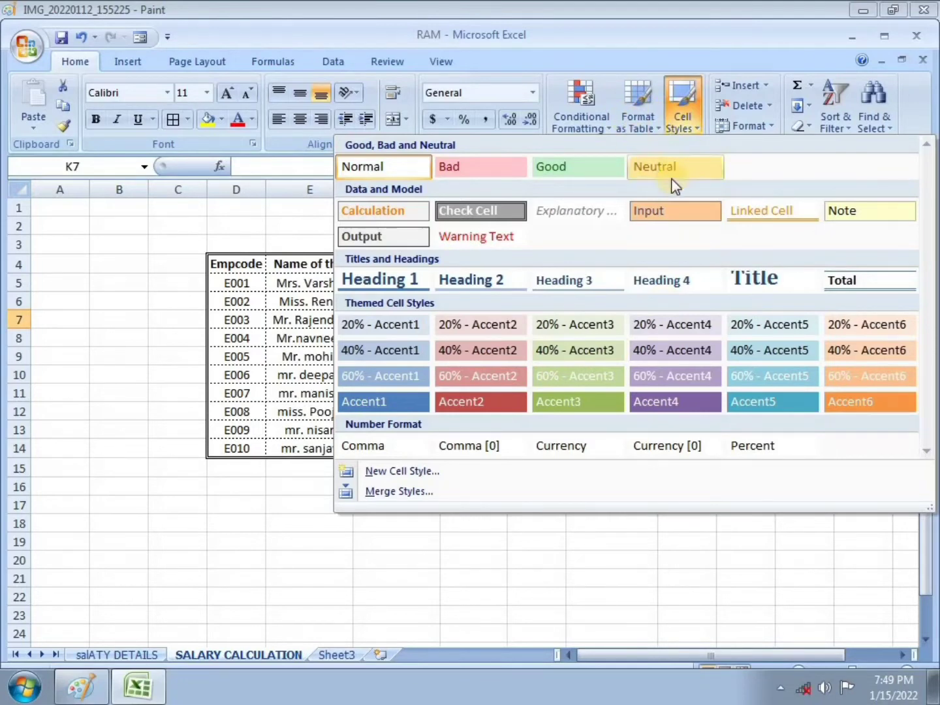
pyautogui.click(568, 555)
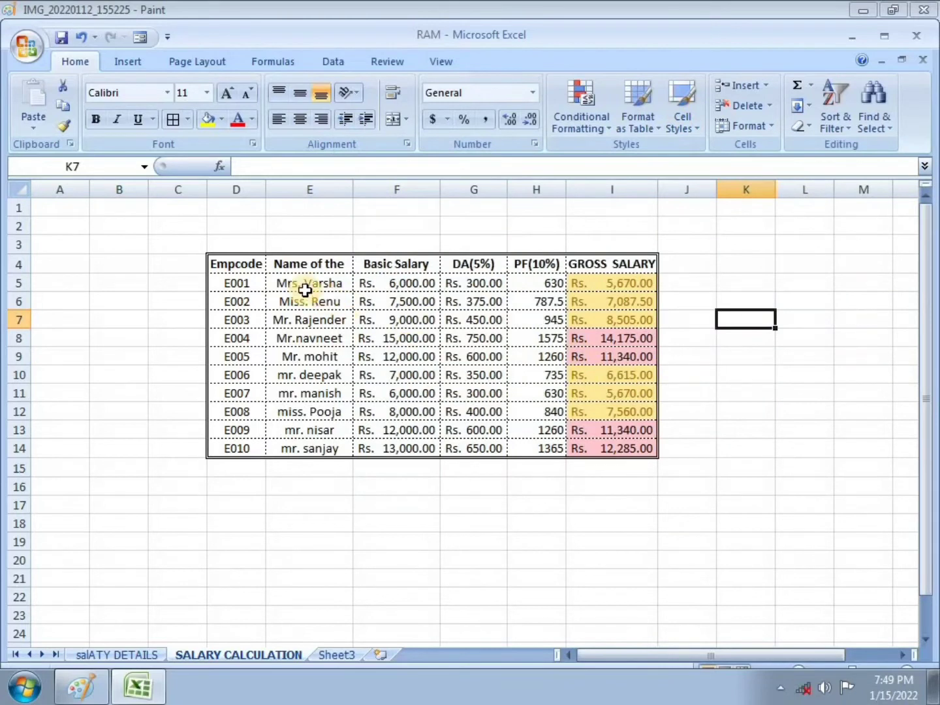
# Select the salary table D4:I14 and browse the Format as Table and Cell Styles galleries without applying any
pyautogui.moveTo(232, 264); pyautogui.dragTo(602, 443)
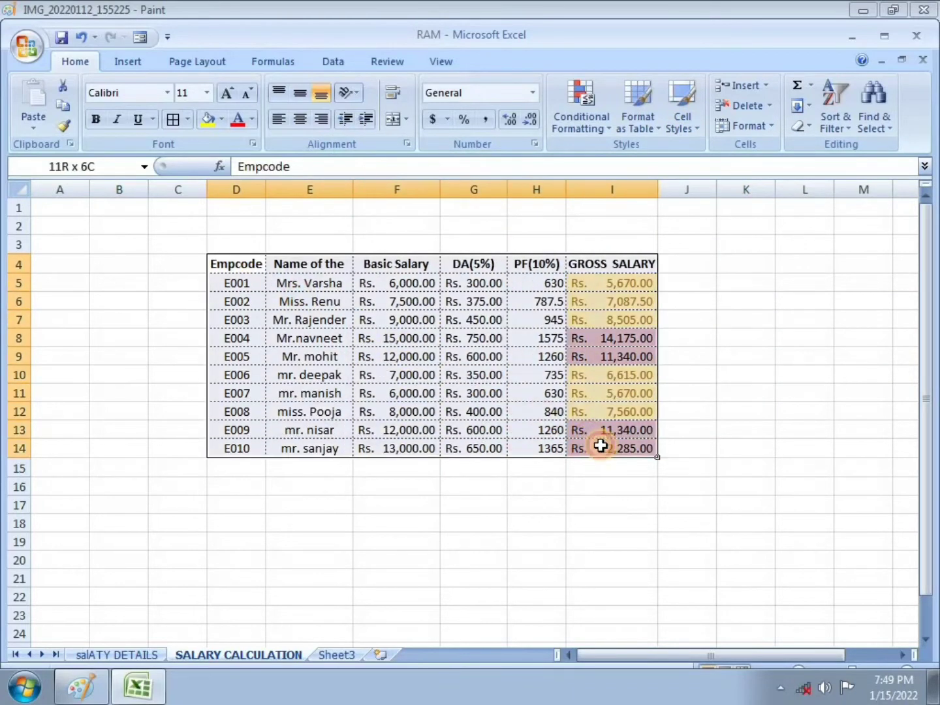
pyautogui.click(639, 116)
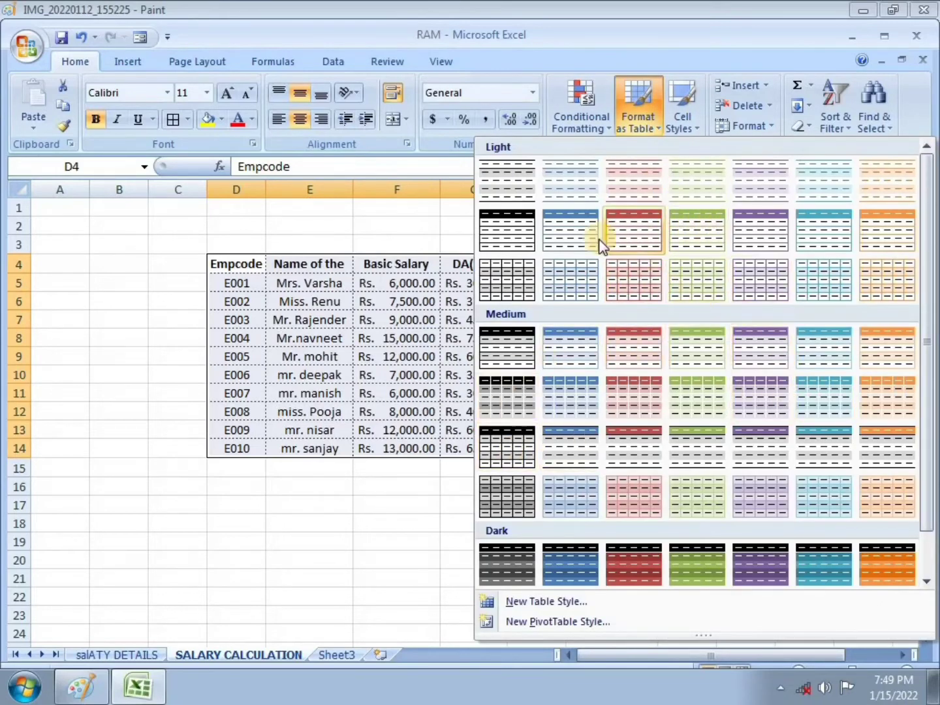
pyautogui.click(398, 508)
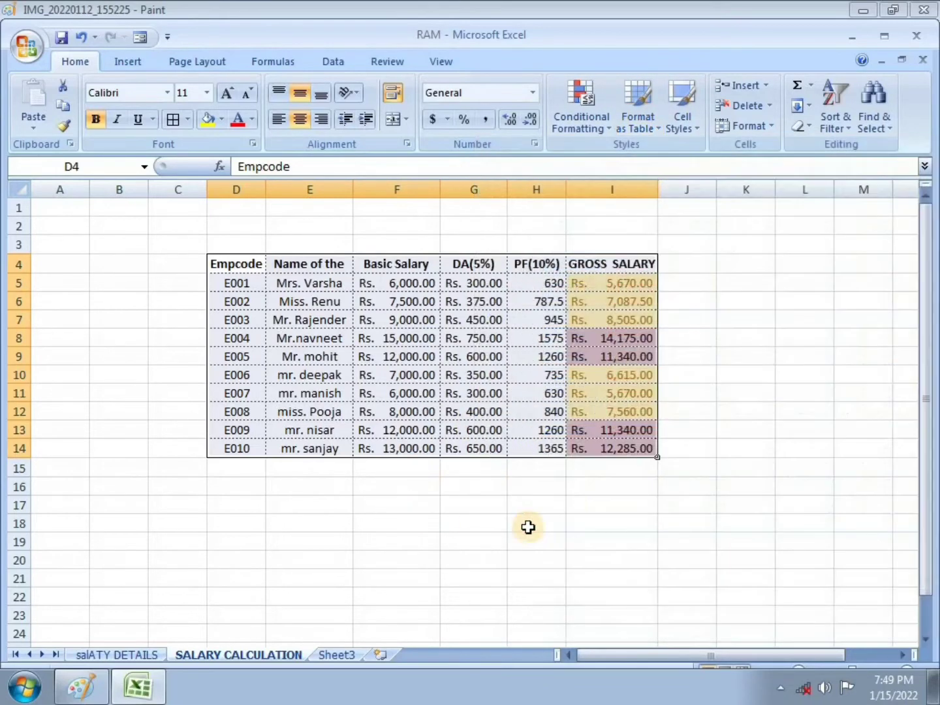
pyautogui.click(460, 516)
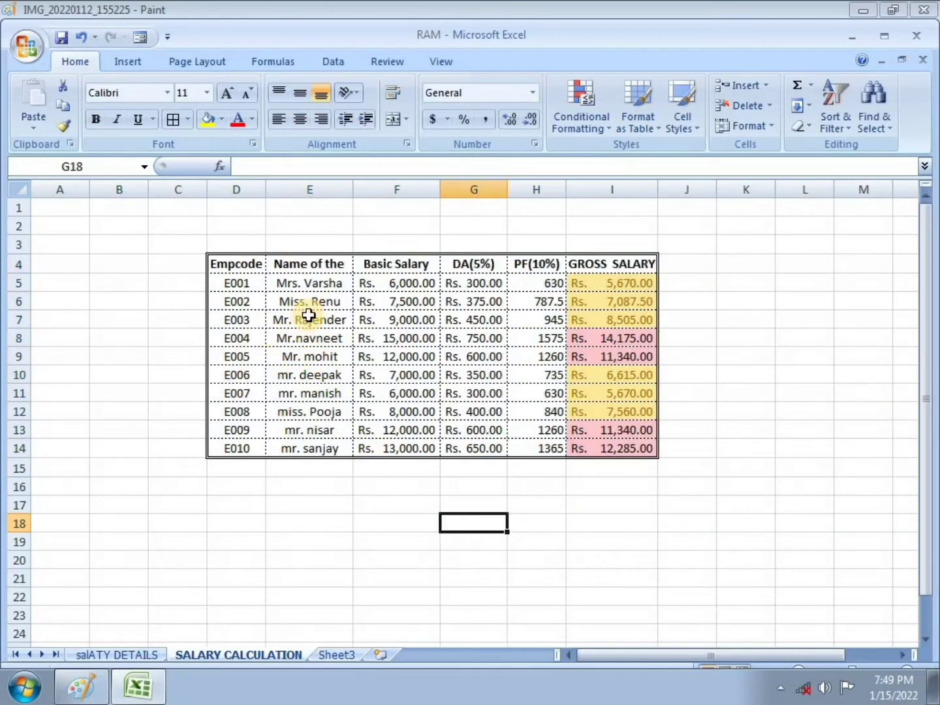
pyautogui.moveTo(229, 264); pyautogui.dragTo(598, 452)
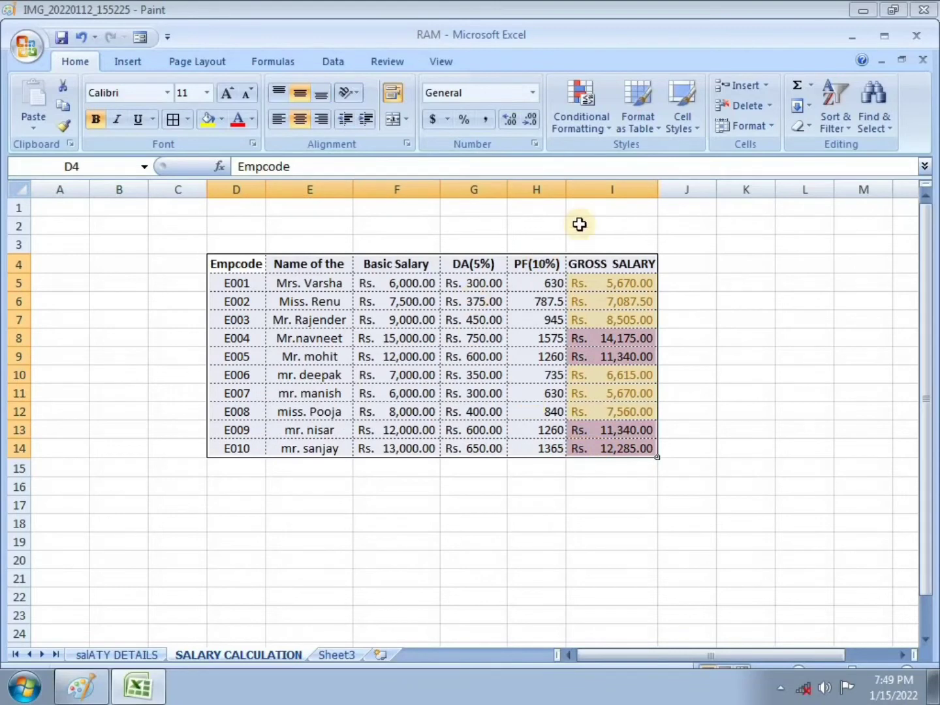
pyautogui.click(690, 121)
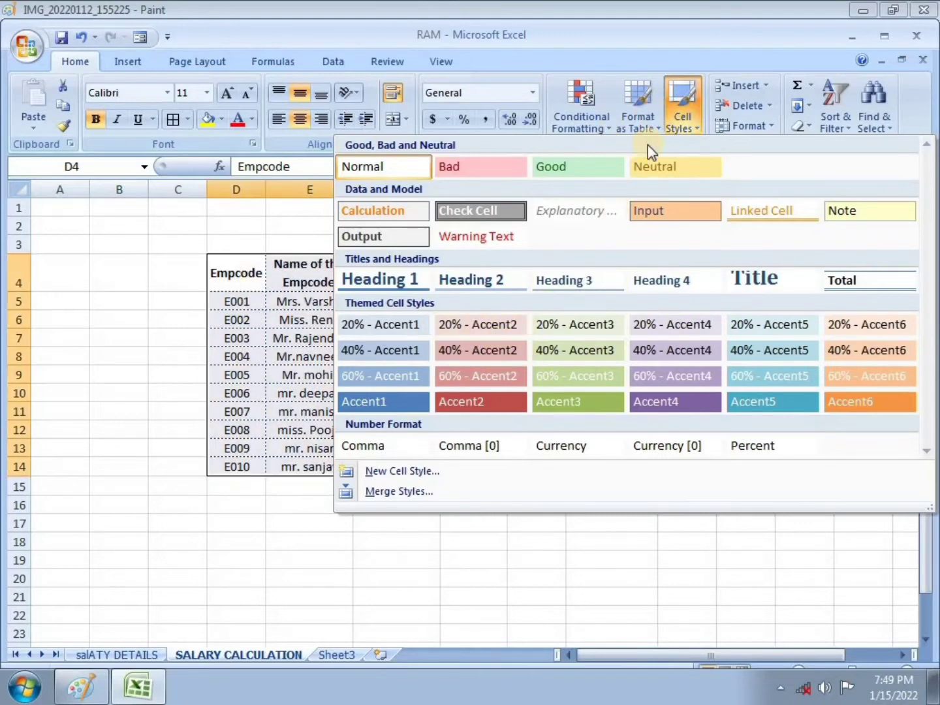
pyautogui.click(248, 217)
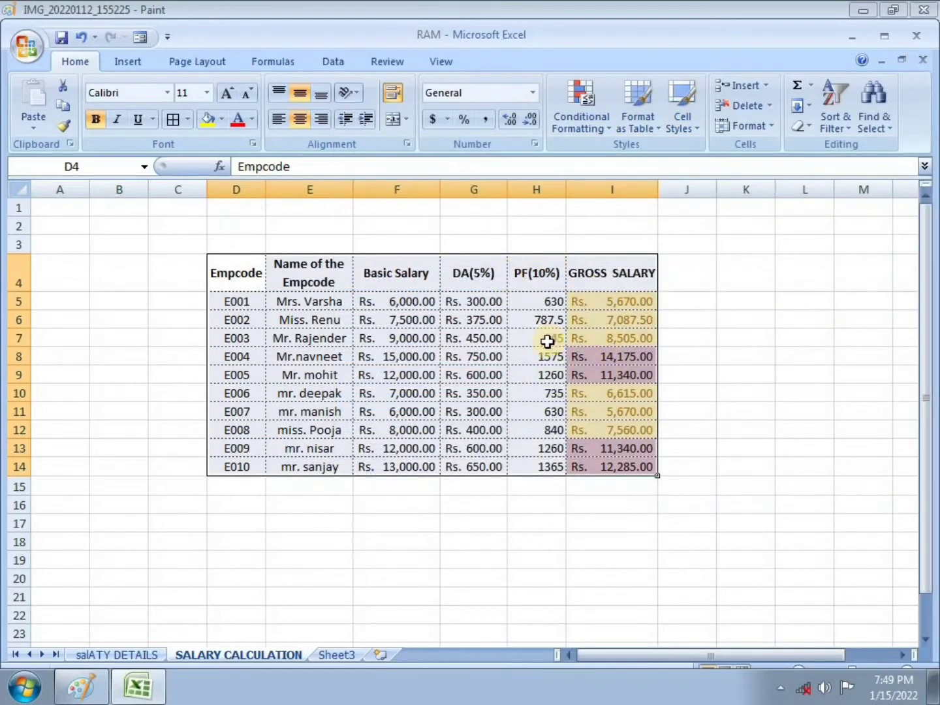
# Start a new cell style and replace its default name with 'RAM,S STYLE'
pyautogui.click(683, 124)
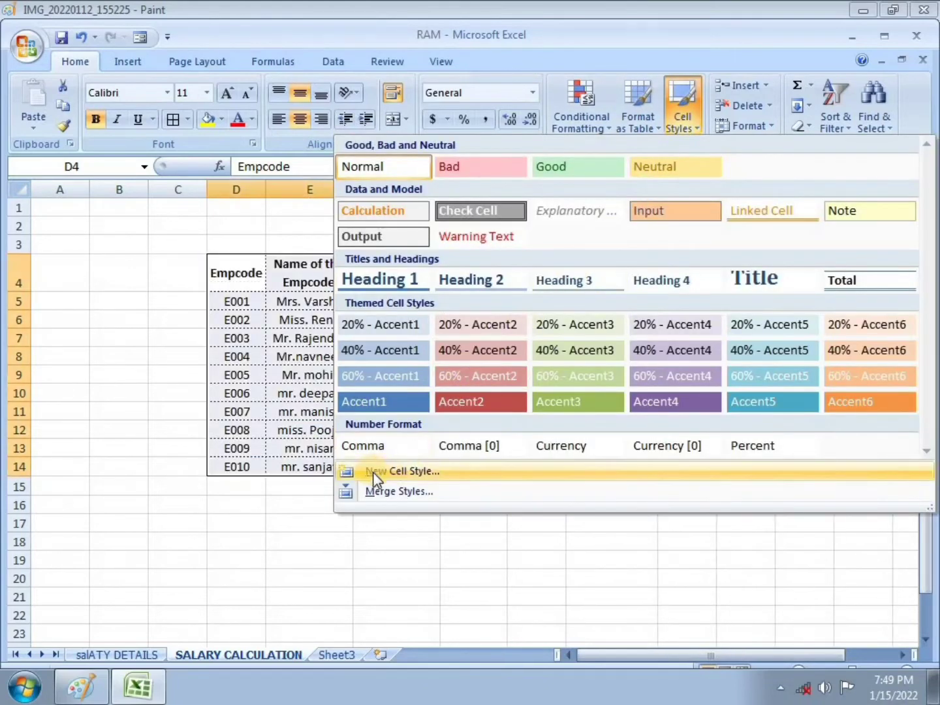
pyautogui.click(419, 472)
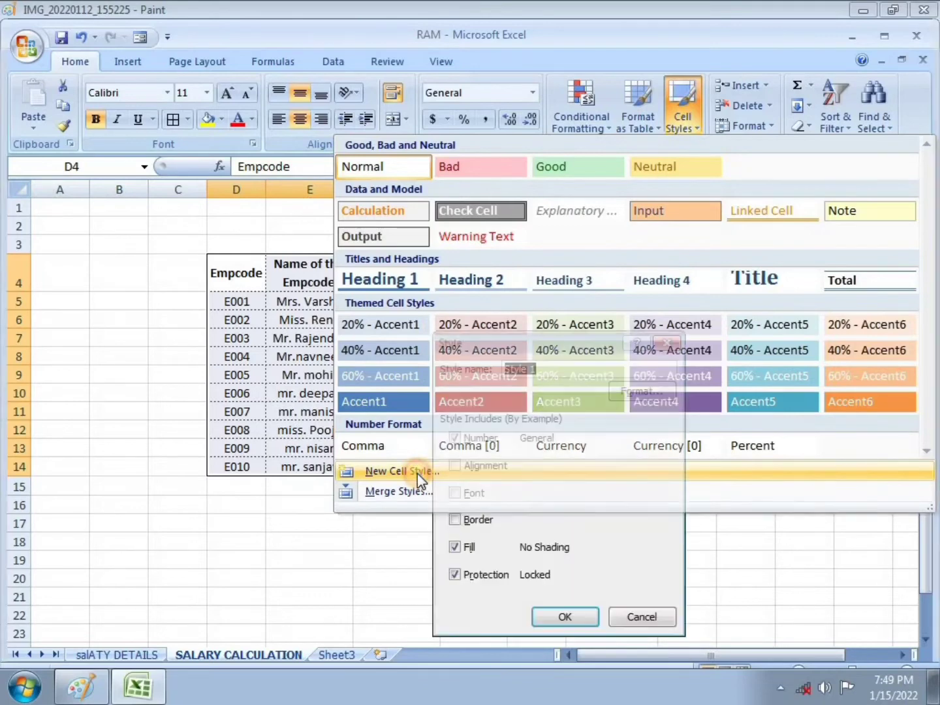
pyautogui.click(556, 369)
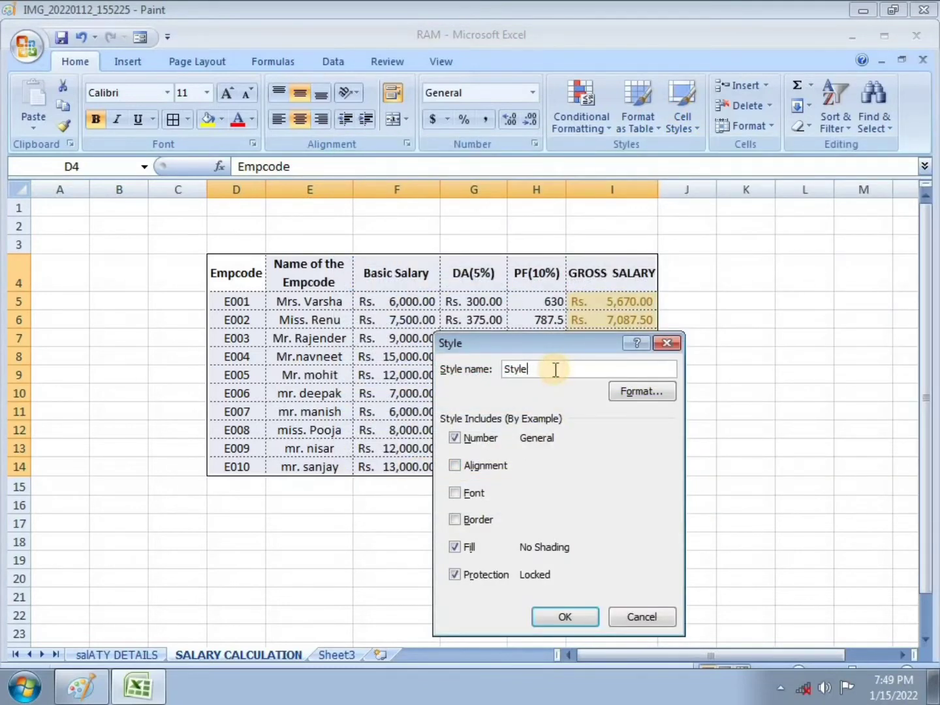
pyautogui.press('BackSpace')
pyautogui.press('BackSpace')
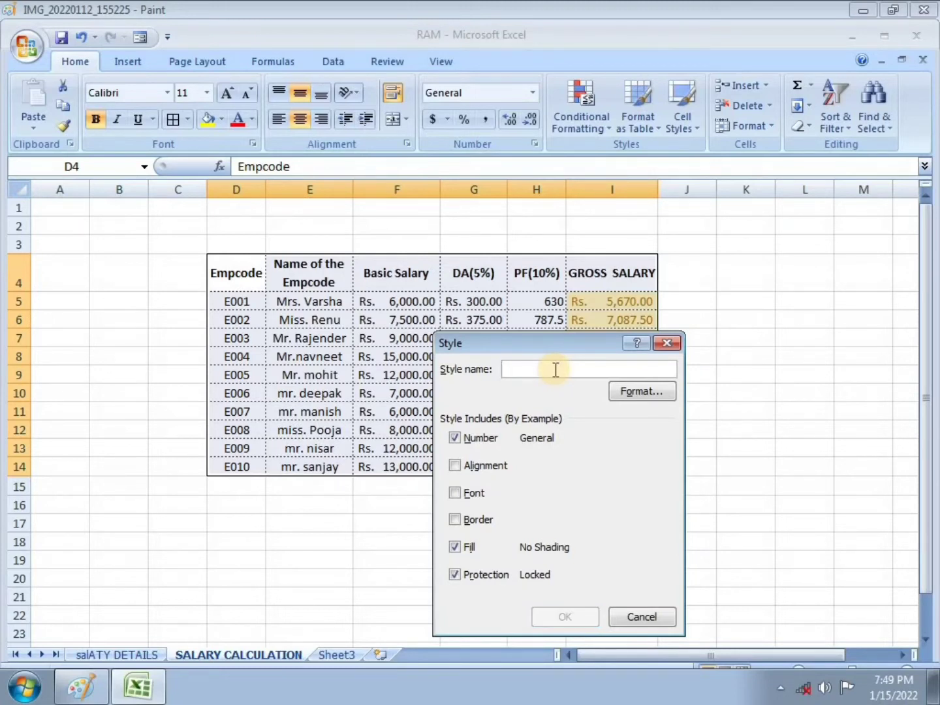
pyautogui.write('RAM,S STYLE')
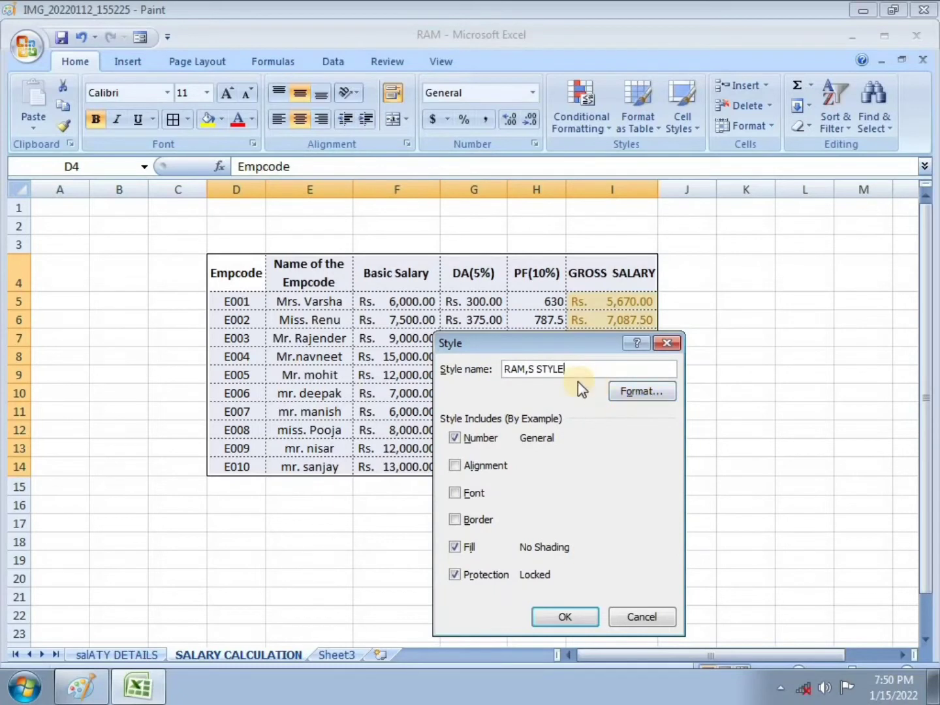
# Set the new style's font to Arial, size 14, in yellow
pyautogui.click(649, 391)
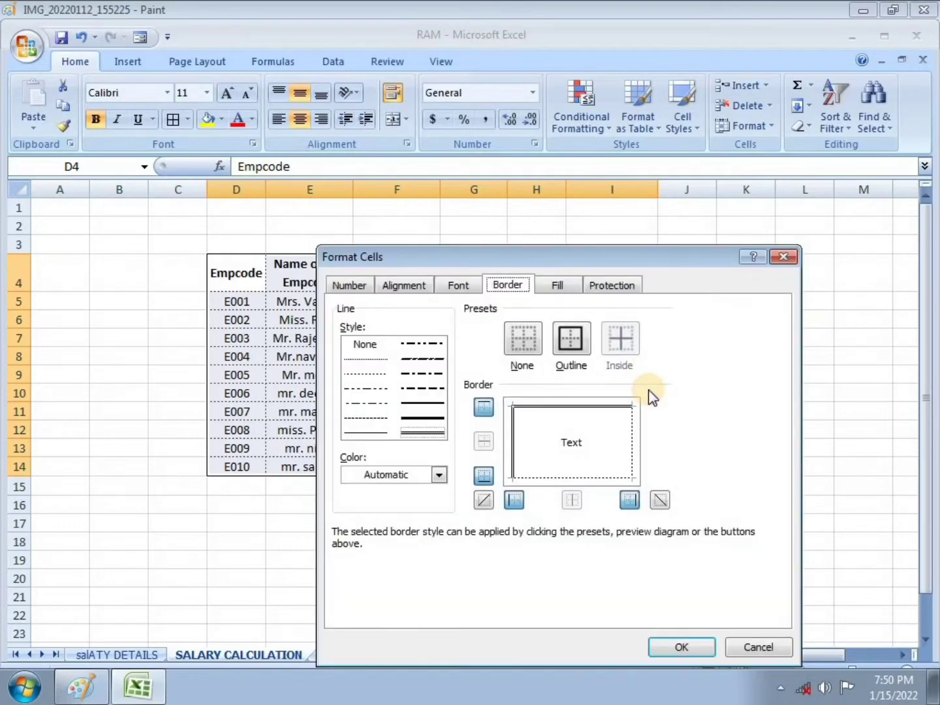
pyautogui.click(459, 287)
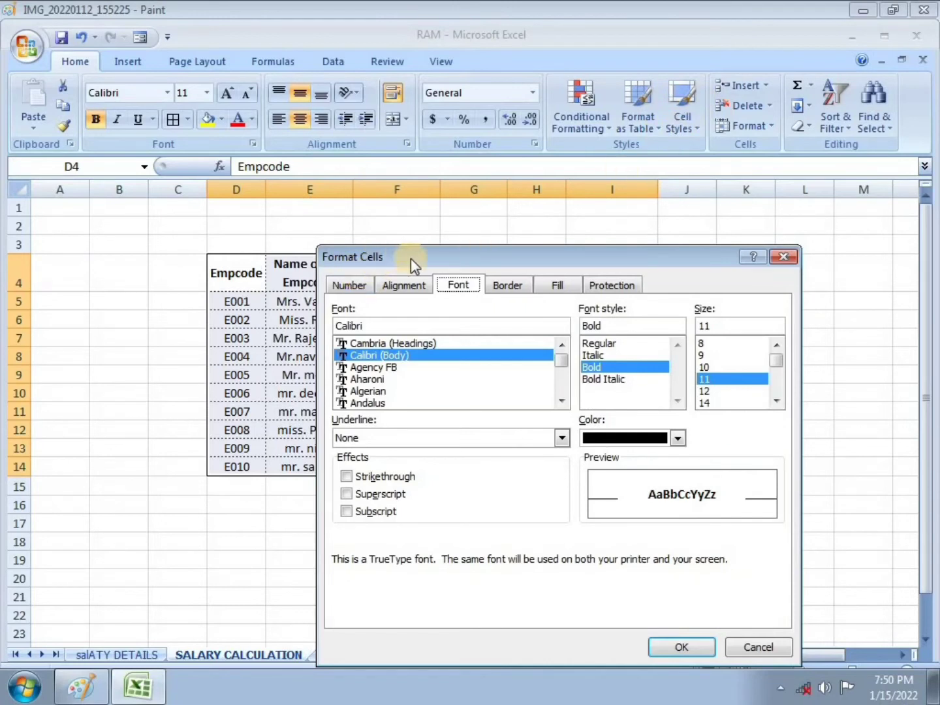
pyautogui.moveTo(410, 259); pyautogui.dragTo(427, 229)
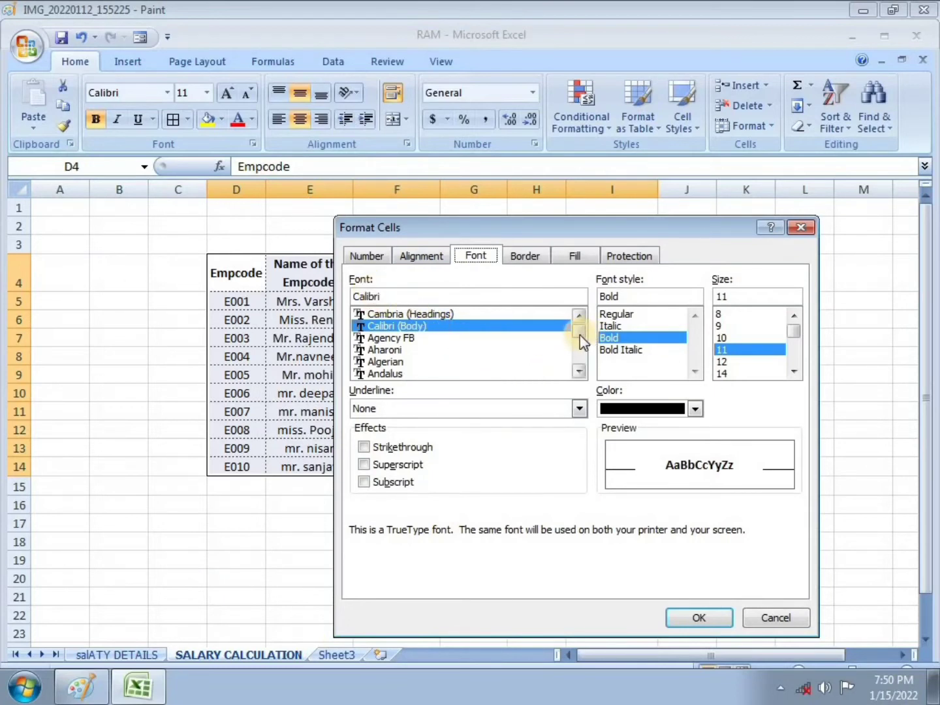
pyautogui.click(578, 371)
pyautogui.click(578, 371)
pyautogui.click(579, 371)
pyautogui.click(578, 370)
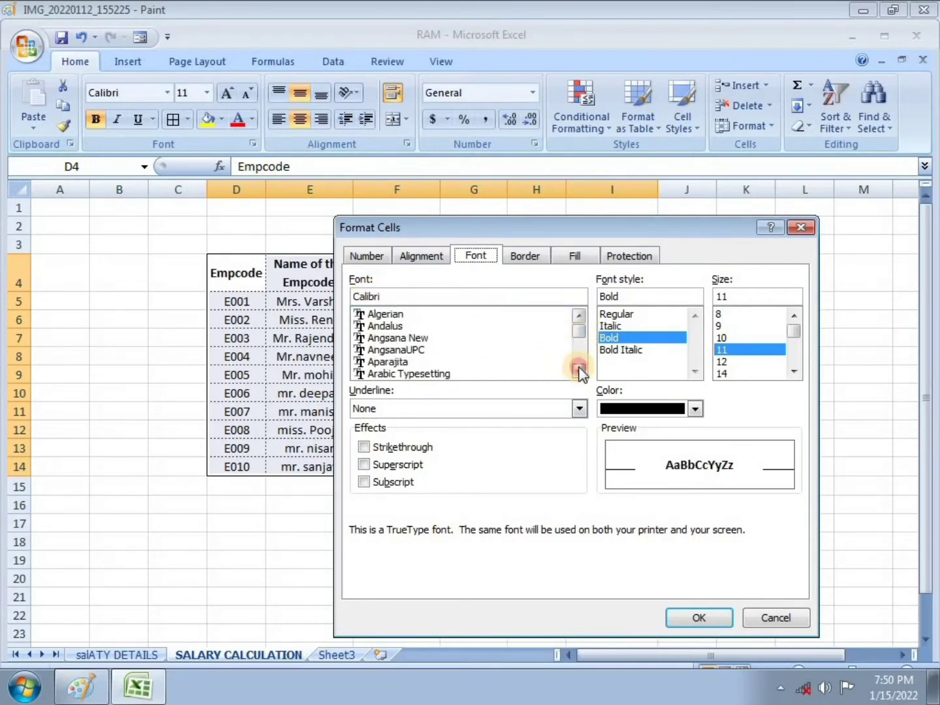
pyautogui.click(579, 371)
pyautogui.click(372, 372)
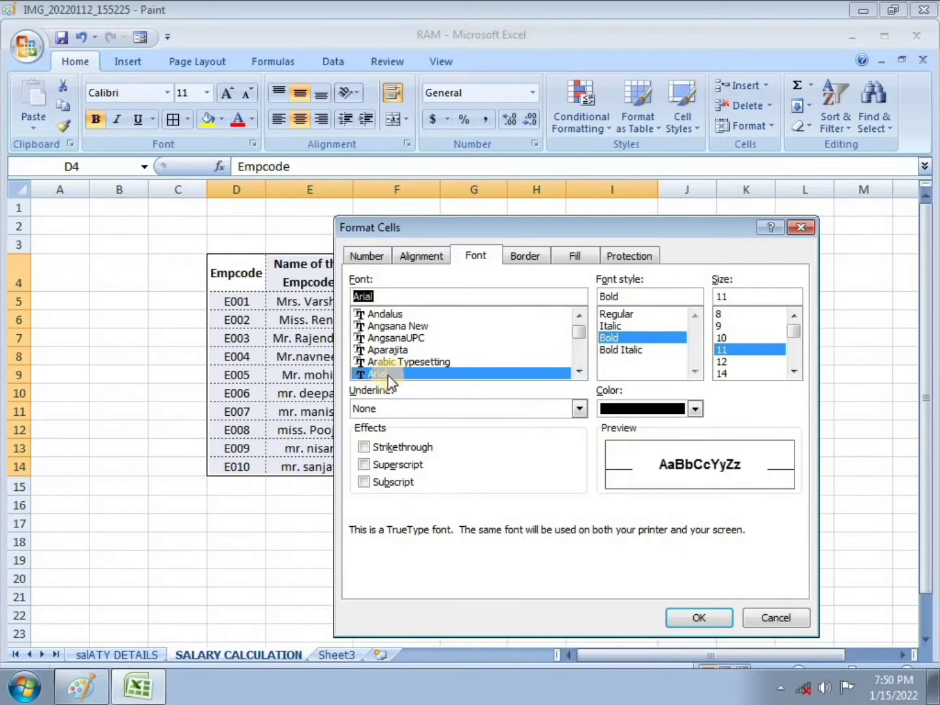
pyautogui.click(739, 373)
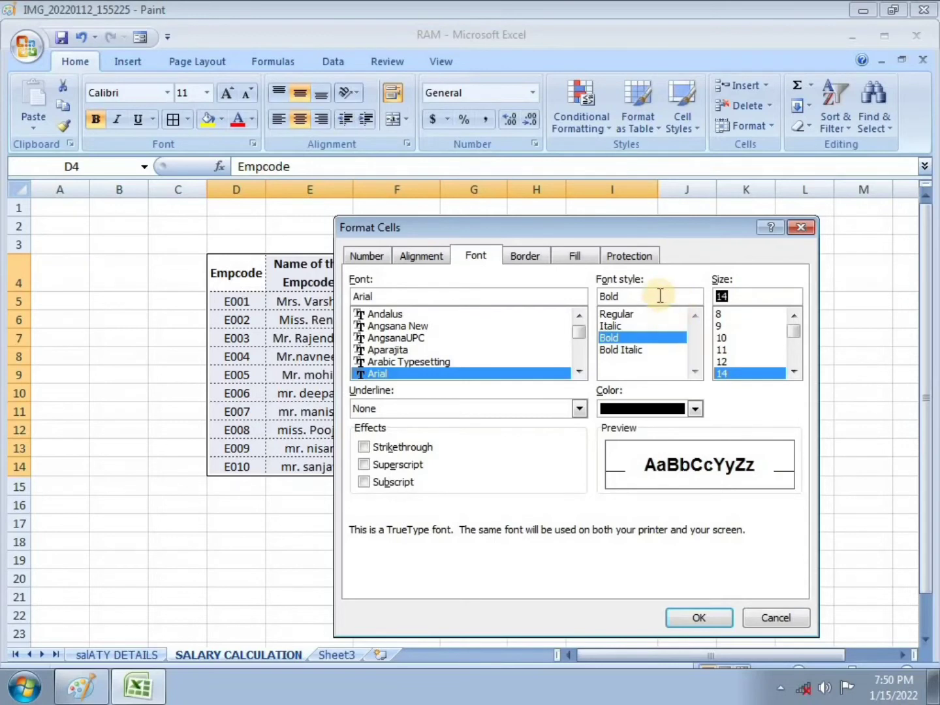
pyautogui.click(696, 409)
pyautogui.click(653, 566)
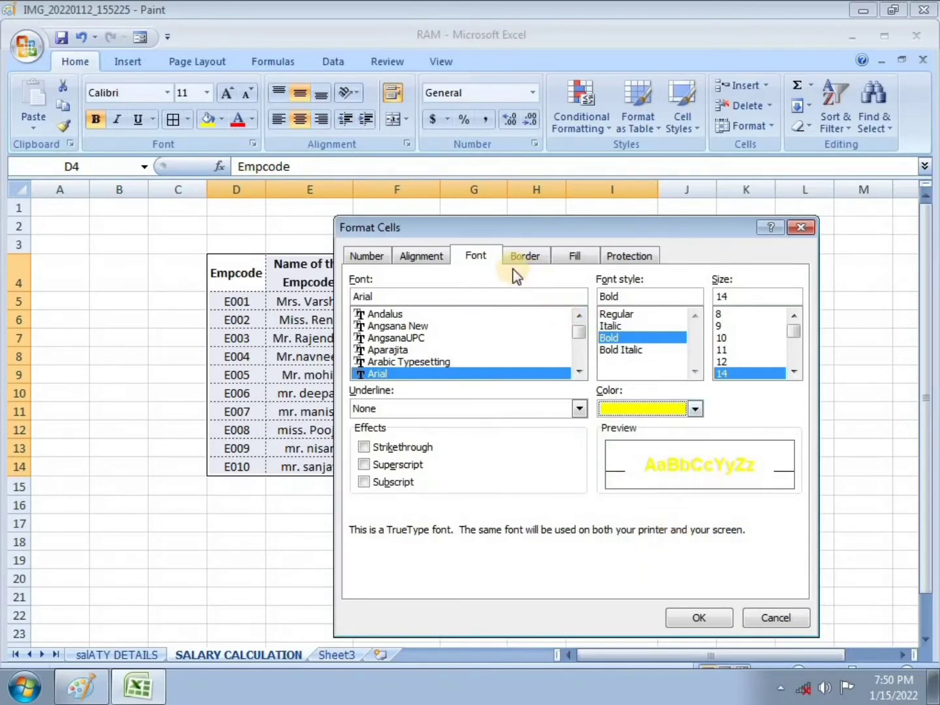
# Give the style thick solid blue border lines
pyautogui.click(541, 261)
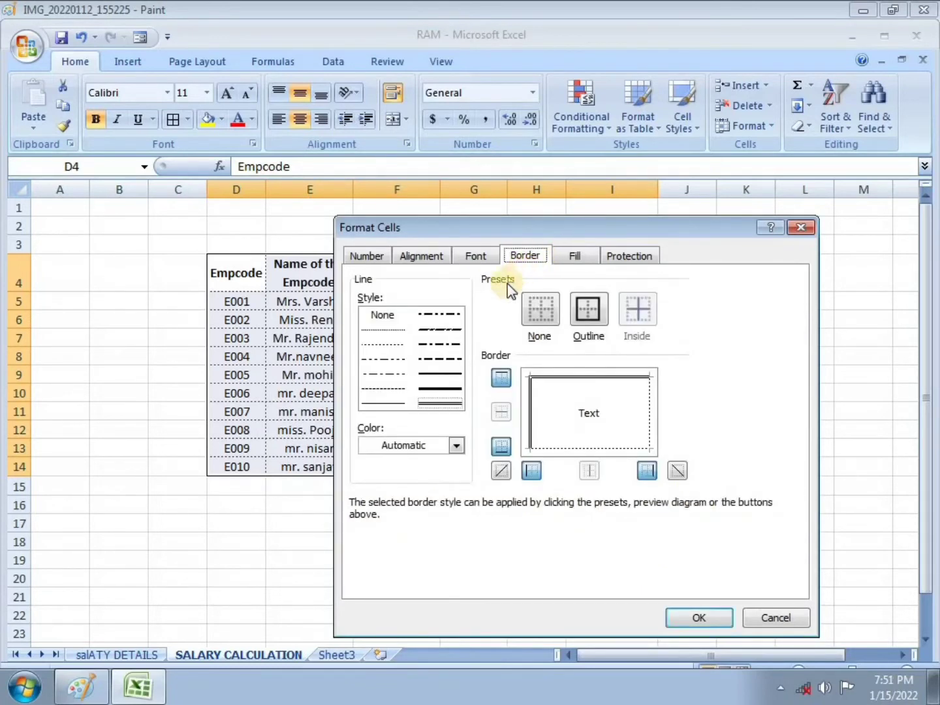
pyautogui.click(434, 387)
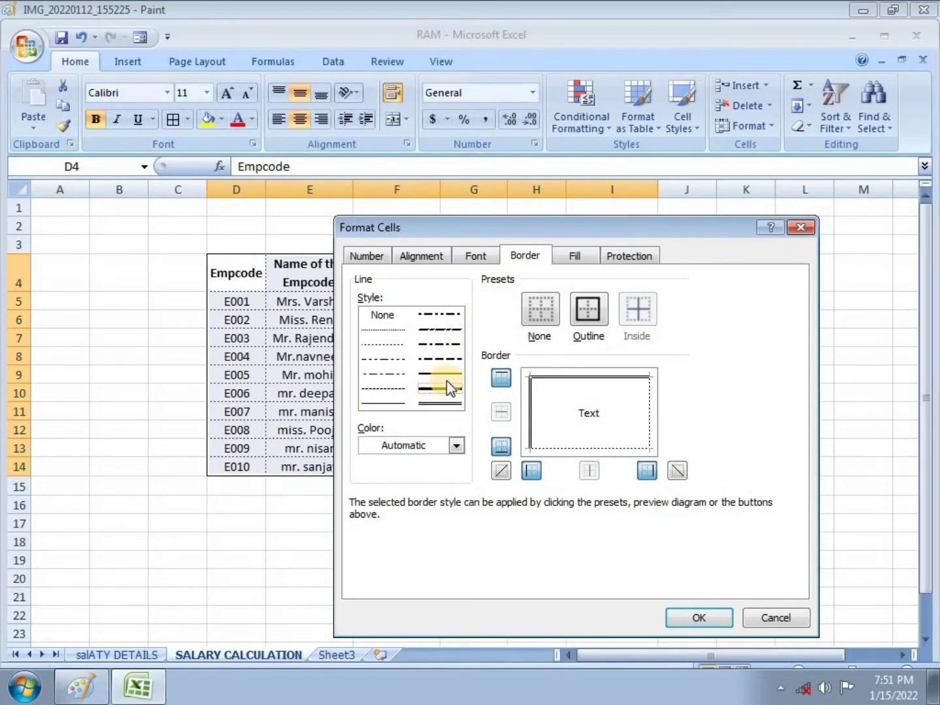
pyautogui.click(457, 446)
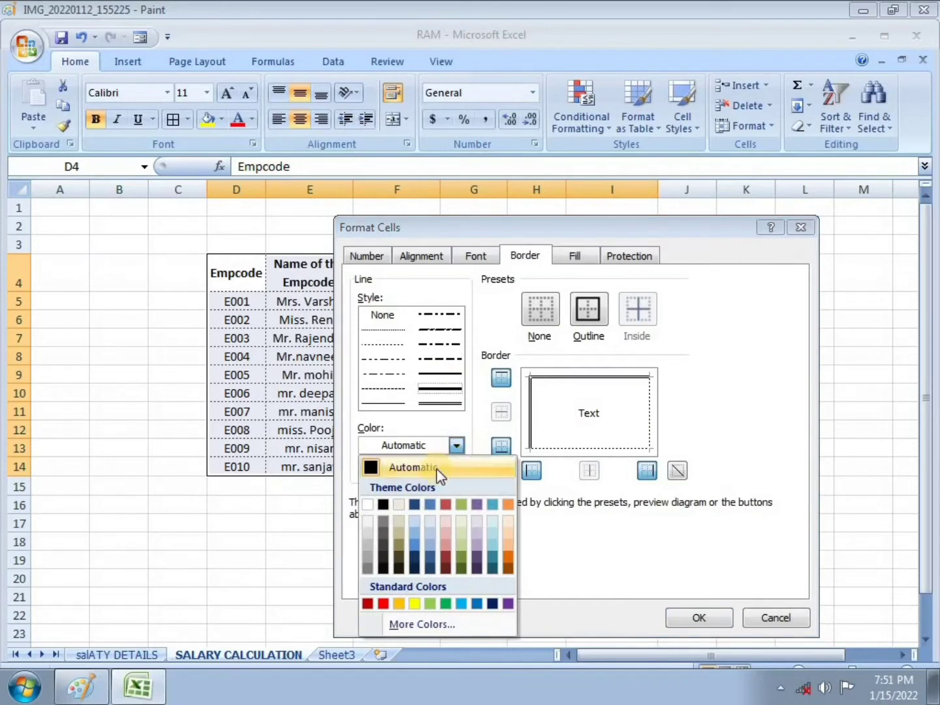
pyautogui.click(419, 544)
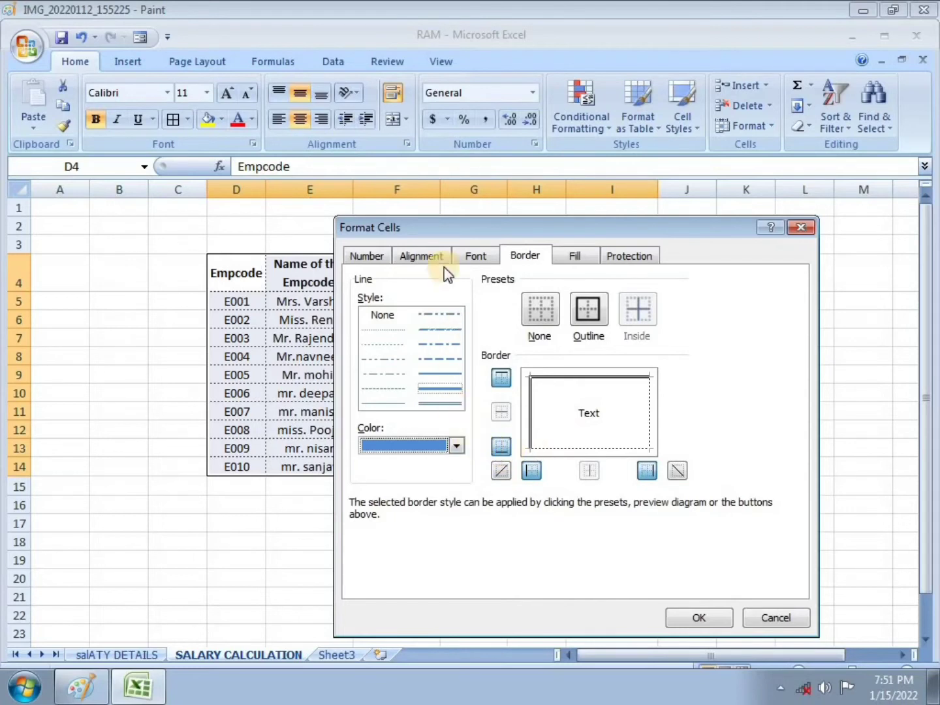
# Keep centred horizontal alignment, save RAM,S STYLE, and reselect the table D4:I14
pyautogui.click(423, 256)
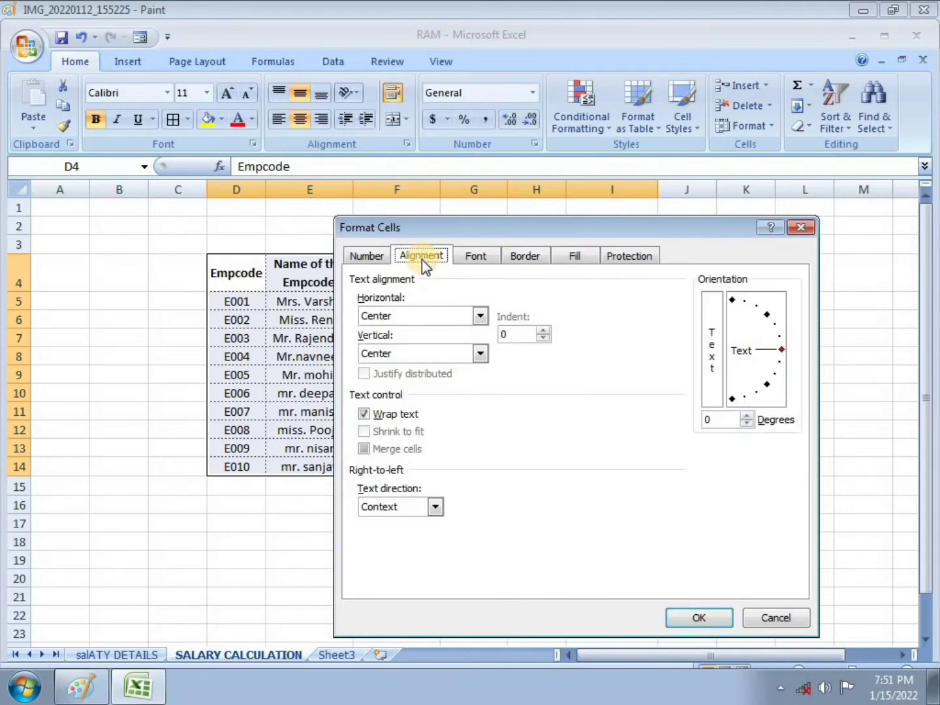
pyautogui.click(479, 316)
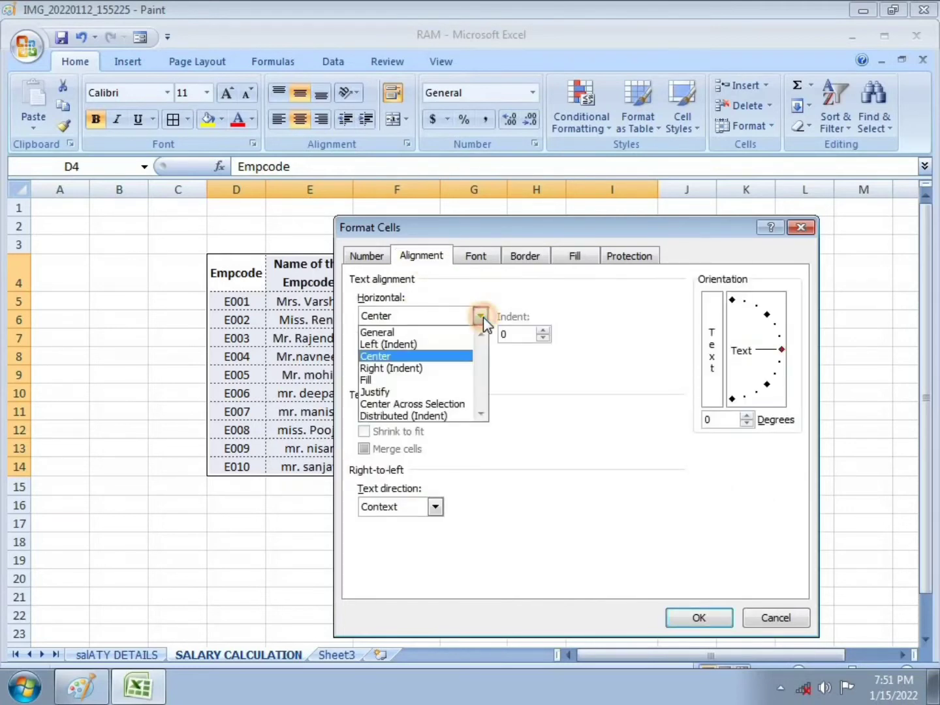
pyautogui.click(410, 355)
pyautogui.click(428, 258)
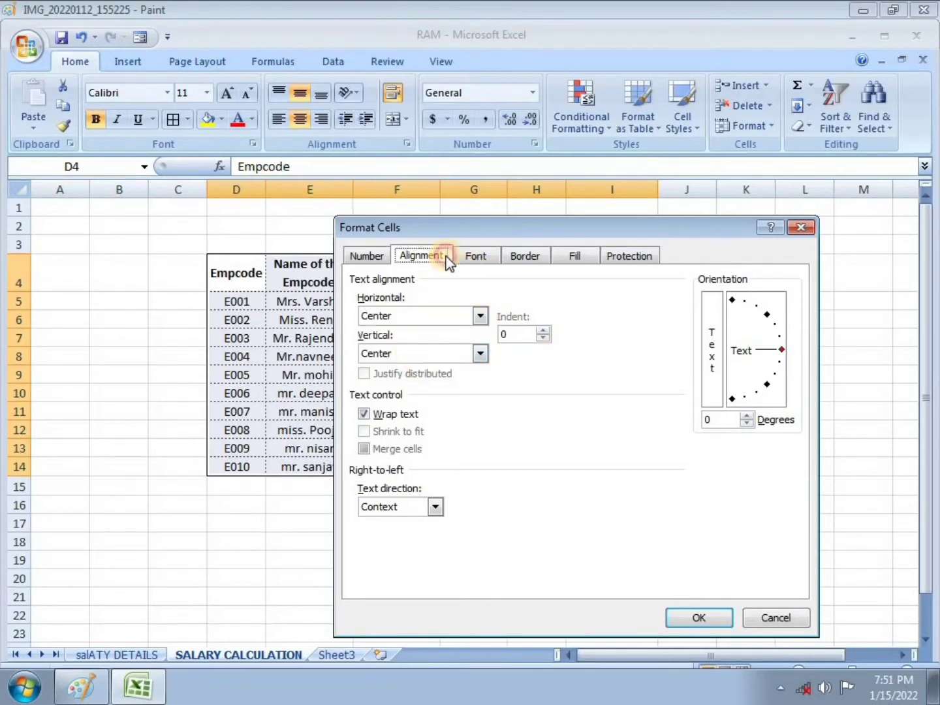
pyautogui.click(490, 261)
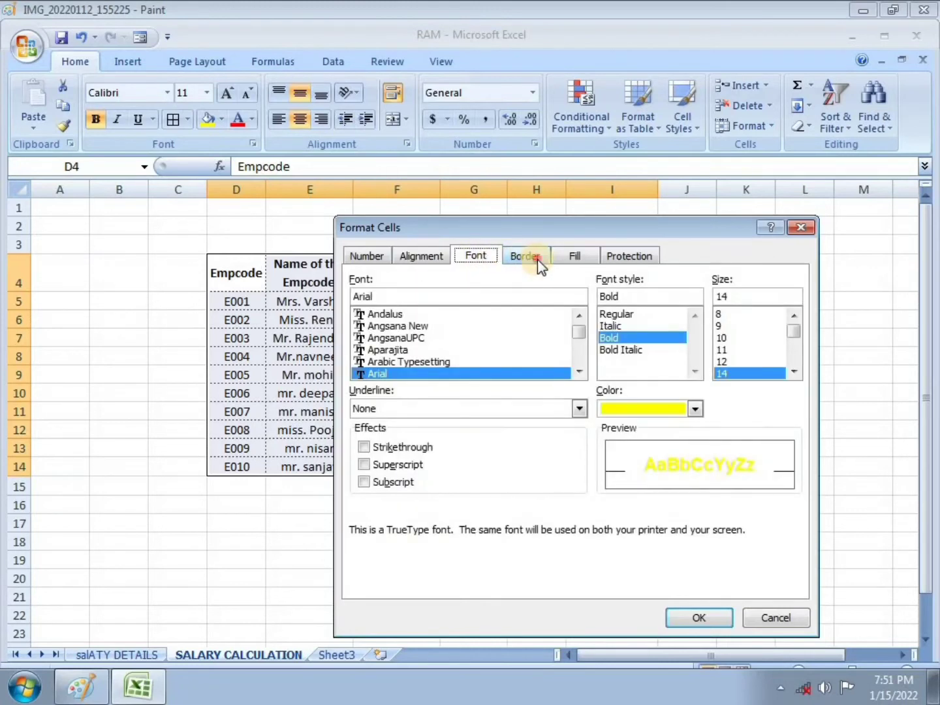
pyautogui.click(537, 259)
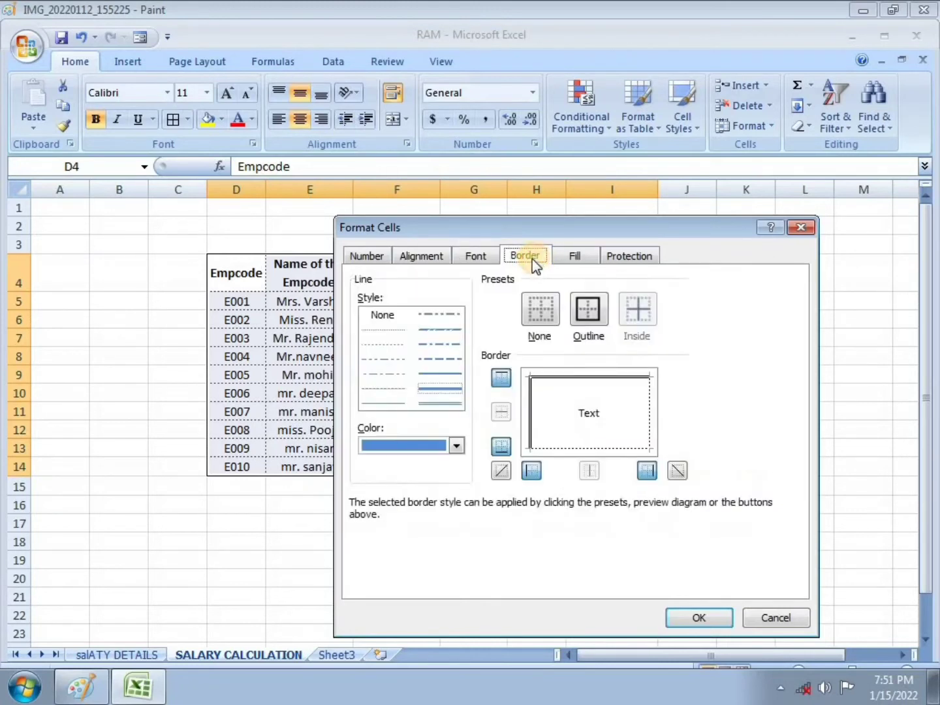
pyautogui.click(698, 618)
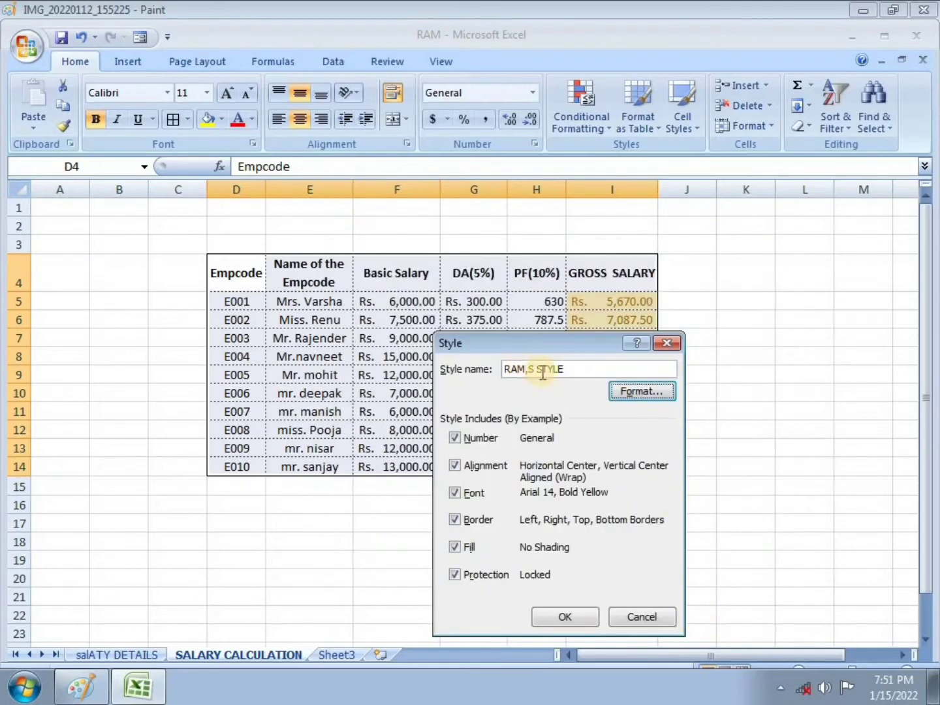
pyautogui.click(563, 617)
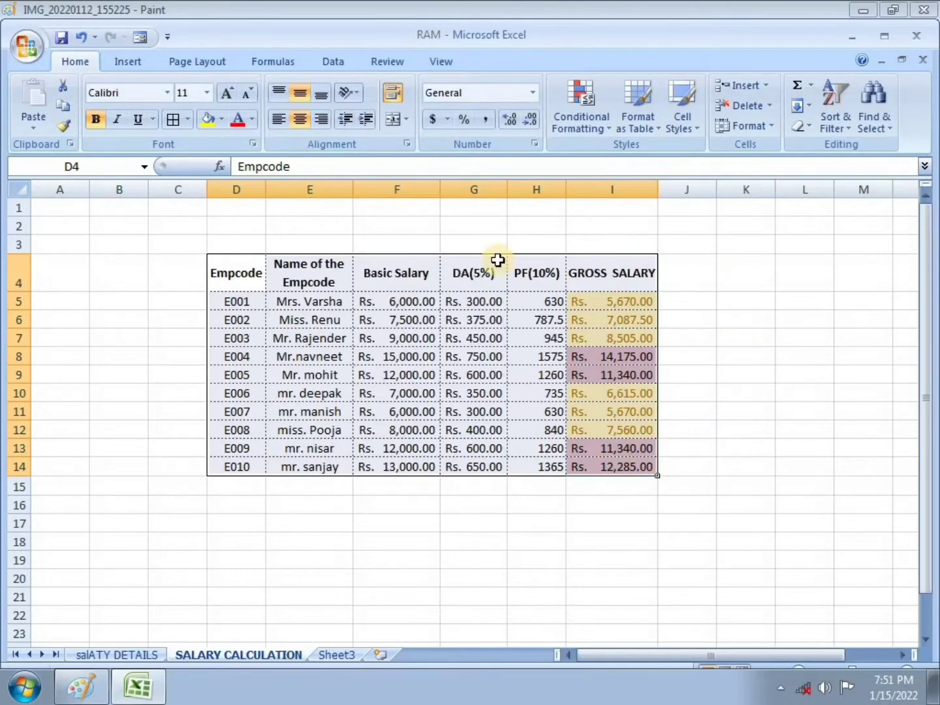
pyautogui.moveTo(239, 273); pyautogui.dragTo(608, 460)
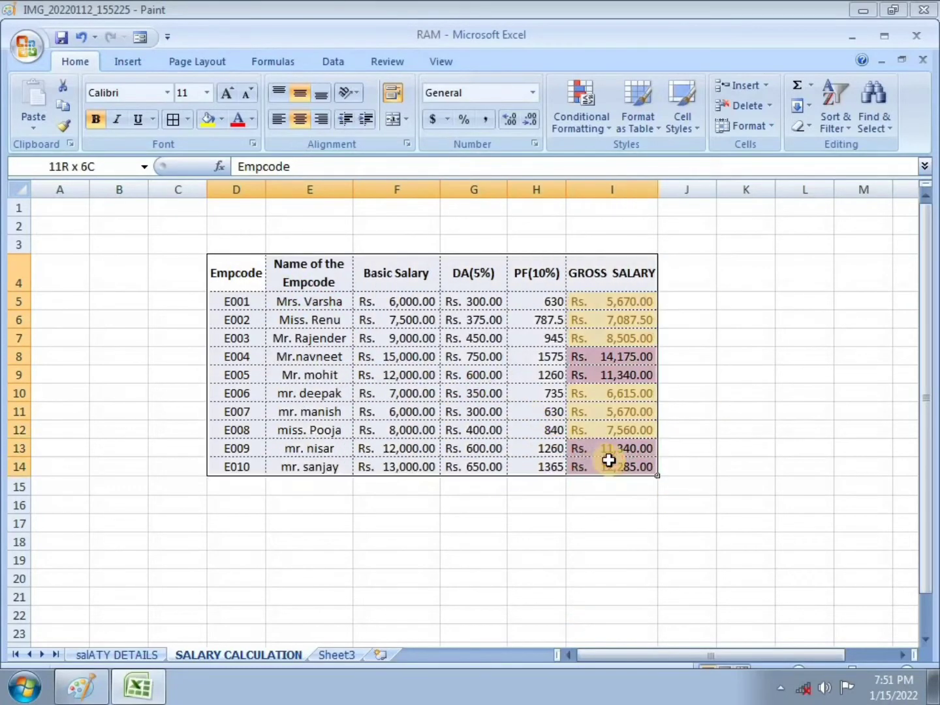
# Apply the custom RAM,S STYLE to the salary table and scroll to review the result
pyautogui.click(695, 131)
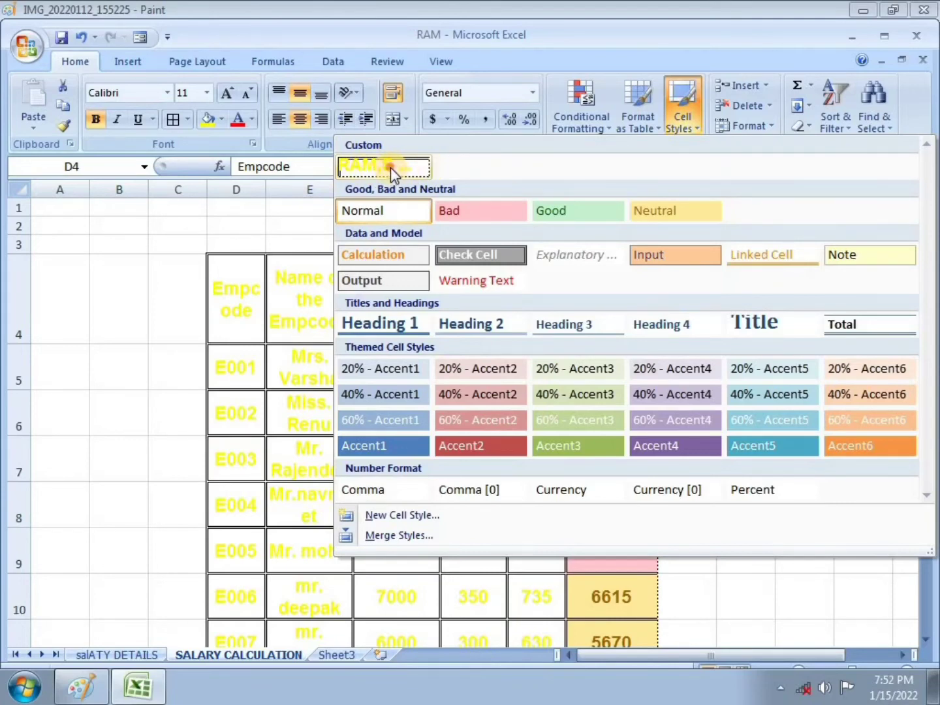
pyautogui.click(391, 167)
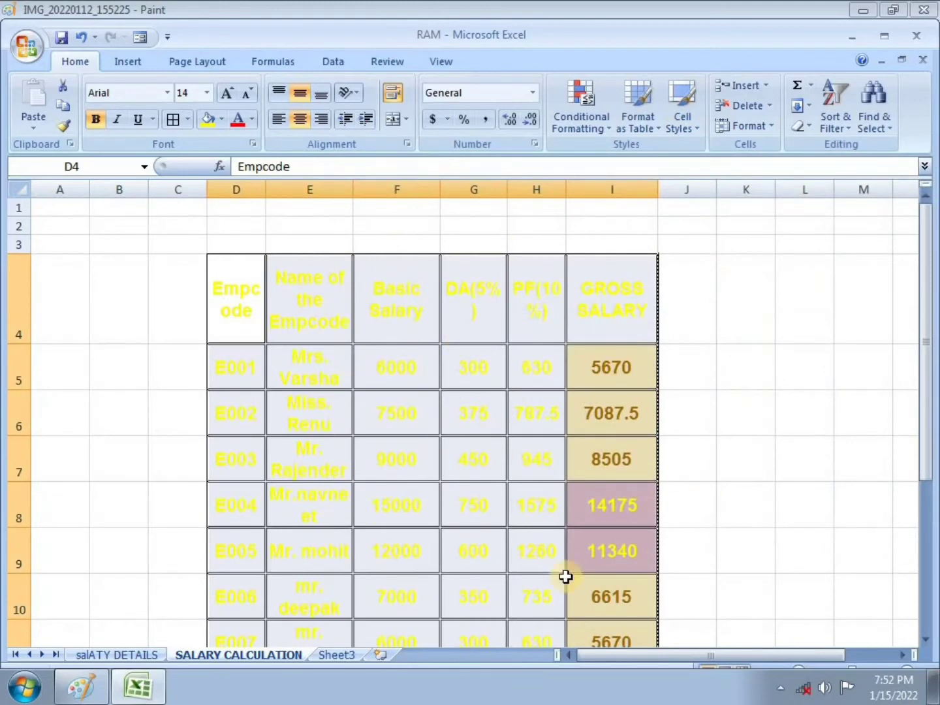
pyautogui.scroll(-2, 594, 323)
pyautogui.scroll(-1, 595, 313)
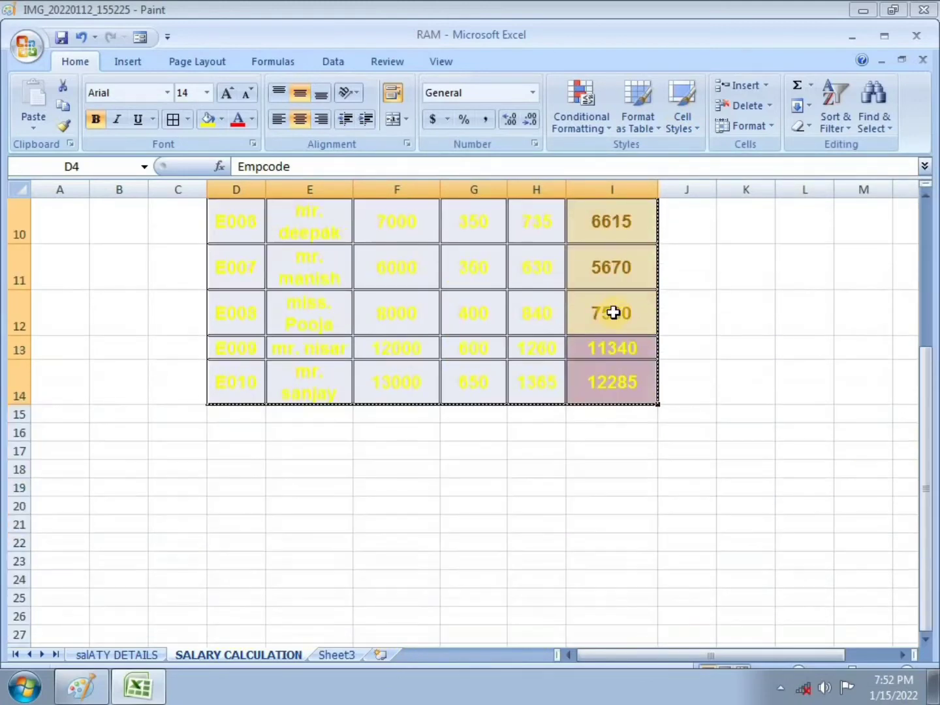
pyautogui.scroll(2, 597, 311)
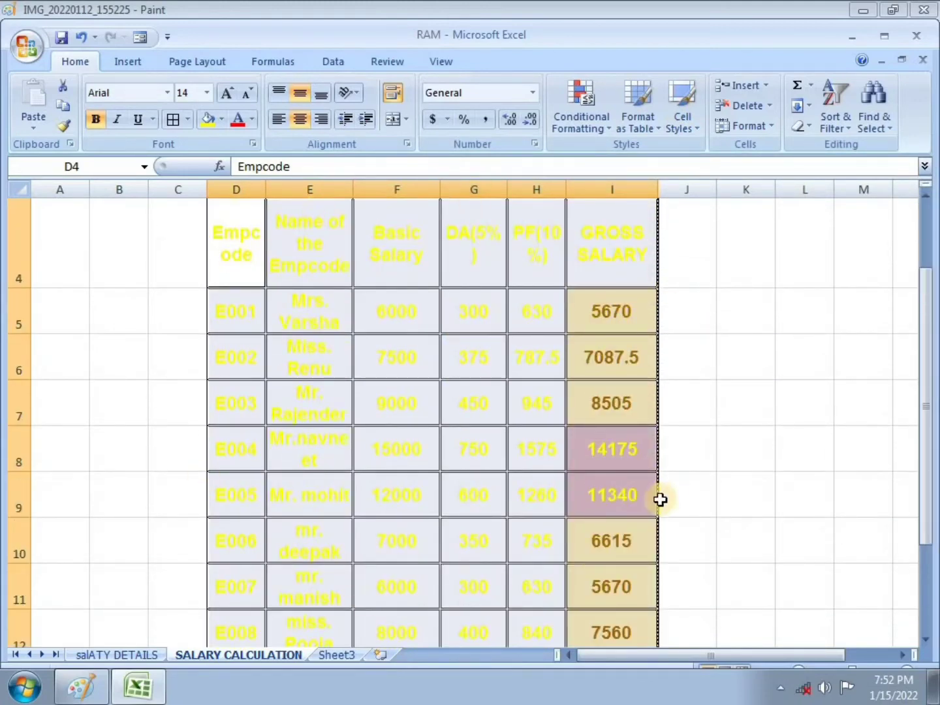
pyautogui.scroll(1, 552, 313)
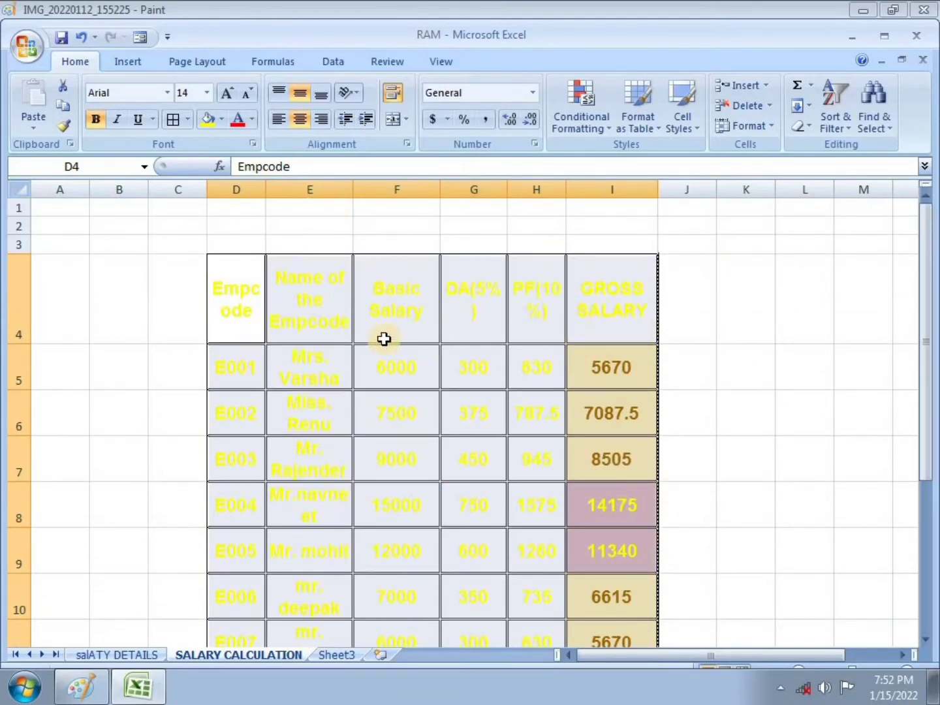
pyautogui.scroll(-1, 384, 339)
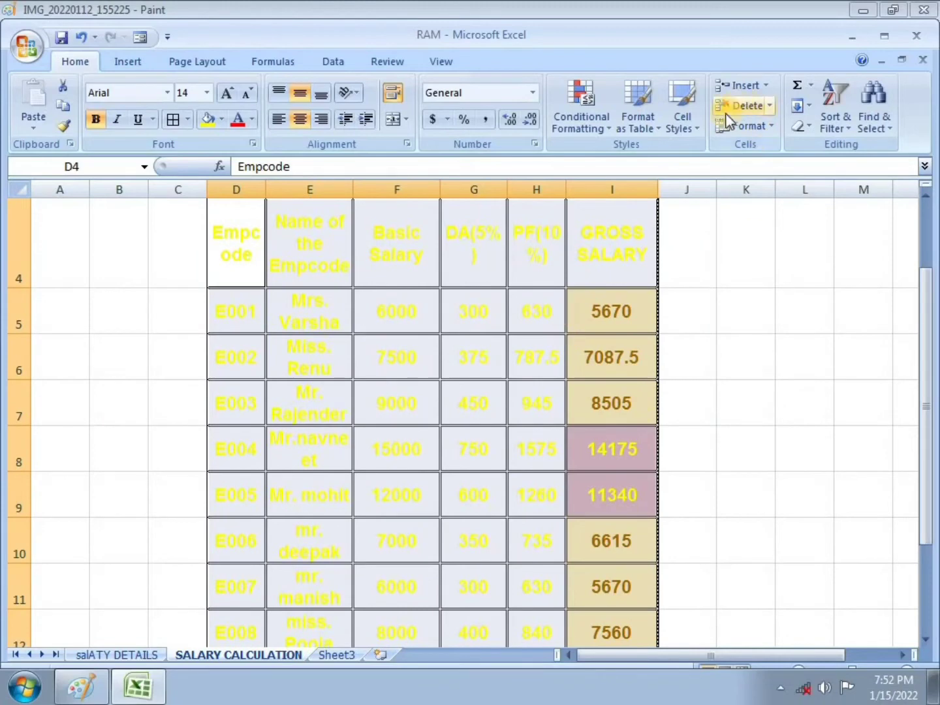
# Dismiss the Cell Styles gallery and undo the applied style with Ctrl+Z
pyautogui.click(682, 109)
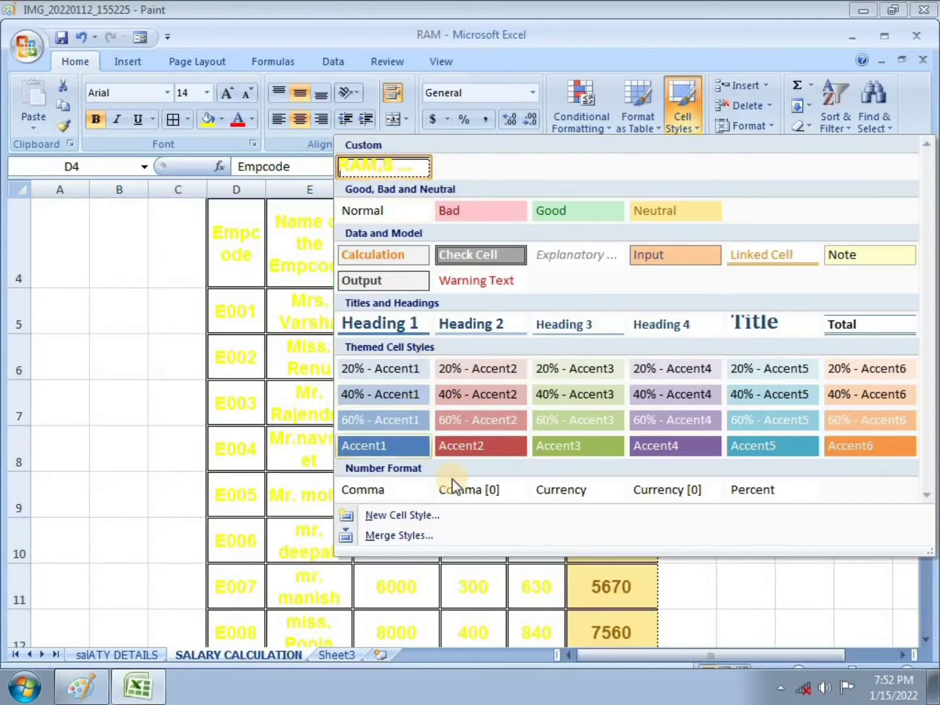
pyautogui.press('Escape')
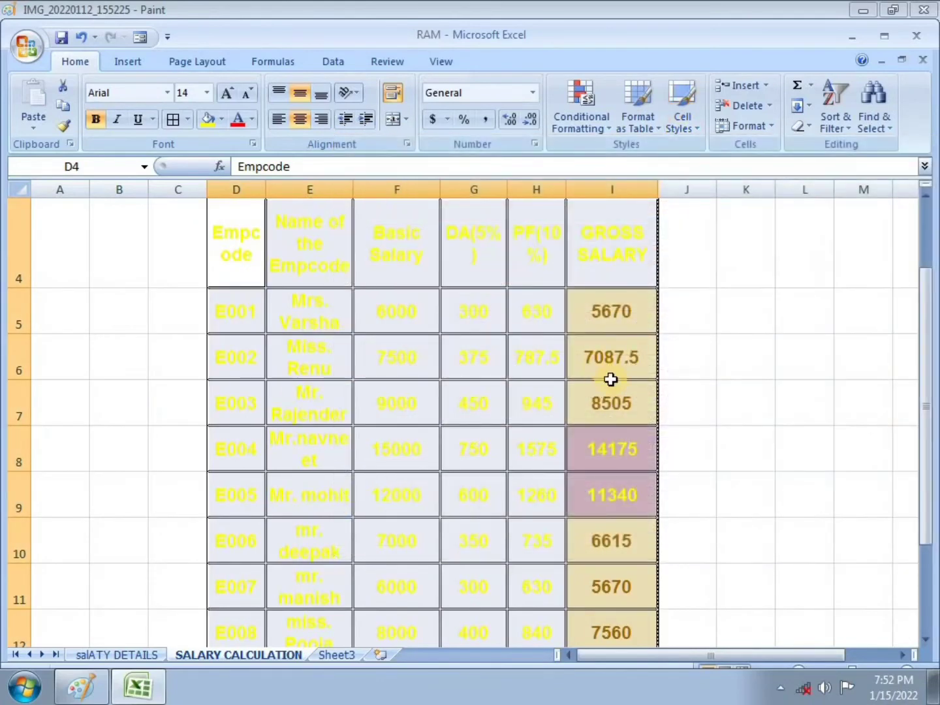
pyautogui.hotkey('ctrl', 'z')
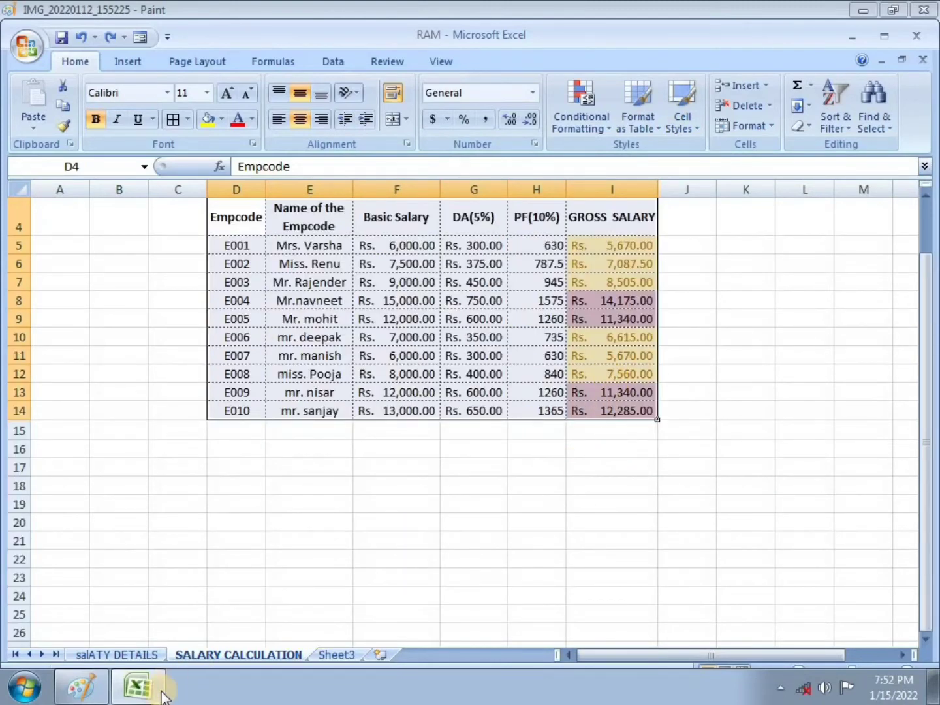
# In Paint, tick question Q9 on the assignment sheet with a red stroke
pyautogui.click(75, 685)
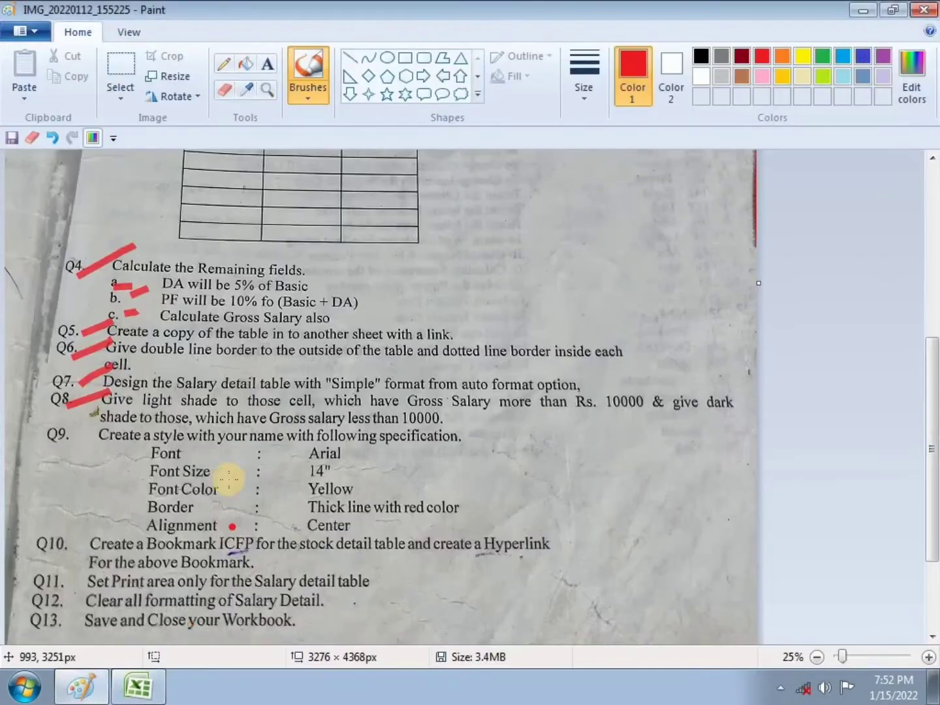
pyautogui.moveTo(66, 440); pyautogui.dragTo(89, 429)
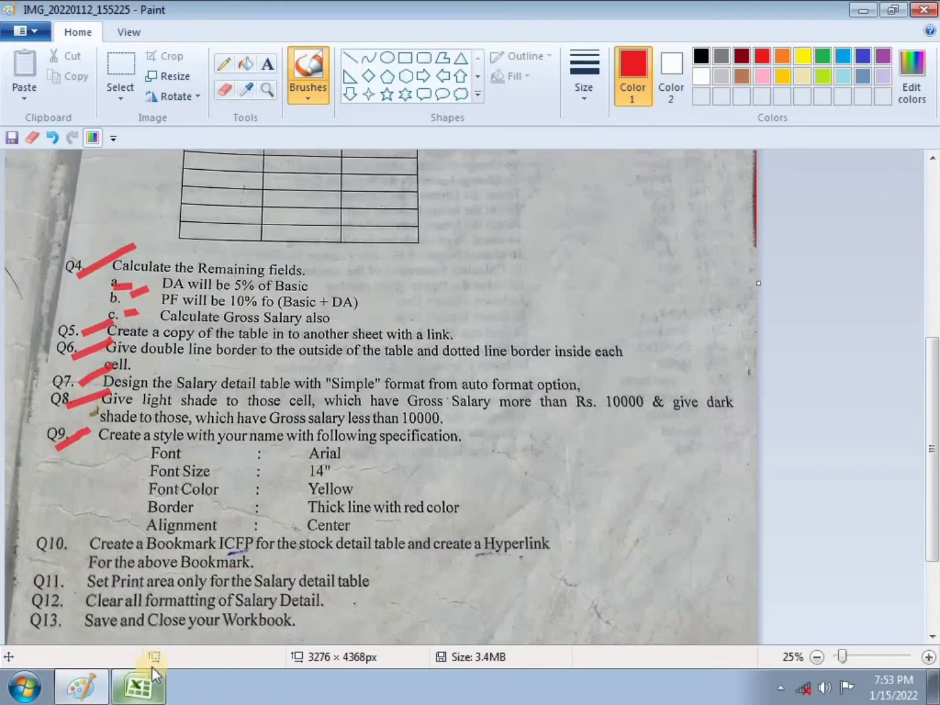
pyautogui.click(138, 685)
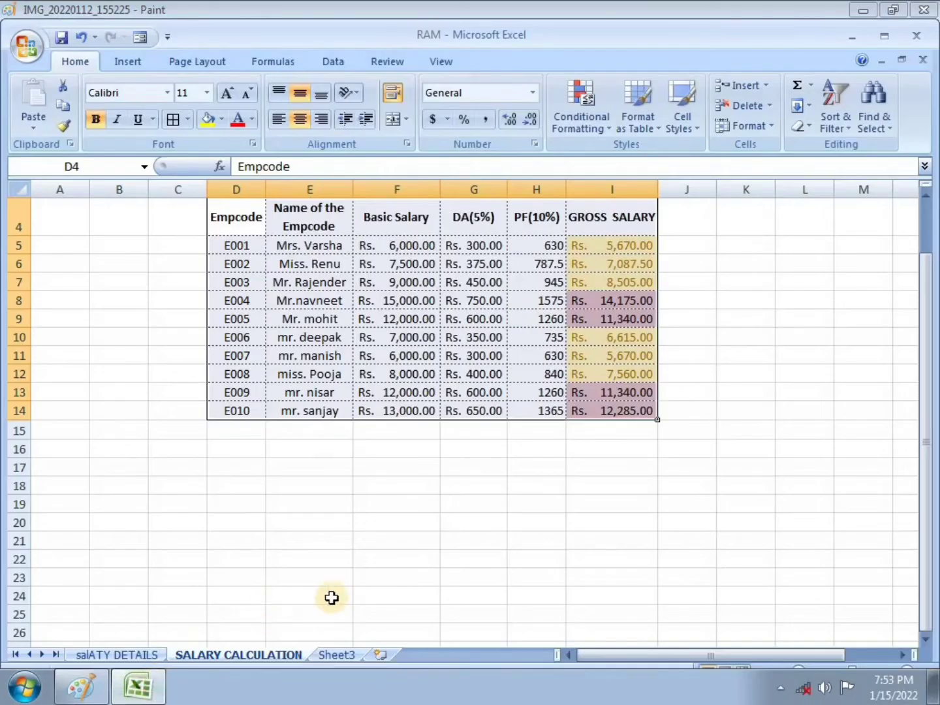
pyautogui.scroll(-1, 471, 394)
pyautogui.scroll(1, 377, 443)
pyautogui.scroll(-2, 291, 396)
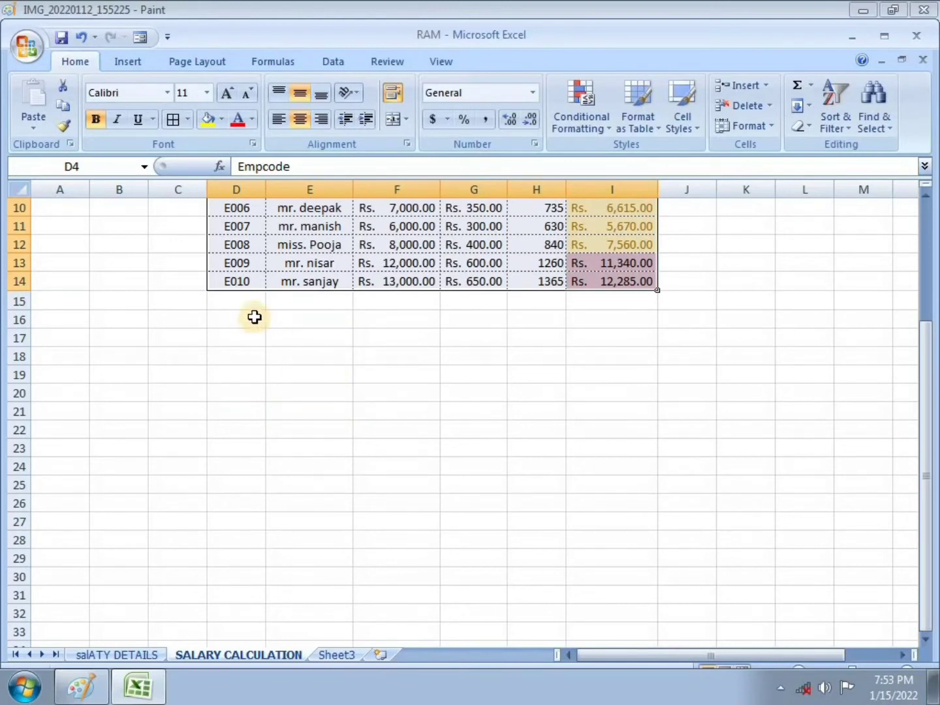
pyautogui.click(131, 61)
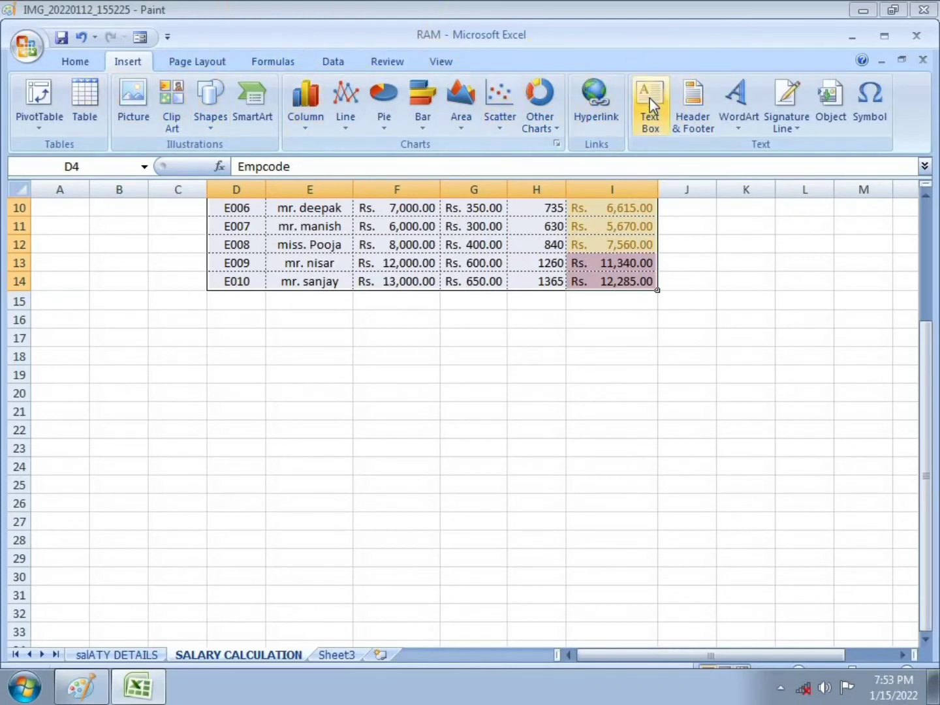
pyautogui.click(251, 409)
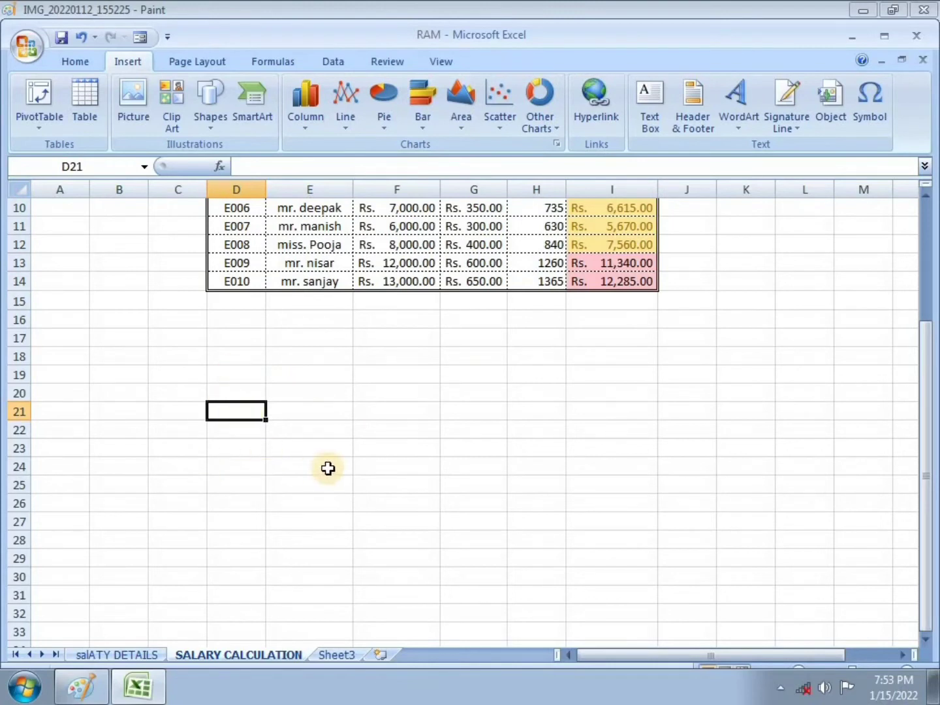
pyautogui.click(295, 418)
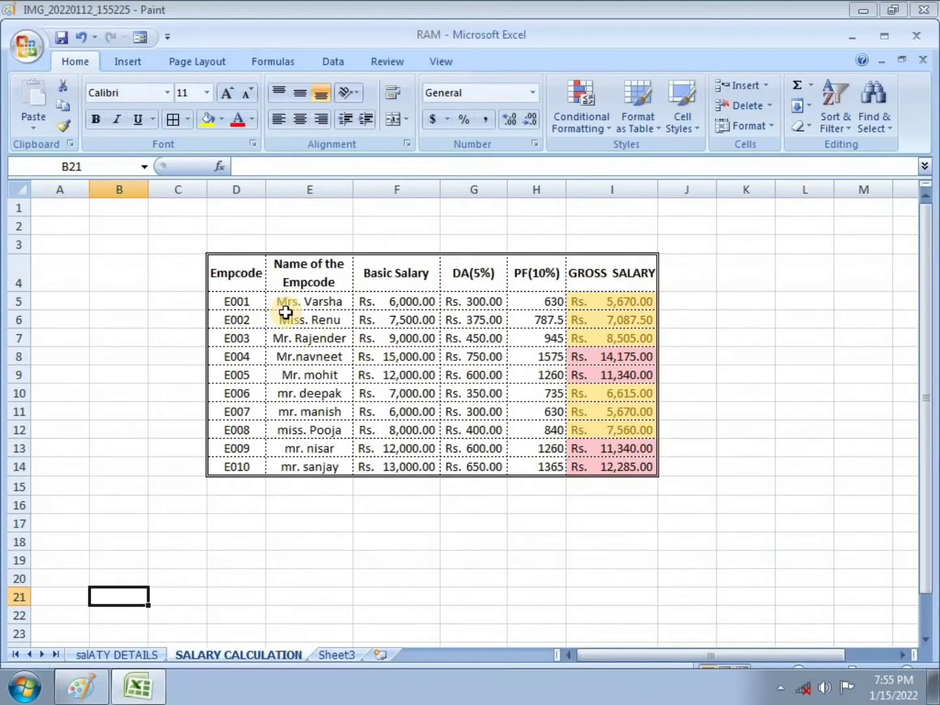
pyautogui.scroll(-1, 610, 389)
pyautogui.scroll(1, 629, 389)
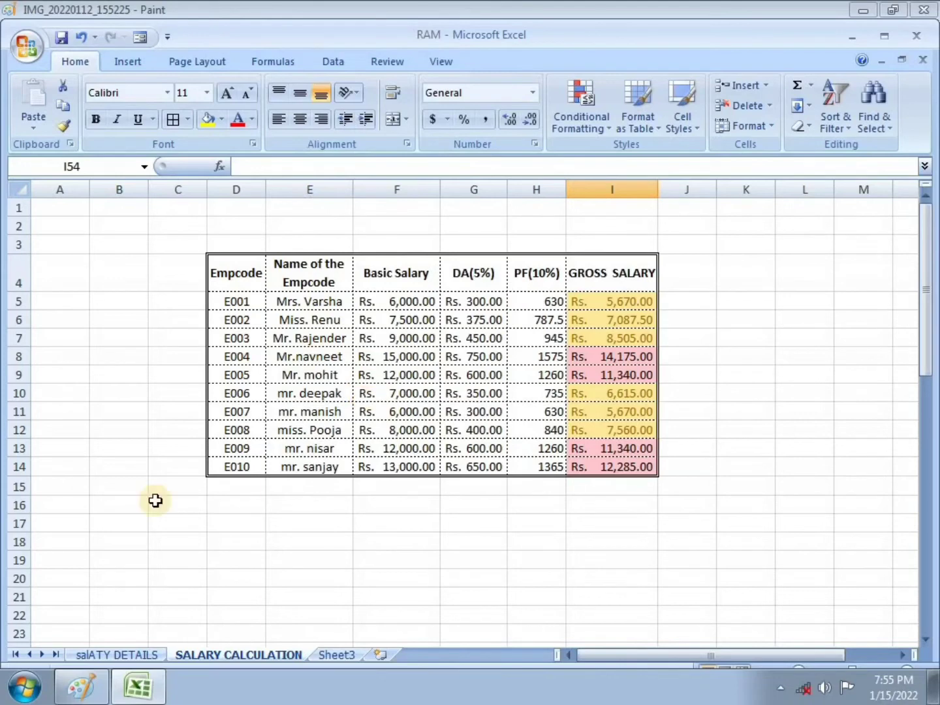
pyautogui.scroll(-1, 262, 528)
pyautogui.scroll(-3, 268, 531)
pyautogui.scroll(-1, 267, 530)
pyautogui.scroll(5, 261, 385)
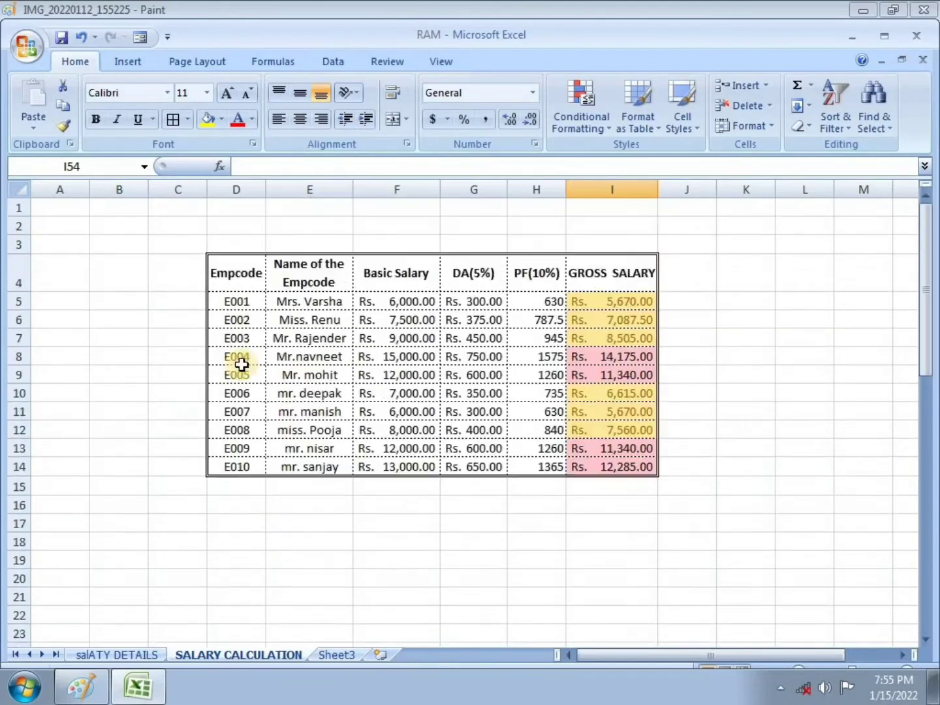
pyautogui.scroll(-2, 408, 539)
pyautogui.scroll(-2, 499, 614)
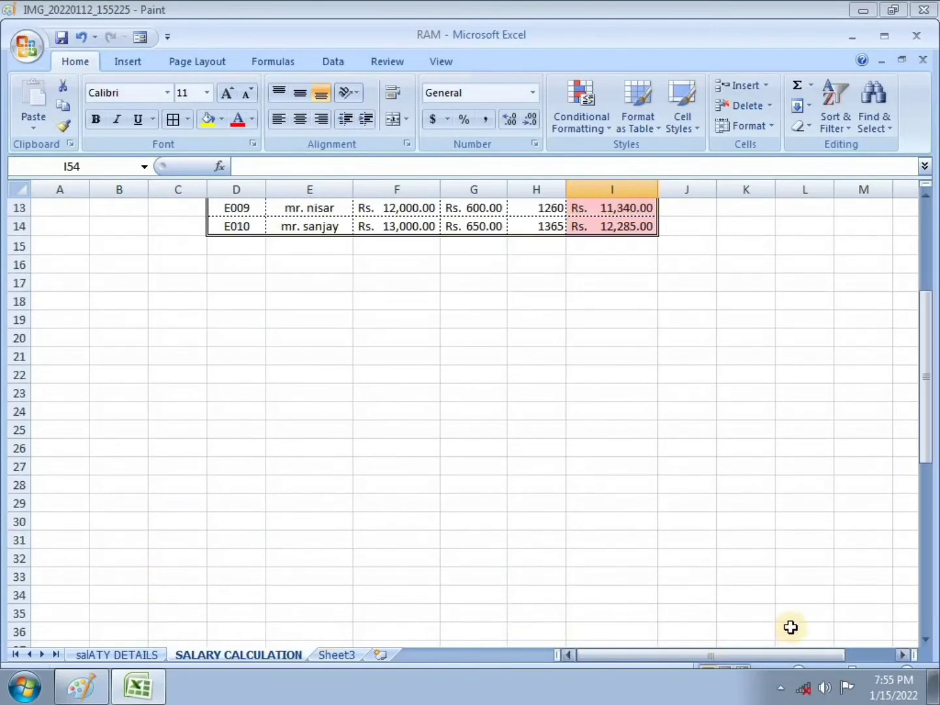
pyautogui.scroll(1, 463, 484)
pyautogui.scroll(3, 461, 485)
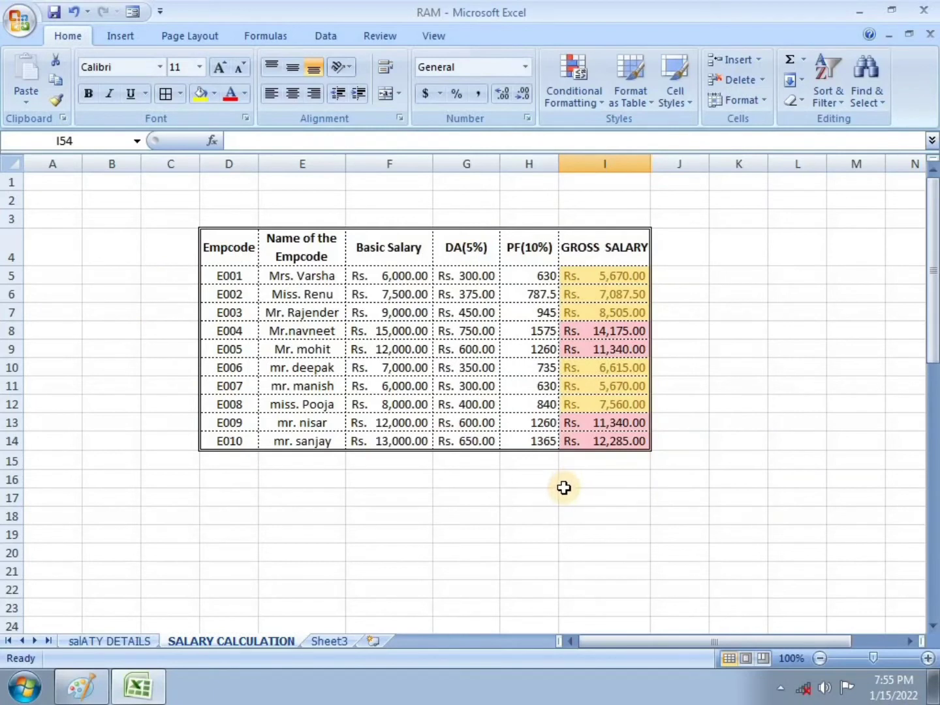
# Check a Basic Salary cell, then select the salary table D4:I14 and show the View options
pyautogui.click(378, 350)
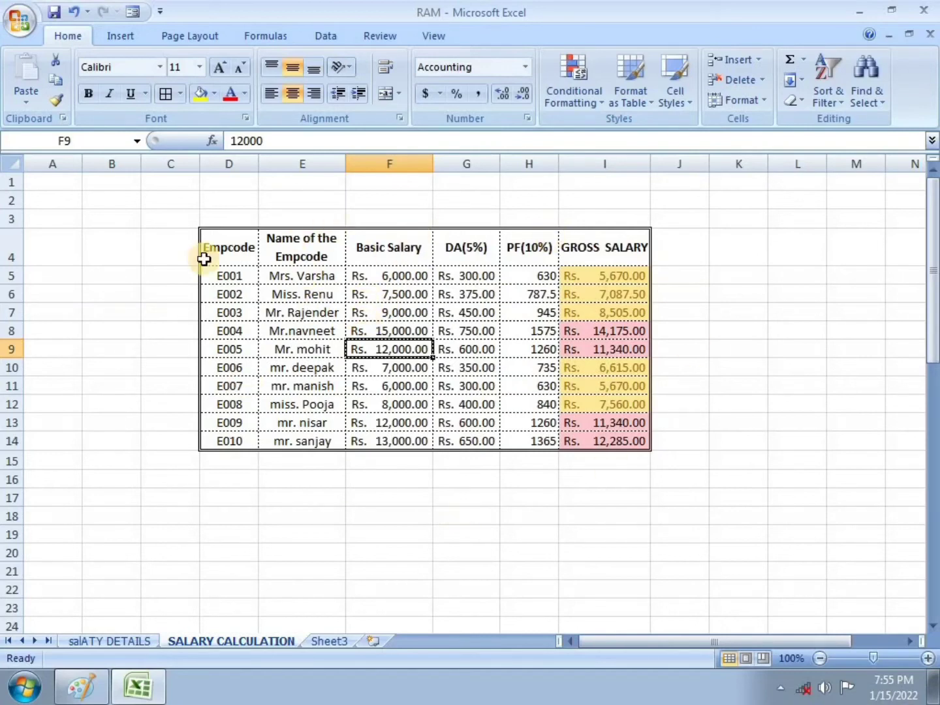
pyautogui.click(112, 294)
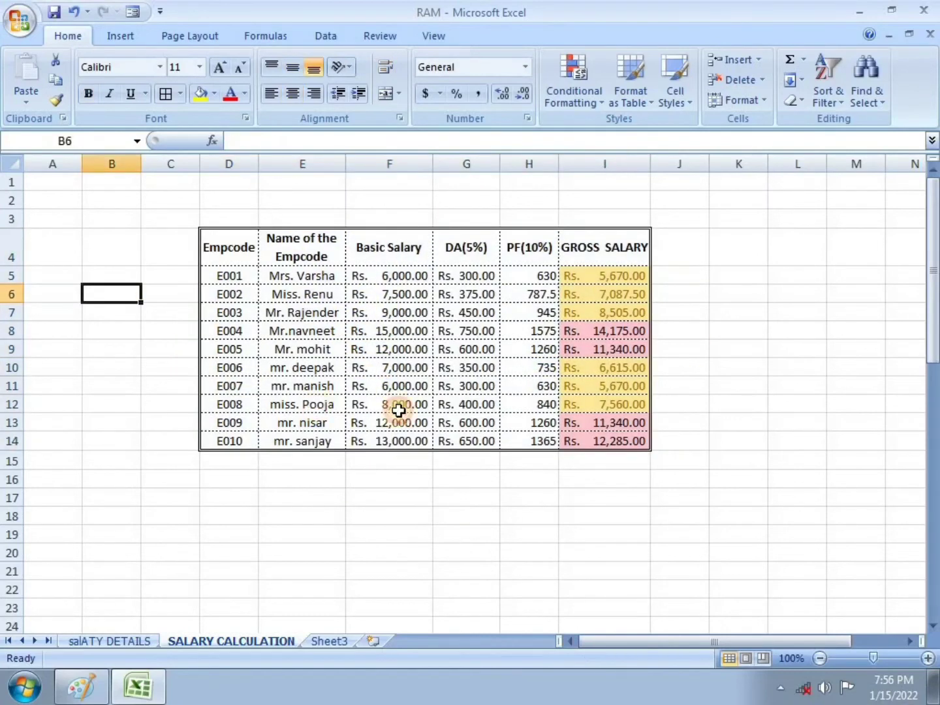
pyautogui.click(612, 528)
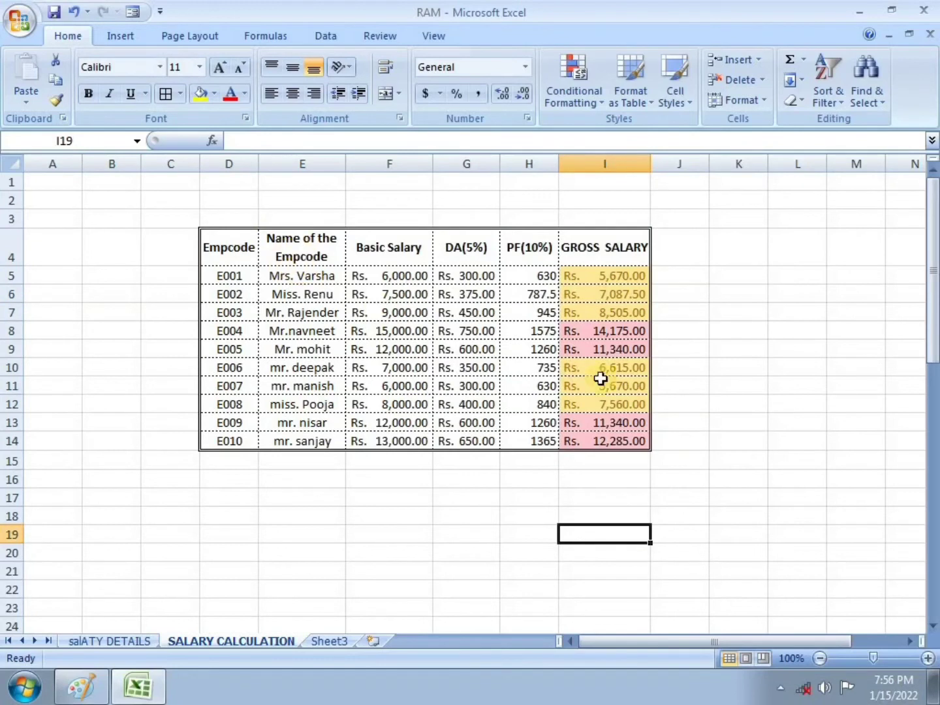
pyautogui.moveTo(228, 245); pyautogui.dragTo(601, 447)
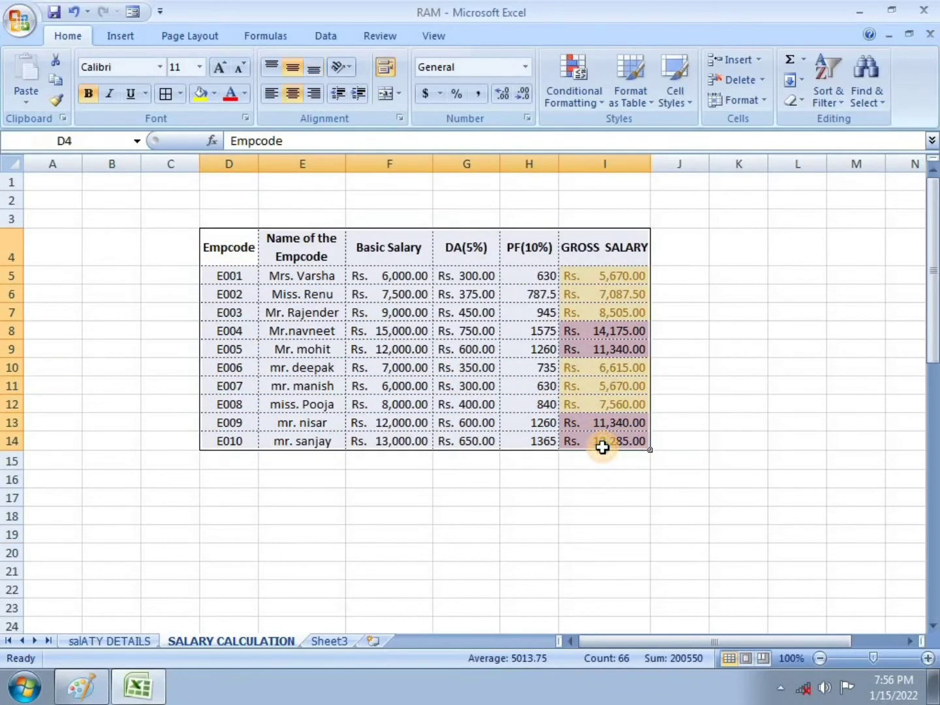
pyautogui.click(433, 35)
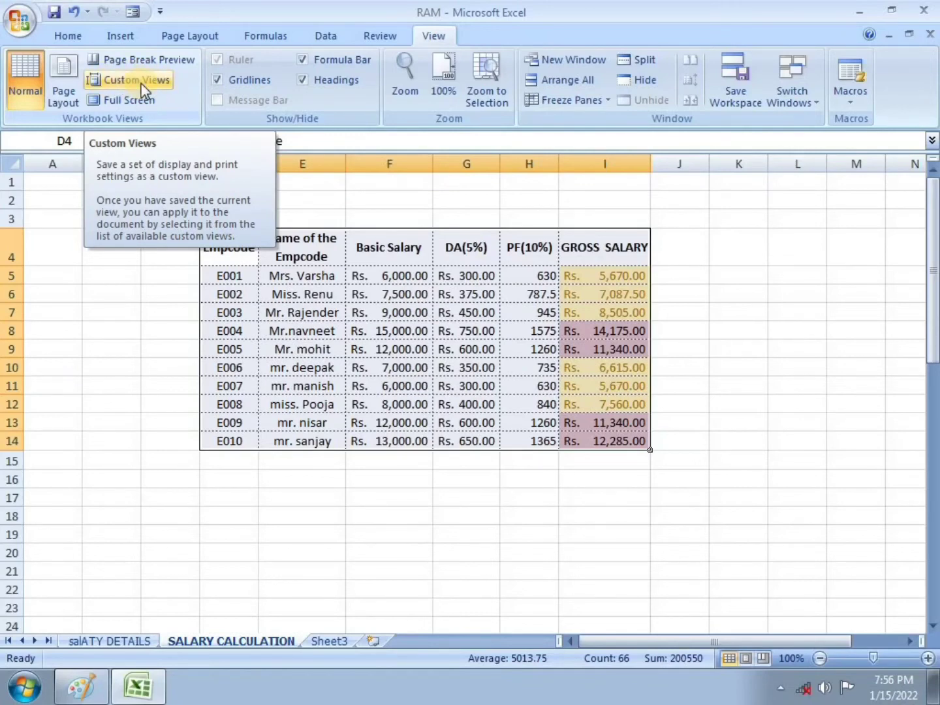
# Add a custom view of the salary sheet named ICFP
pyautogui.click(145, 89)
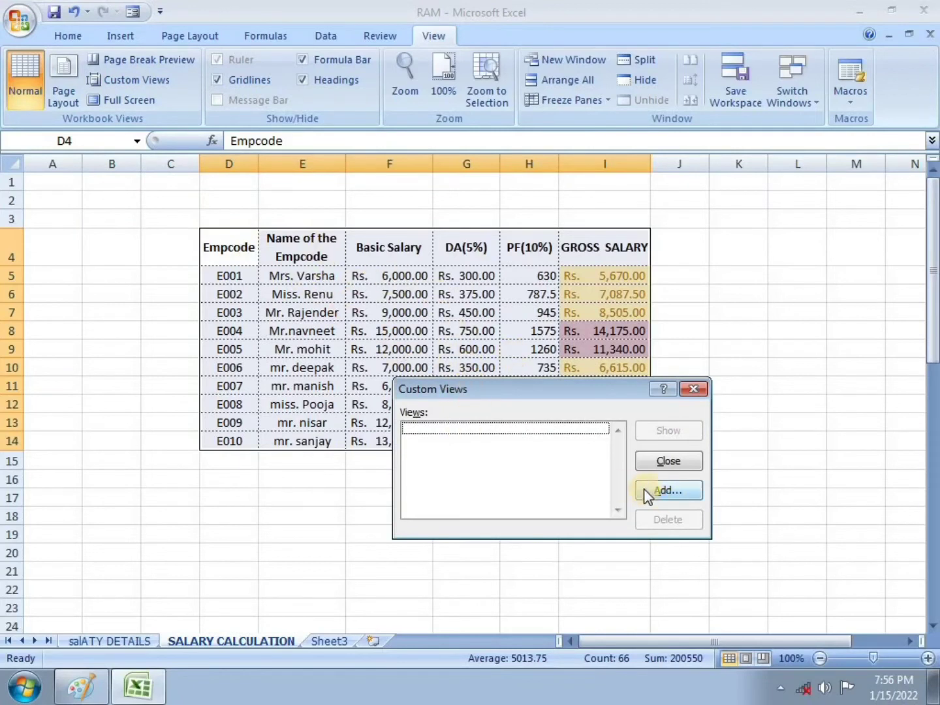
pyautogui.click(678, 490)
pyautogui.write('ICFP')
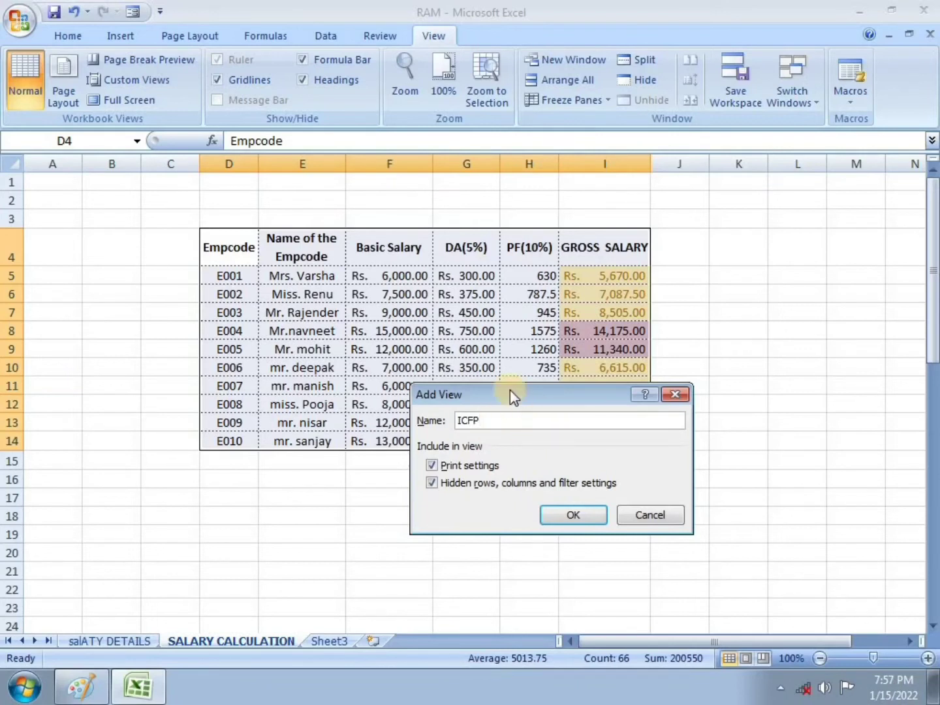
pyautogui.click(575, 516)
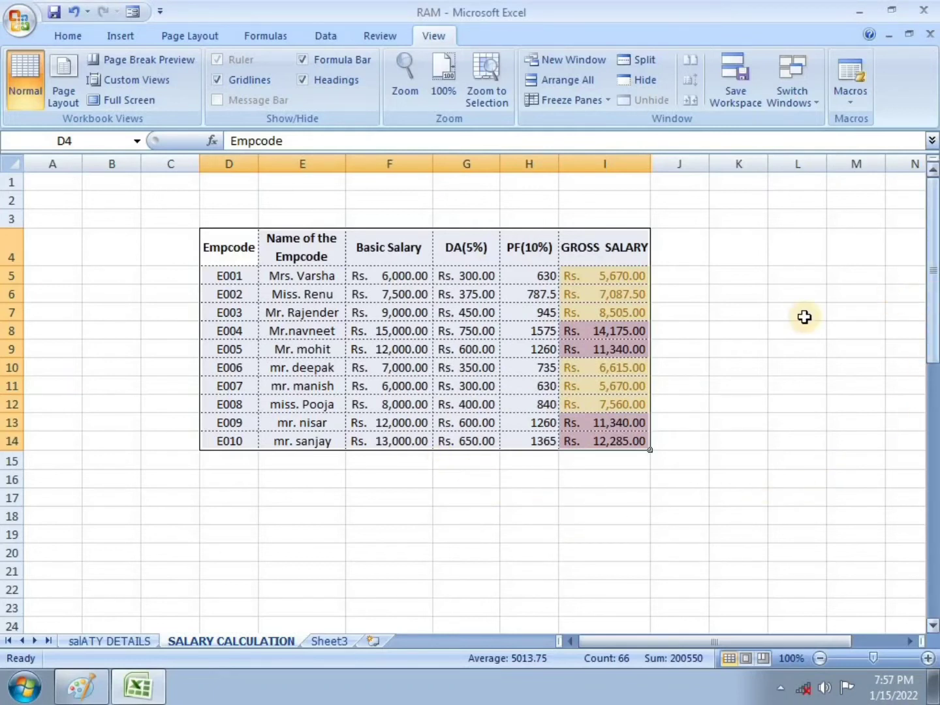
pyautogui.moveTo(934, 276); pyautogui.dragTo(935, 526)
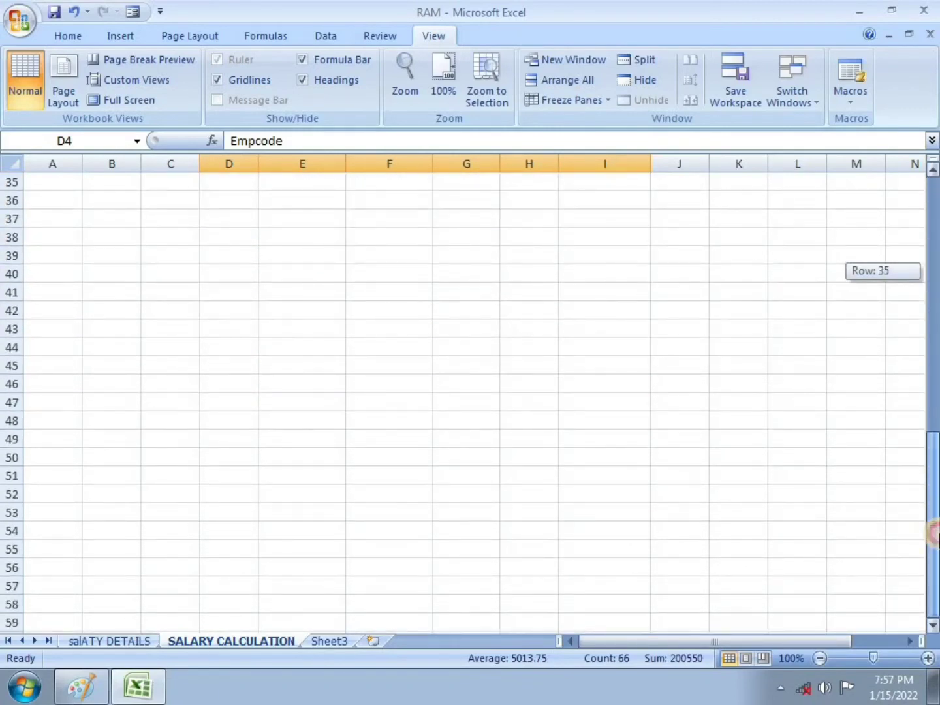
pyautogui.click(437, 474)
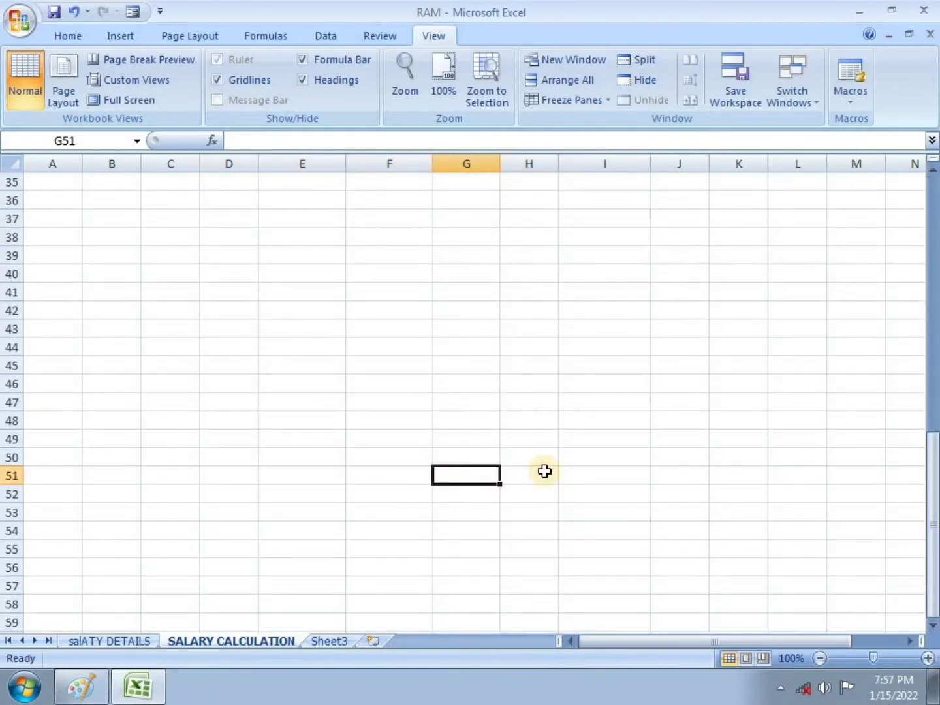
pyautogui.moveTo(932, 490); pyautogui.dragTo(936, 491)
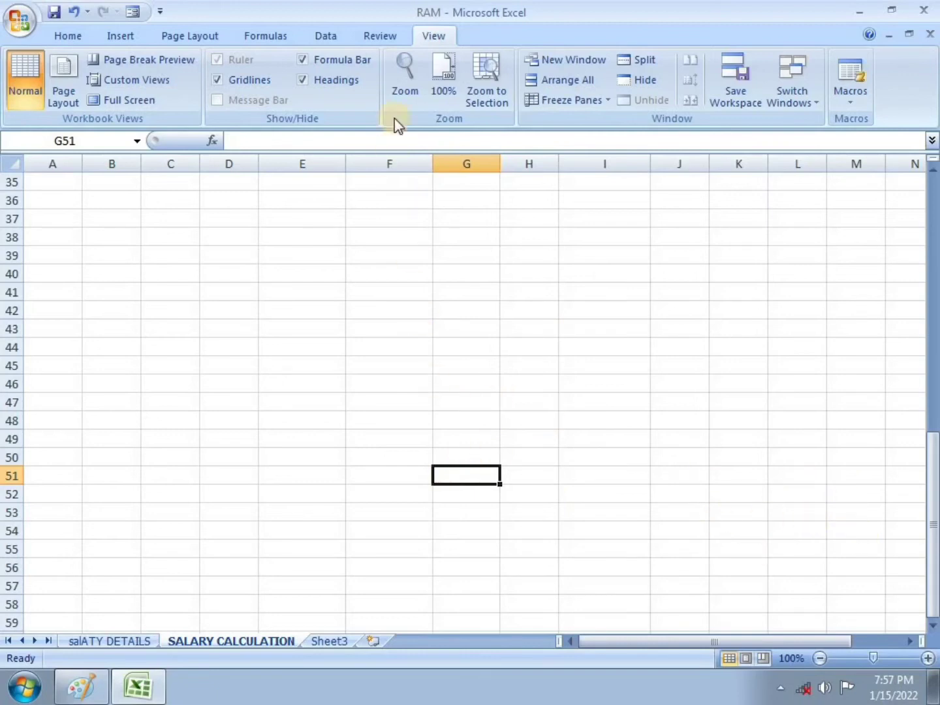
pyautogui.click(431, 38)
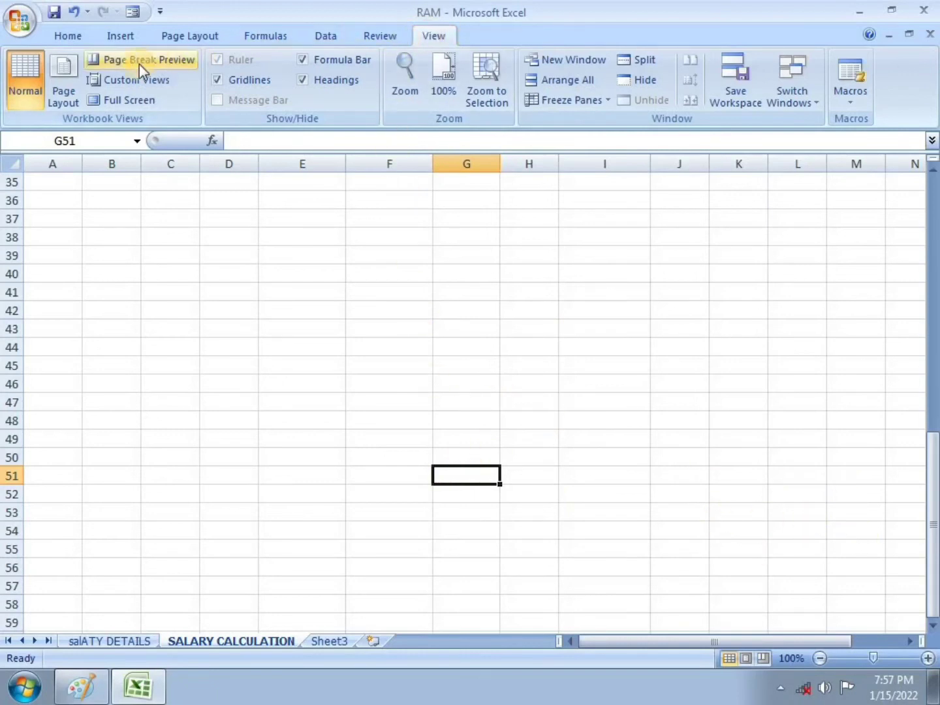
pyautogui.click(144, 79)
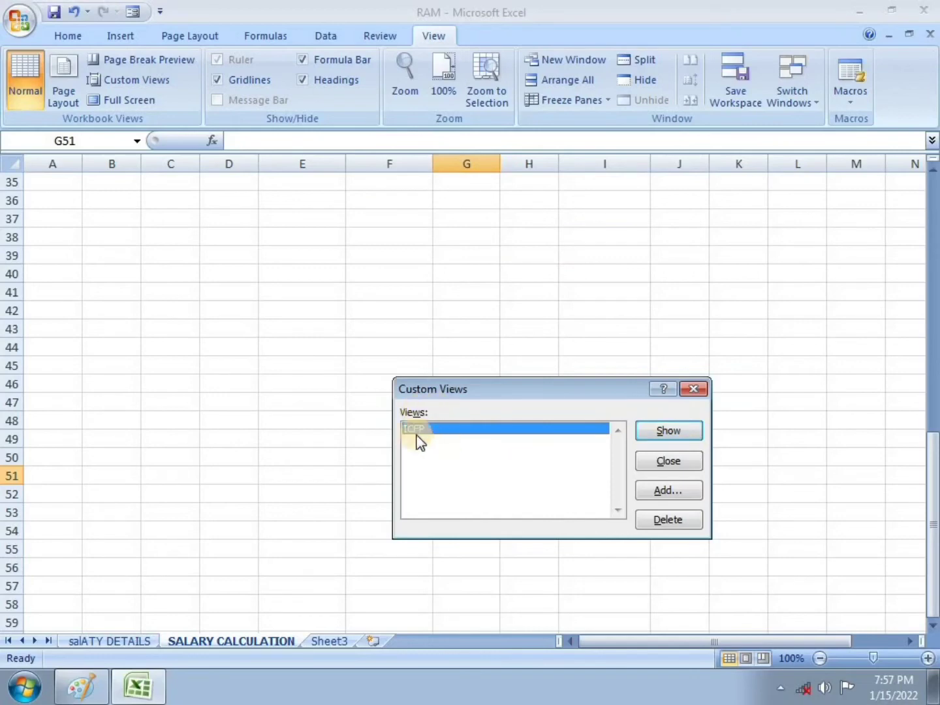
pyautogui.click(665, 431)
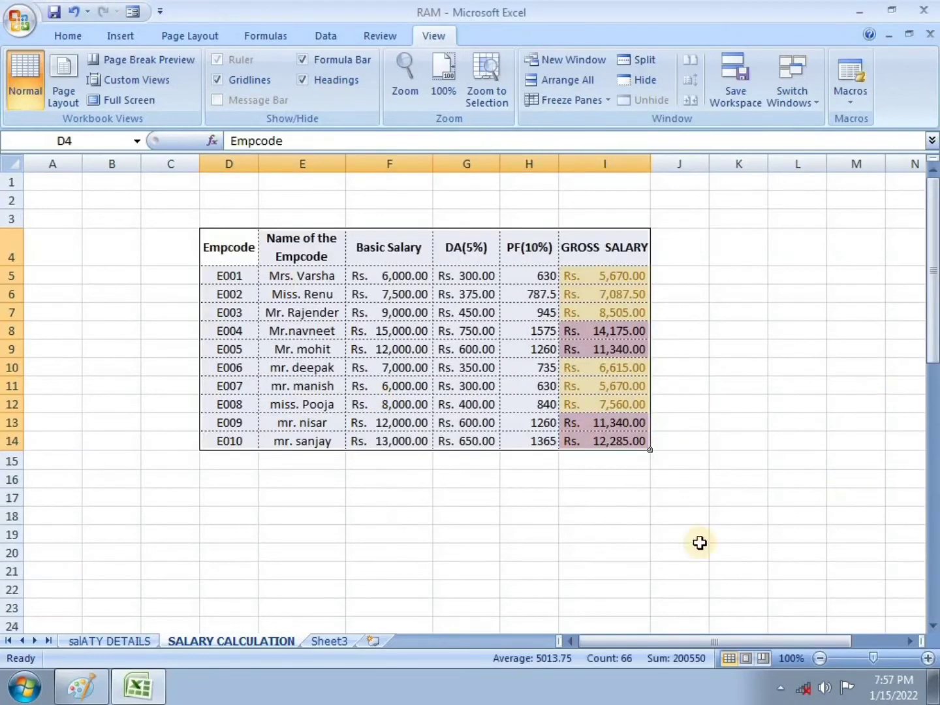
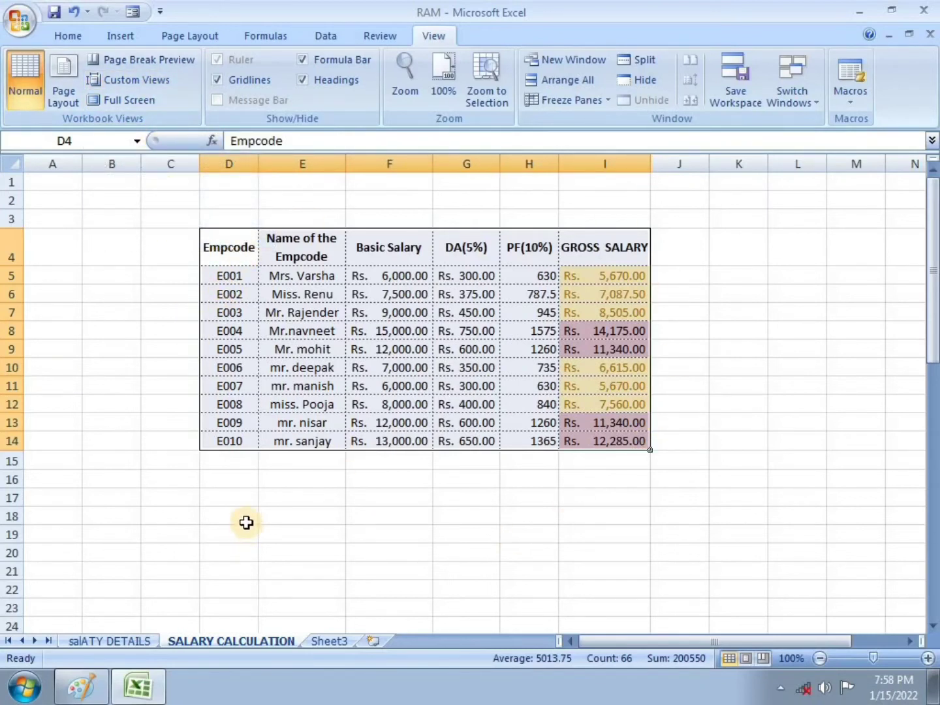
# Insert a hyperlink in H31 pointing to cell A1 of the salATY DETAILS sheet
pyautogui.scroll(-3, 646, 538)
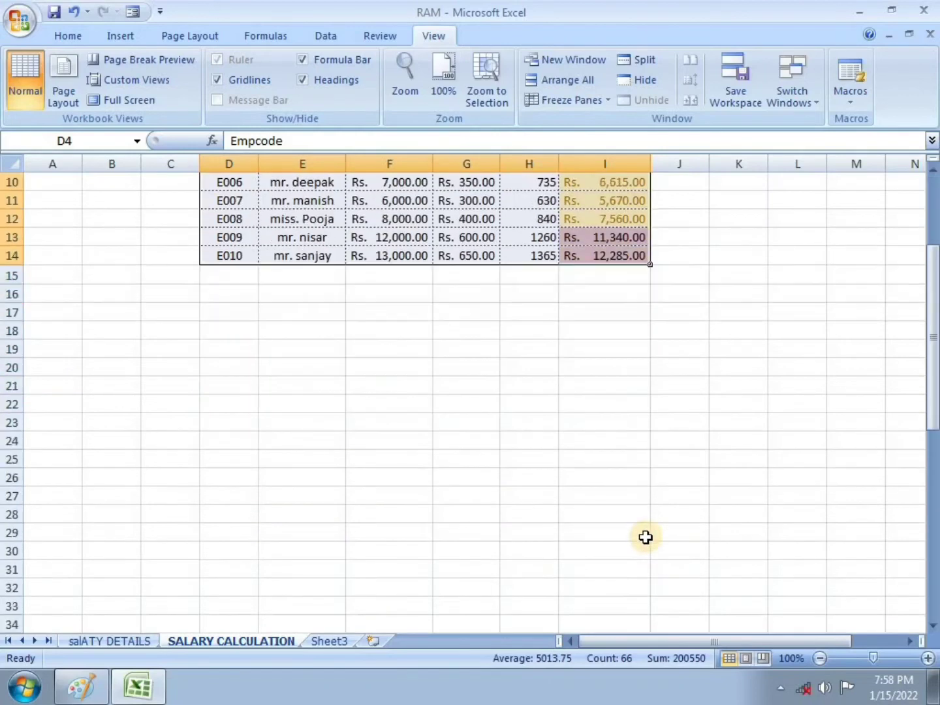
pyautogui.scroll(-2, 644, 538)
pyautogui.scroll(-1, 645, 538)
pyautogui.scroll(1, 644, 537)
pyautogui.scroll(2, 644, 537)
pyautogui.scroll(-1, 644, 537)
pyautogui.click(555, 513)
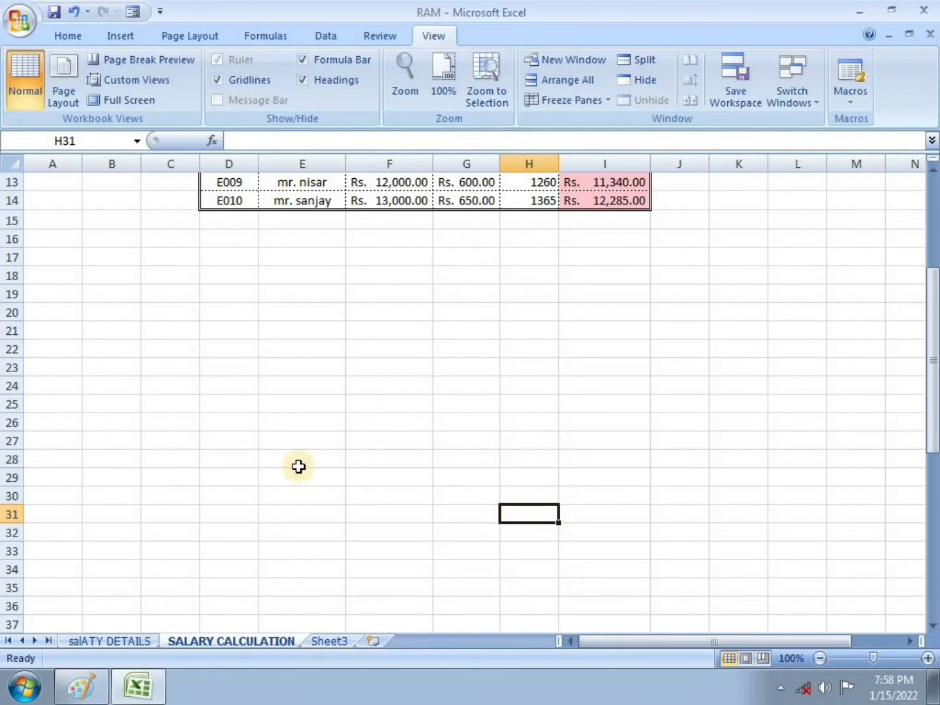
pyautogui.click(137, 38)
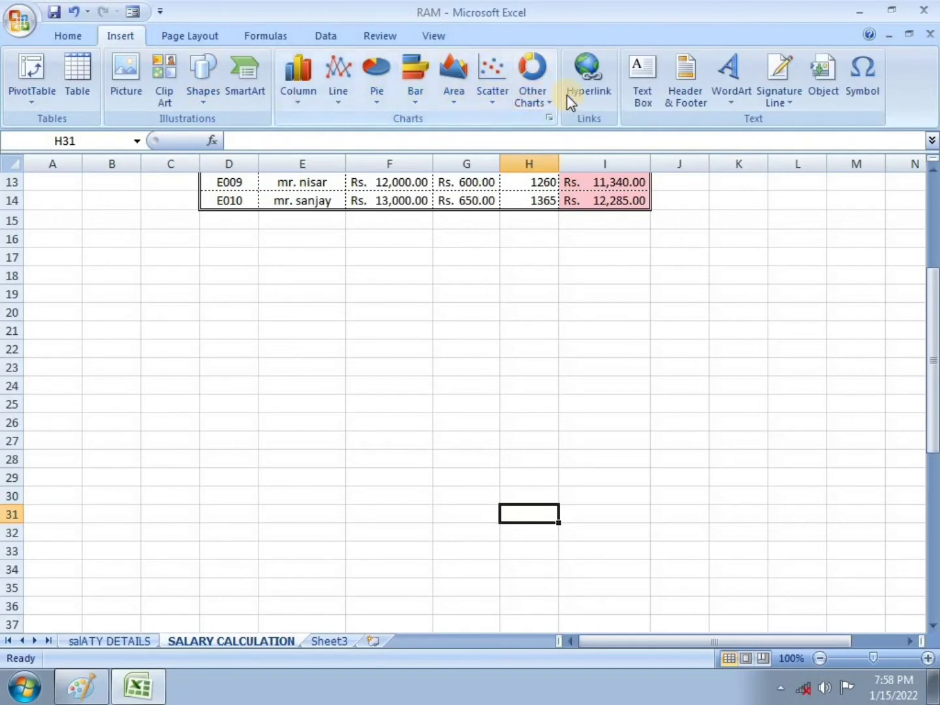
pyautogui.click(589, 87)
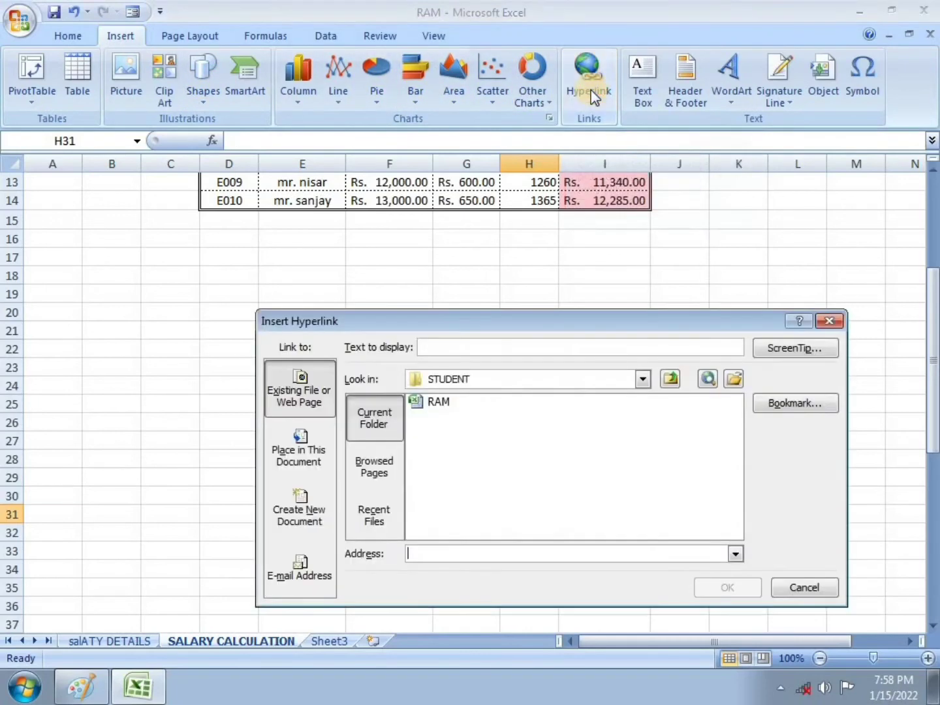
pyautogui.click(781, 403)
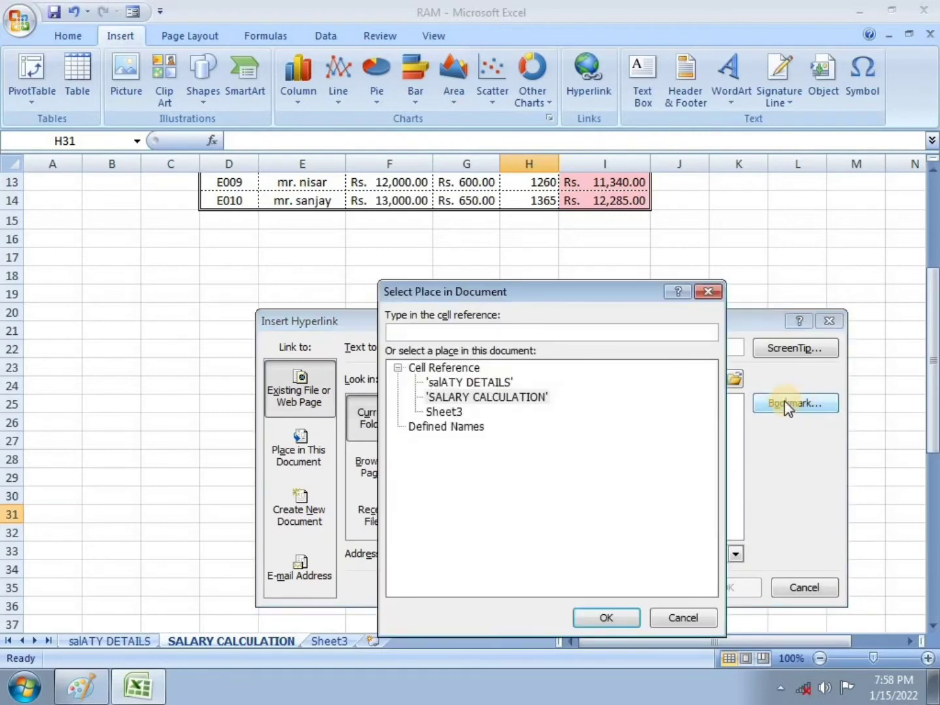
pyautogui.click(455, 384)
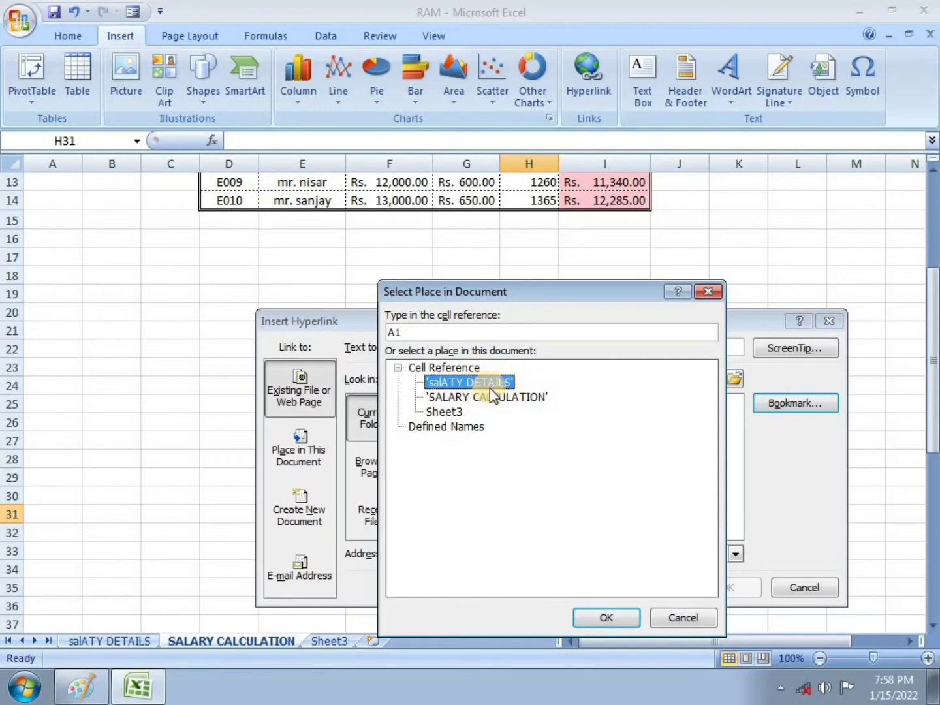
pyautogui.click(506, 398)
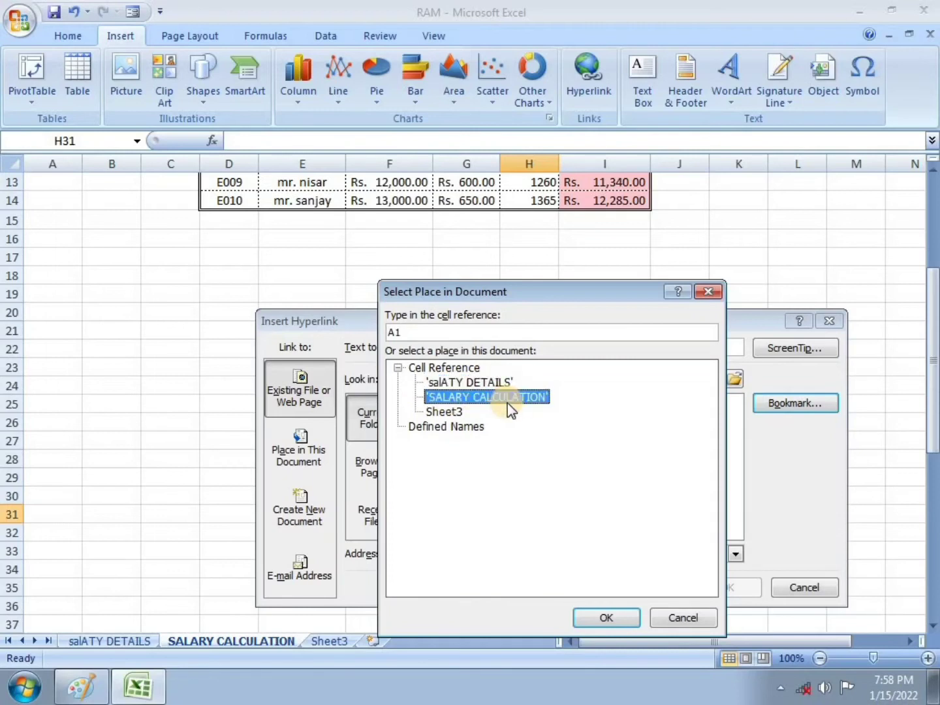
pyautogui.click(441, 411)
pyautogui.click(468, 396)
pyautogui.click(471, 381)
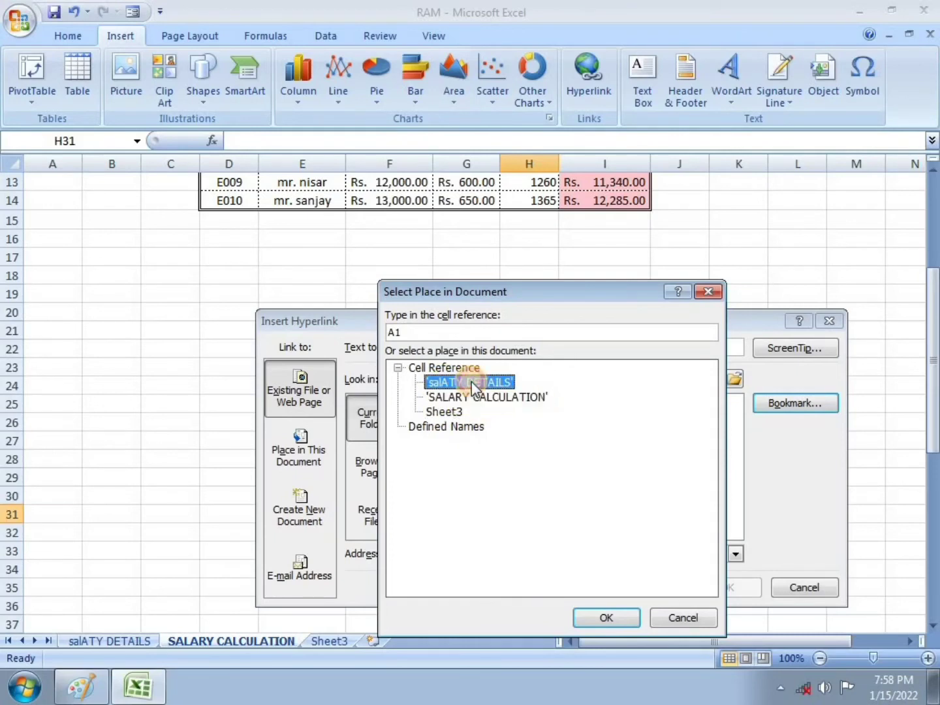
pyautogui.click(606, 617)
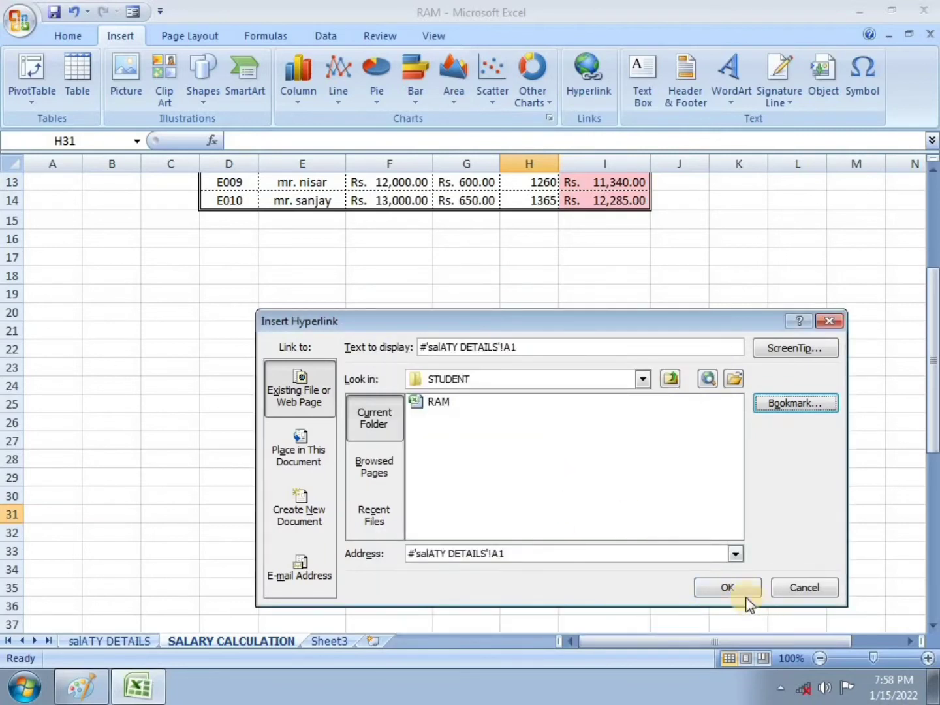
pyautogui.click(728, 588)
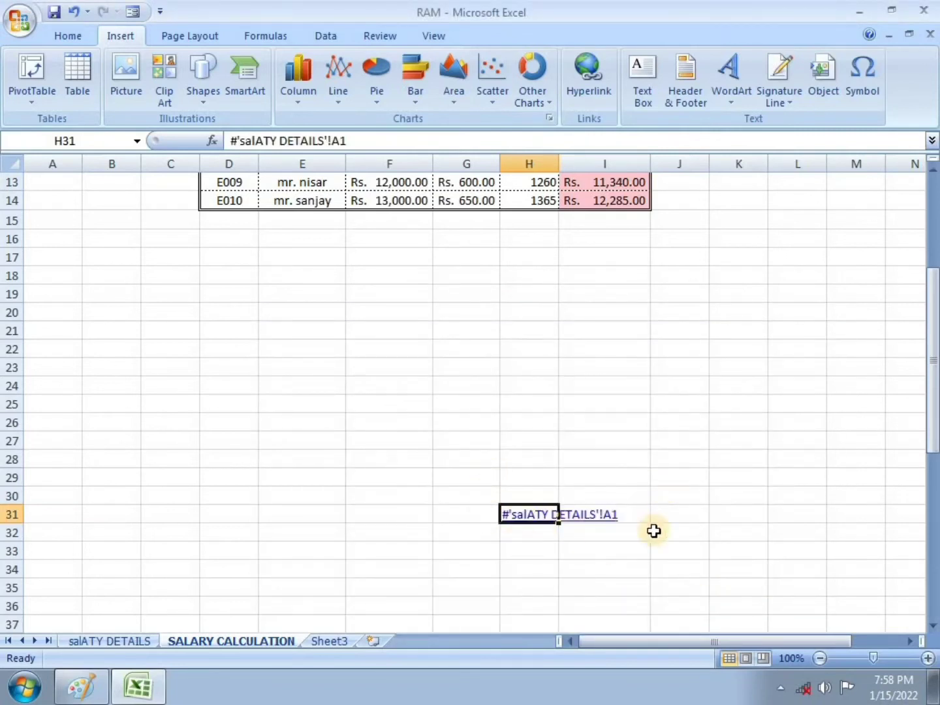
pyautogui.moveTo(573, 536); pyautogui.dragTo(587, 551)
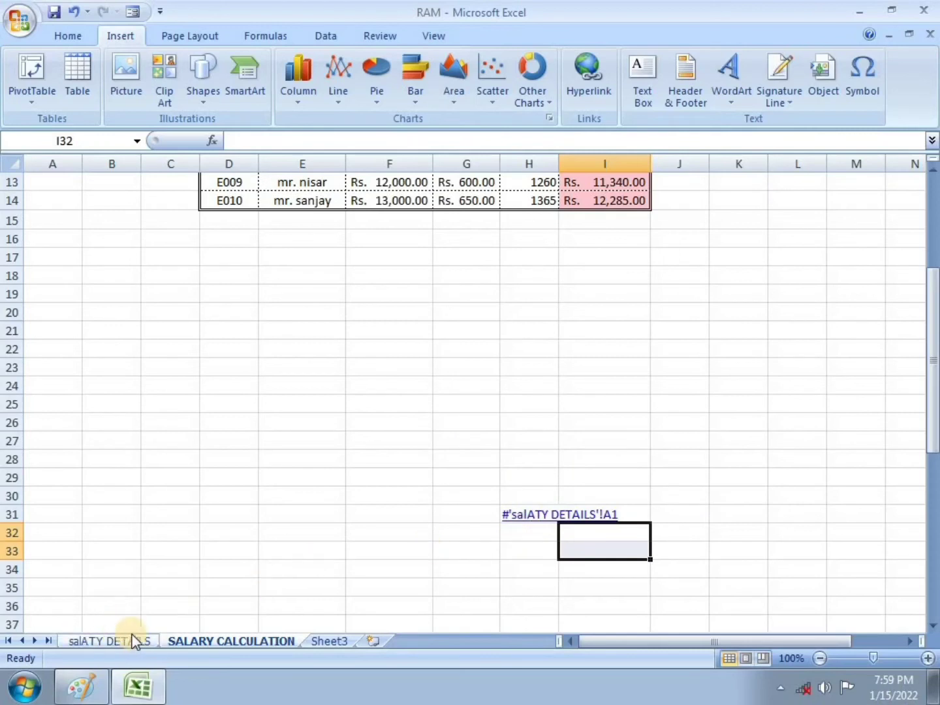
pyautogui.click(553, 515)
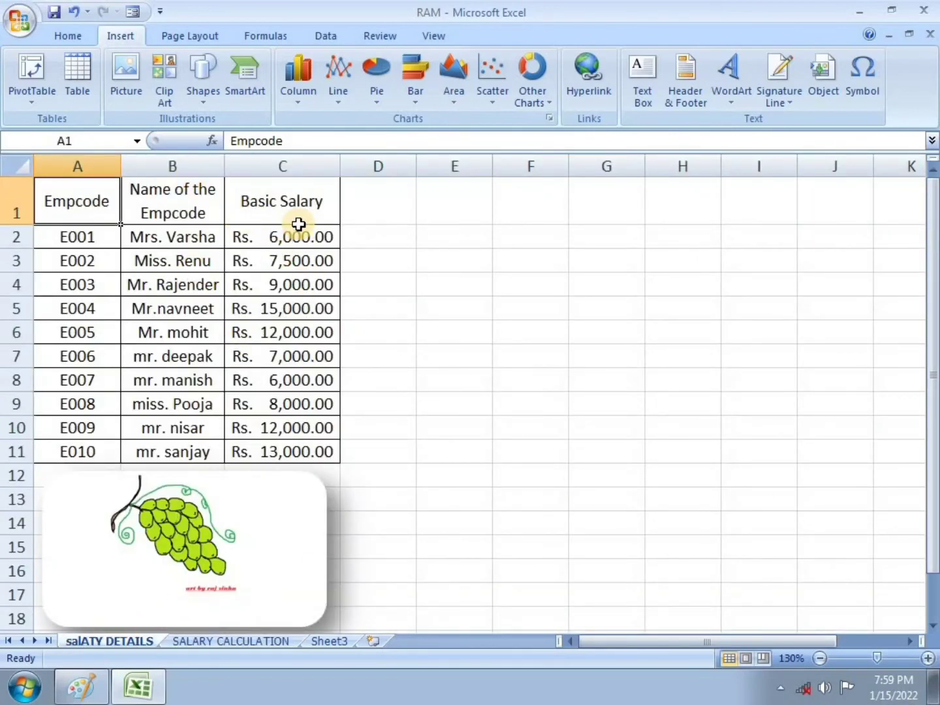
pyautogui.click(223, 642)
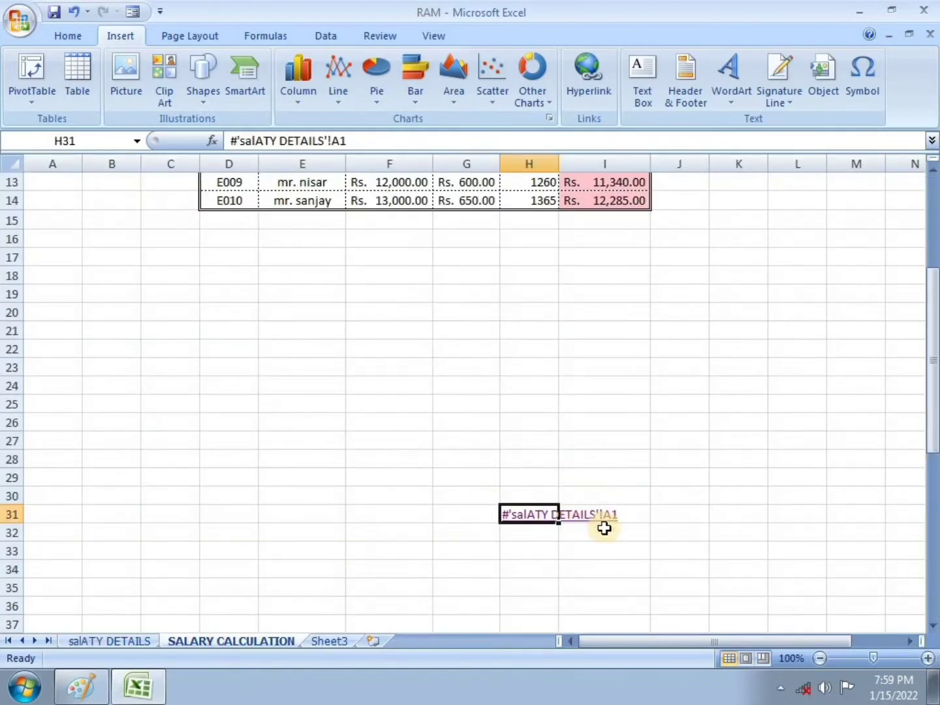
pyautogui.scroll(1, 526, 402)
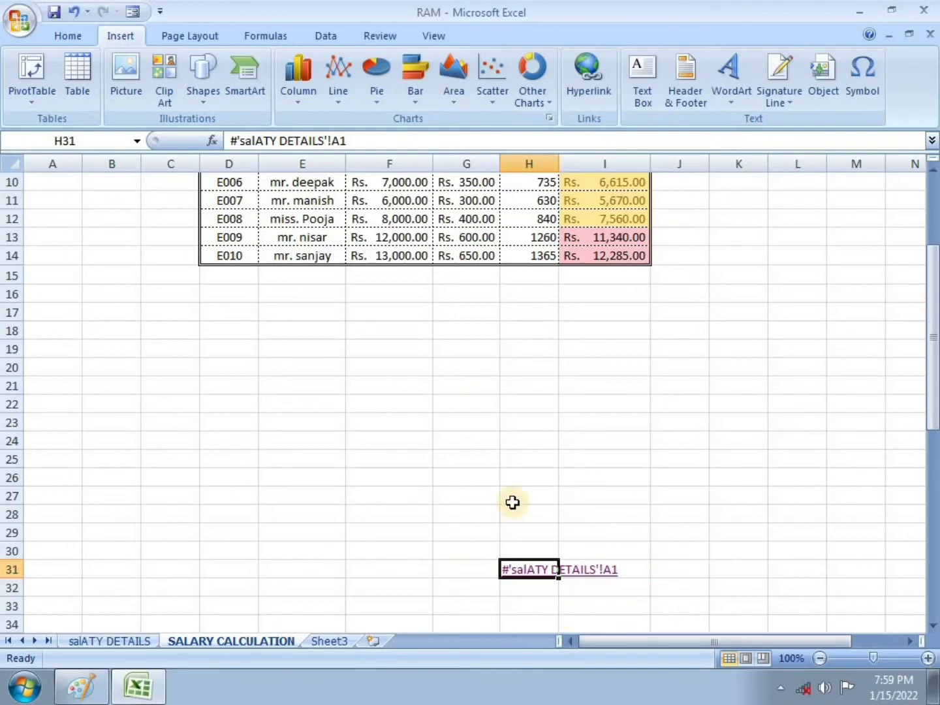
pyautogui.click(549, 569)
pyautogui.click(230, 641)
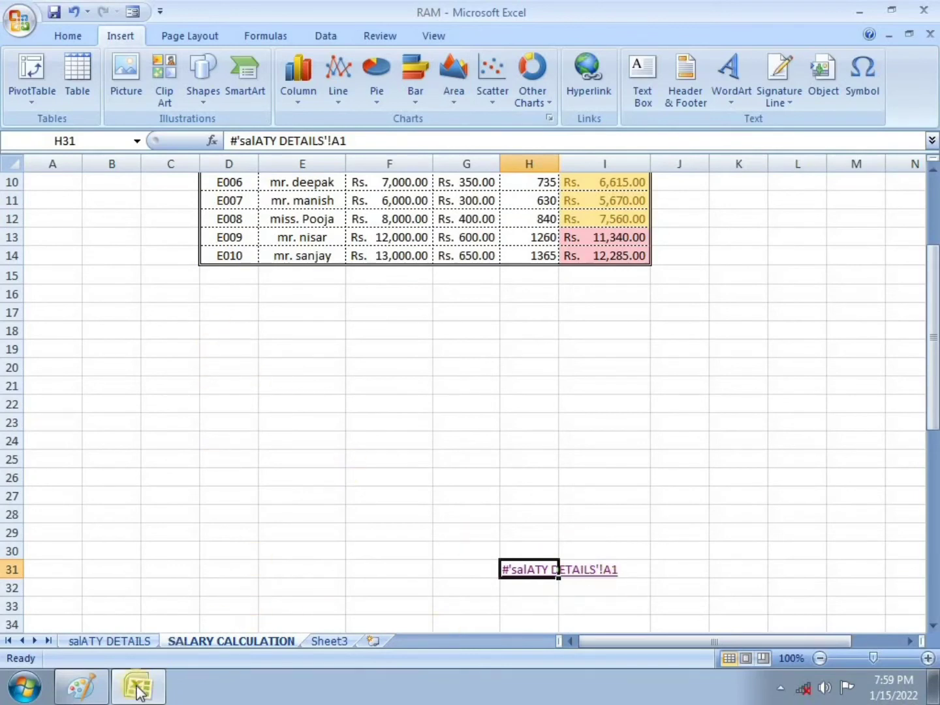
pyautogui.click(80, 686)
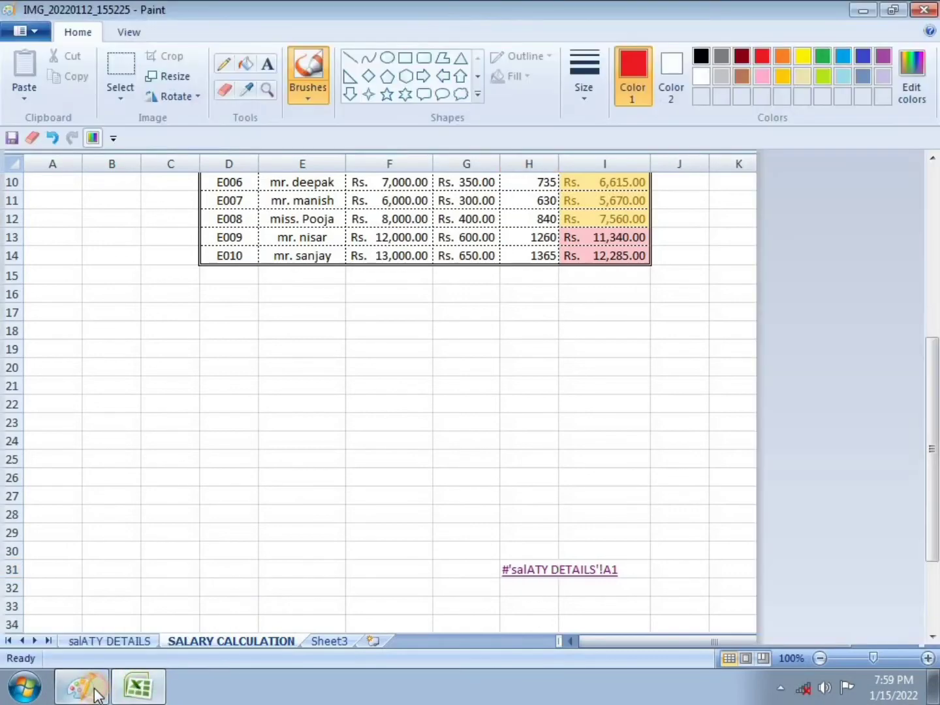
pyautogui.scroll(-3, 97, 513)
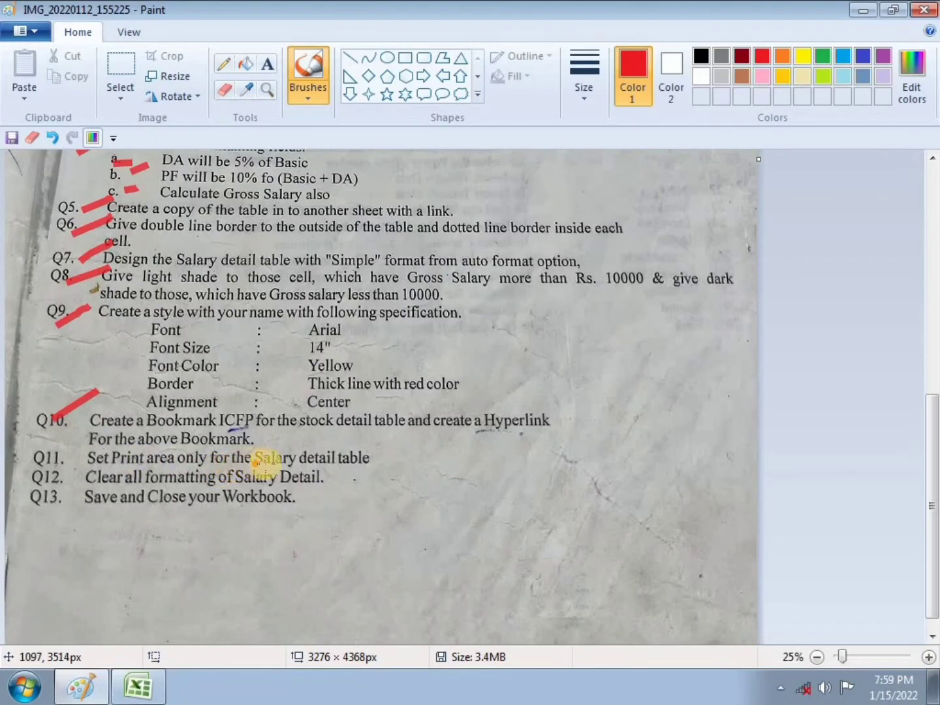
pyautogui.click(138, 689)
pyautogui.scroll(3, 275, 353)
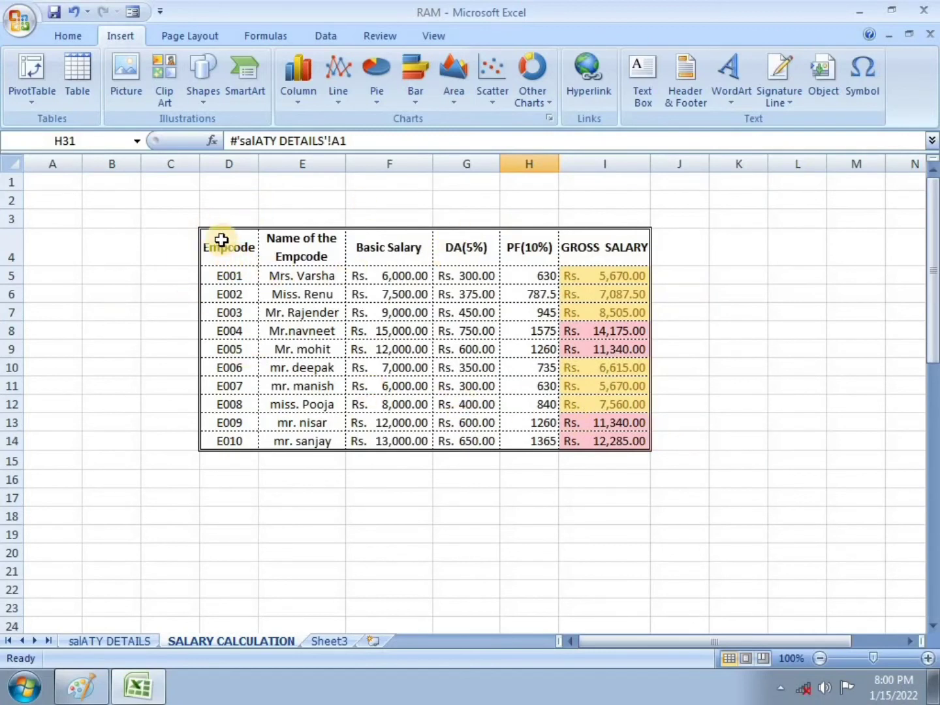
# Type filler text GHJGJ in F17, GJGJ in J17 and K10, and GJG in B16
pyautogui.click(419, 501)
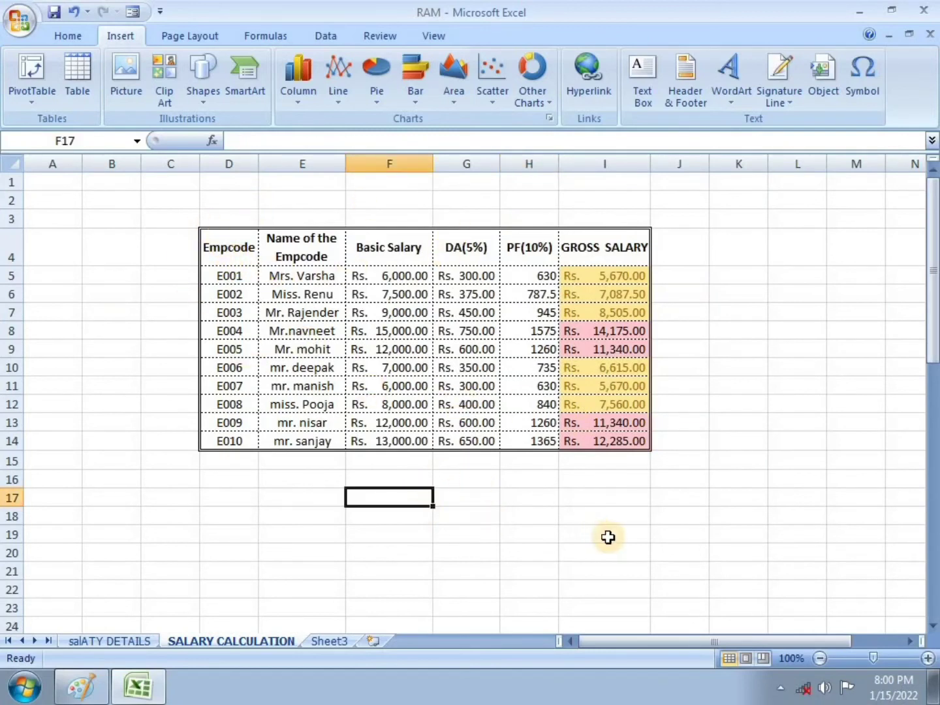
pyautogui.write('GHJGJ')
pyautogui.click(677, 502)
pyautogui.write('GJGJ')
pyautogui.click(737, 366)
pyautogui.write('GJ')
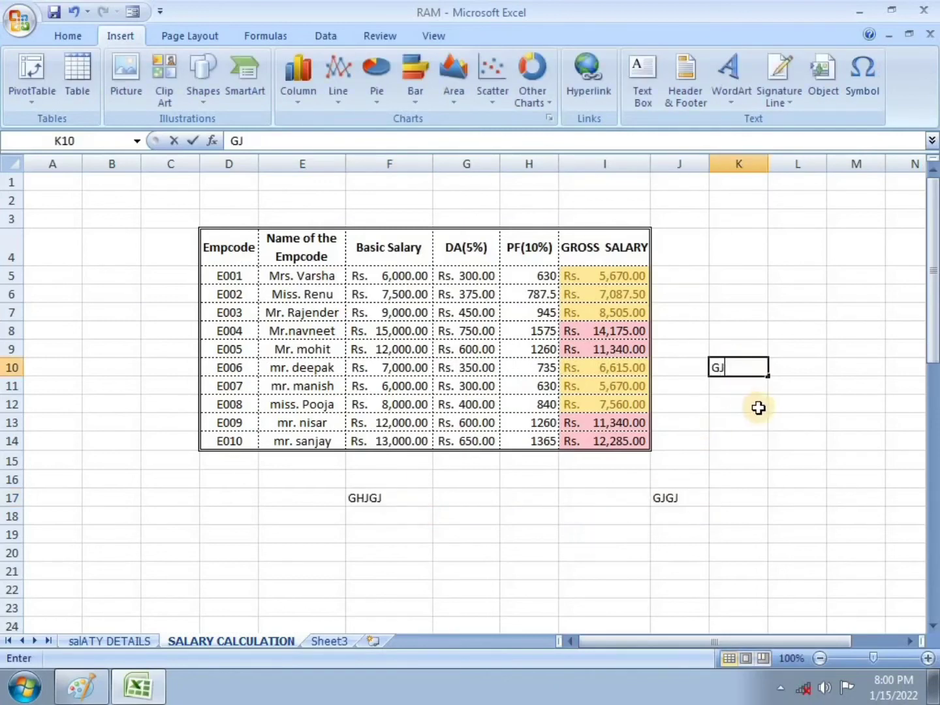
pyautogui.write('GJ')
pyautogui.click(141, 480)
pyautogui.write('GJG')
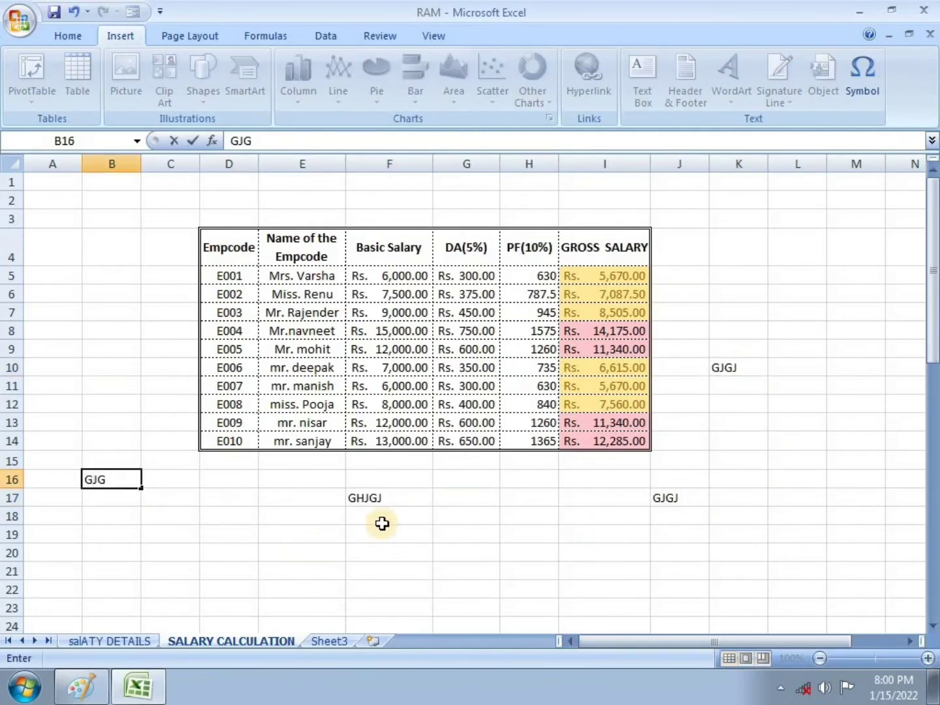
pyautogui.press('Tab')
pyautogui.press('Tab')
pyautogui.press('Tab')
pyautogui.click(166, 507)
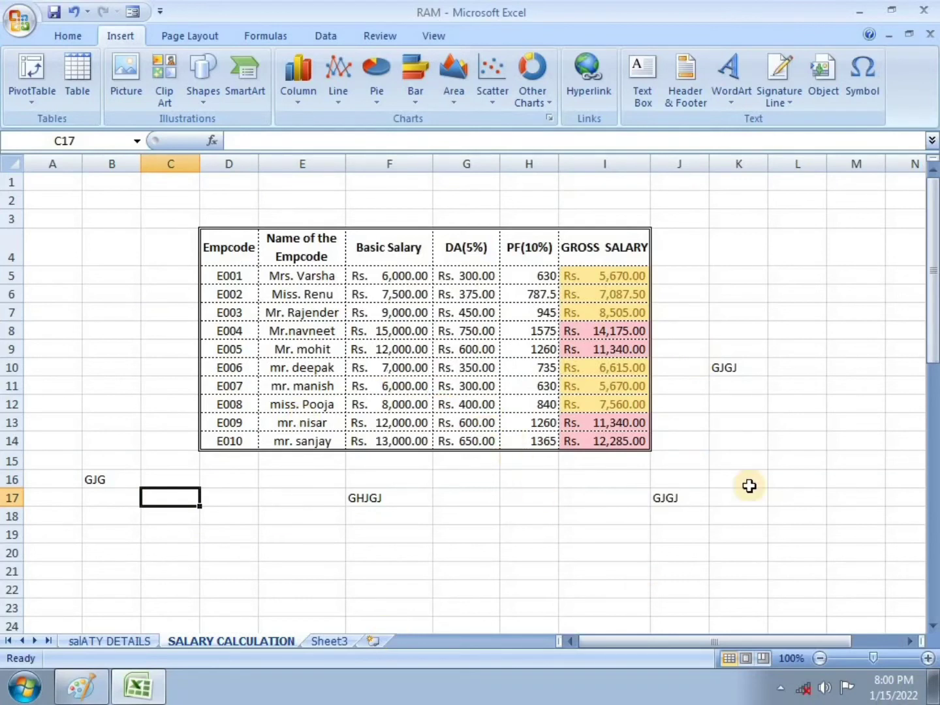
# Check the two-page printout in Print Preview, zooming in on the table, then close it
pyautogui.hotkey('ctrl', 'F2')
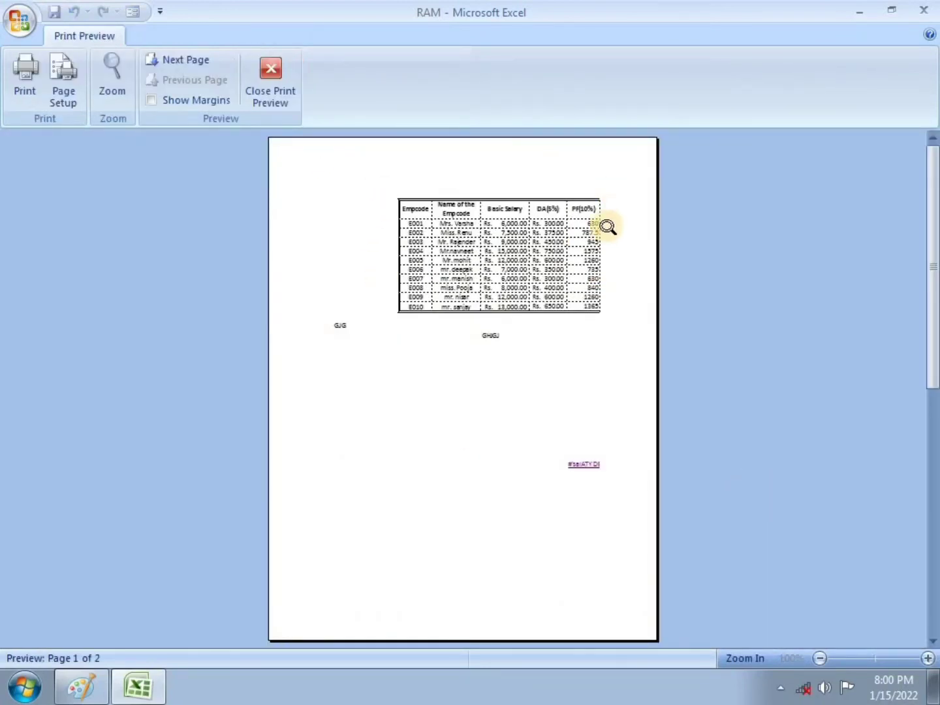
pyautogui.click(517, 225)
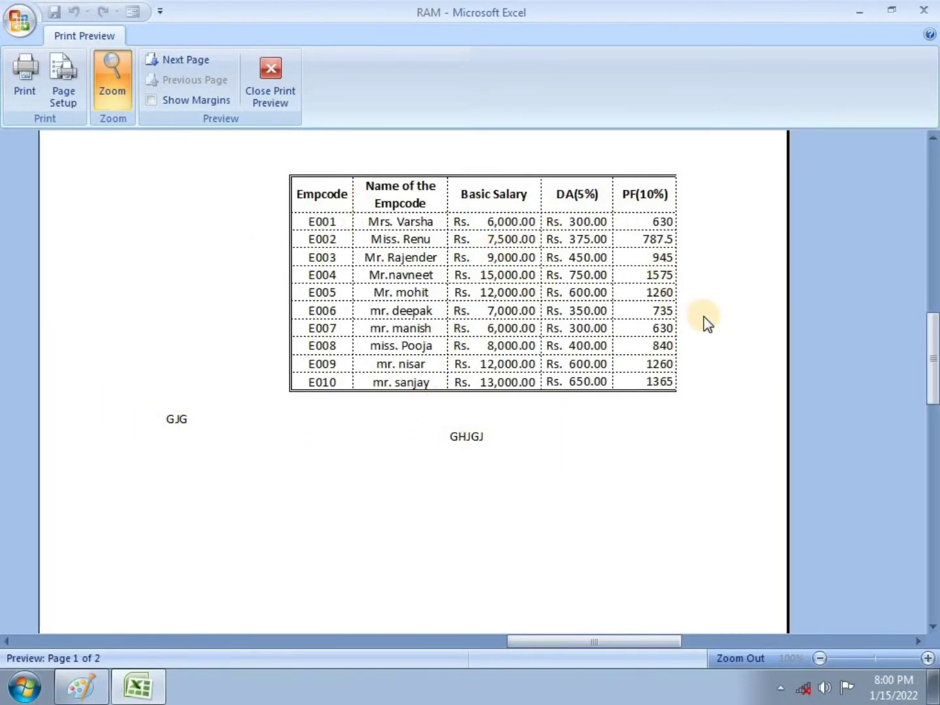
pyautogui.scroll(-2, 604, 273)
pyautogui.scroll(3, 653, 268)
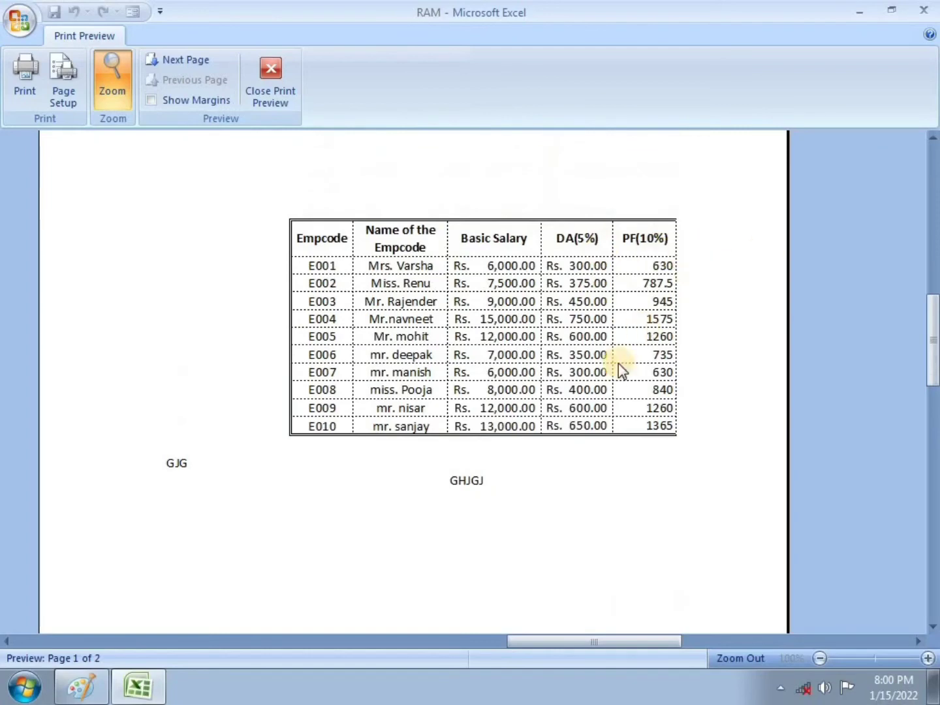
pyautogui.scroll(-3, 623, 372)
pyautogui.scroll(-4, 627, 384)
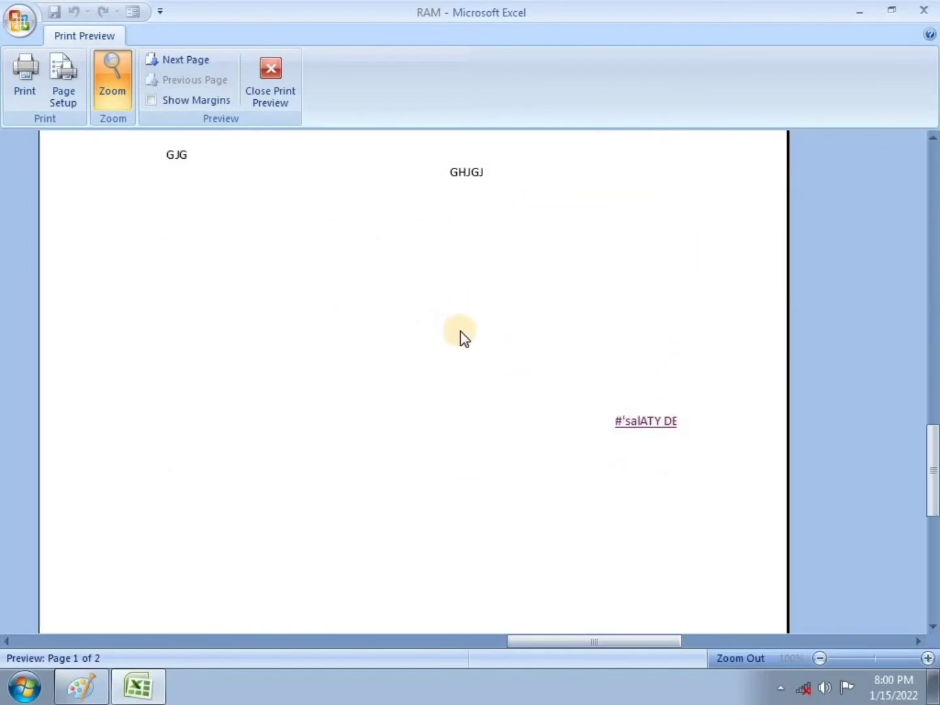
pyautogui.scroll(5, 501, 315)
pyautogui.scroll(2, 429, 304)
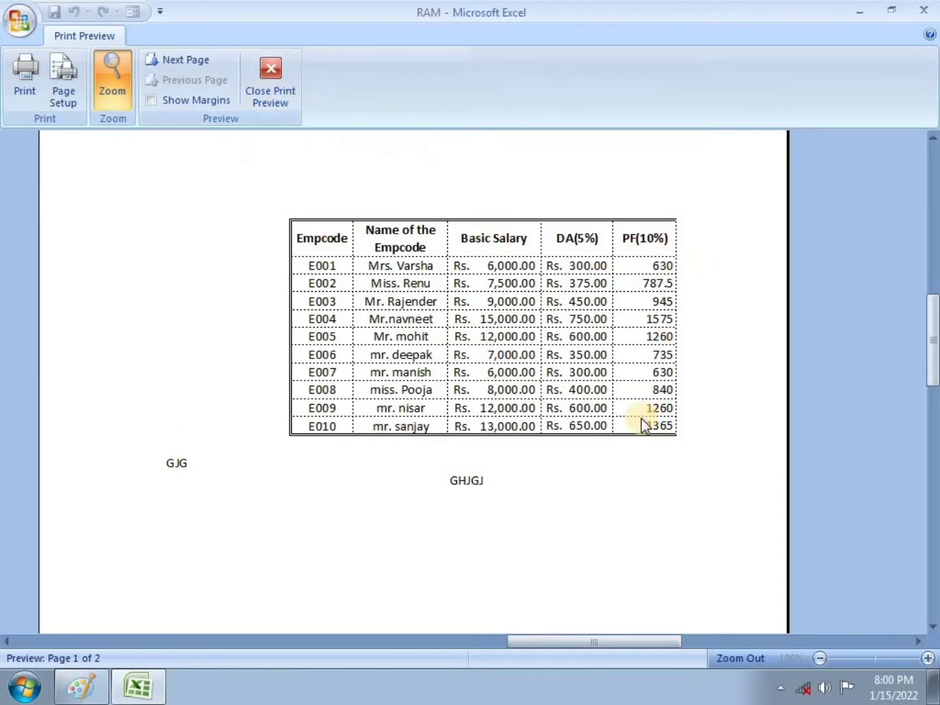
pyautogui.click(270, 103)
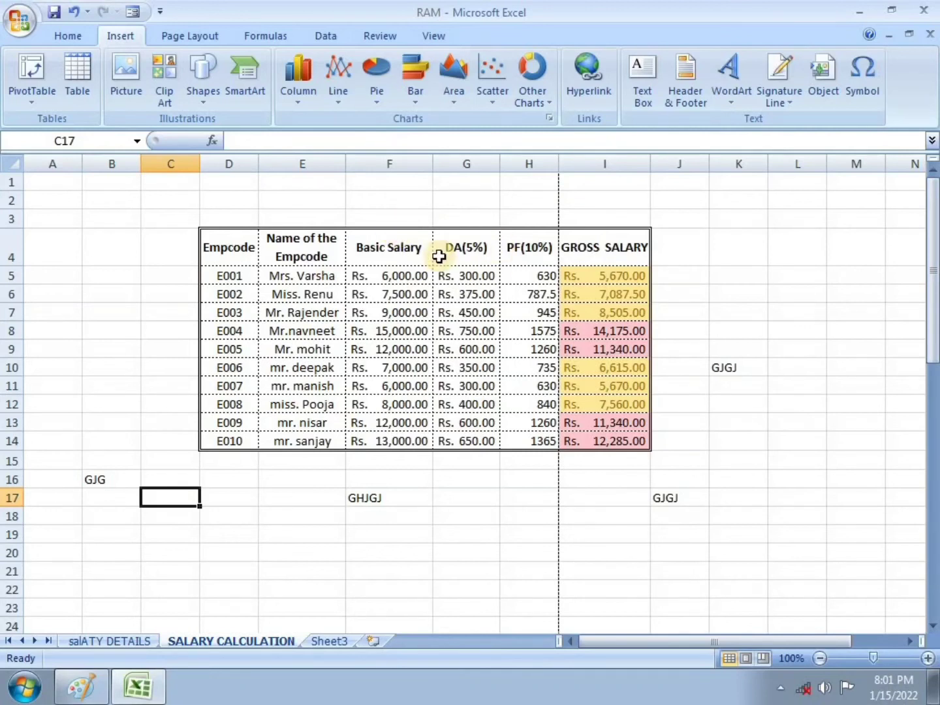
# Drag the selected salary table D4:I14 so it starts at cell A3
pyautogui.click(364, 225)
pyautogui.moveTo(216, 244)
pyautogui.mouseDown()
pyautogui.moveTo(508, 406)
pyautogui.moveTo(606, 444)
pyautogui.mouseUp()
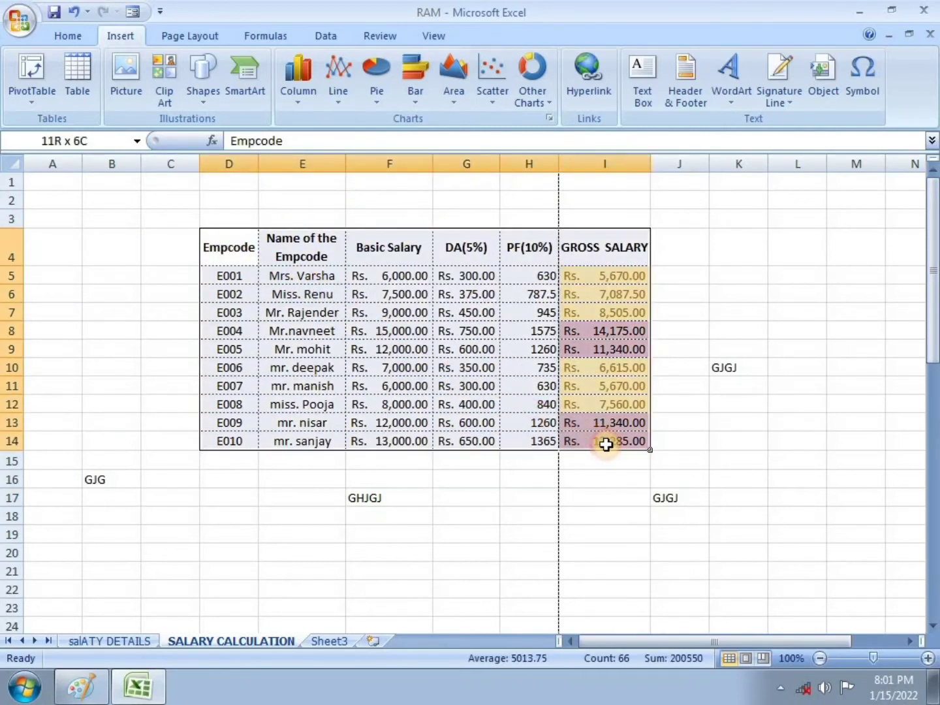
pyautogui.moveTo(431, 229); pyautogui.dragTo(411, 230)
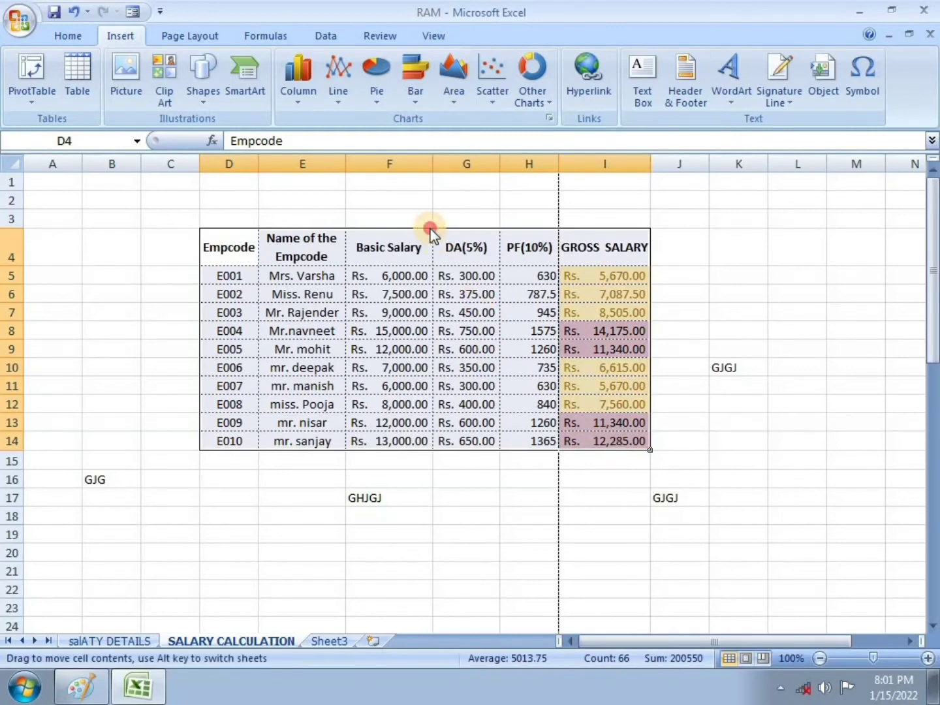
pyautogui.moveTo(351, 226)
pyautogui.mouseDown()
pyautogui.moveTo(336, 224)
pyautogui.moveTo(375, 234)
pyautogui.moveTo(295, 225)
pyautogui.moveTo(244, 237)
pyautogui.moveTo(187, 224)
pyautogui.mouseUp()
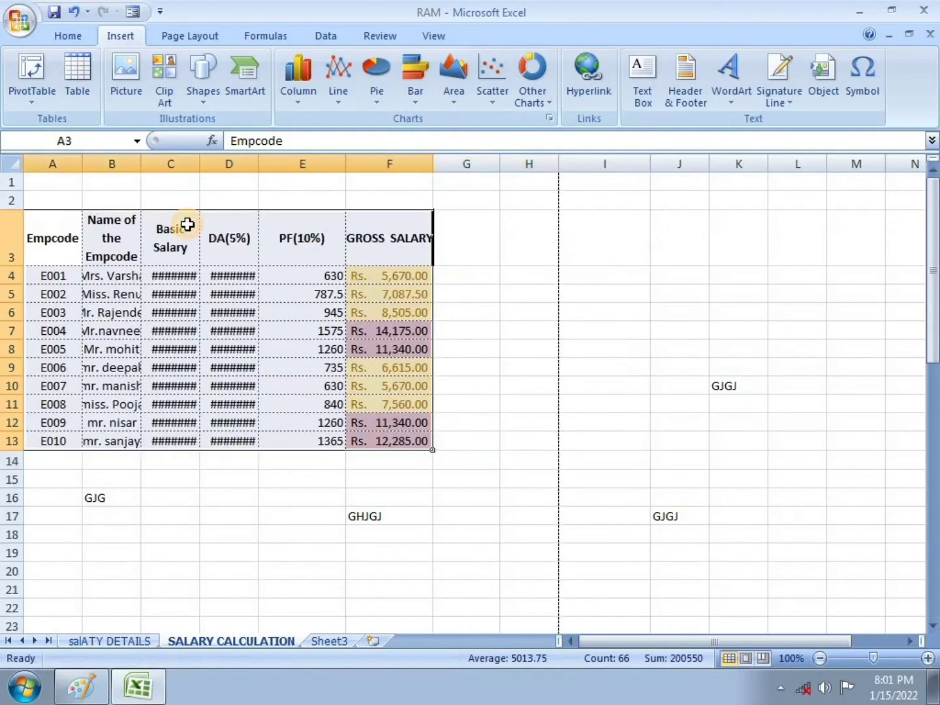
pyautogui.click(575, 274)
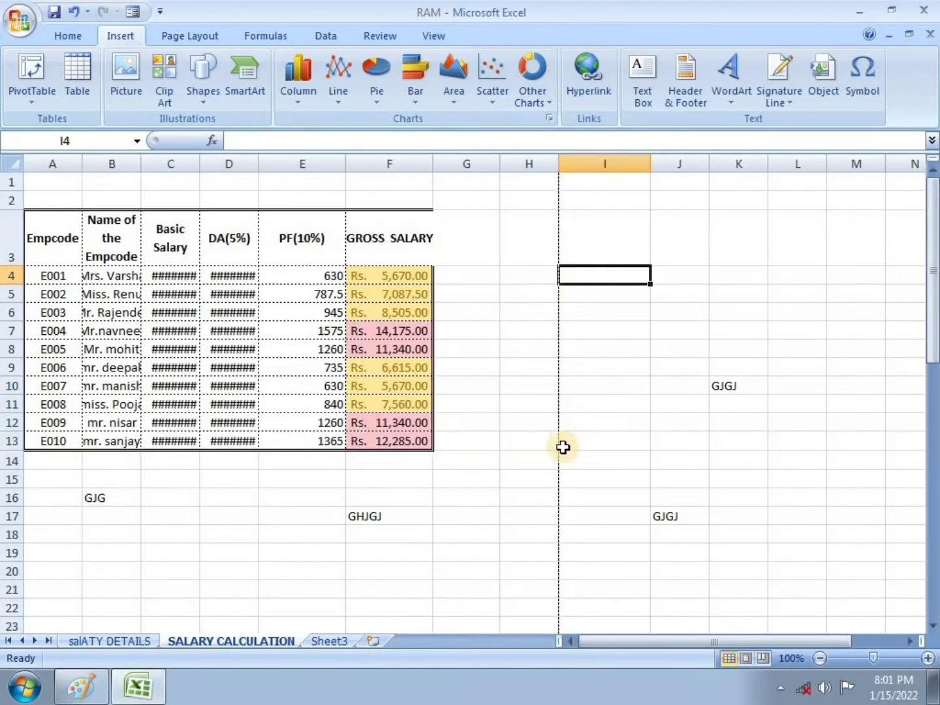
# Verify in Print Preview that page 1 now holds the whole table, then close it
pyautogui.click(465, 325)
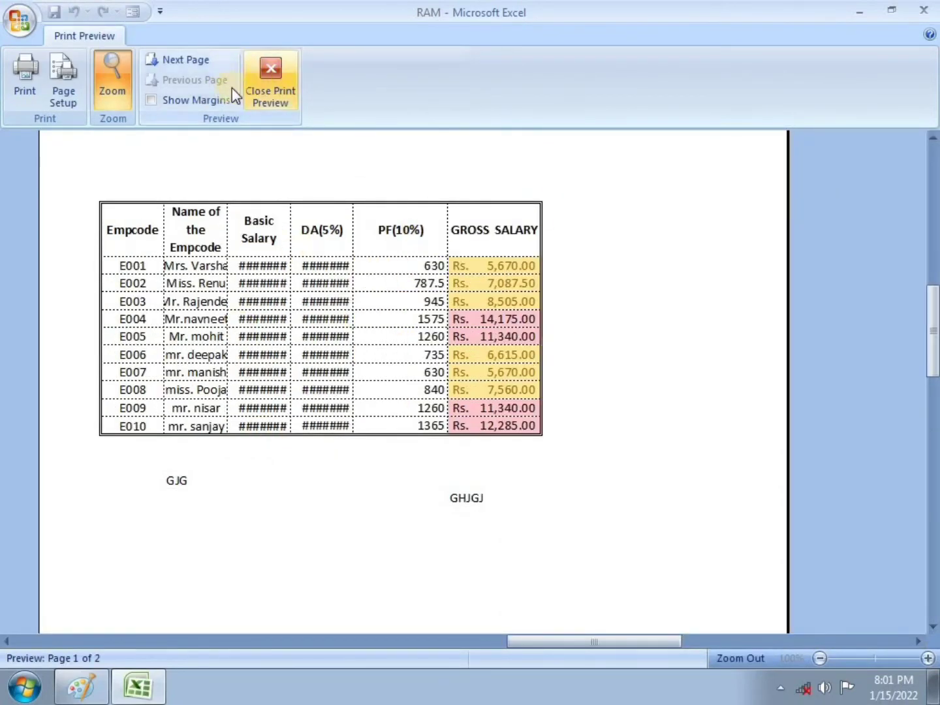
pyautogui.click(372, 236)
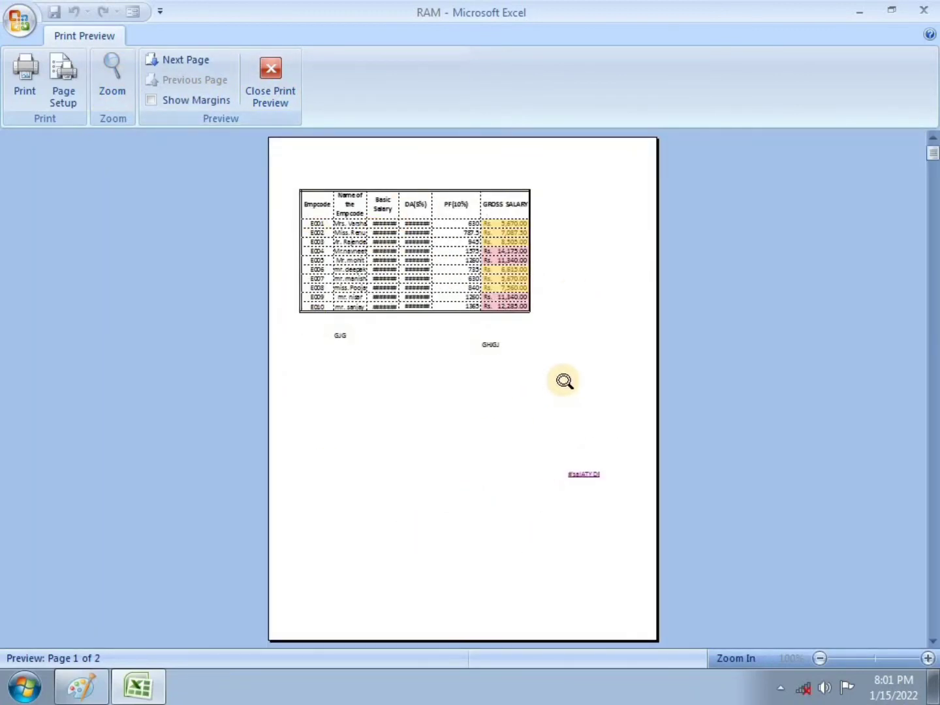
pyautogui.click(268, 71)
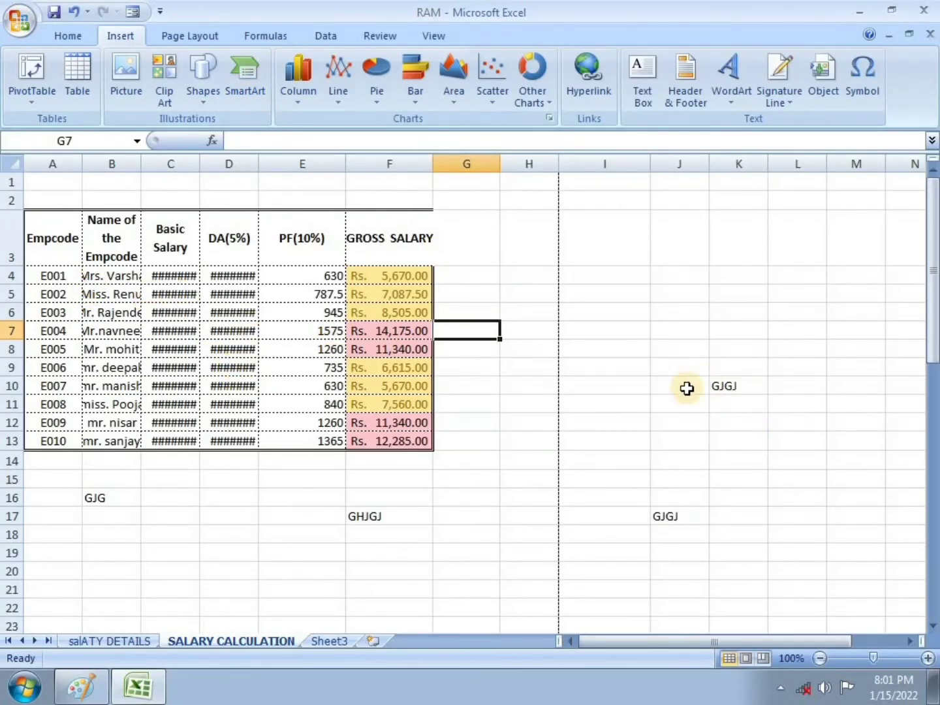
# Enter placeholder text FHF in C19, plus a couple of stray entries further down
pyautogui.moveTo(682, 370); pyautogui.dragTo(774, 528)
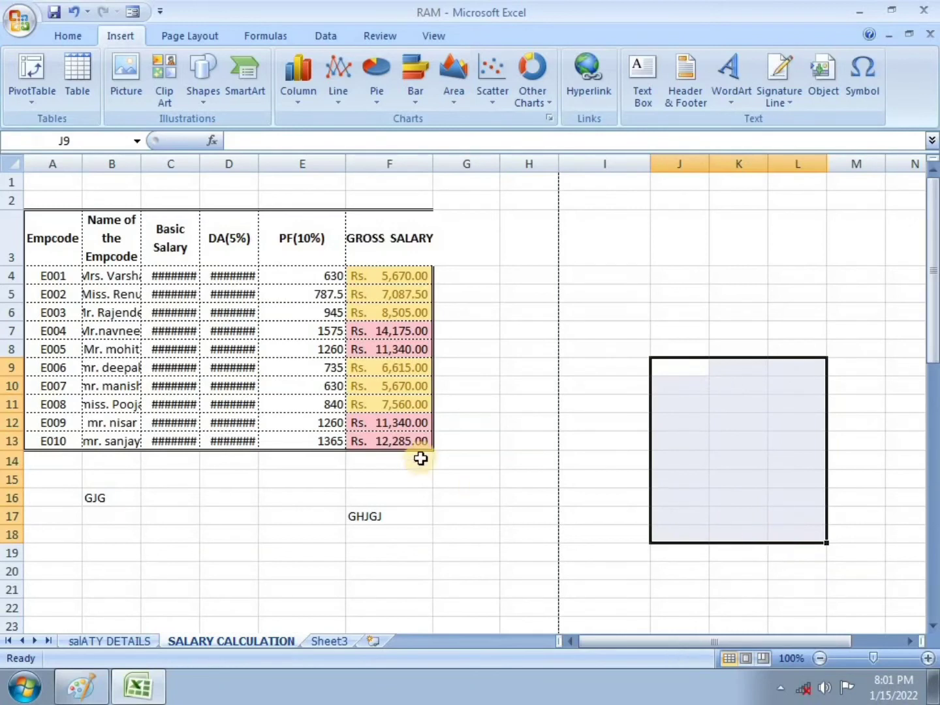
pyautogui.click(419, 459)
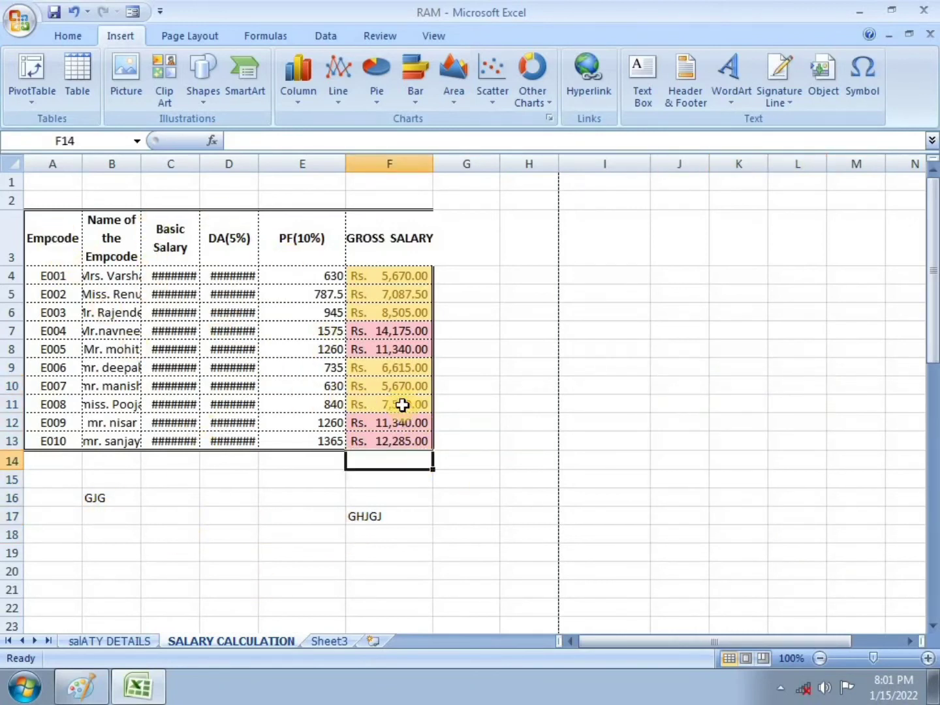
pyautogui.click(533, 328)
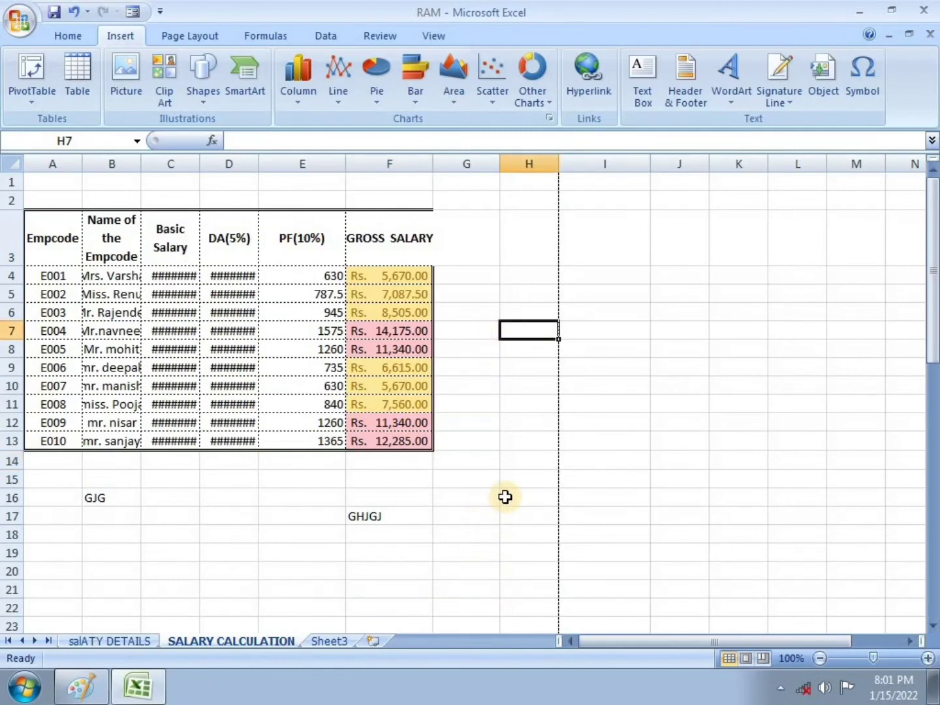
pyautogui.scroll(-3, 503, 494)
pyautogui.click(187, 355)
pyautogui.write('FHF')
pyautogui.click(227, 446)
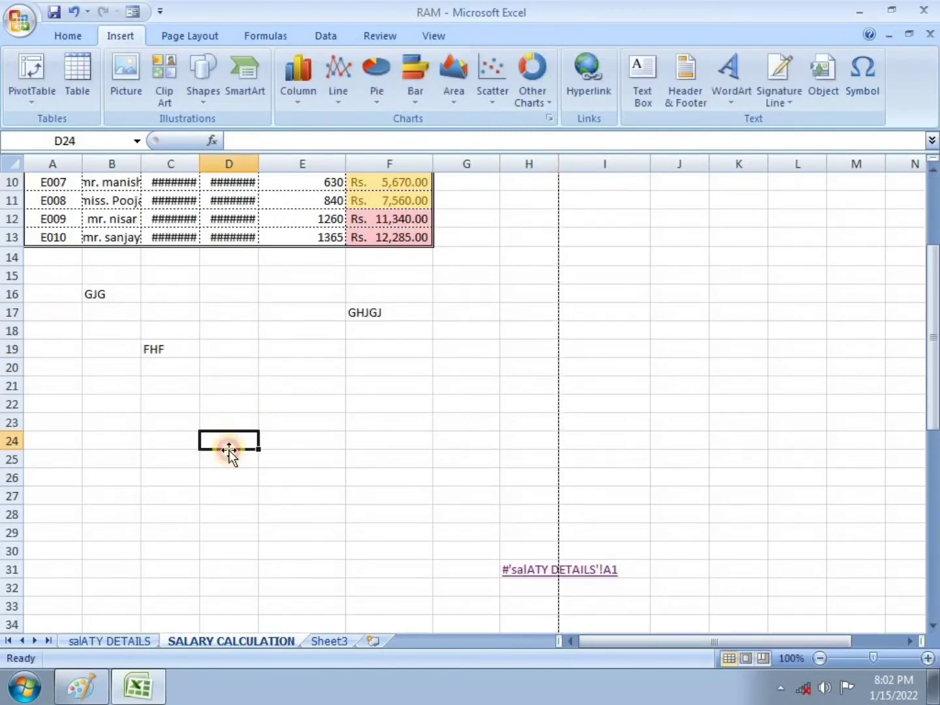
pyautogui.write('H')
pyautogui.press('Return')
pyautogui.write('FH')
pyautogui.click(323, 403)
pyautogui.scroll(3, 408, 367)
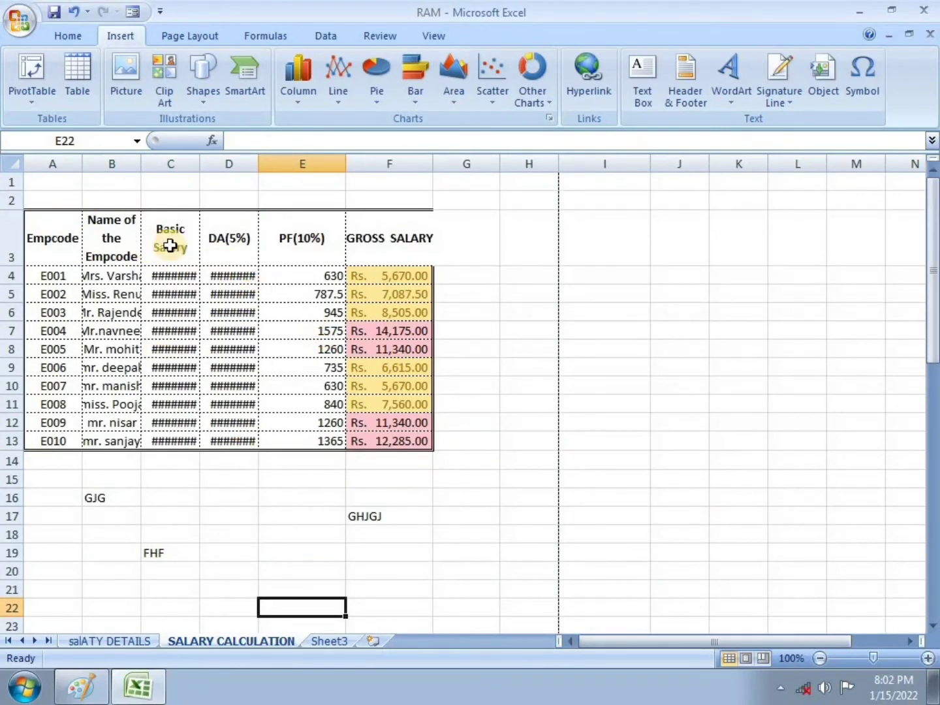
# On the Home tab, select the salary table A3:F13
pyautogui.click(68, 36)
pyautogui.moveTo(51, 238); pyautogui.dragTo(111, 239)
pyautogui.moveTo(48, 230)
pyautogui.mouseDown()
pyautogui.moveTo(231, 333)
pyautogui.moveTo(377, 435)
pyautogui.mouseUp()
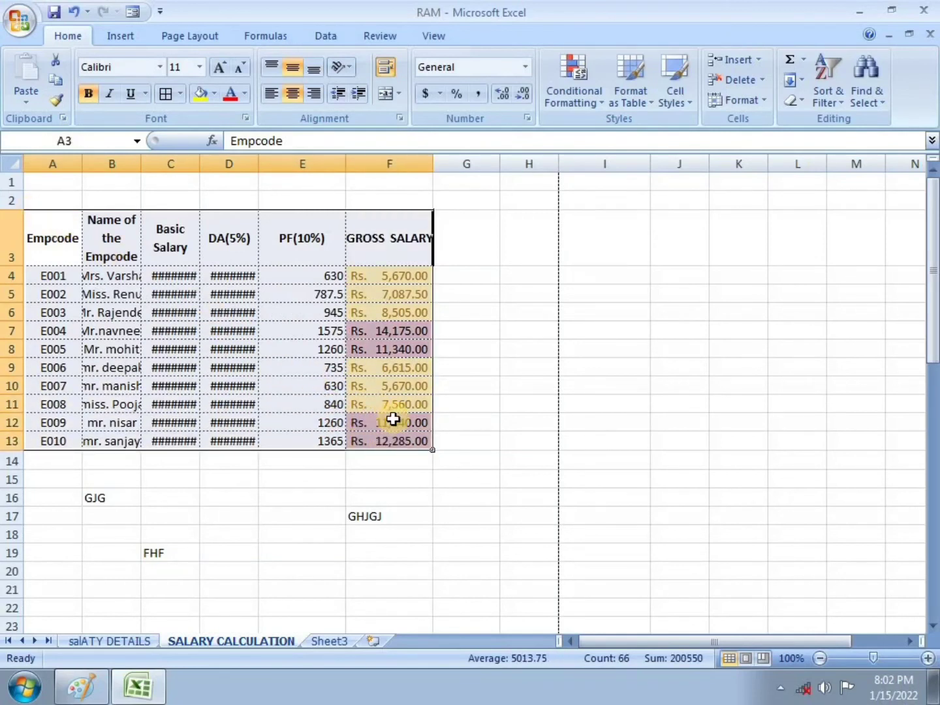
# Set the selected range A3:F13 as the print area via Page Layout > Print Area
pyautogui.click(197, 38)
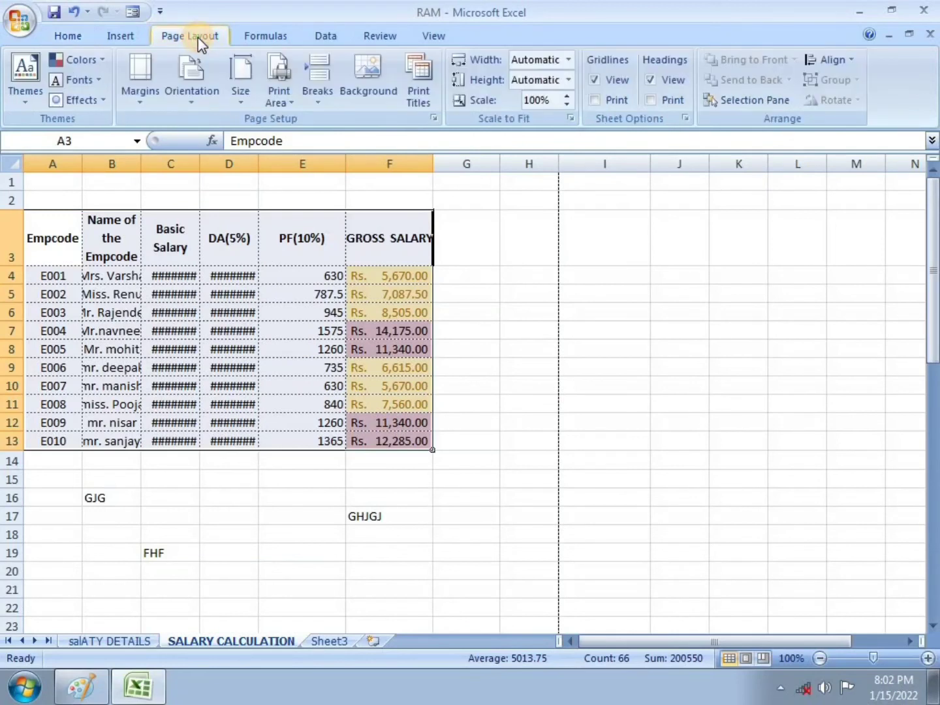
pyautogui.click(282, 83)
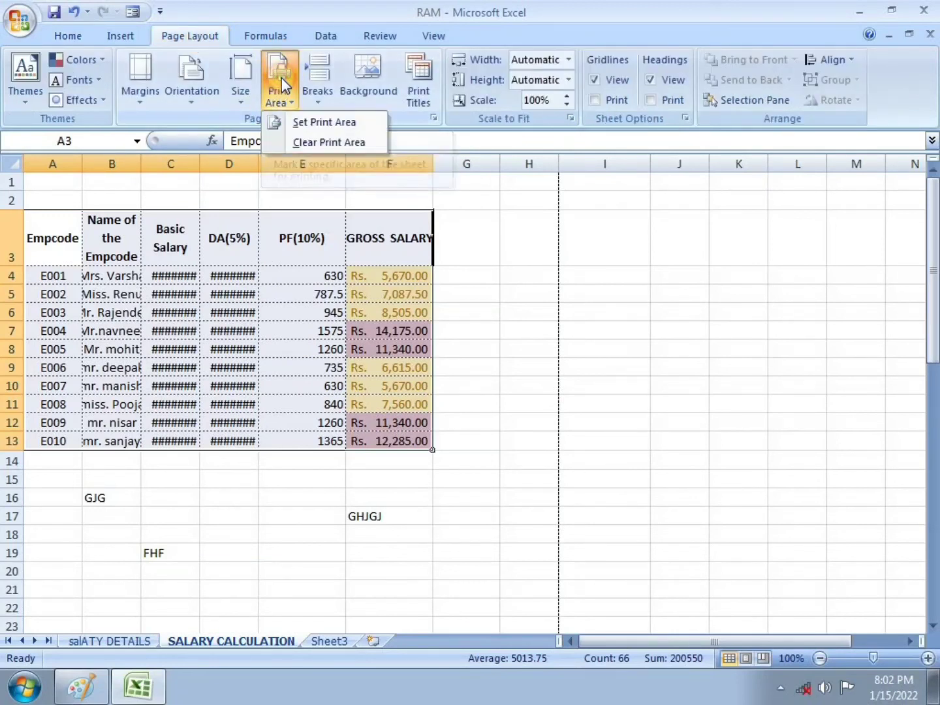
pyautogui.click(335, 124)
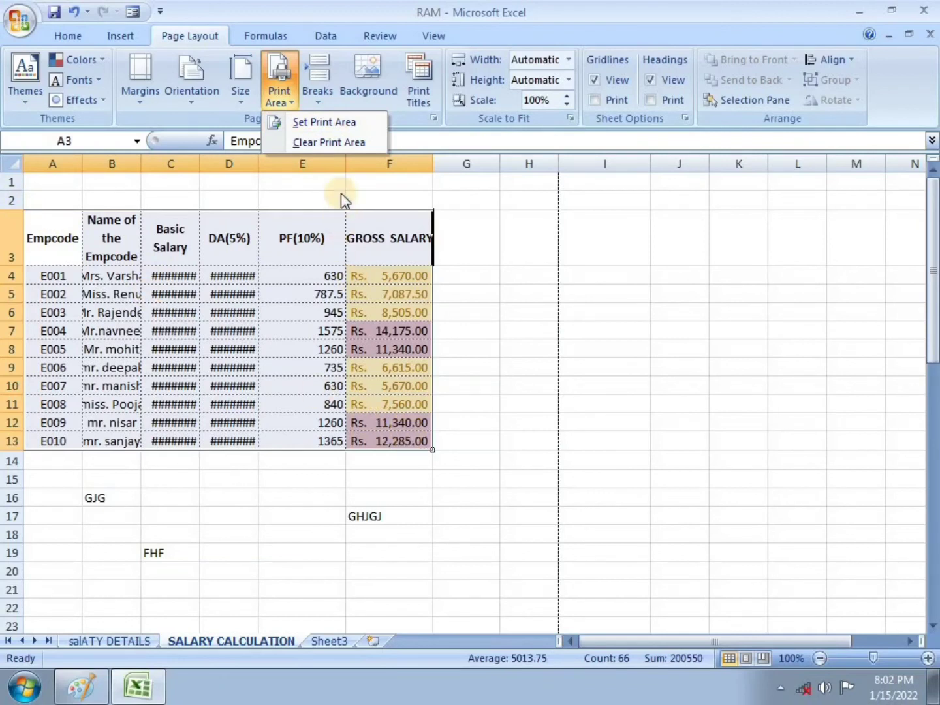
pyautogui.click(325, 122)
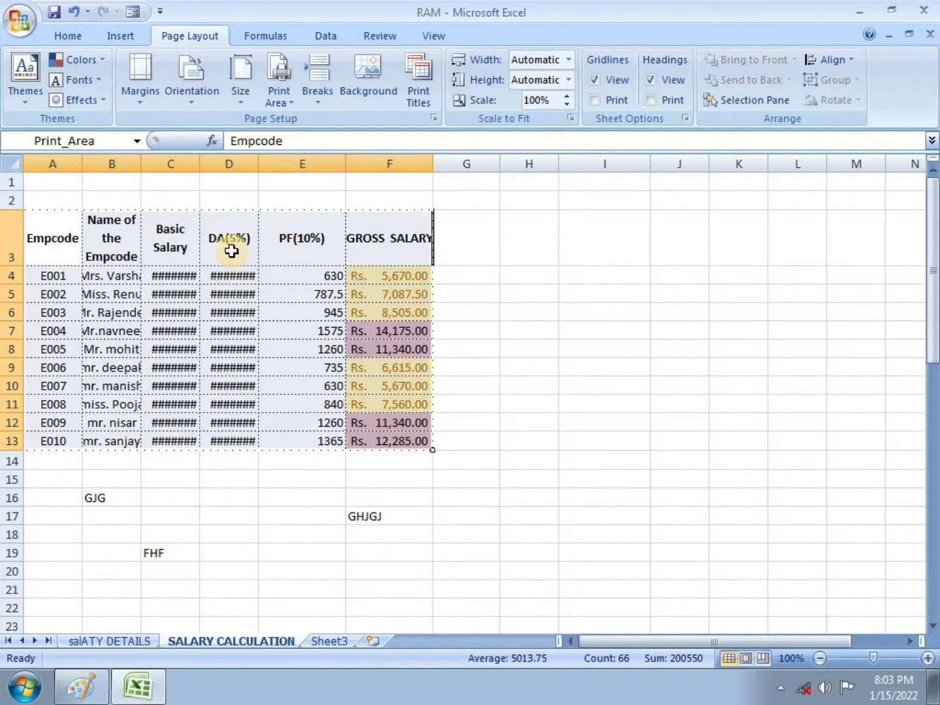
pyautogui.hotkey('ctrl', 'F2')
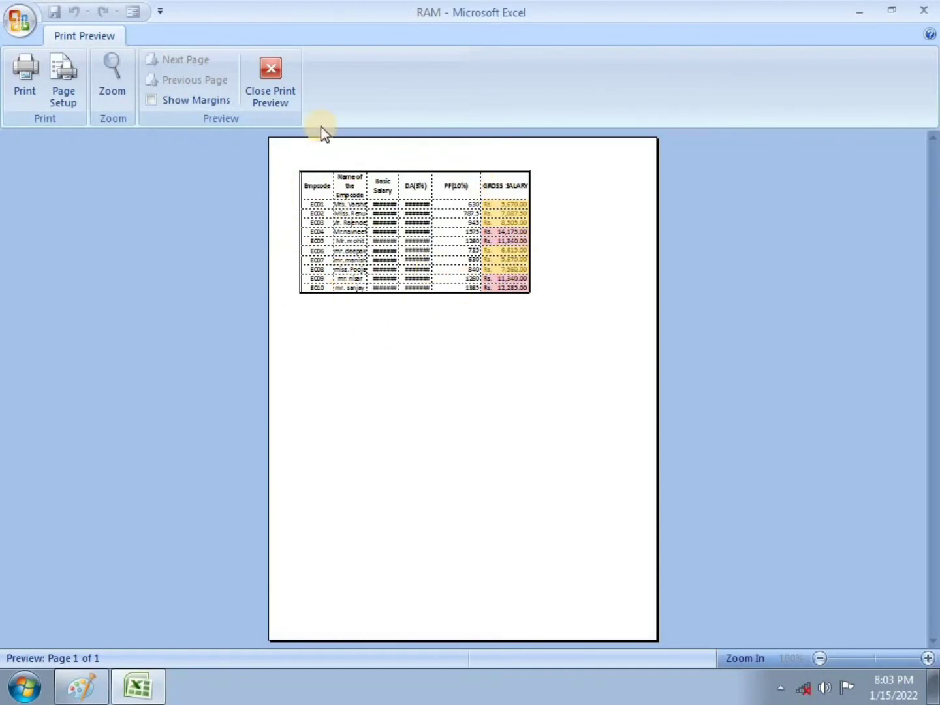
pyautogui.click(268, 79)
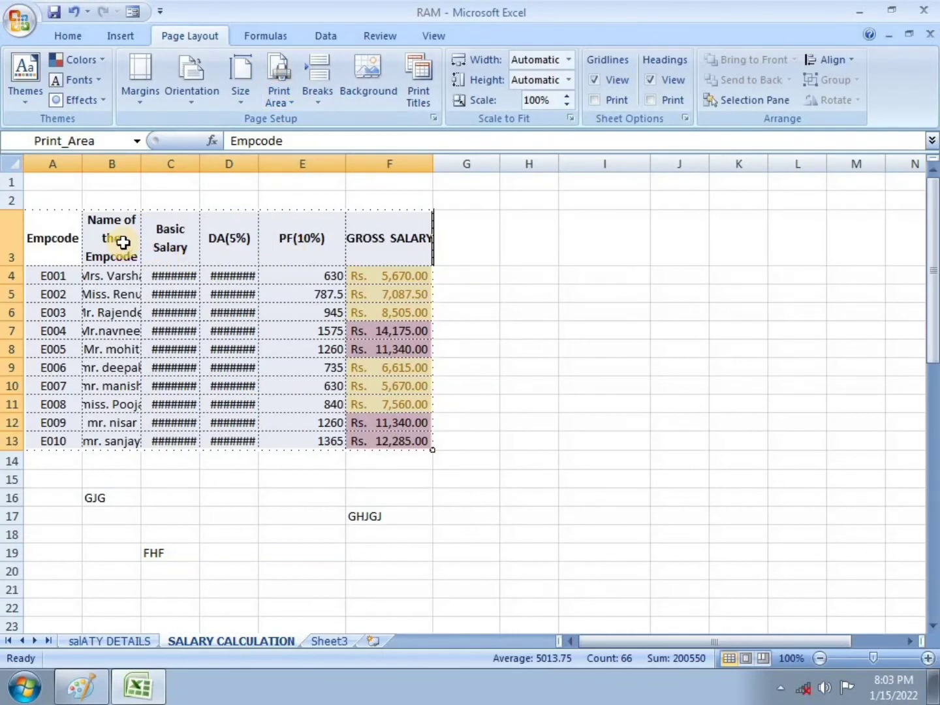
pyautogui.click(17, 27)
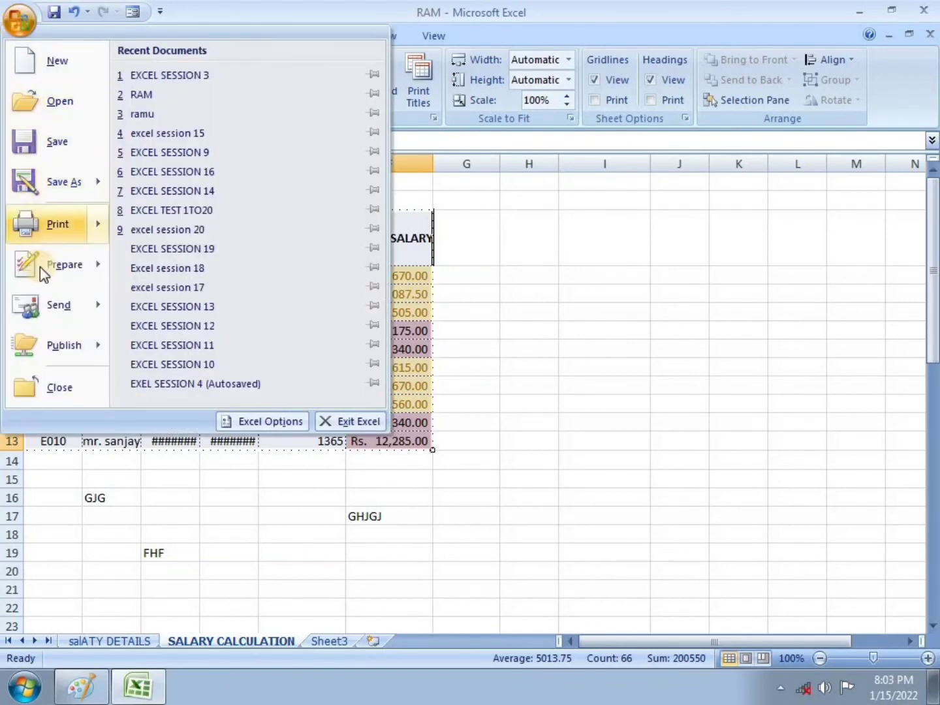
pyautogui.moveTo(58, 224)
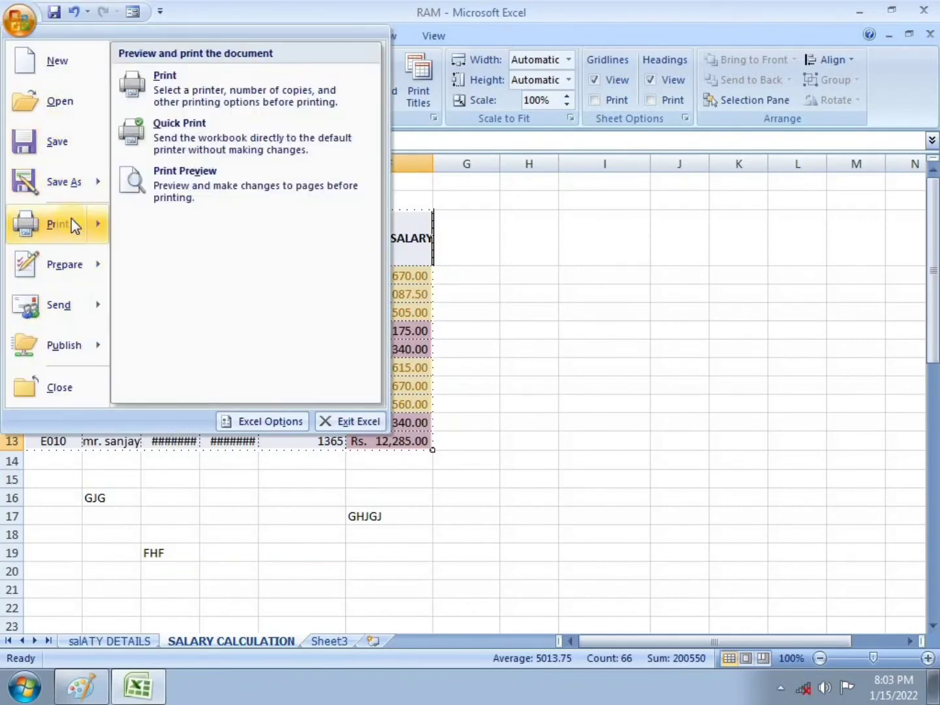
pyautogui.click(208, 180)
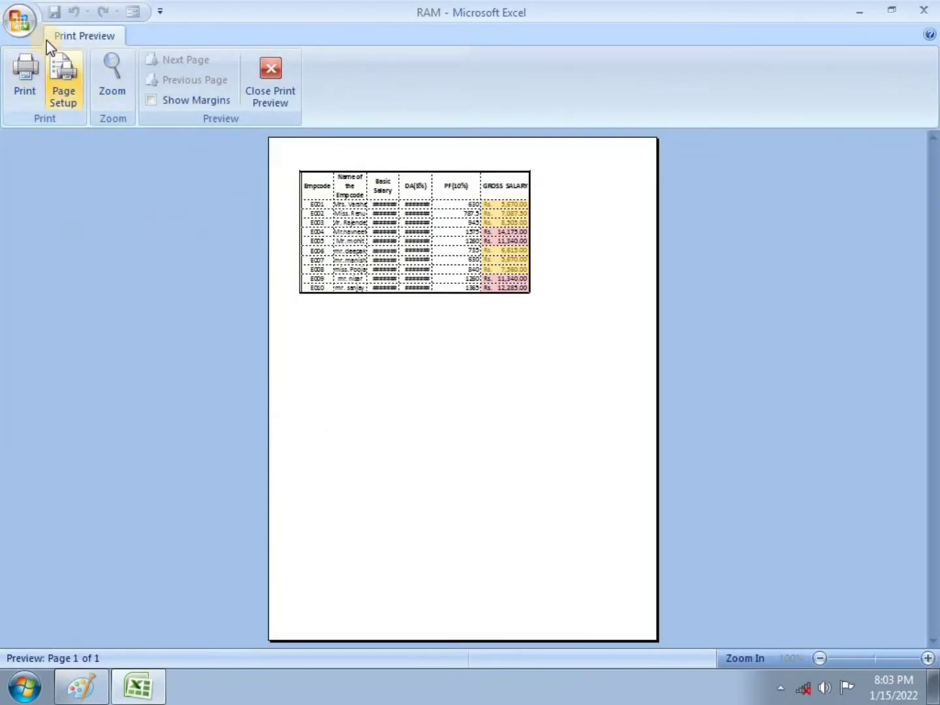
pyautogui.click(263, 84)
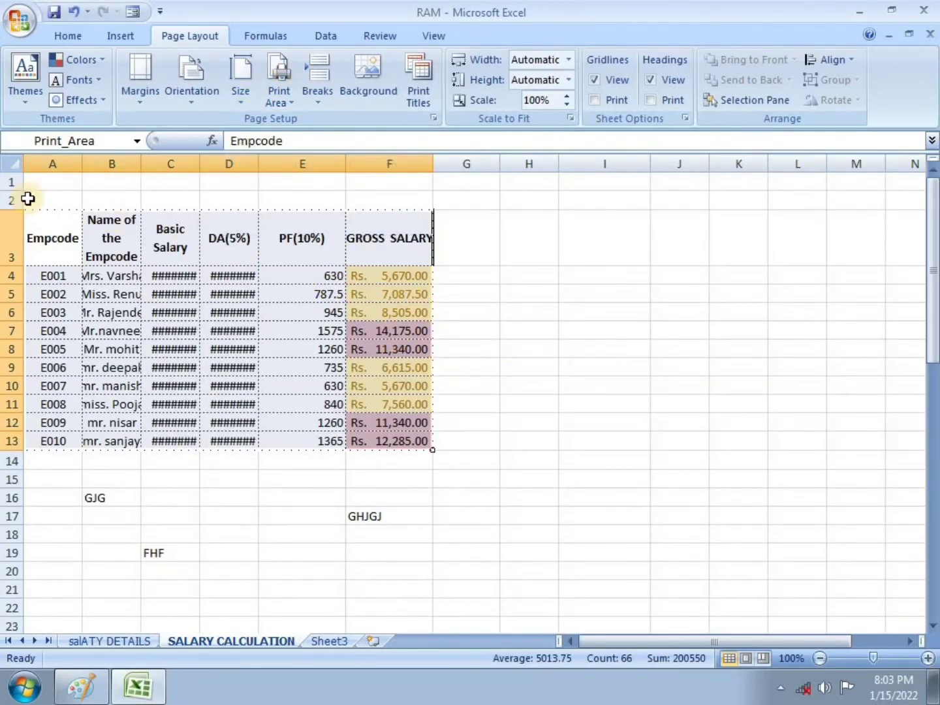
# Enter filler text RRG in cell D17
pyautogui.click(230, 480)
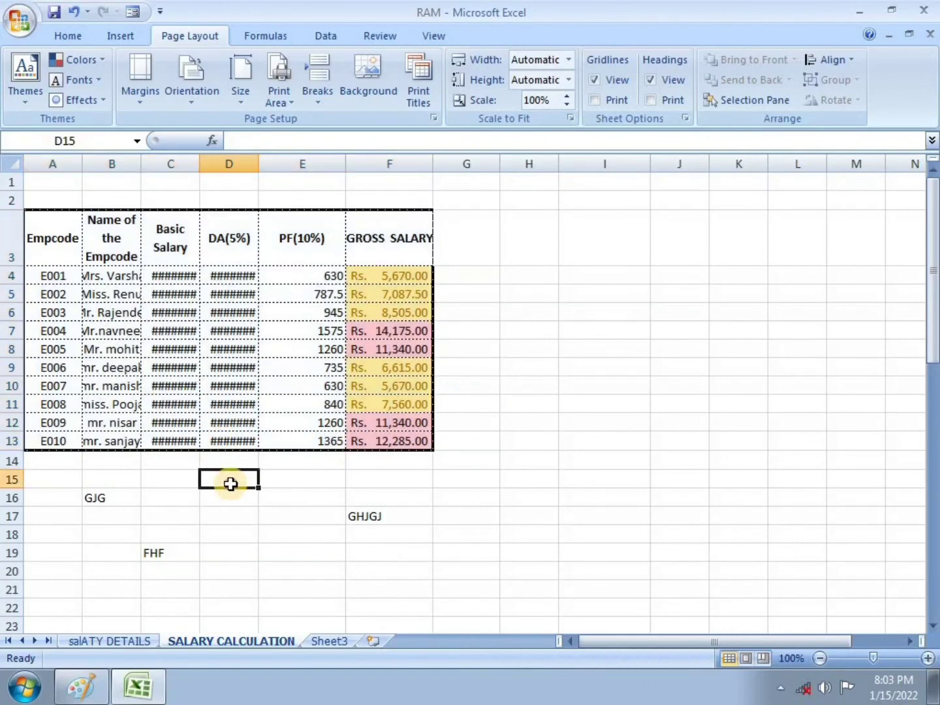
pyautogui.click(542, 357)
pyautogui.click(252, 515)
pyautogui.write('RRG')
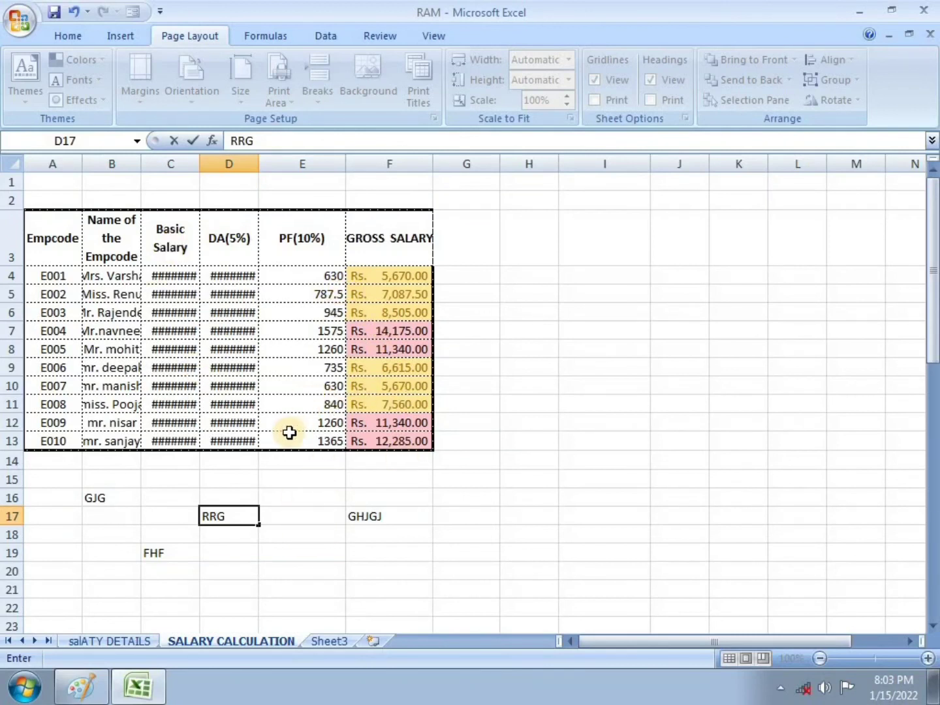
pyautogui.click(298, 494)
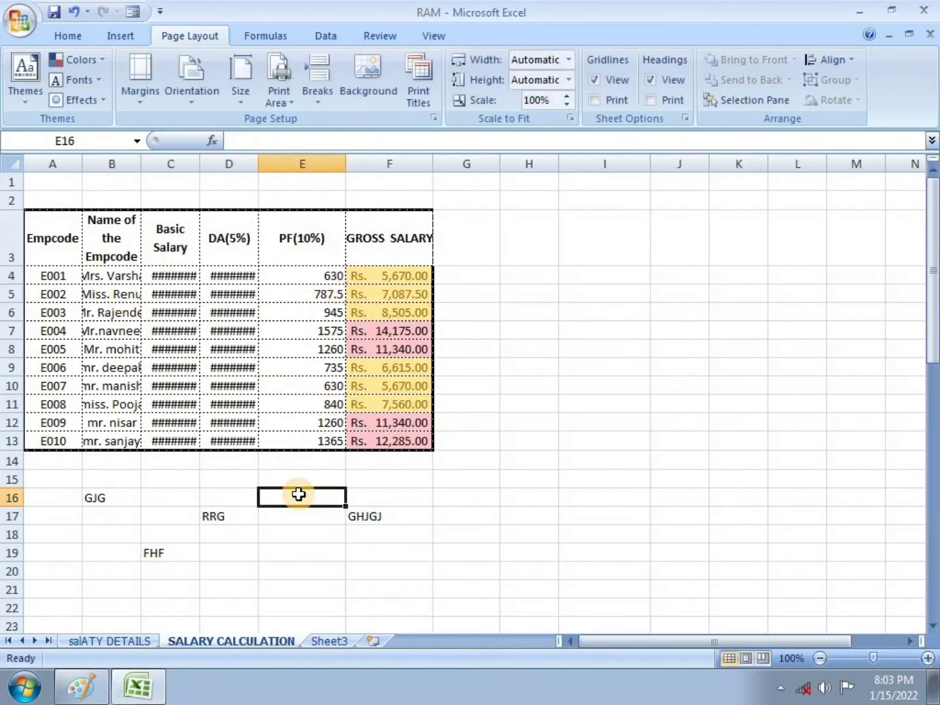
# Clear the sheet's print area from the Print Area options
pyautogui.click(280, 96)
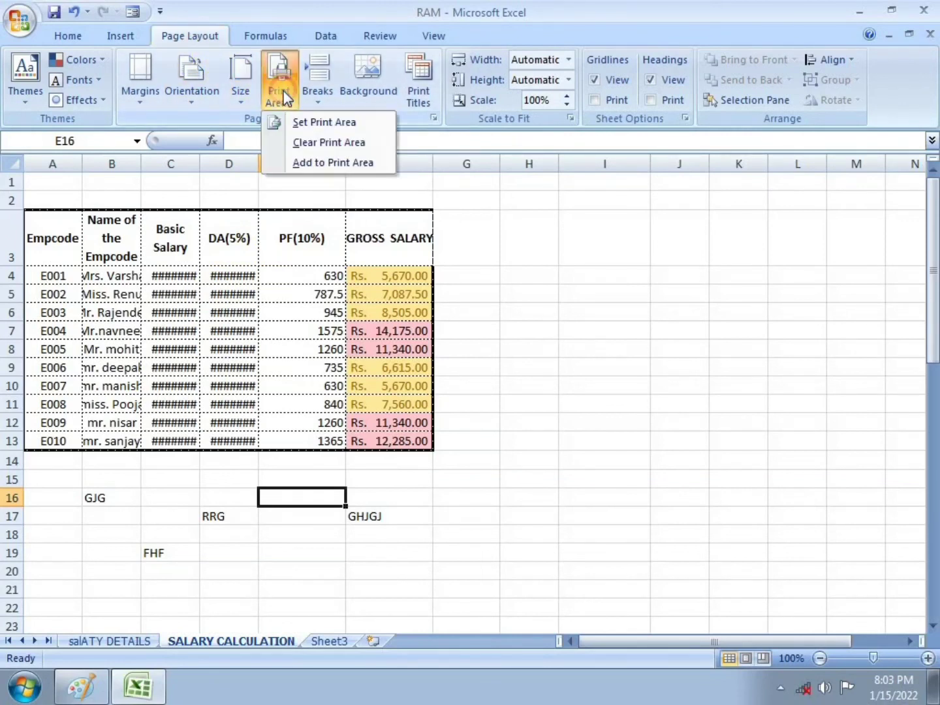
pyautogui.click(322, 143)
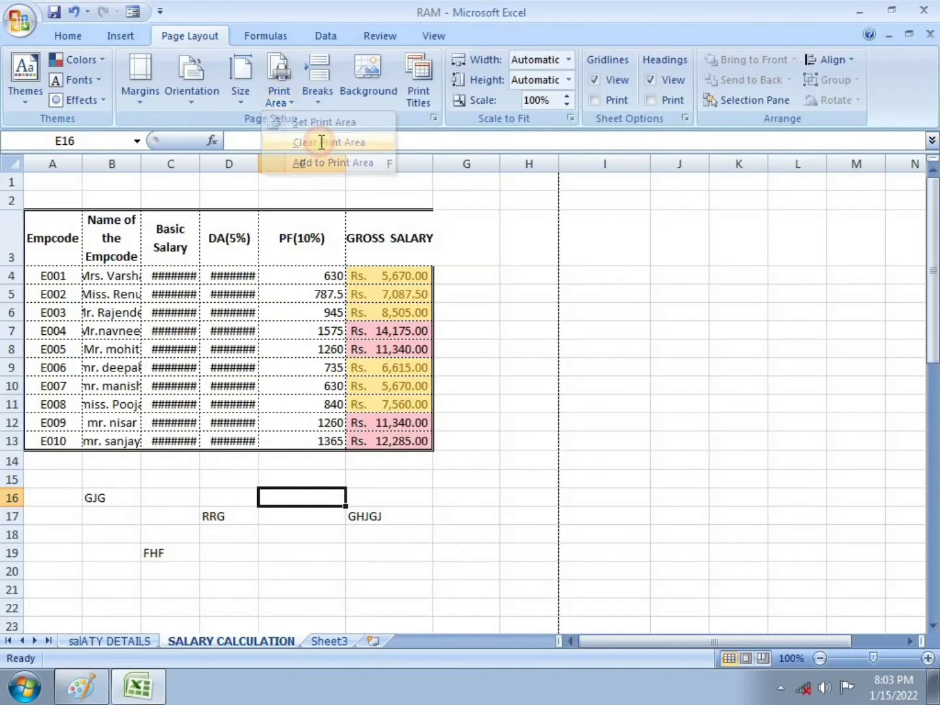
pyautogui.click(481, 272)
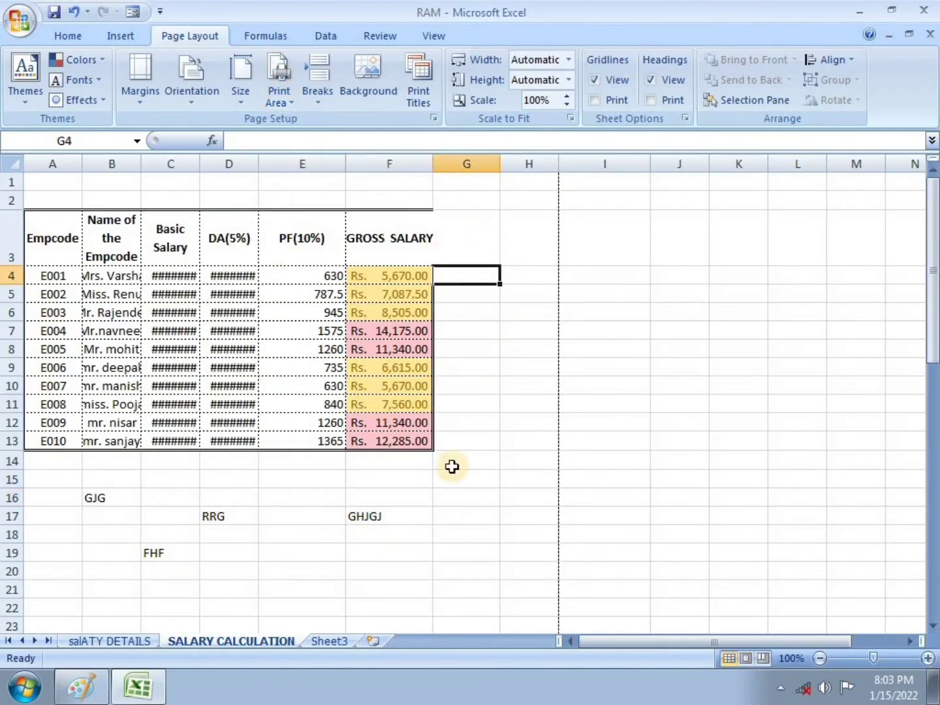
pyautogui.click(297, 535)
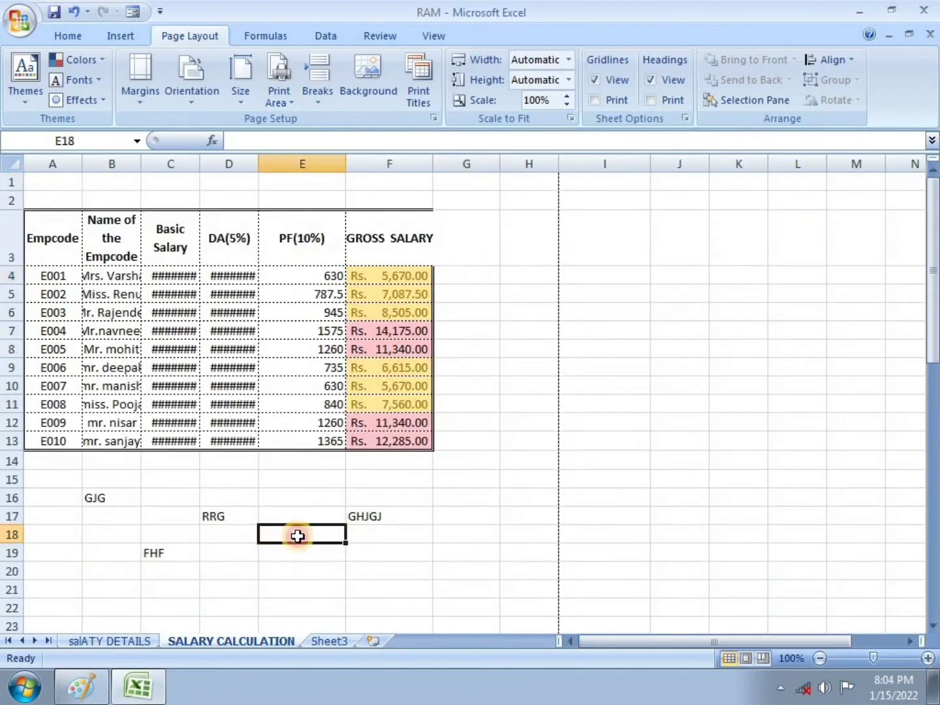
# Draw a tick beside Q11 in Paint and return to the Excel workbook
pyautogui.click(300, 240)
pyautogui.click(81, 687)
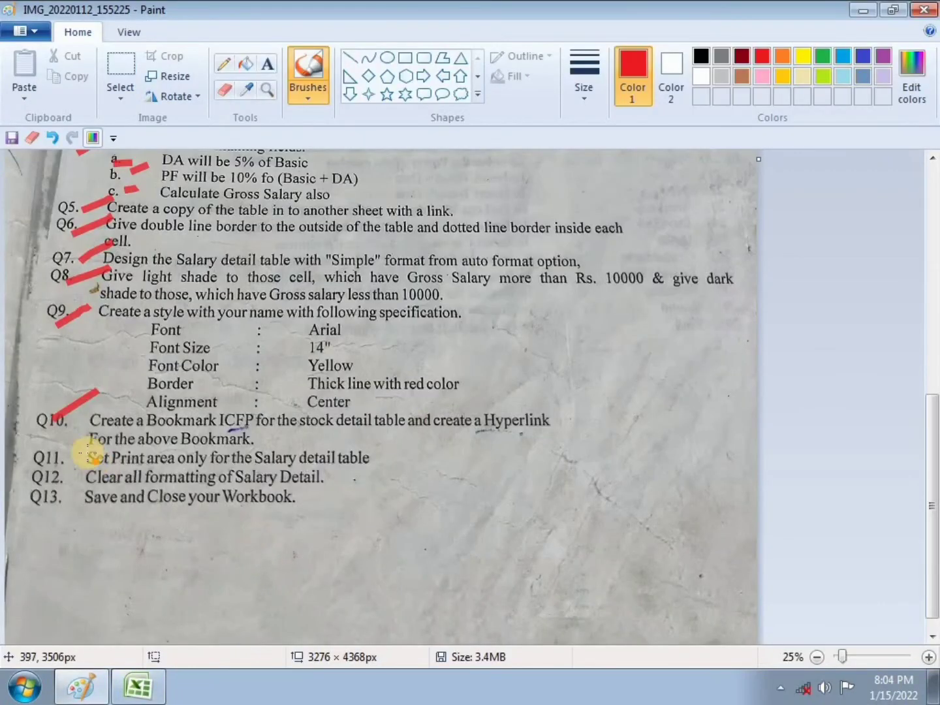
pyautogui.moveTo(62, 455); pyautogui.dragTo(88, 438)
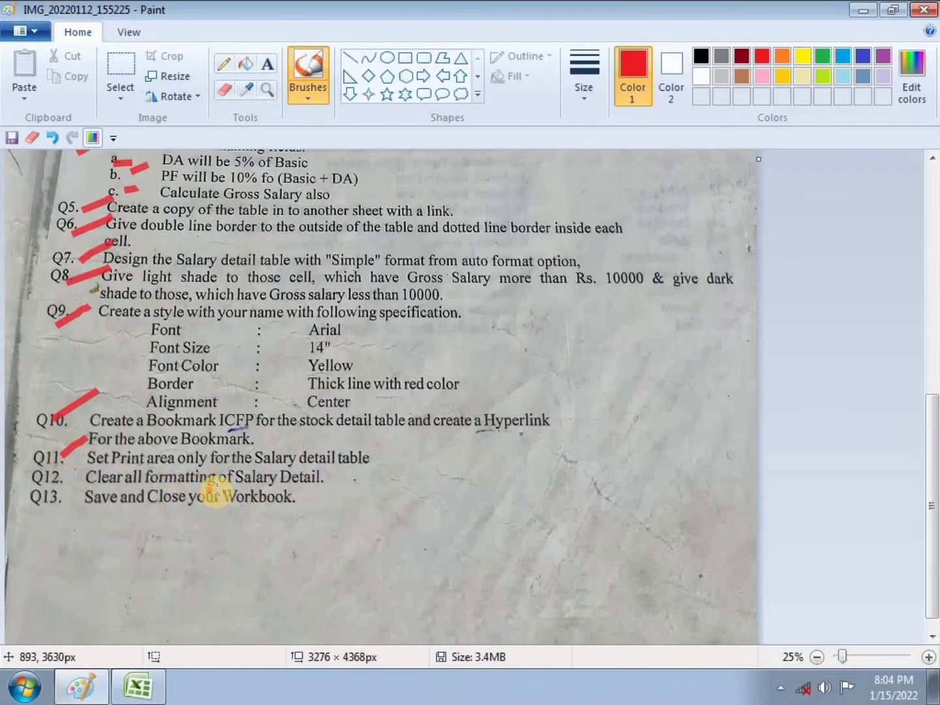
pyautogui.click(145, 689)
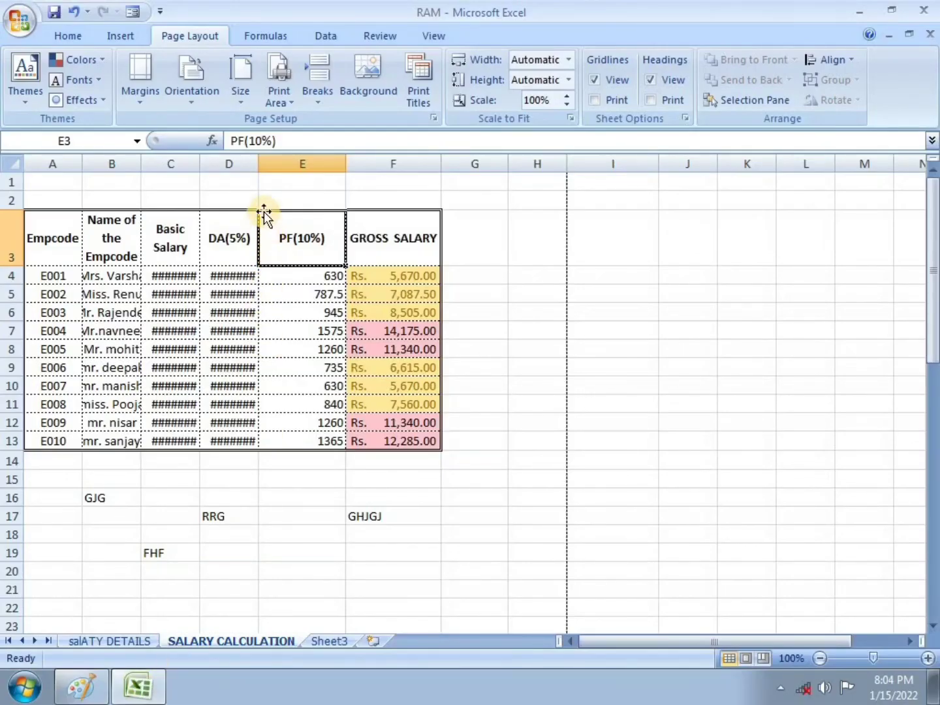
# Widen columns D and C so the DA and Basic Salary amounts display fully
pyautogui.doubleClick(259, 164)
pyautogui.moveTo(200, 163); pyautogui.dragTo(237, 160)
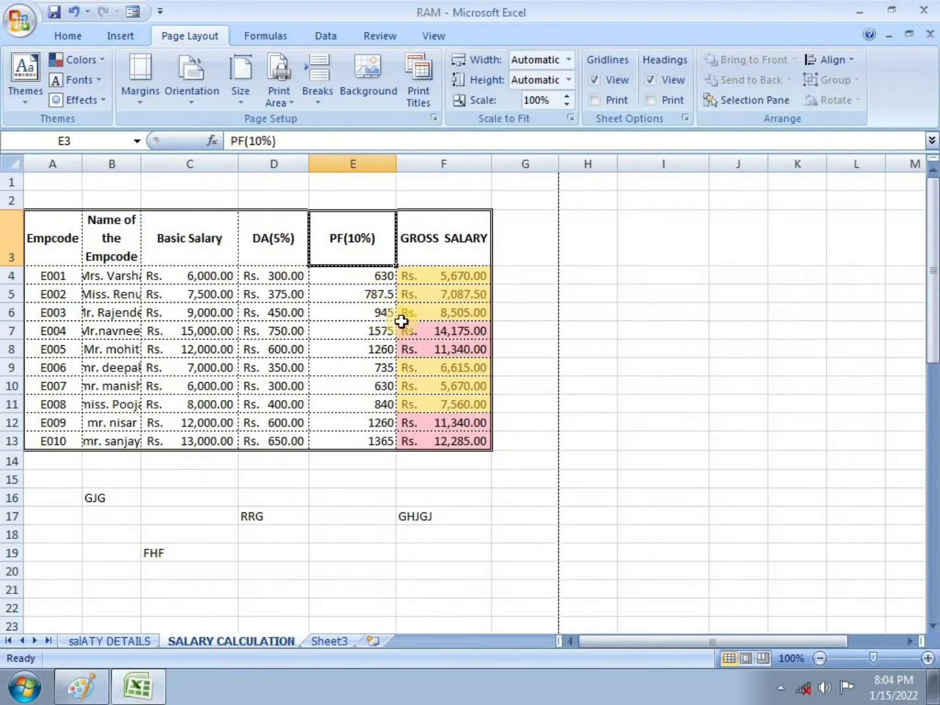
pyautogui.click(469, 405)
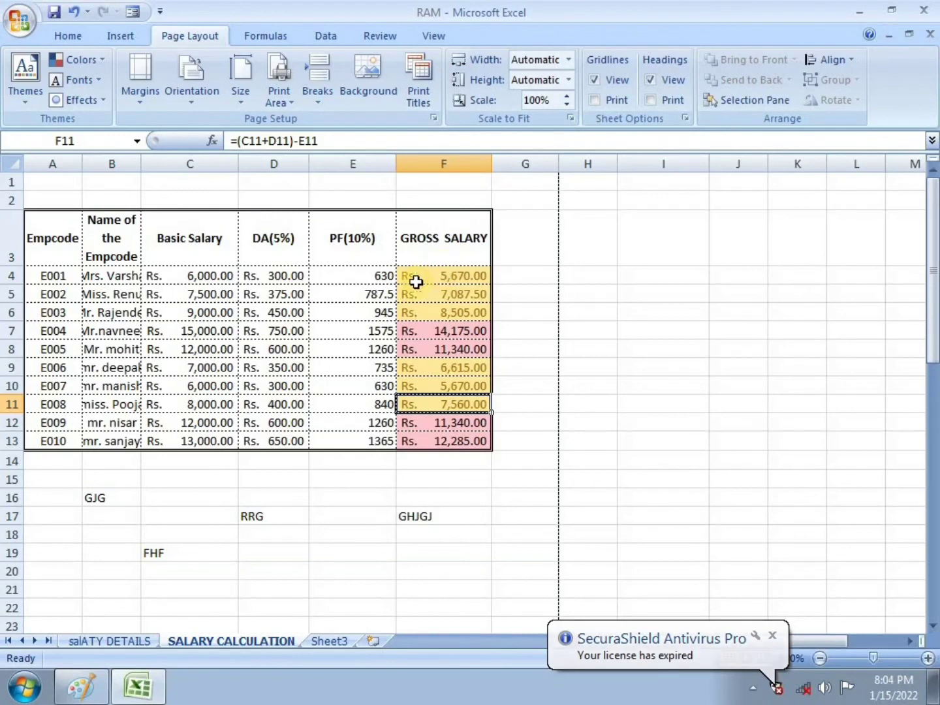
pyautogui.click(211, 309)
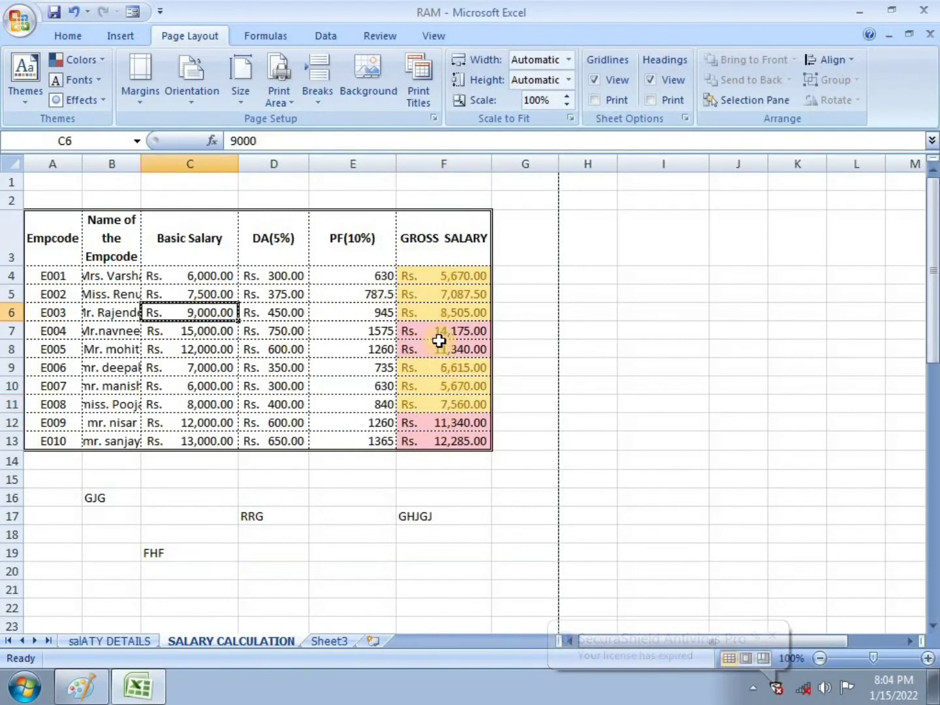
# Select the salary table range A3:F13
pyautogui.click(82, 231)
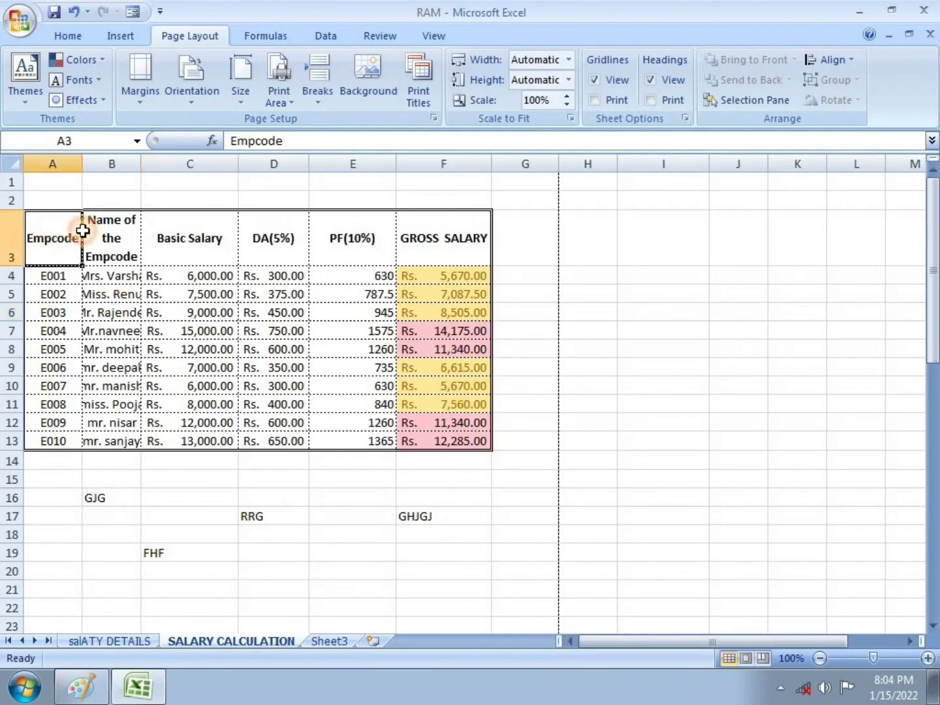
pyautogui.moveTo(82, 230); pyautogui.dragTo(393, 408)
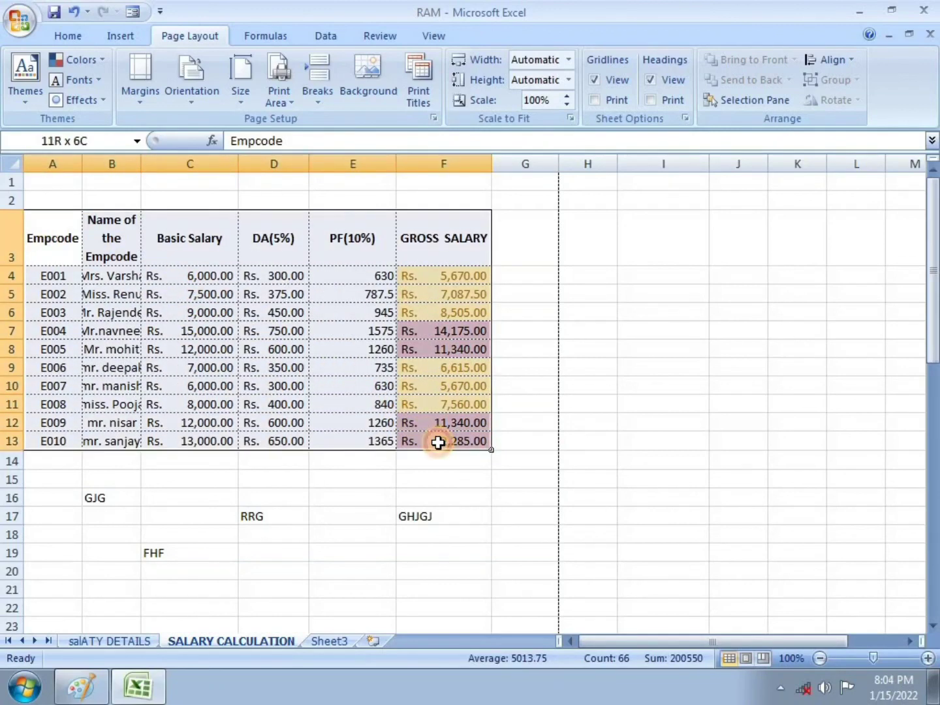
pyautogui.moveTo(434, 439); pyautogui.dragTo(432, 437)
# Clear conditional formatting rules from the entire sheet, then tick Q12 in Paint
pyautogui.click(75, 39)
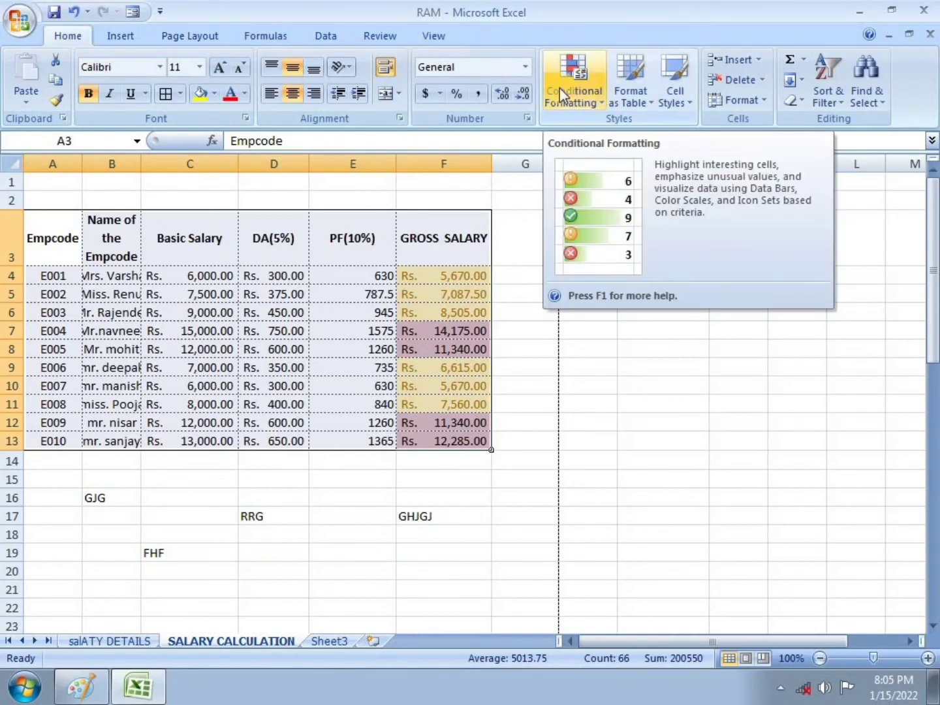
pyautogui.click(579, 99)
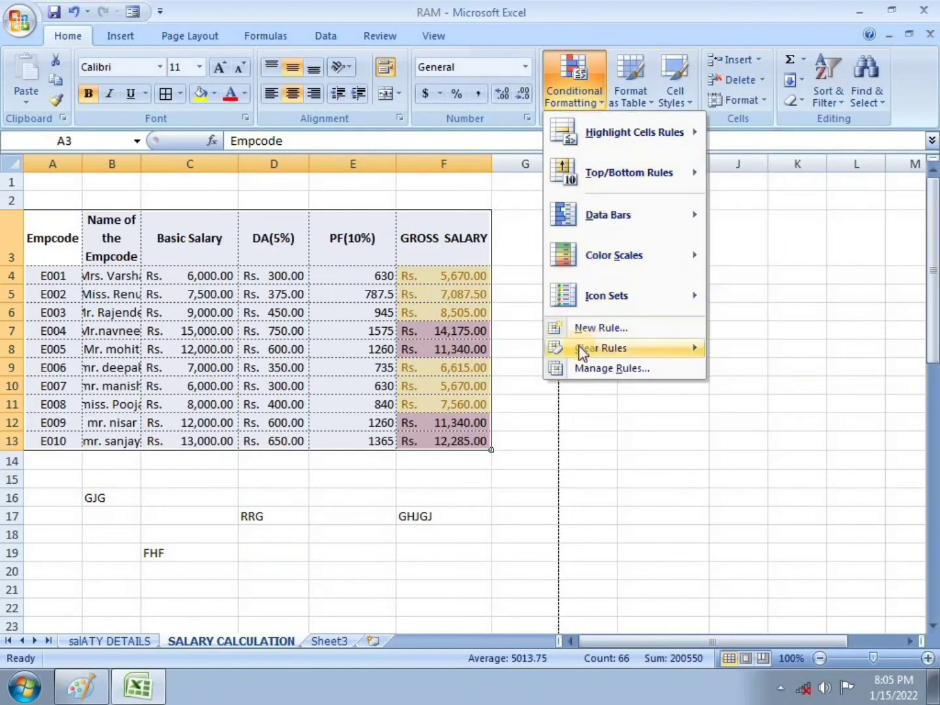
pyautogui.moveTo(601, 348)
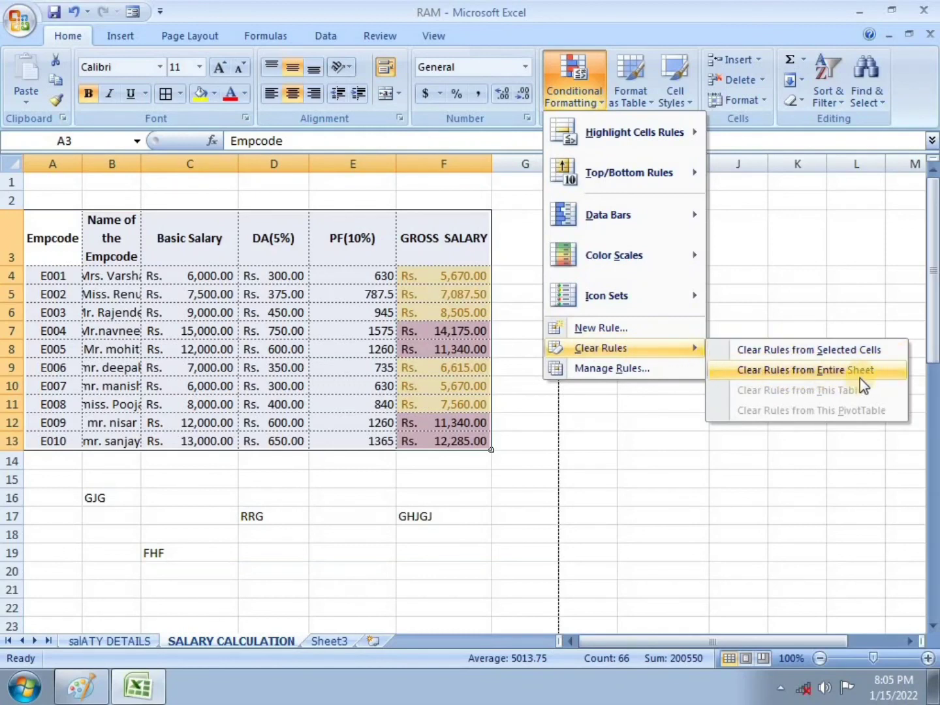
pyautogui.click(824, 371)
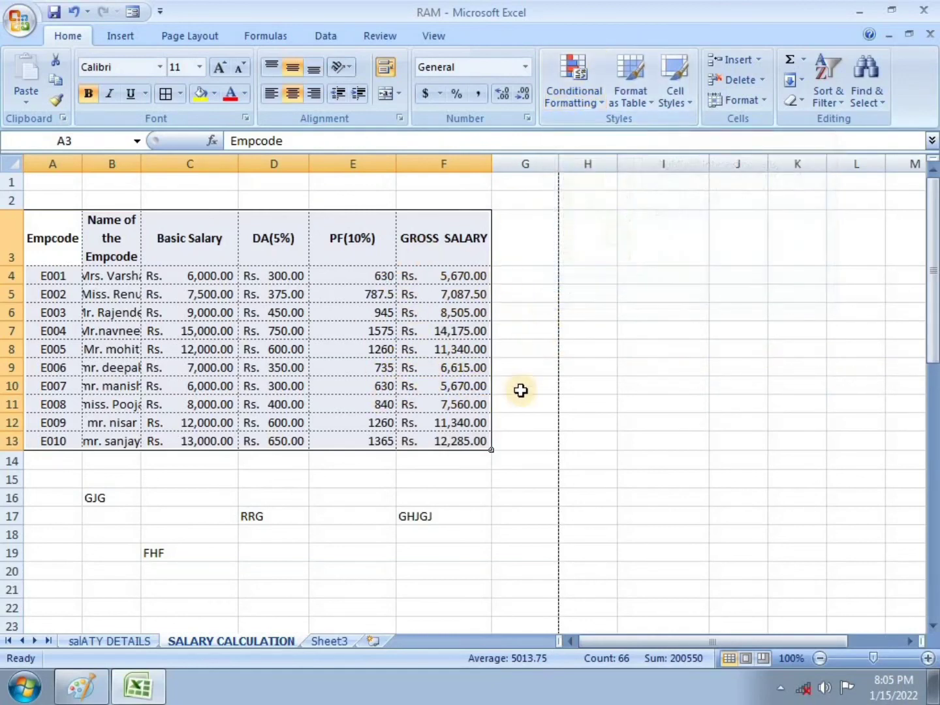
pyautogui.click(82, 686)
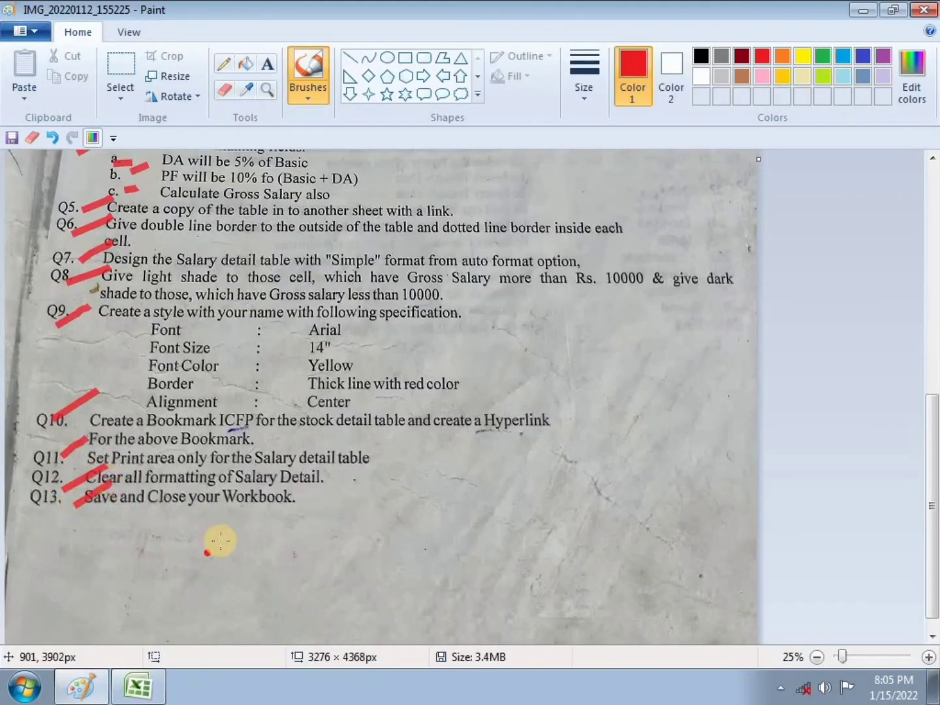
pyautogui.click(138, 686)
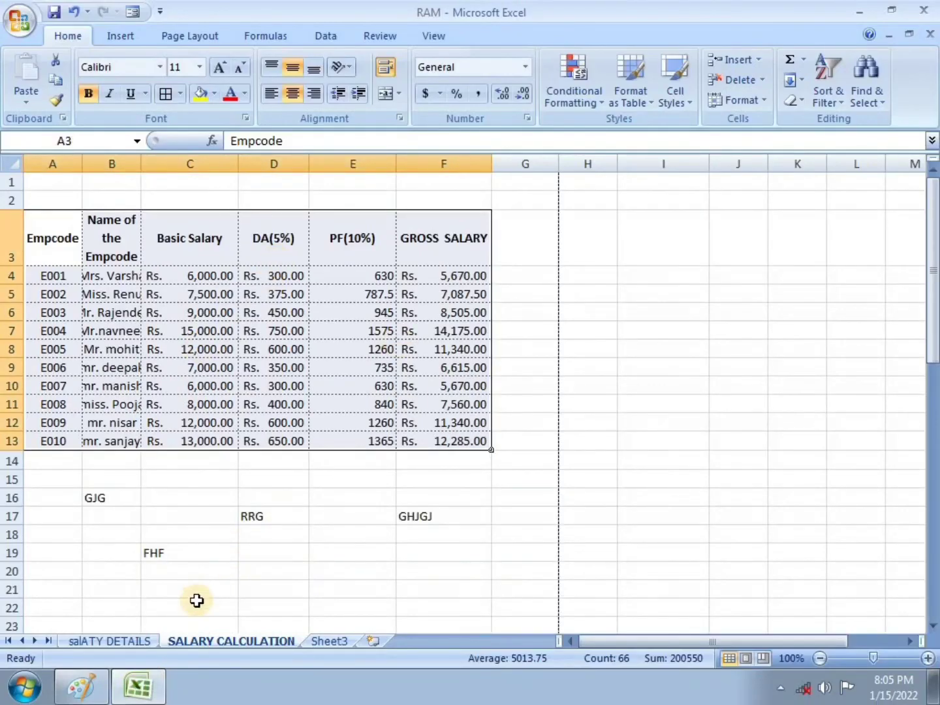
# Review the salATY DETAILS and Sheet3 tabs, then save the RAM workbook
pyautogui.click(132, 643)
pyautogui.click(217, 646)
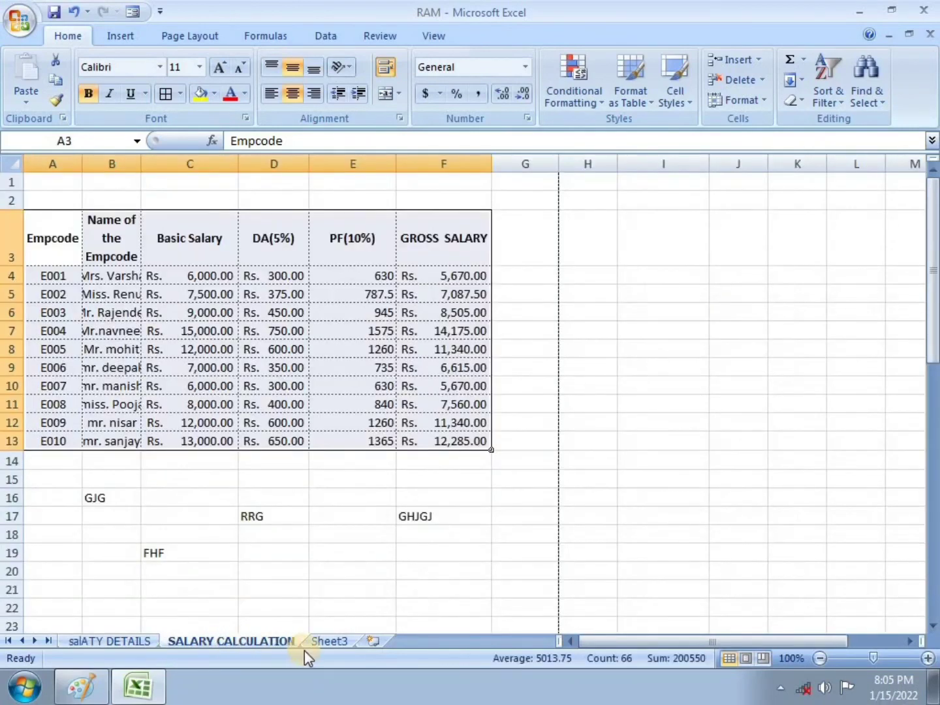
pyautogui.click(329, 640)
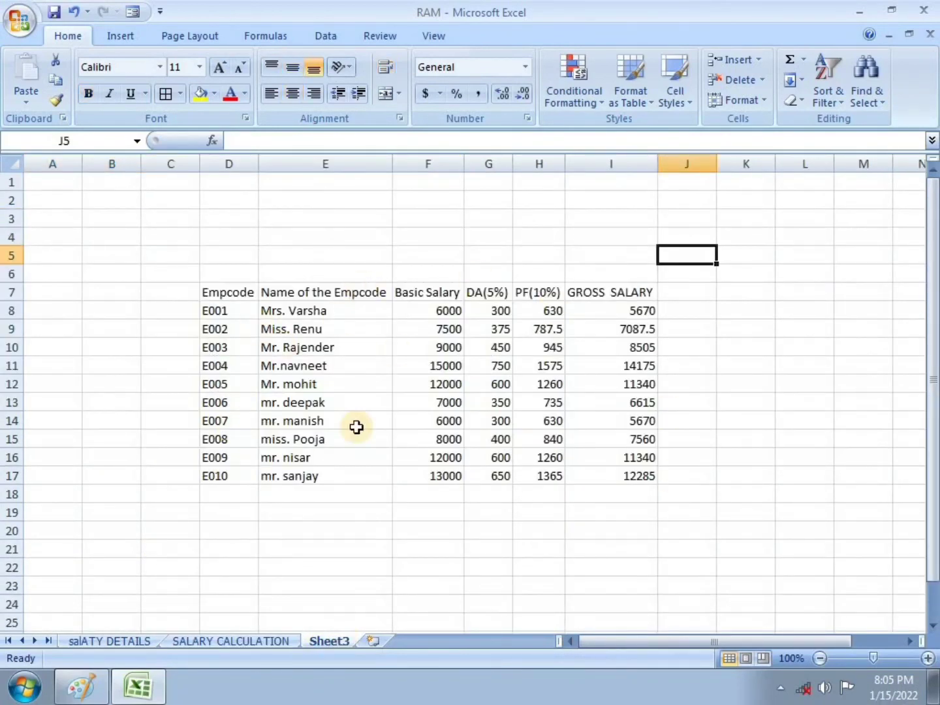
pyautogui.click(232, 637)
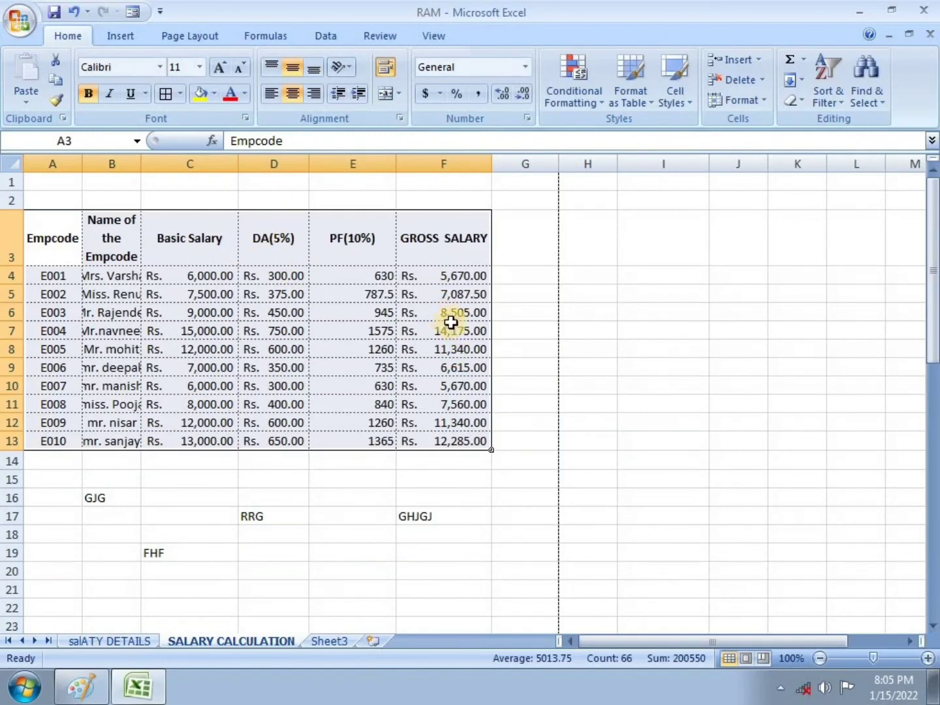
pyautogui.click(18, 19)
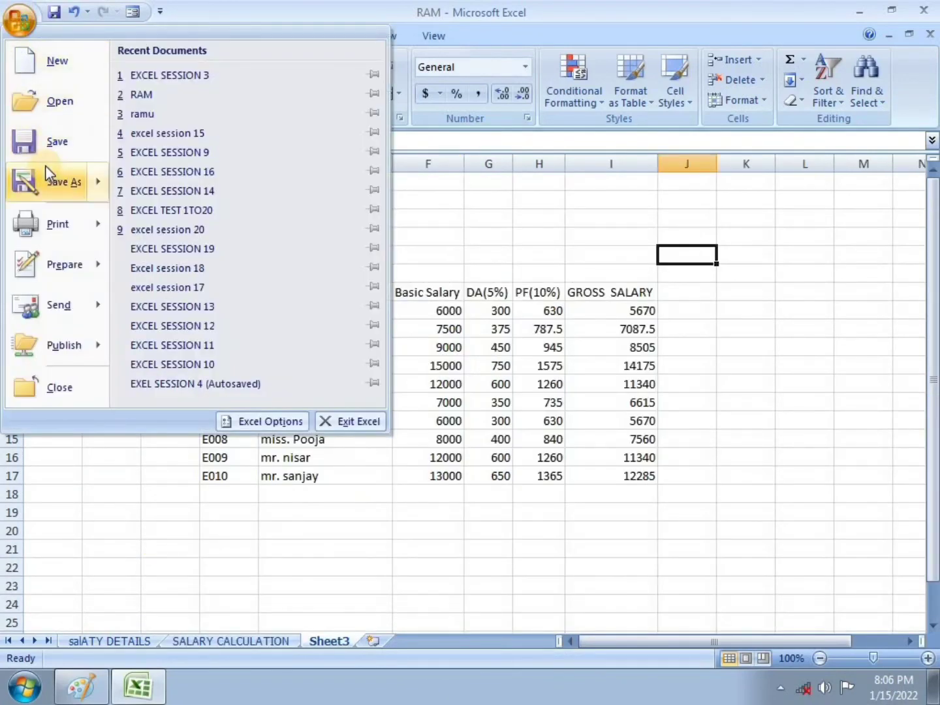
pyautogui.click(42, 139)
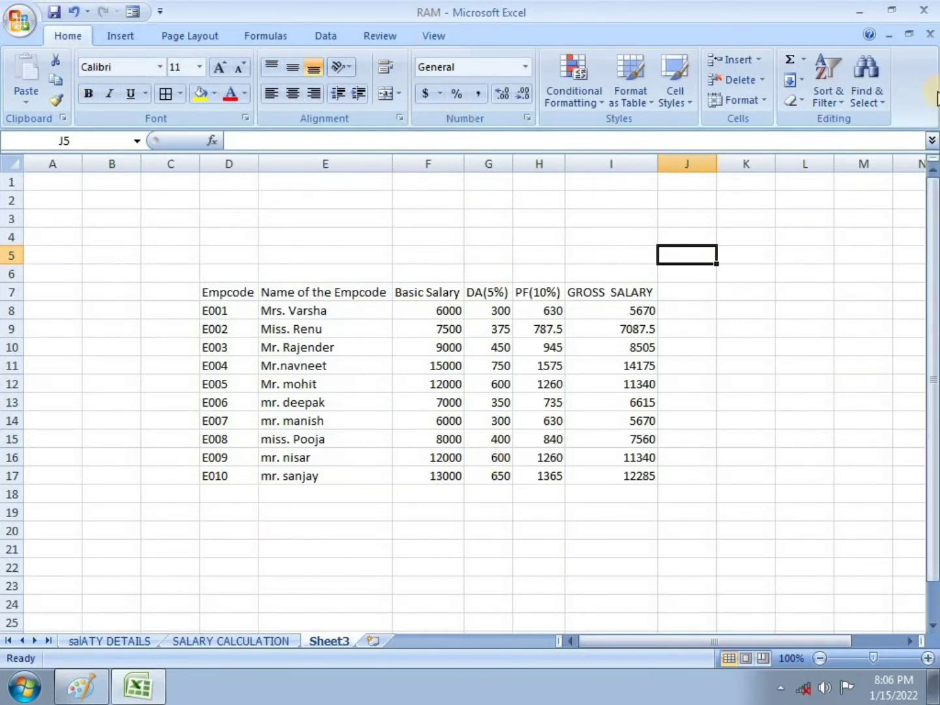
# Close the workbook and Excel, then close Paint without saving the image
pyautogui.click(930, 34)
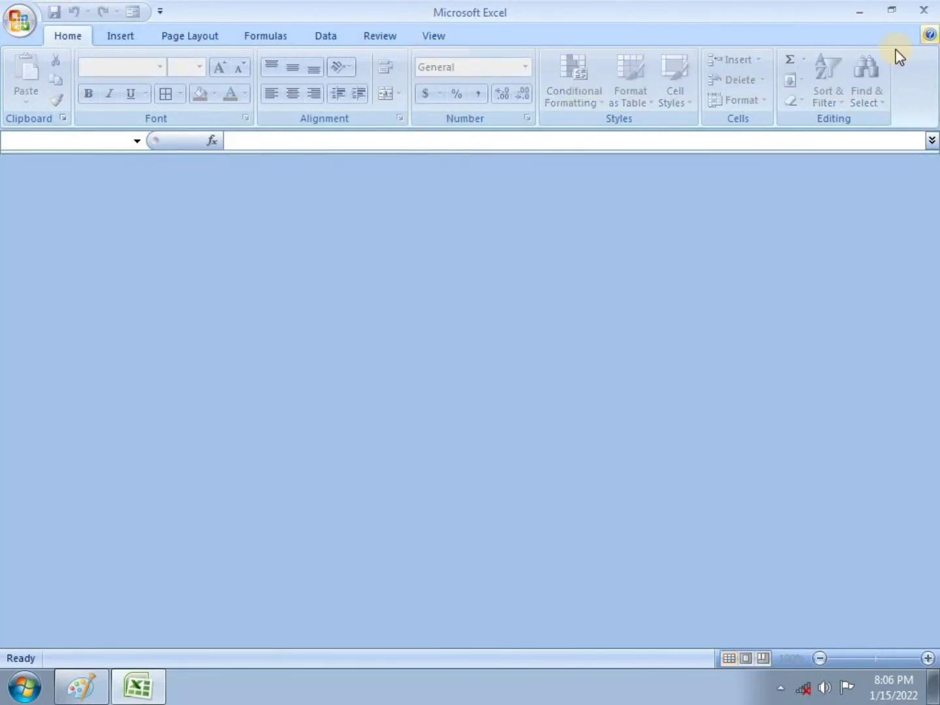
pyautogui.click(923, 10)
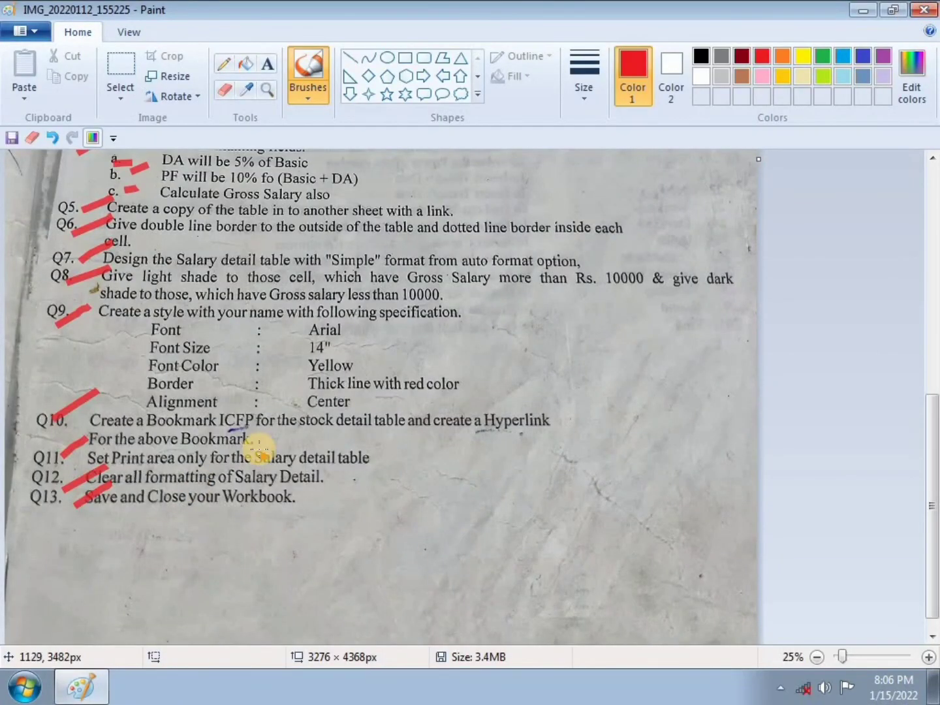
pyautogui.scroll(5, 646, 357)
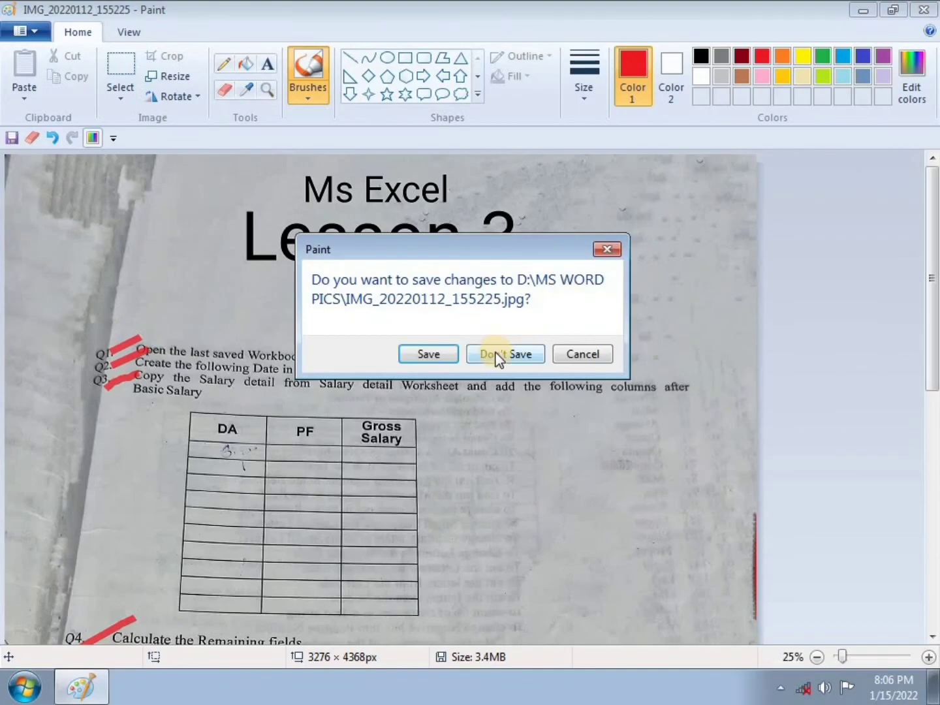
pyautogui.click(494, 355)
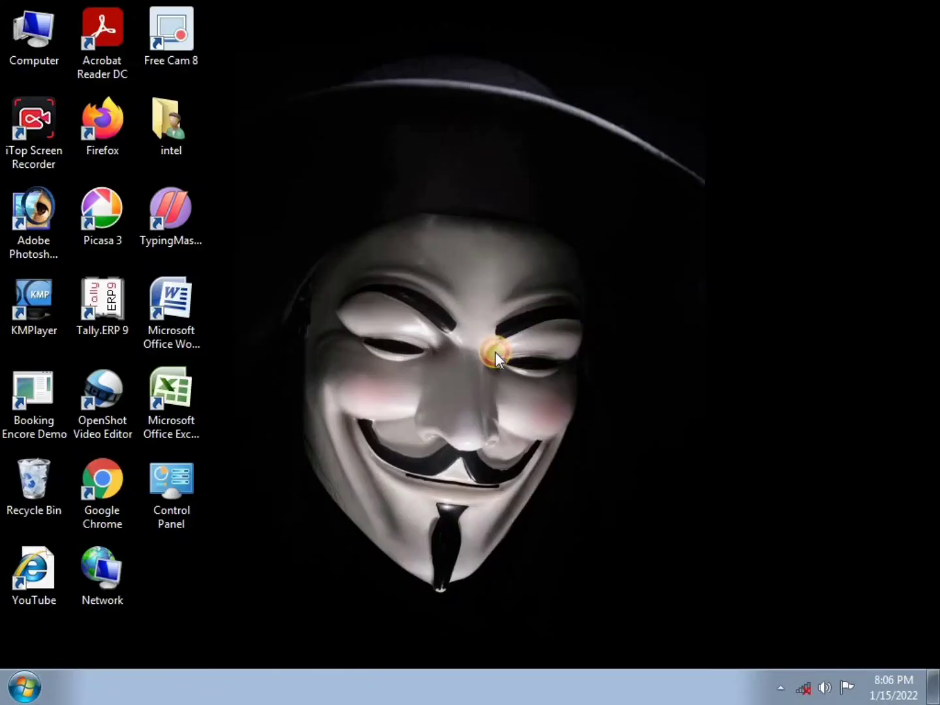
pyautogui.rightClick(485, 276)
pyautogui.click(529, 325)
pyautogui.rightClick(494, 259)
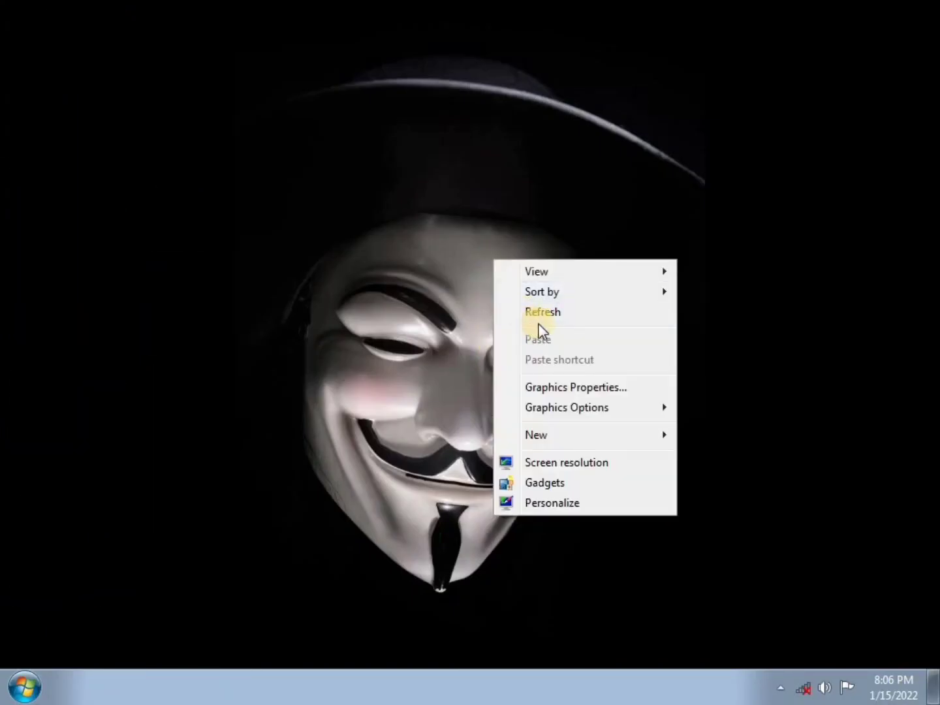
pyautogui.rightClick(506, 260)
pyautogui.click(547, 317)
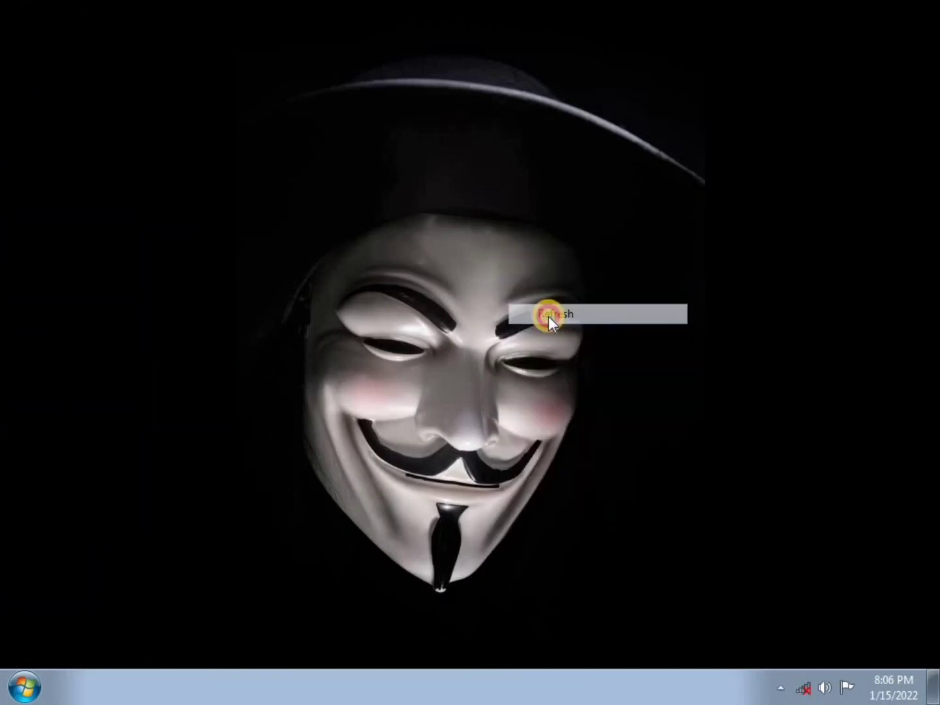
pyautogui.rightClick(497, 262)
pyautogui.click(532, 319)
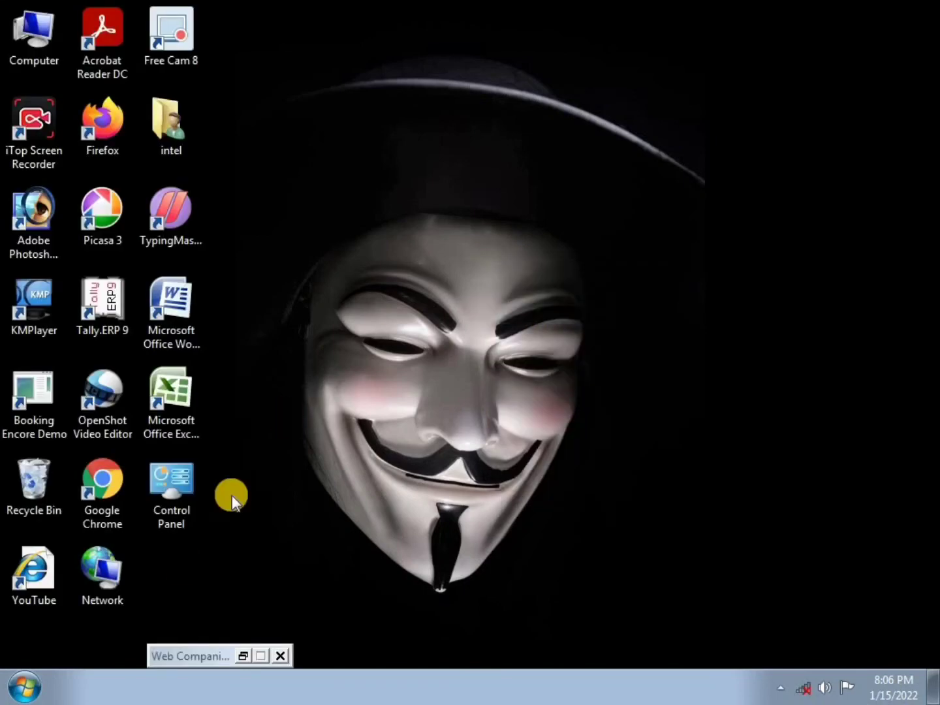